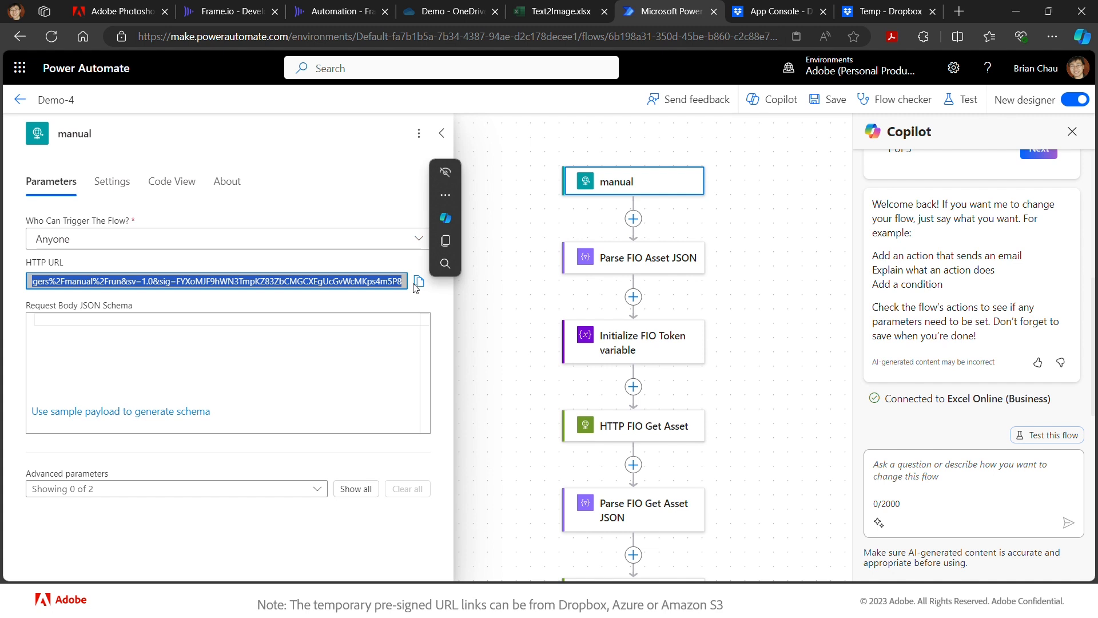
# - Switch to the Frame.io developer tab listing the Demo-4 custom action and its trigger URL
pyautogui.click(229, 11)
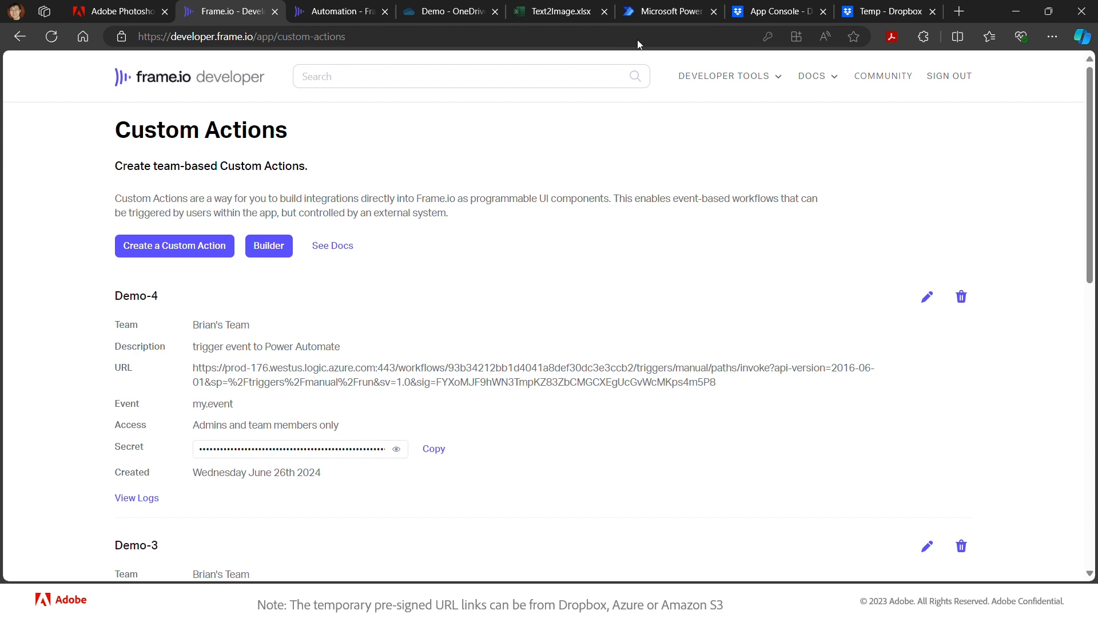
# - Go back to the Power Automate tab showing Demo-4's HTTP-triggered Frame.io steps
pyautogui.click(684, 10)
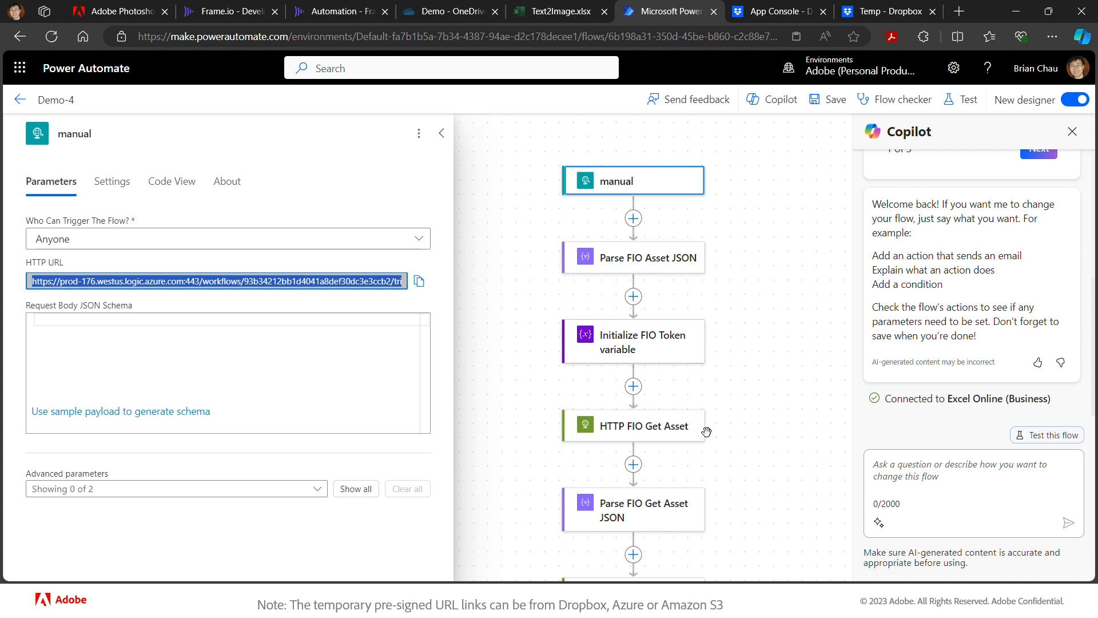
pyautogui.scroll(-3, 707, 431)
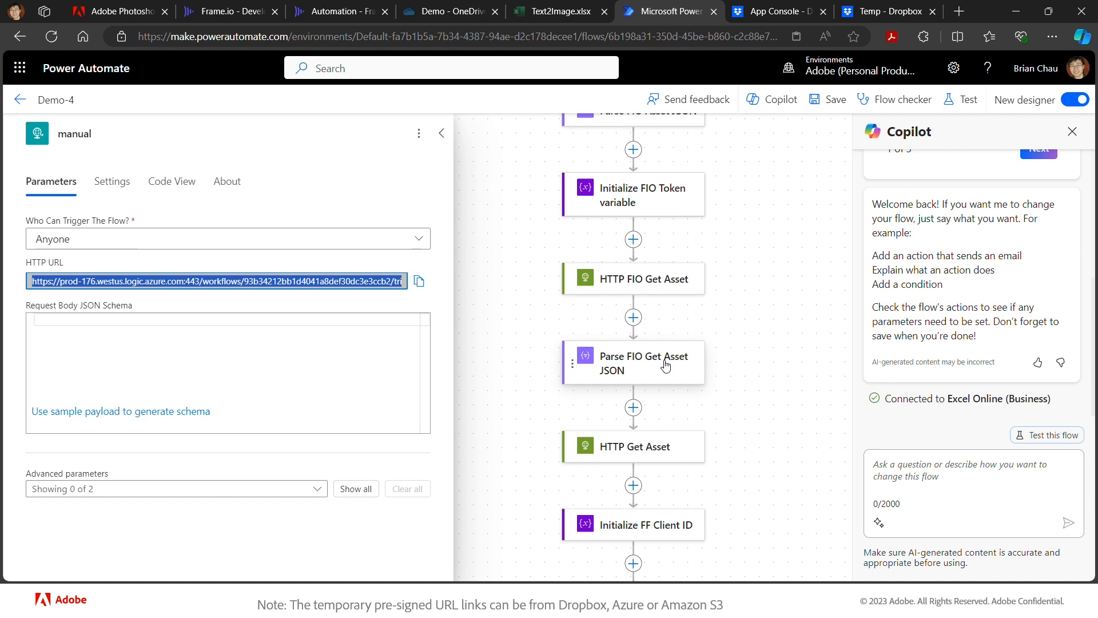
pyautogui.scroll(-2, 759, 346)
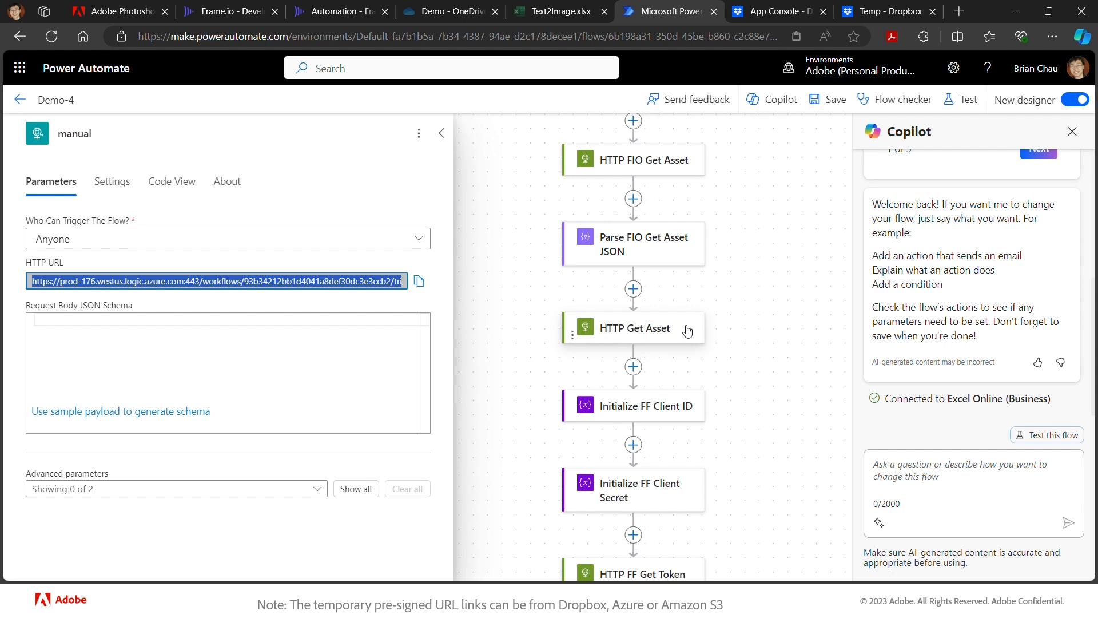
pyautogui.scroll(-2, 691, 331)
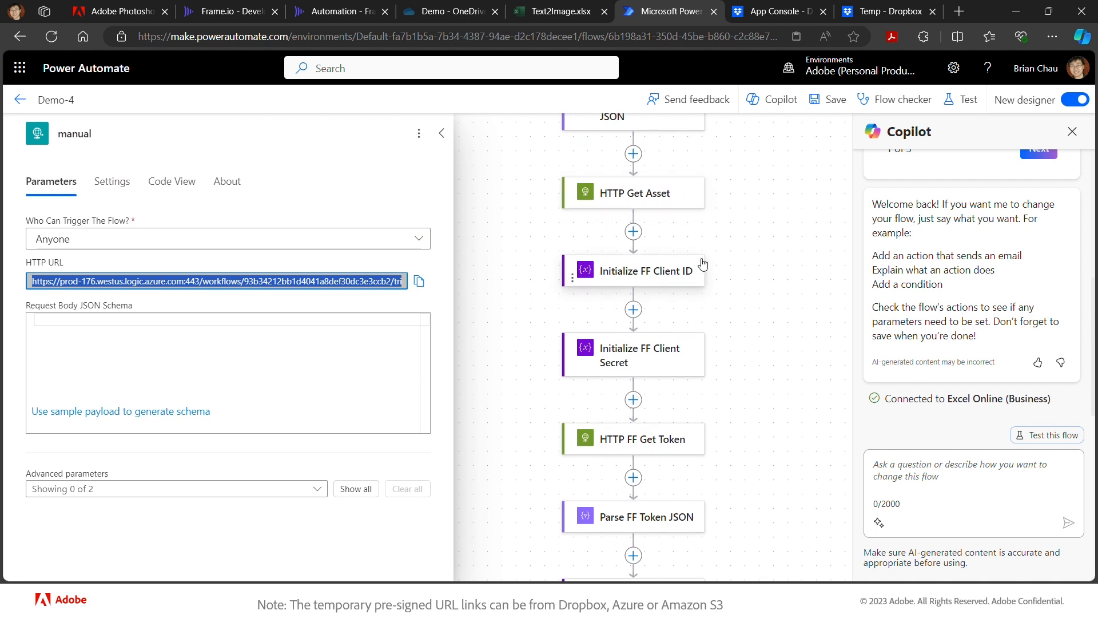
pyautogui.scroll(-2, 738, 443)
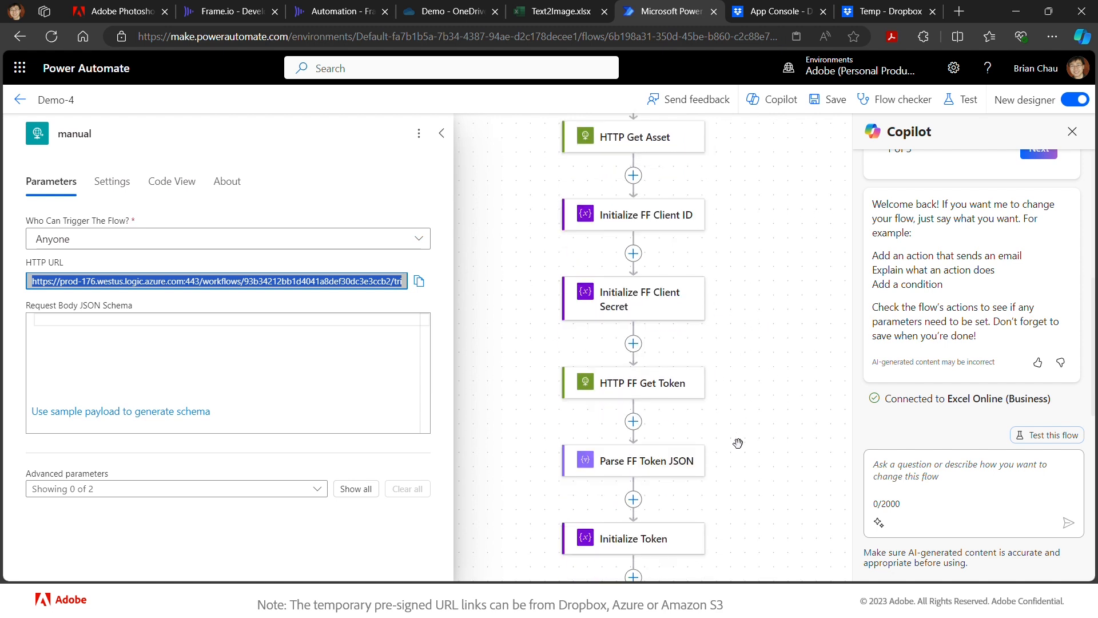
pyautogui.scroll(-2, 738, 443)
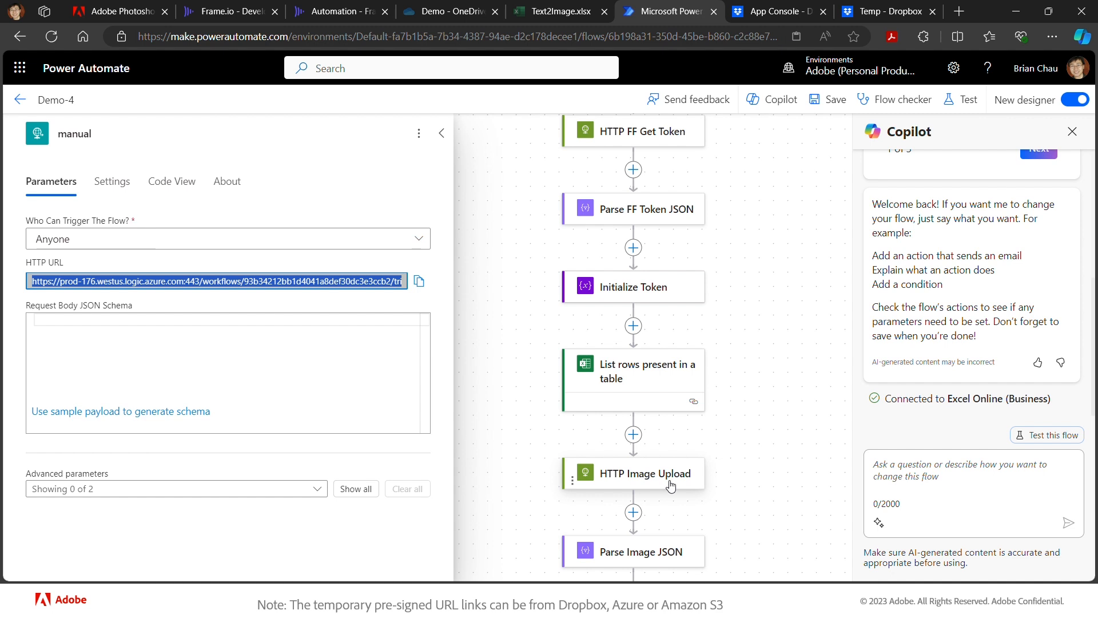
pyautogui.scroll(-1, 741, 467)
pyautogui.scroll(-3, 741, 467)
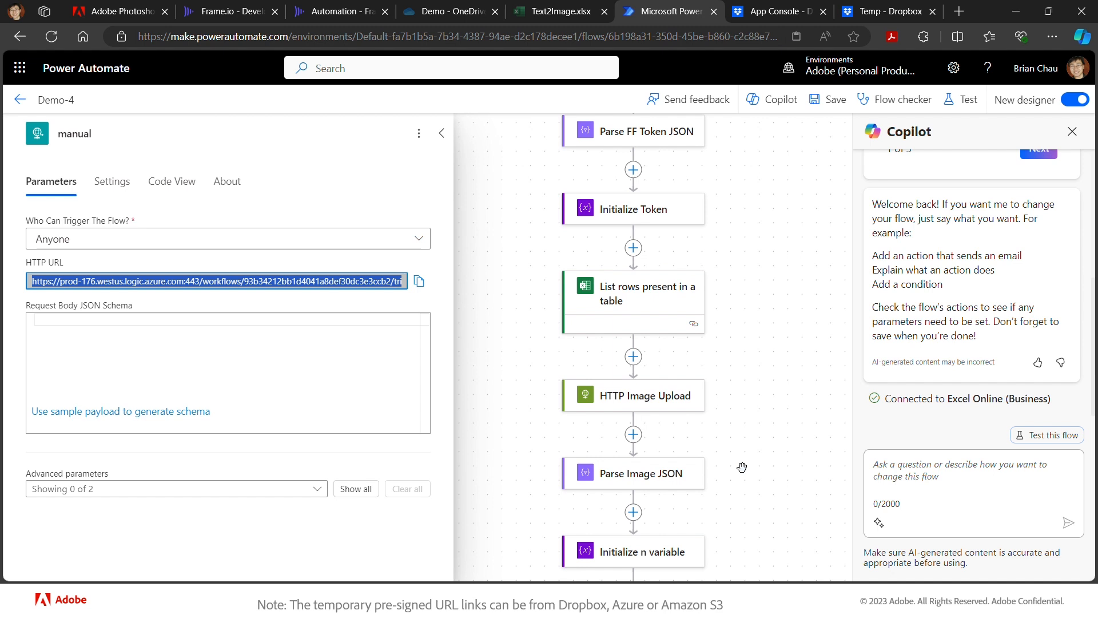
# - Delete the HTTP Image Upload and Parse Image JSON actions from the flow
pyautogui.click(569, 403)
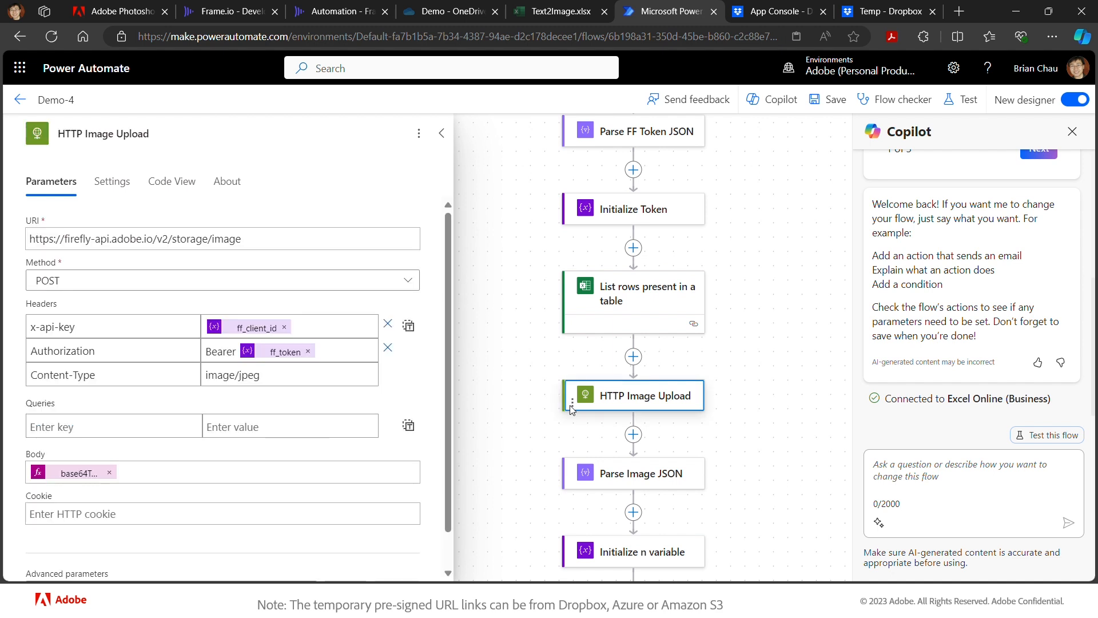
pyautogui.press('Delete')
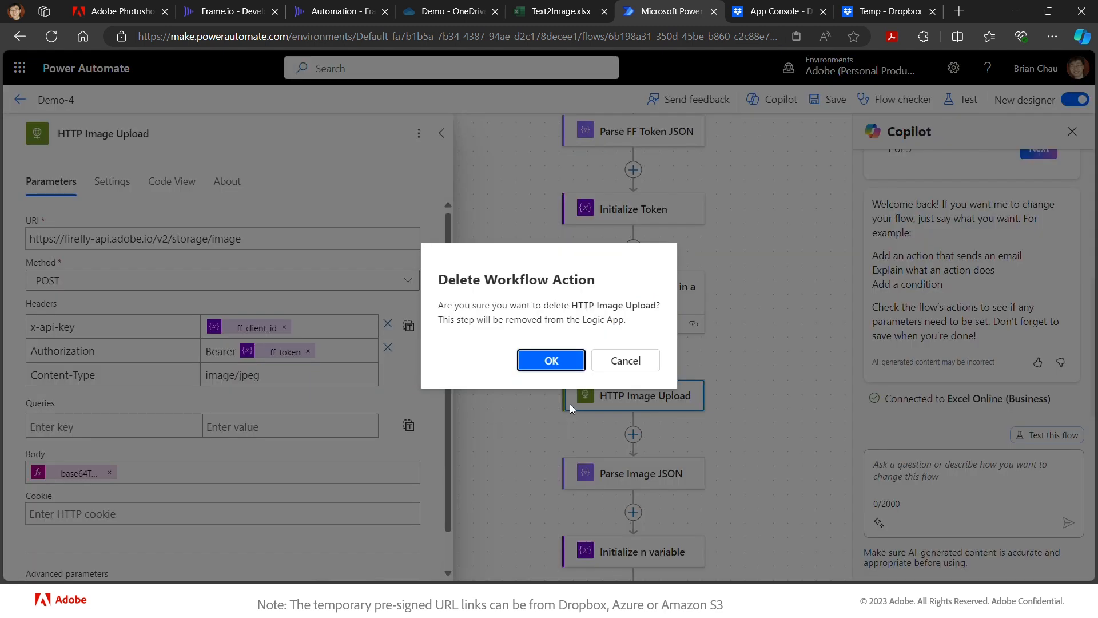
pyautogui.click(563, 358)
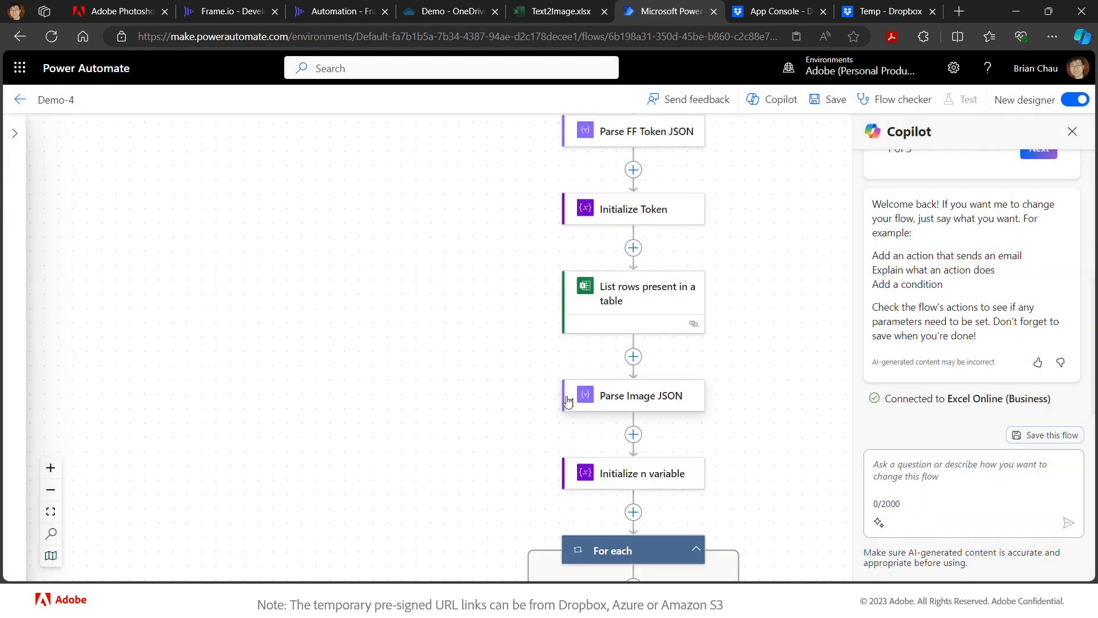
pyautogui.click(568, 401)
pyautogui.press('Delete')
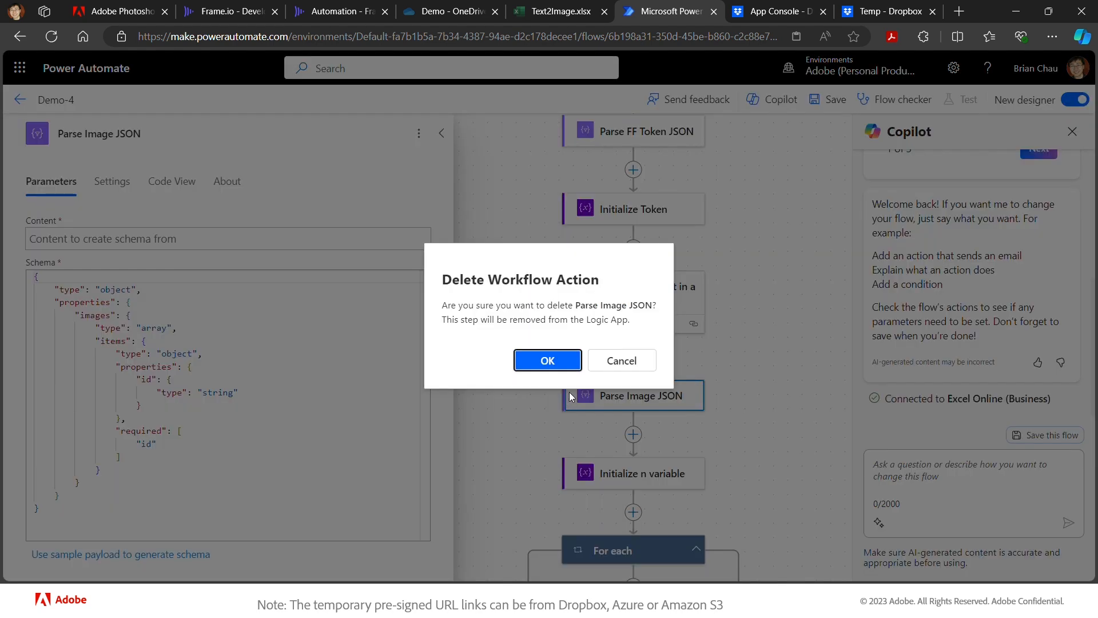
pyautogui.click(570, 359)
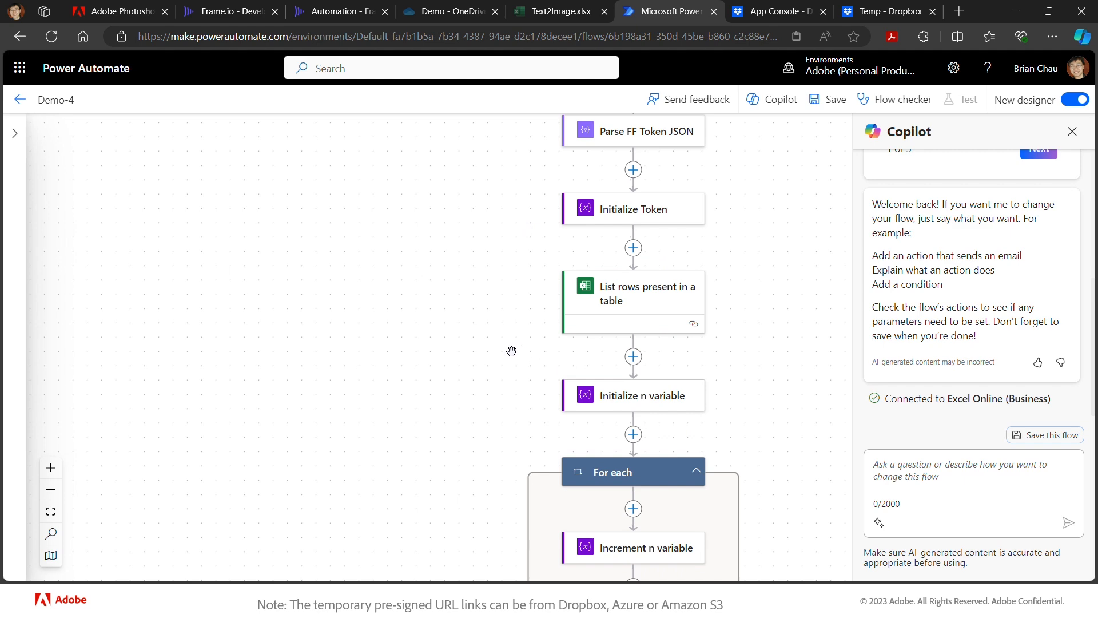
# - Delete the HTTP Get Asset action from the flow
pyautogui.scroll(2, 512, 350)
pyautogui.scroll(5, 511, 350)
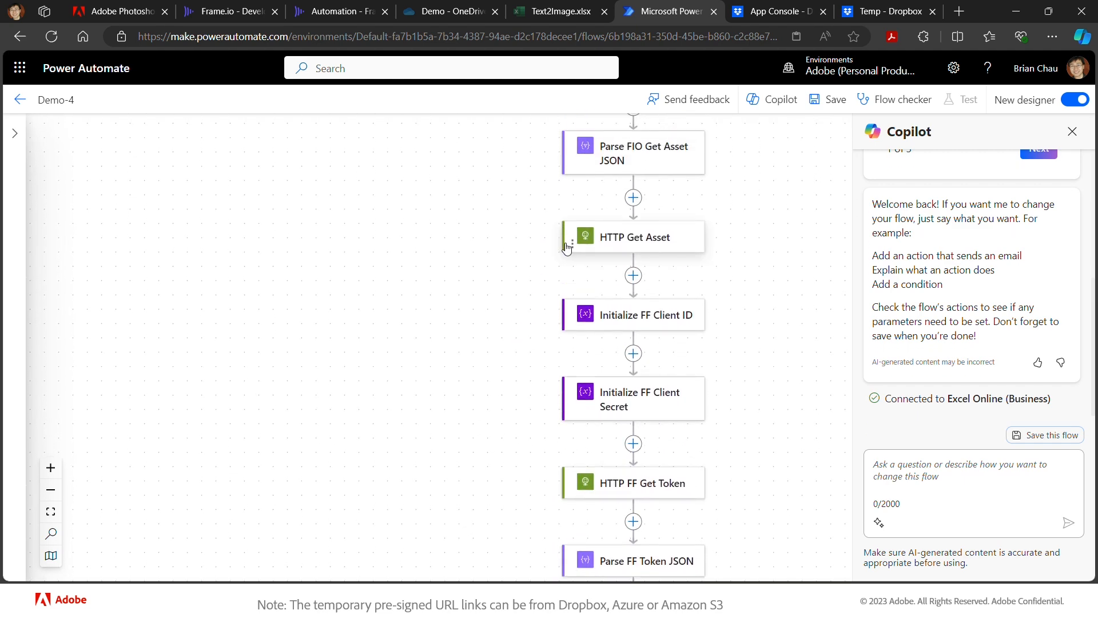
pyautogui.click(569, 236)
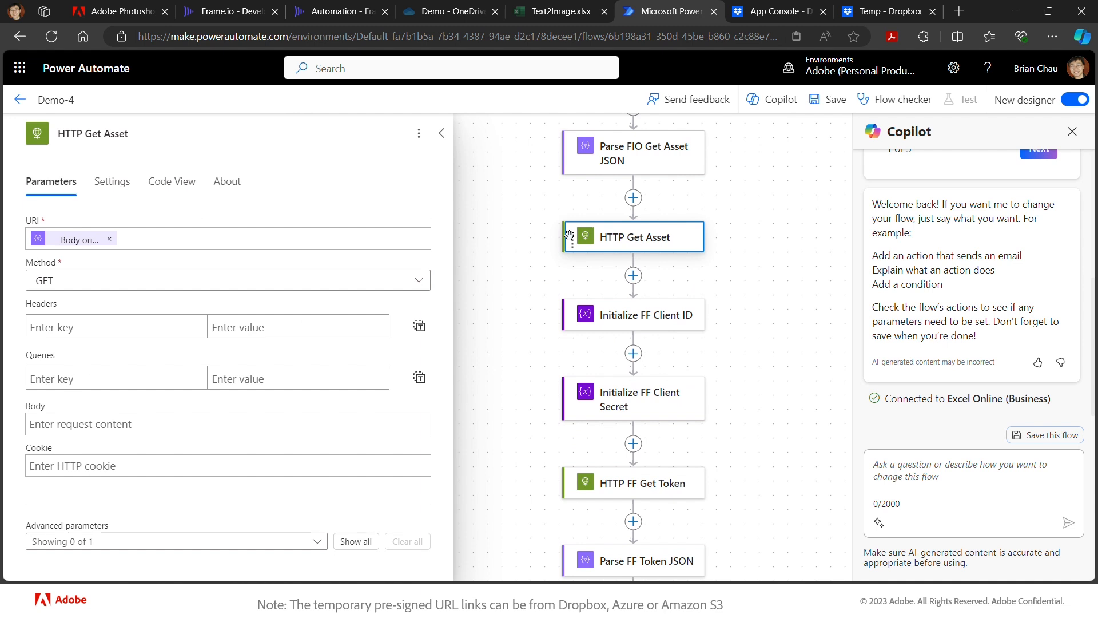
pyautogui.press('Delete')
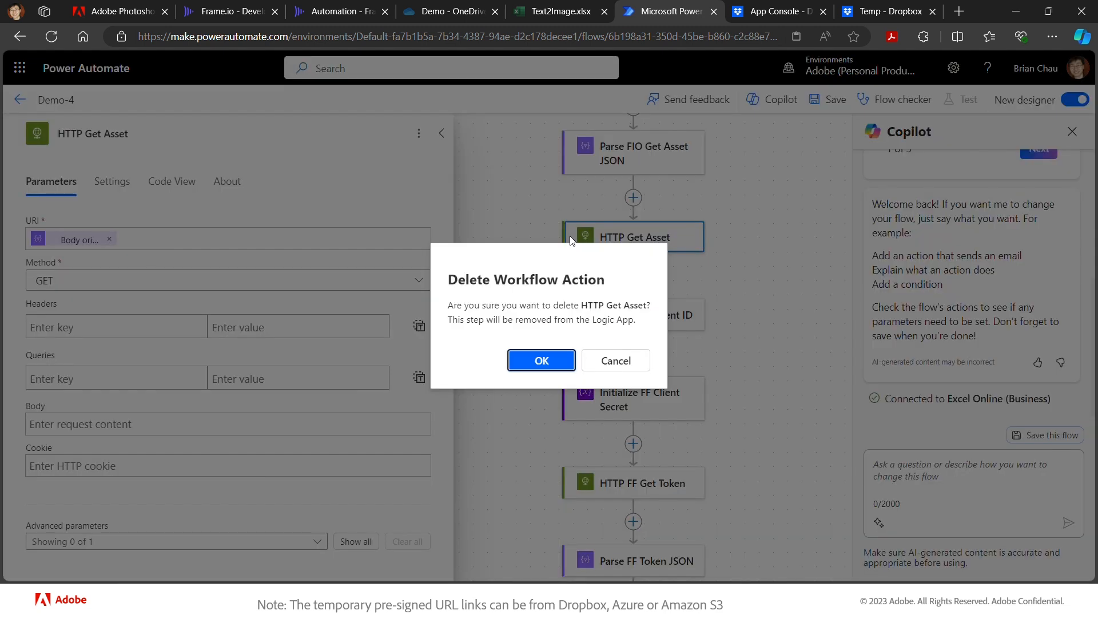
pyautogui.click(541, 362)
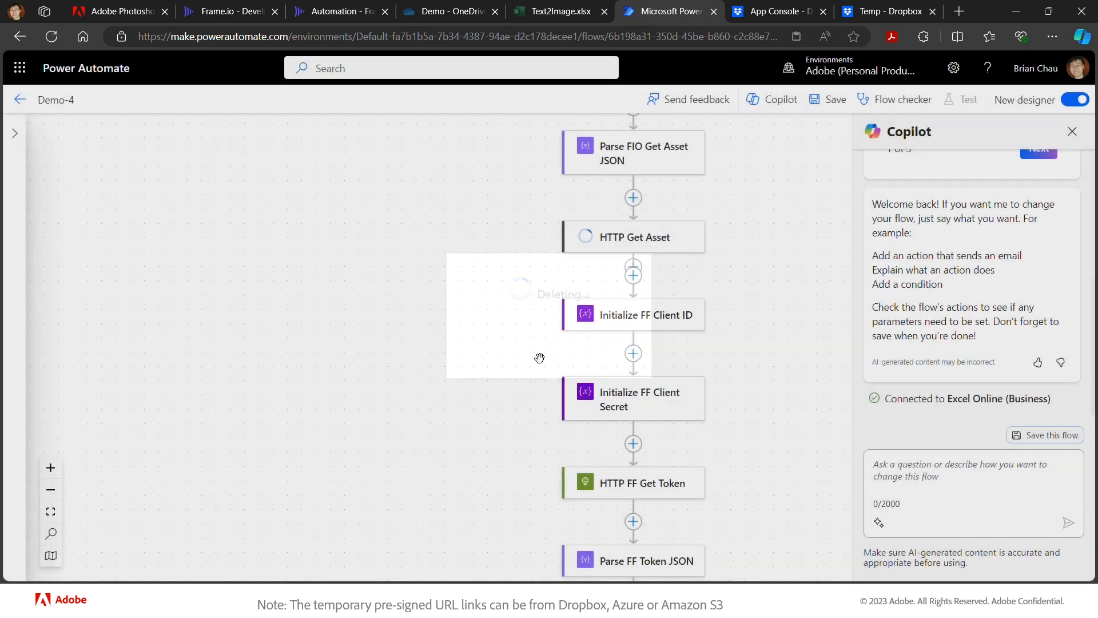
pyautogui.scroll(-2, 479, 339)
# - Open HTTP FF Obj Comp's parameters and go to its request body with the empty uploadId
pyautogui.scroll(-10, 479, 339)
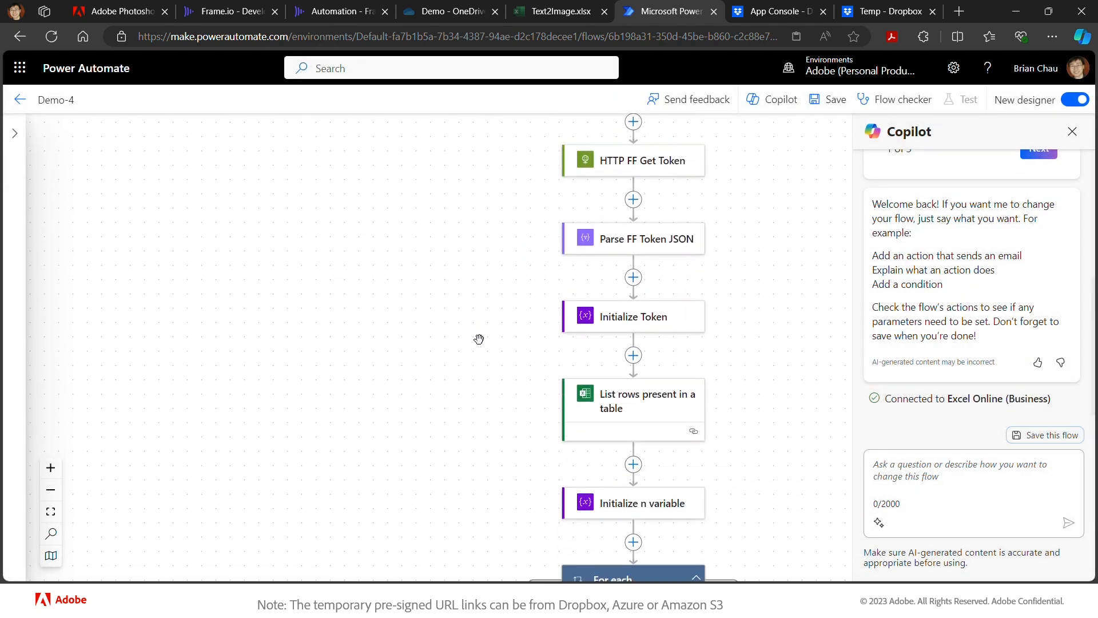
pyautogui.scroll(-2, 479, 339)
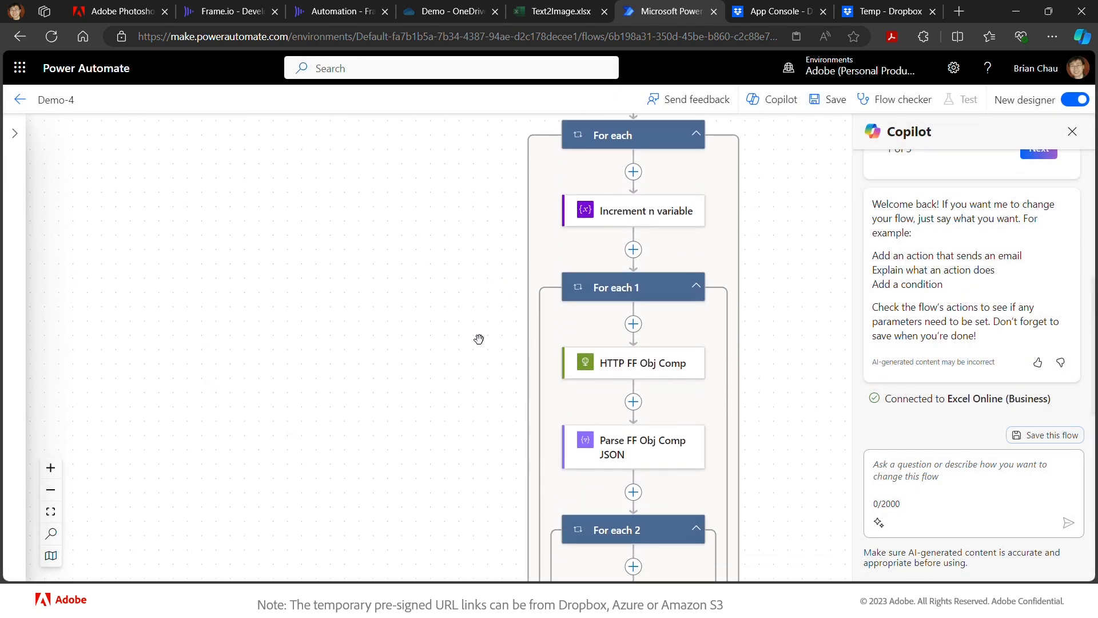
pyautogui.hscroll(-2, 479, 339)
pyautogui.scroll(2, 479, 338)
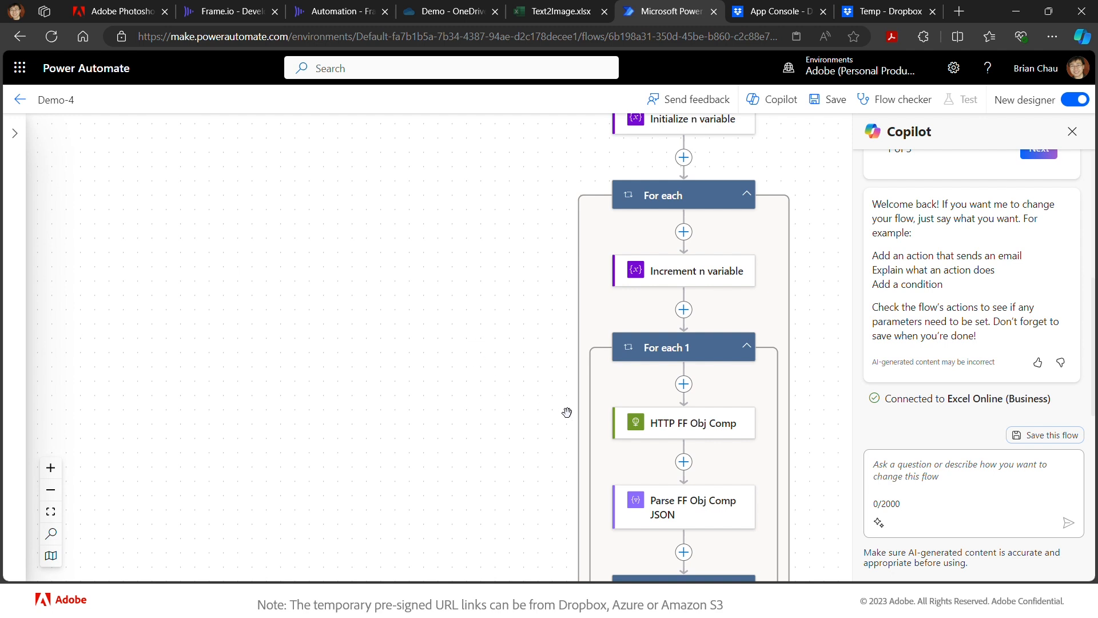
pyautogui.click(638, 426)
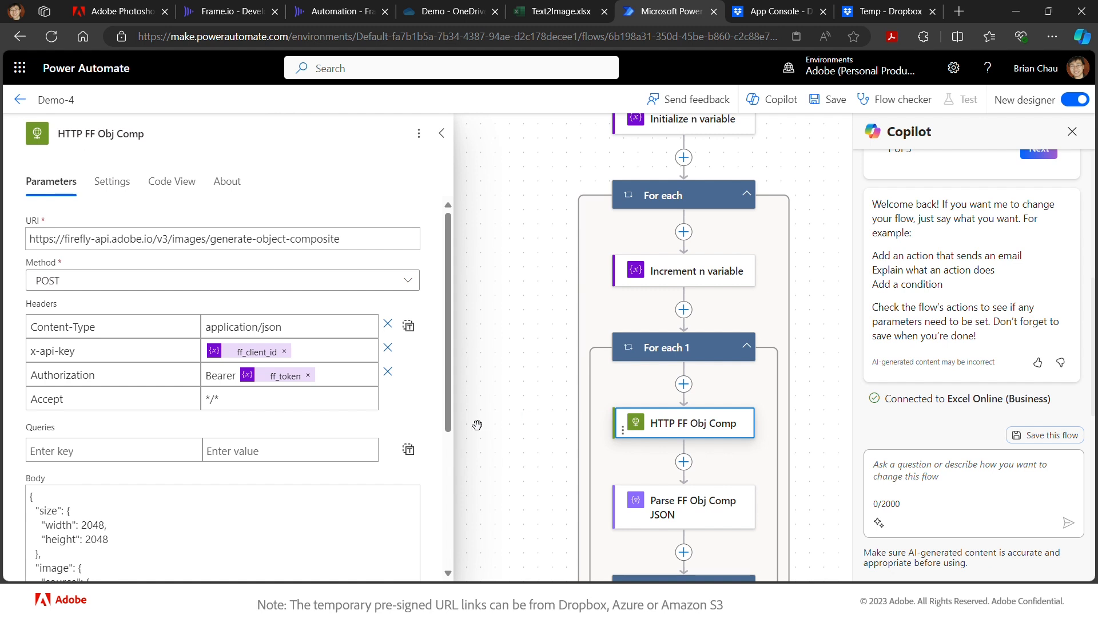
pyautogui.scroll(-3, 400, 447)
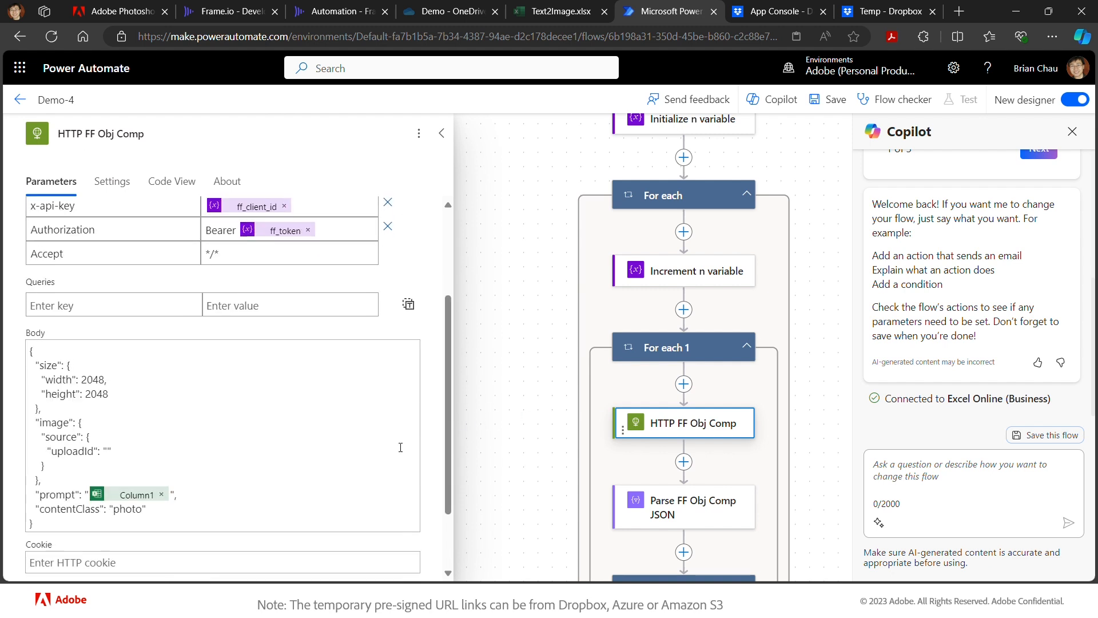
pyautogui.scroll(-1, 397, 447)
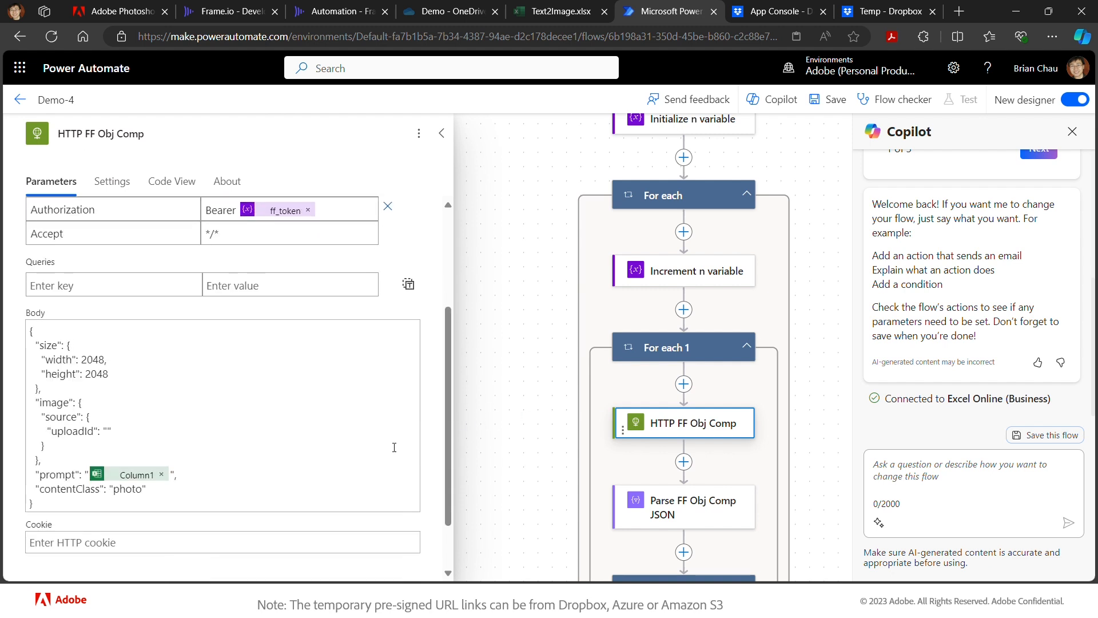
pyautogui.click(106, 428)
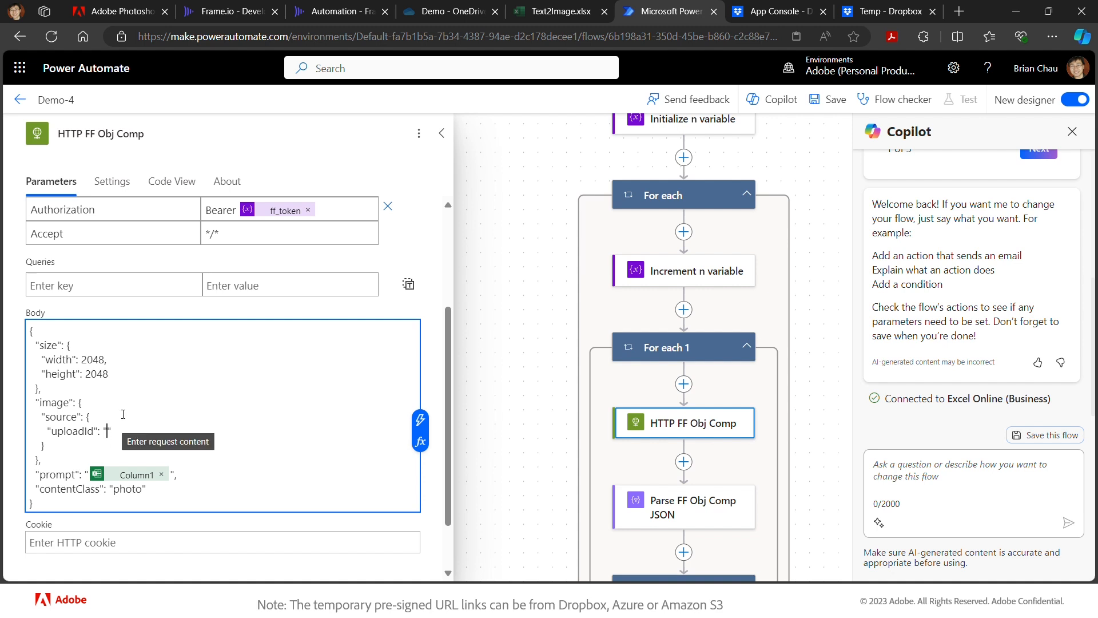
# - Attempt a save, dismiss the Flow Checker errors, and open the flagged For each 1 loop
pyautogui.click(833, 103)
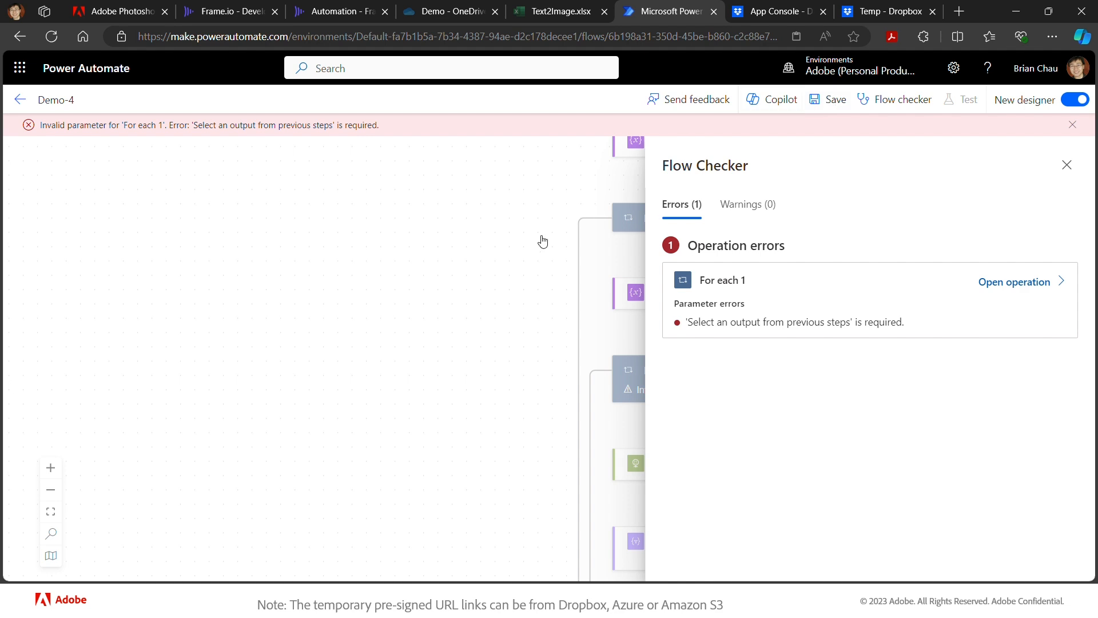
pyautogui.click(1065, 164)
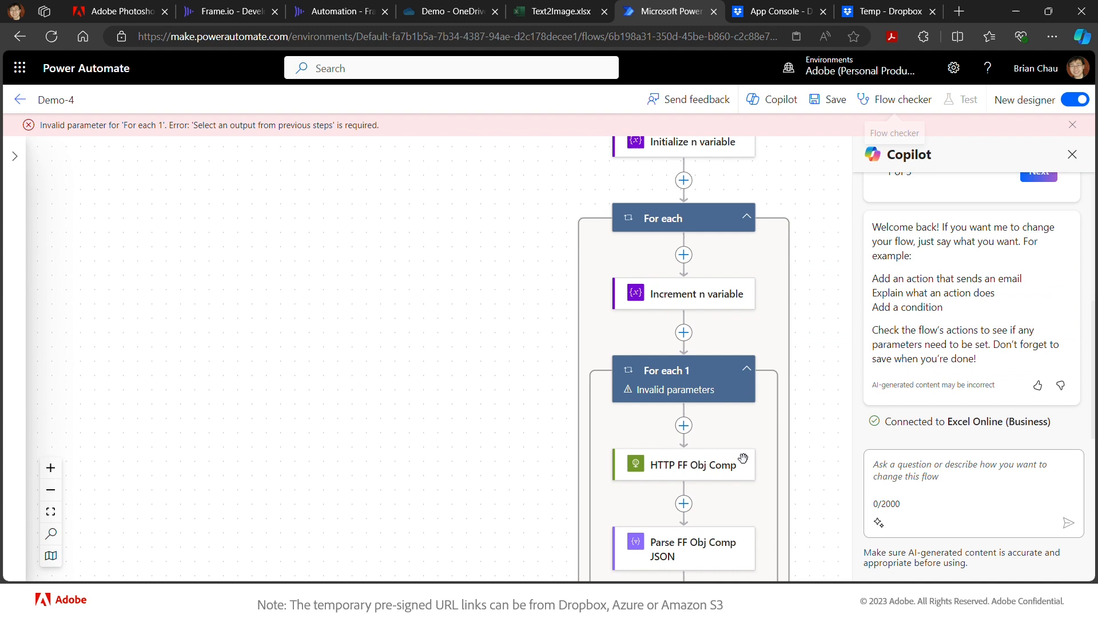
pyautogui.click(696, 464)
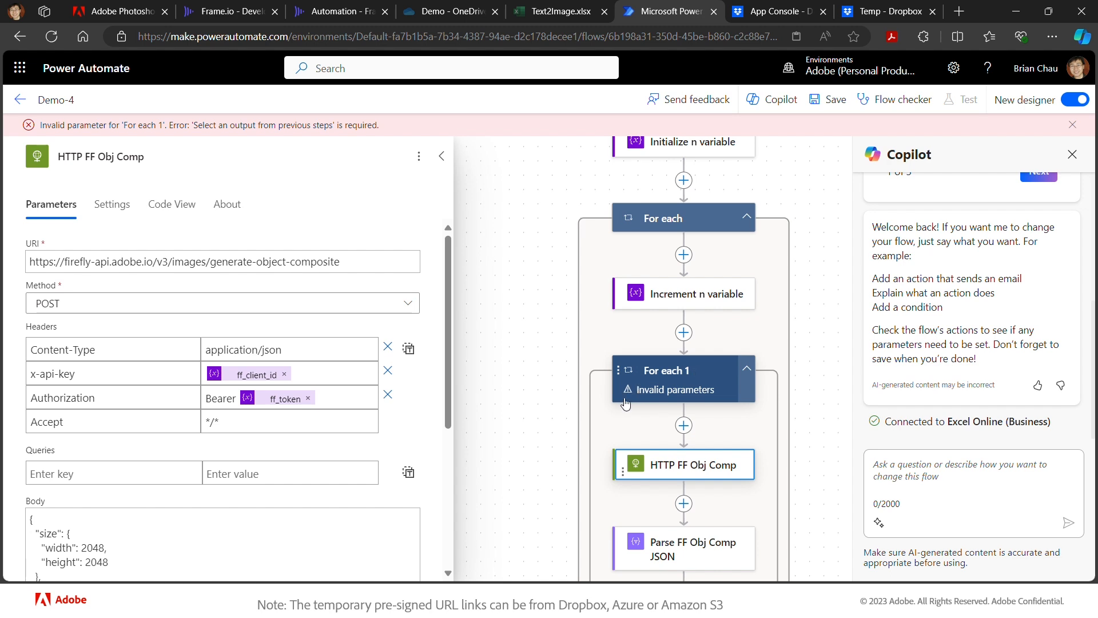
pyautogui.click(646, 379)
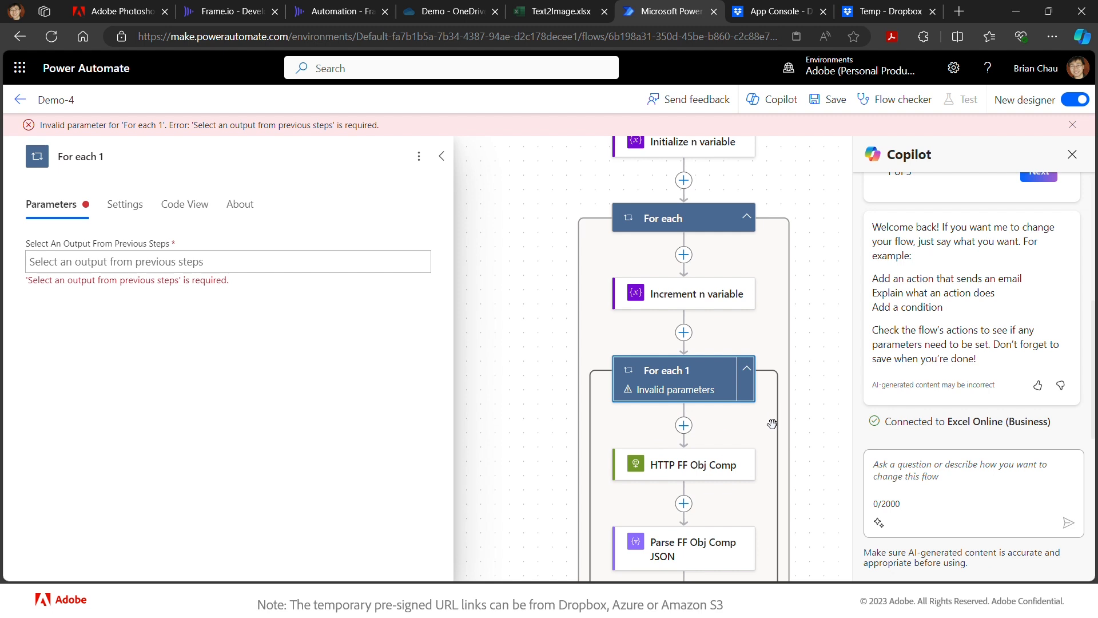
# - Move HTTP FF Obj Comp, Parse FF Obj Comp JSON and For each 2 out above For each 1
pyautogui.scroll(-1, 768, 423)
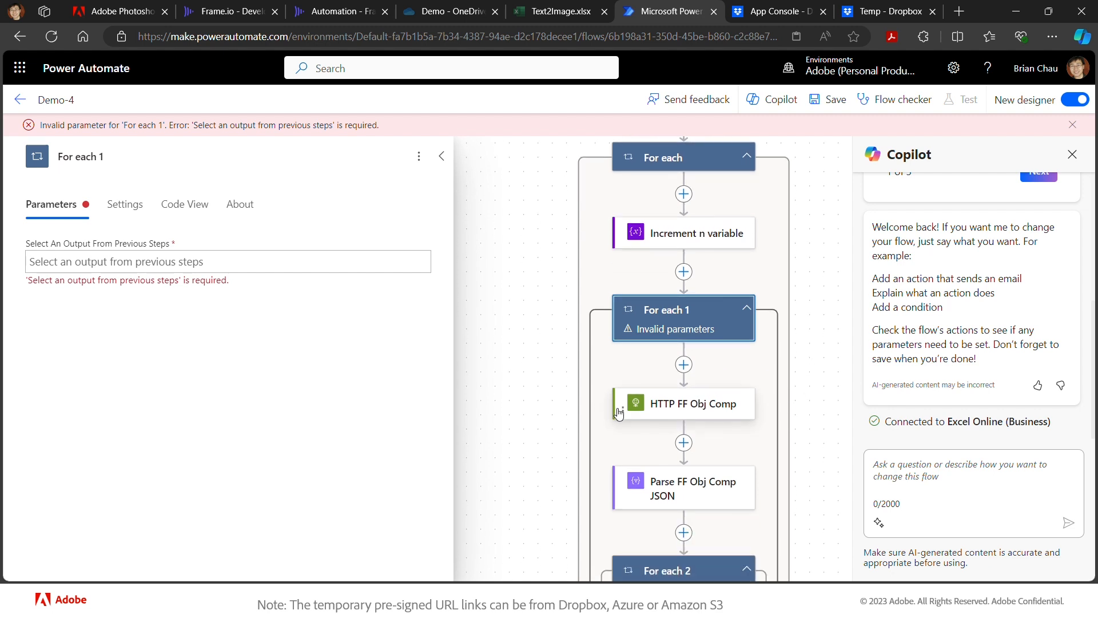
pyautogui.moveTo(622, 396); pyautogui.dragTo(633, 284)
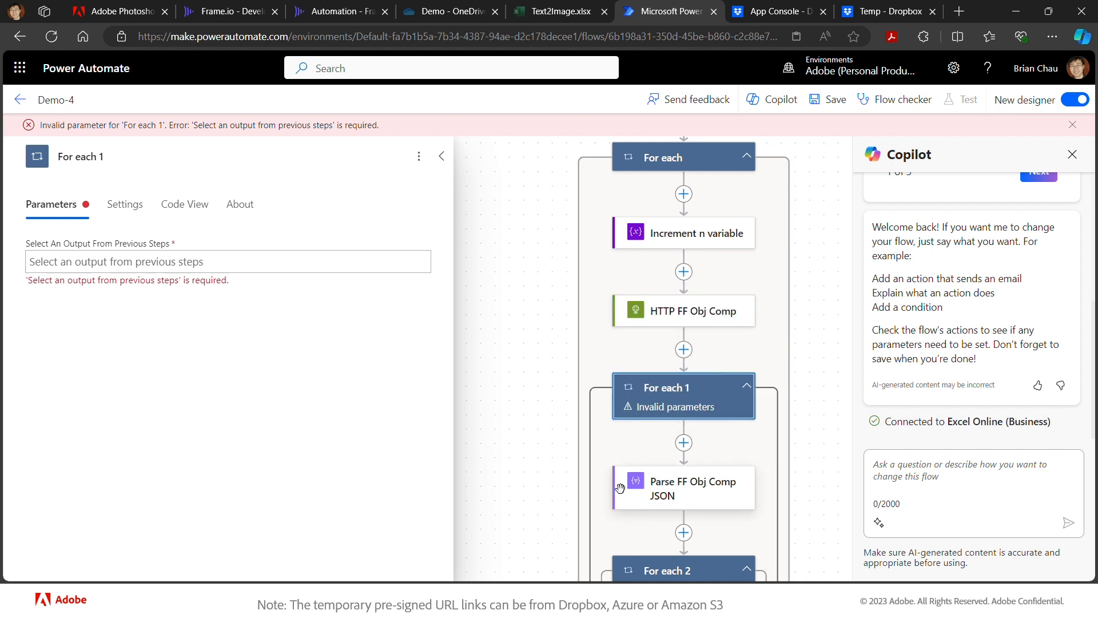
pyautogui.moveTo(626, 502); pyautogui.dragTo(626, 355)
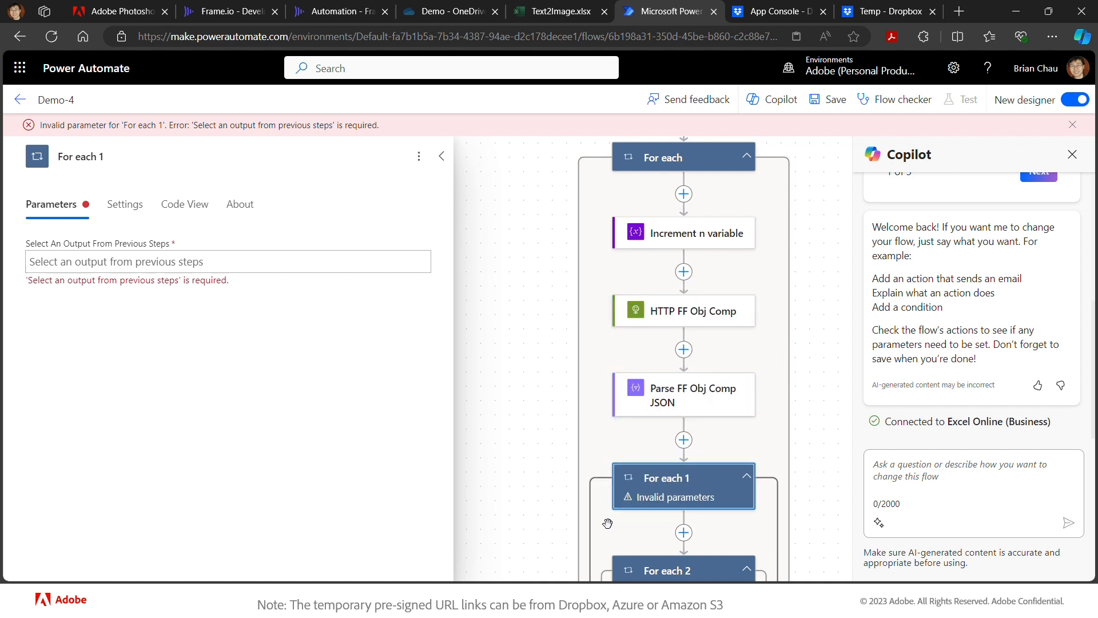
pyautogui.scroll(-1, 629, 565)
pyautogui.scroll(-1, 629, 565)
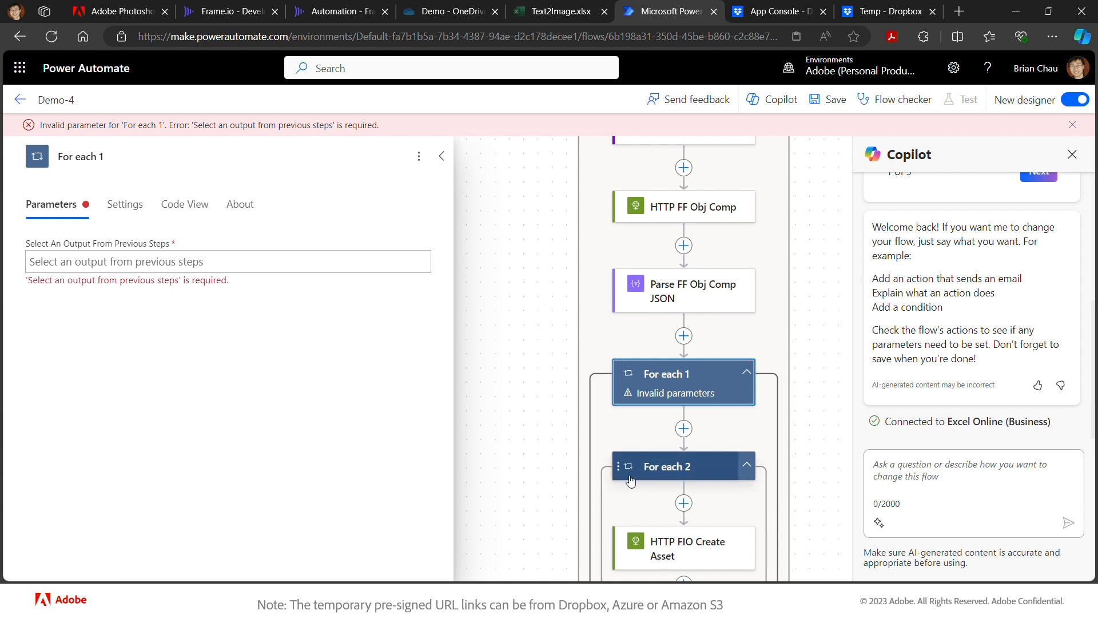
pyautogui.moveTo(615, 462); pyautogui.dragTo(617, 349)
# - Delete the invalid For each 1 loop
pyautogui.scroll(-1, 643, 464)
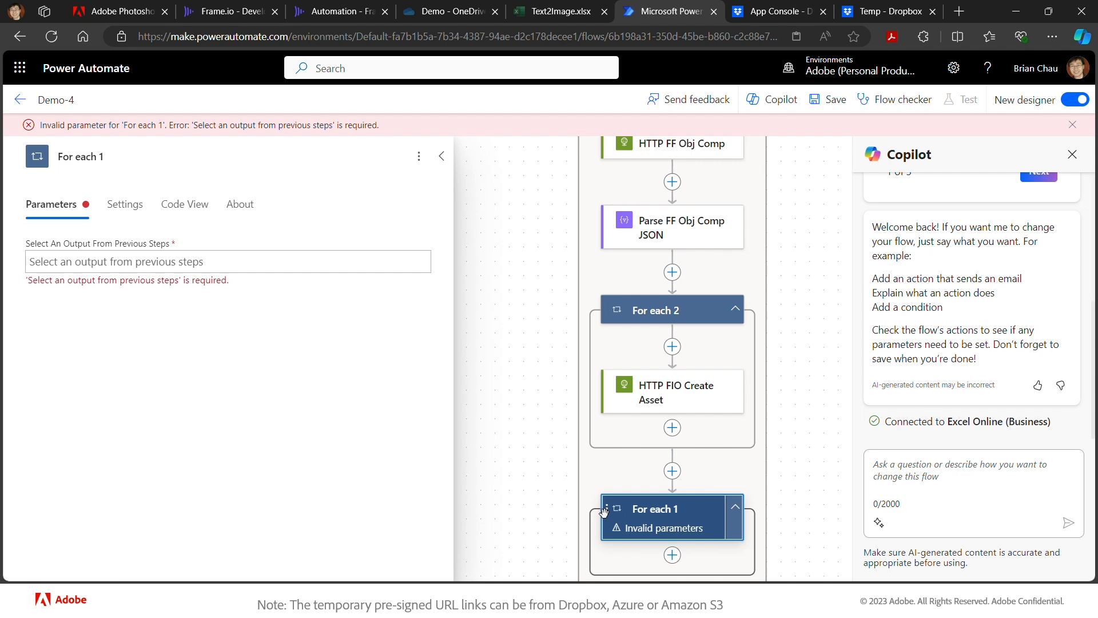
pyautogui.press('Delete')
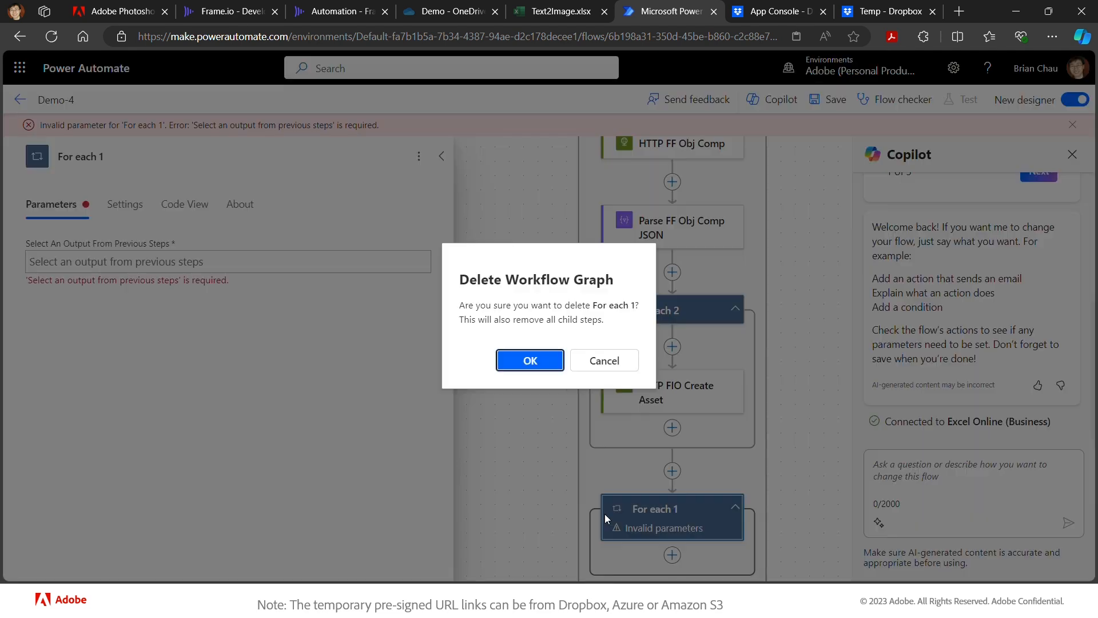
pyautogui.click(542, 362)
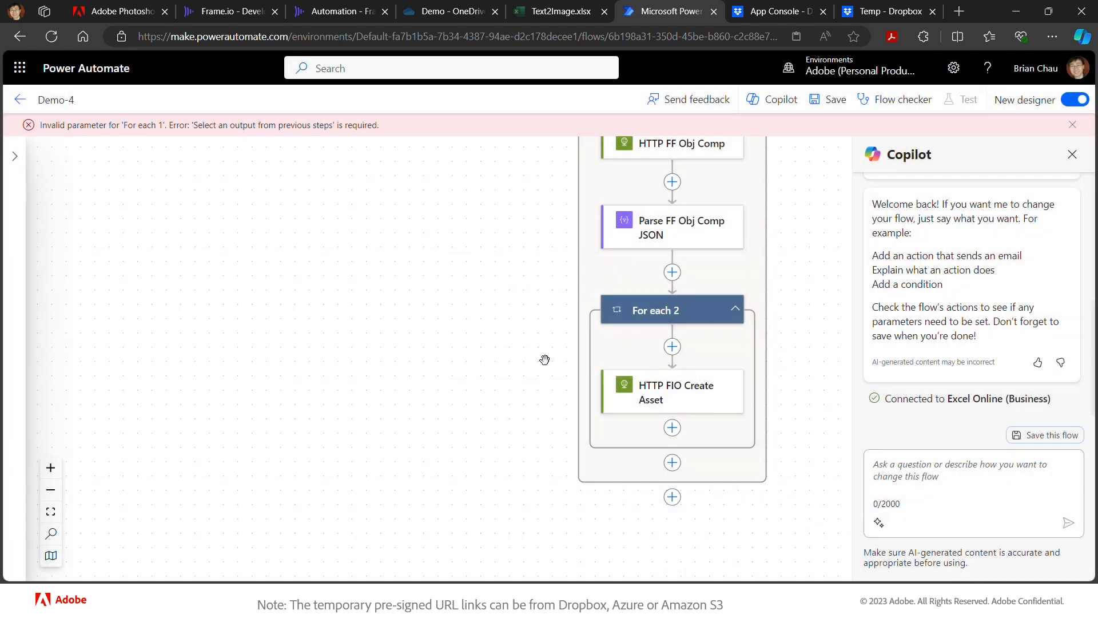
# - Save the corrected Demo-4 flow
pyautogui.click(832, 103)
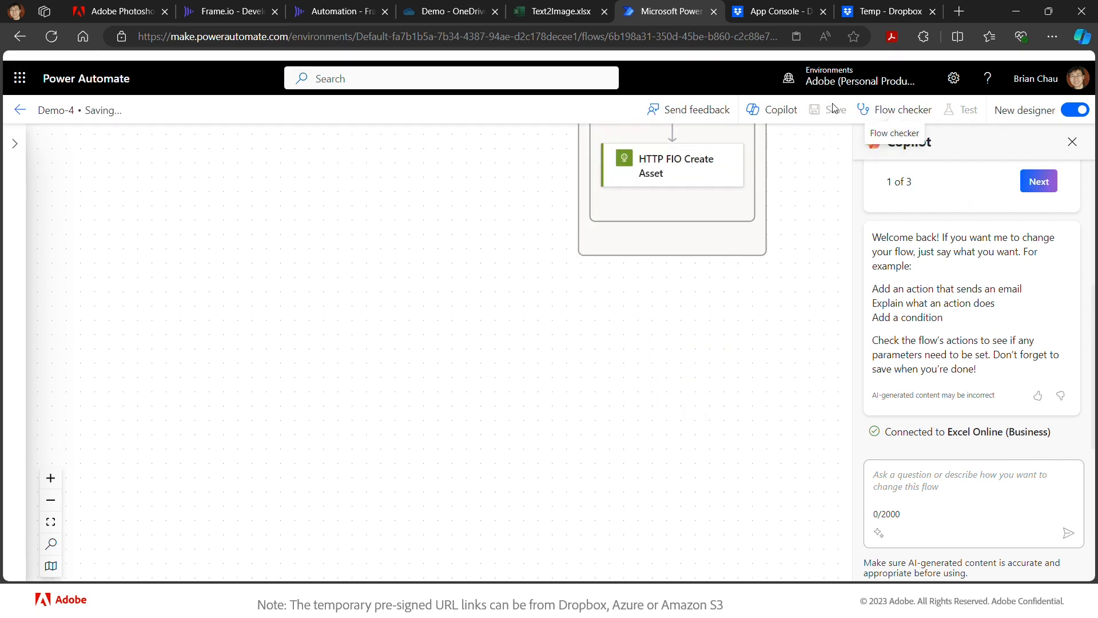
pyautogui.scroll(3, 811, 228)
pyautogui.scroll(4, 810, 228)
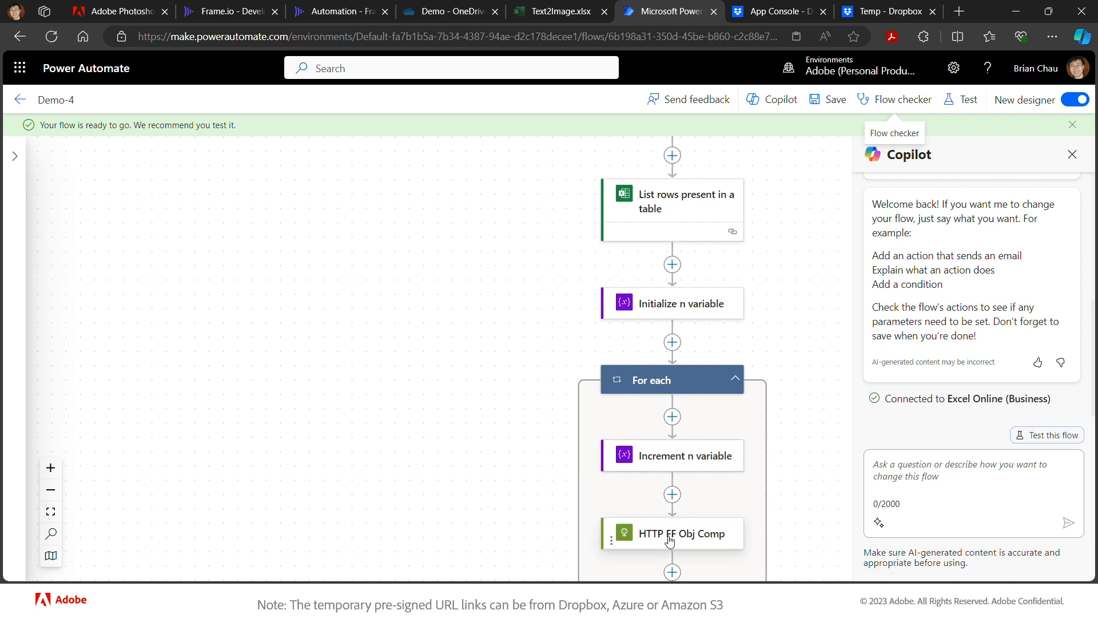
# - Check the HTTP FF Obj Comp request body, then go to Frame.io's Automation › In folder
pyautogui.click(688, 542)
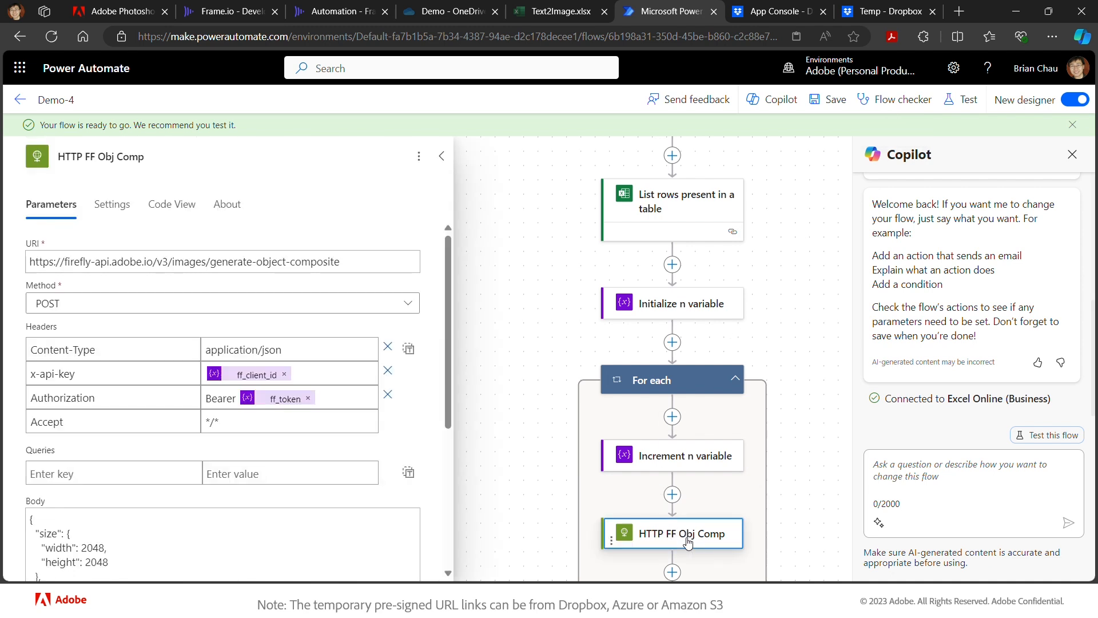
pyautogui.scroll(-3, 150, 446)
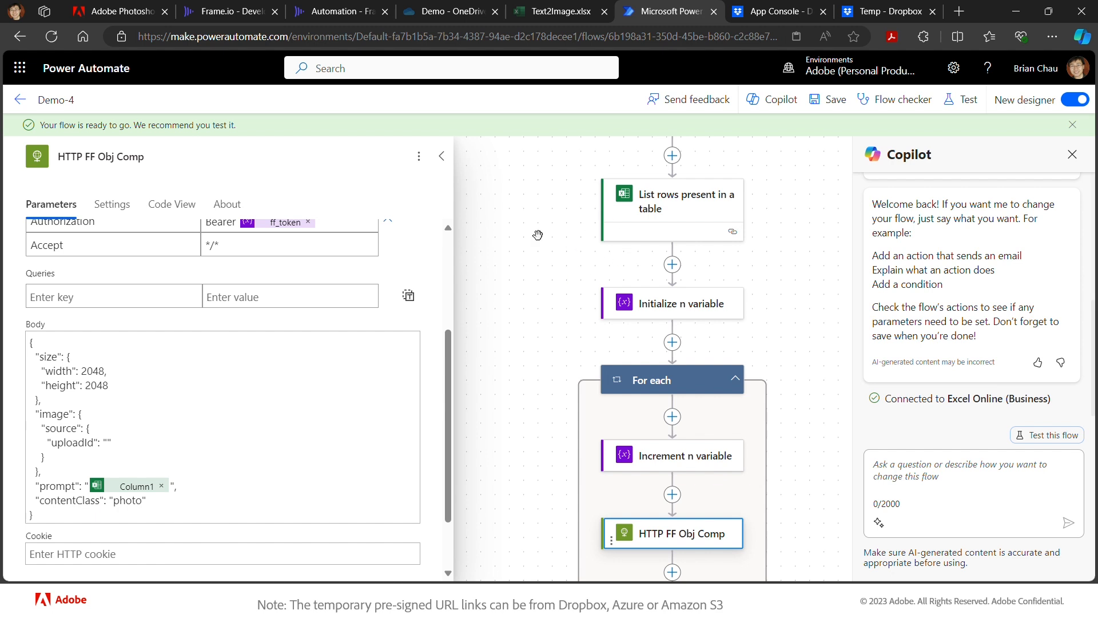
pyautogui.scroll(1, 587, 216)
pyautogui.scroll(15, 587, 216)
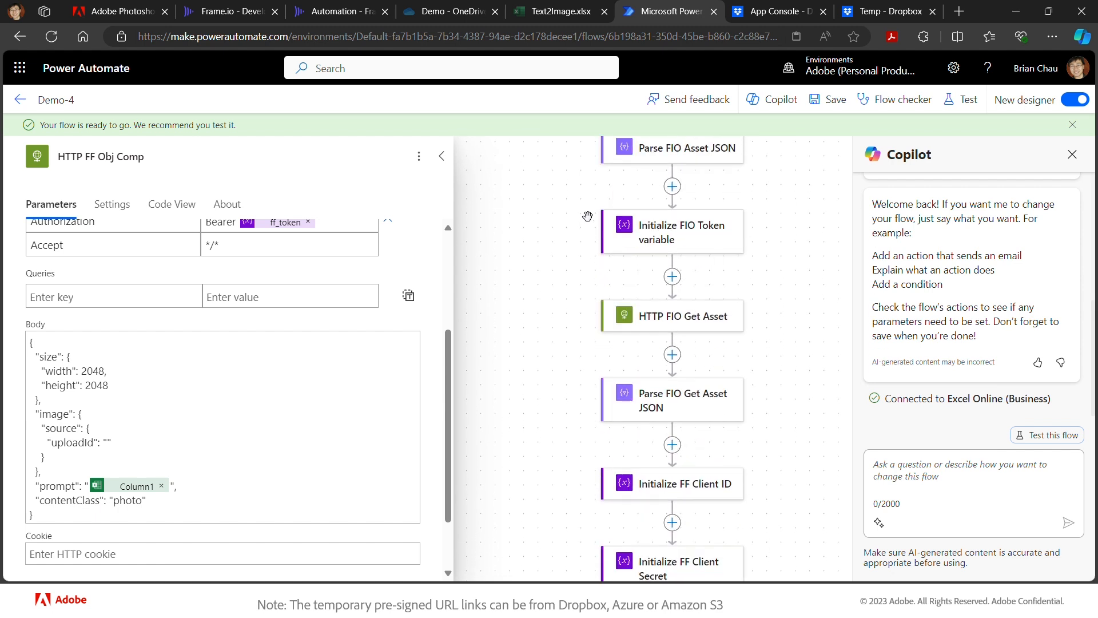
pyautogui.scroll(4, 588, 216)
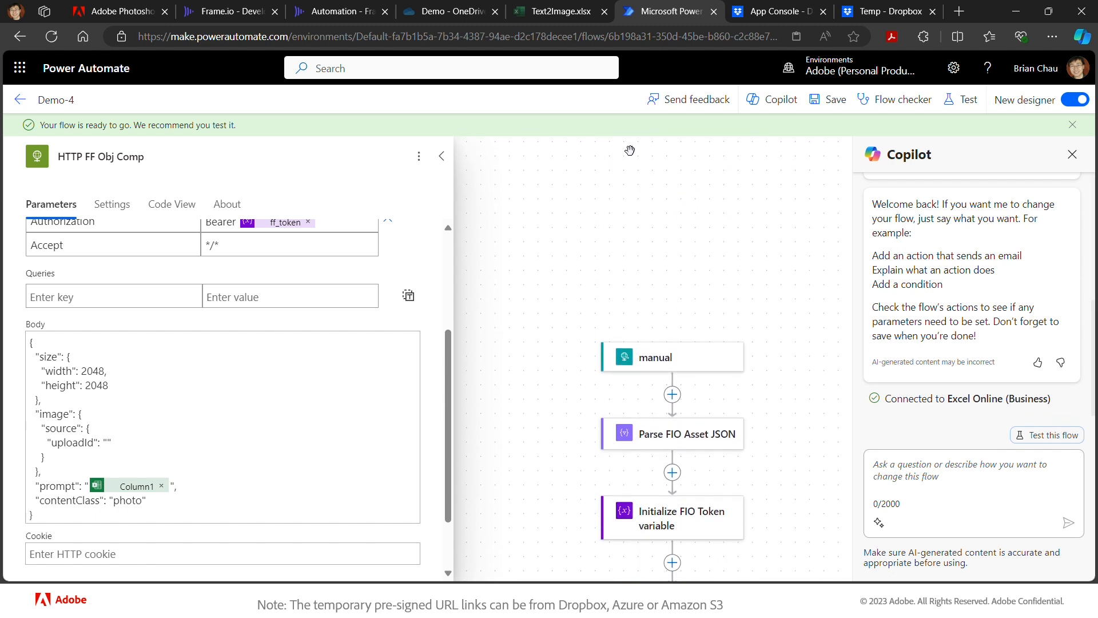
pyautogui.click(338, 11)
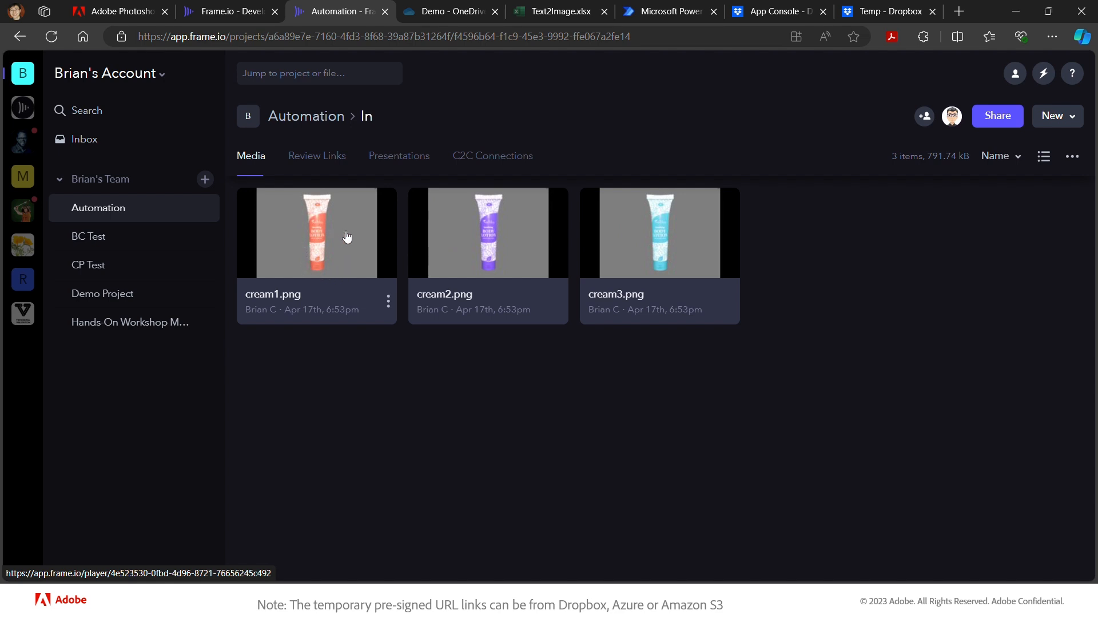
# - Run the Demo-4 custom action on cream1.png and dismiss the Success! message
pyautogui.click(389, 300)
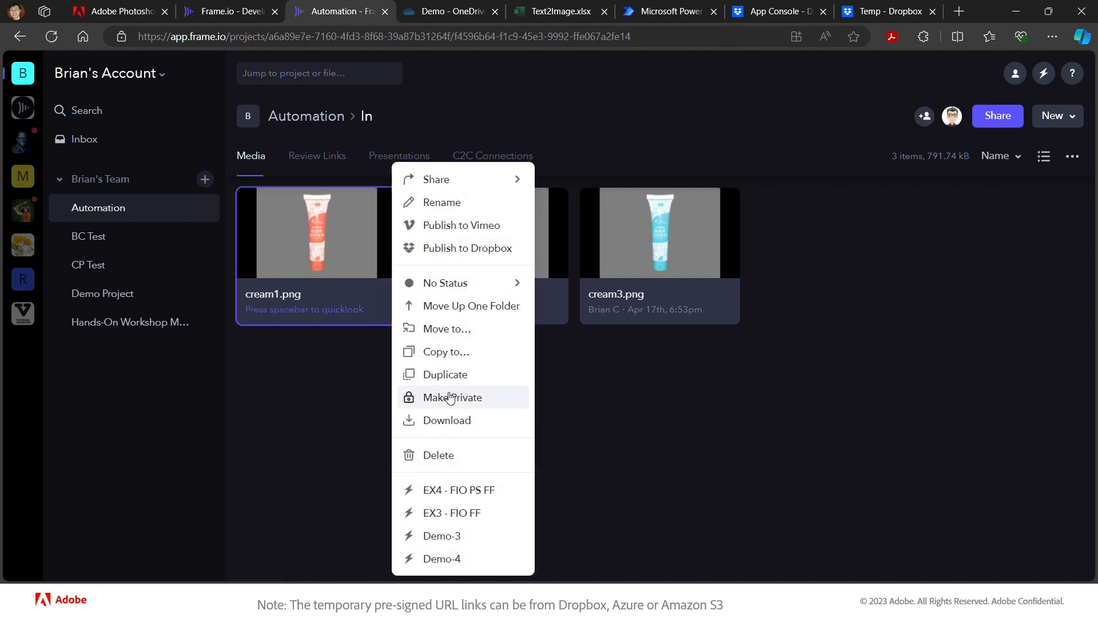
pyautogui.click(472, 560)
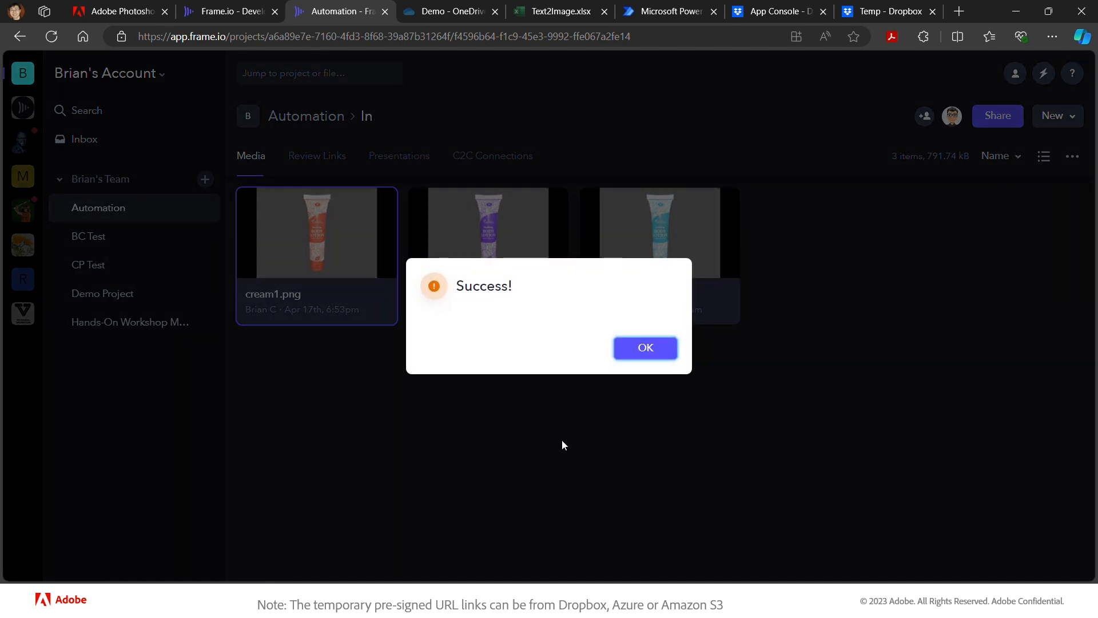
pyautogui.click(648, 350)
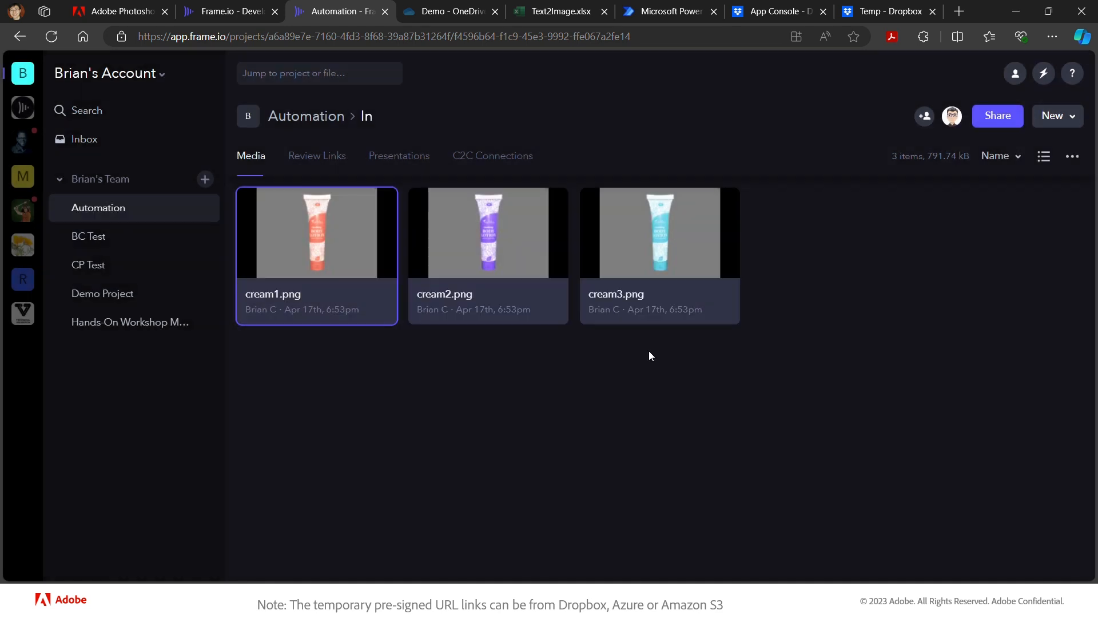
# - Open the Jul 3, 04:16 PM Demo-4 run from the 28-day run history
pyautogui.click(675, 13)
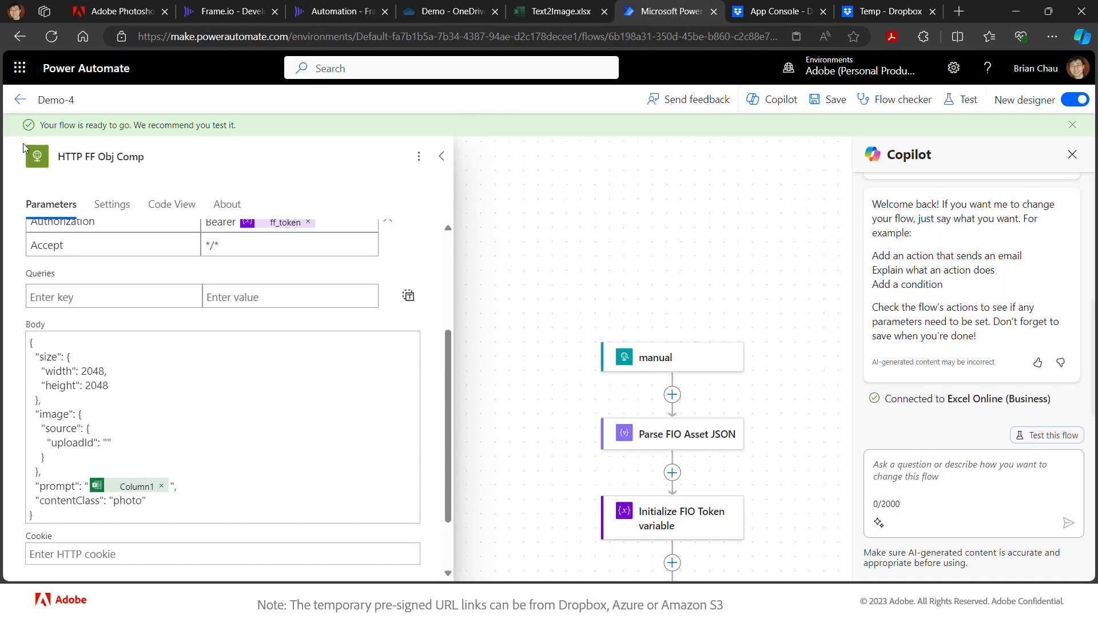
pyautogui.click(20, 100)
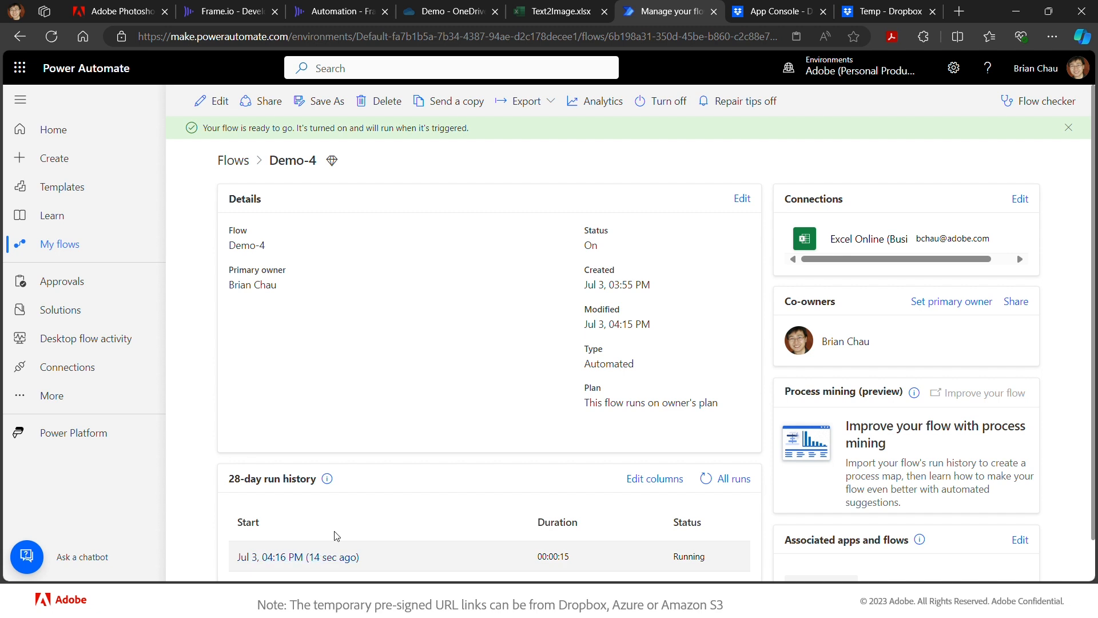
pyautogui.scroll(-1, 337, 535)
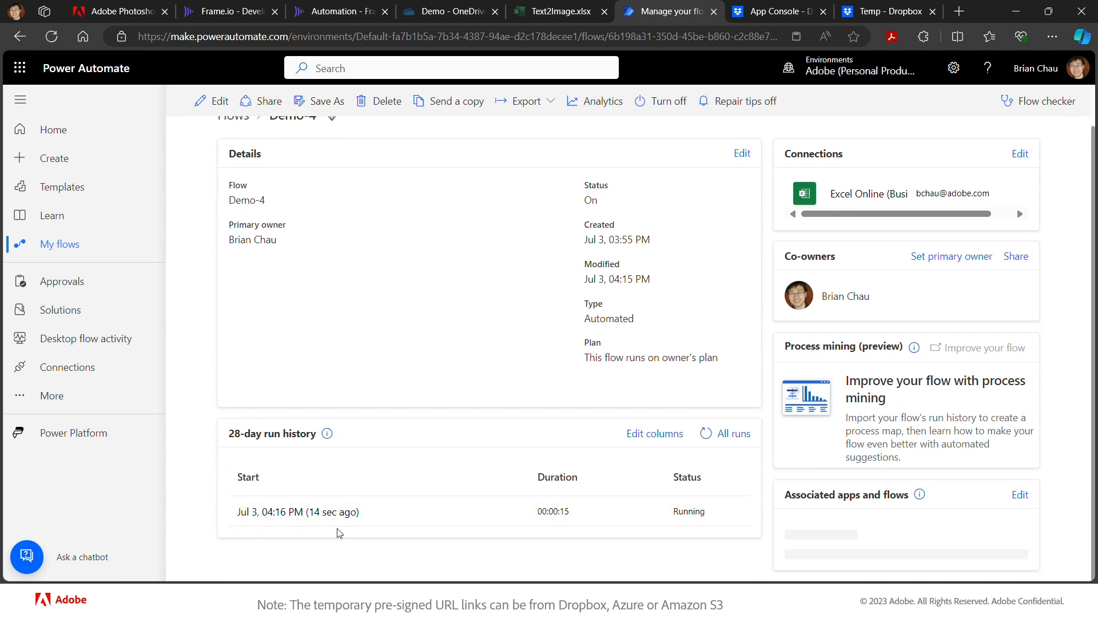
pyautogui.scroll(1, 340, 533)
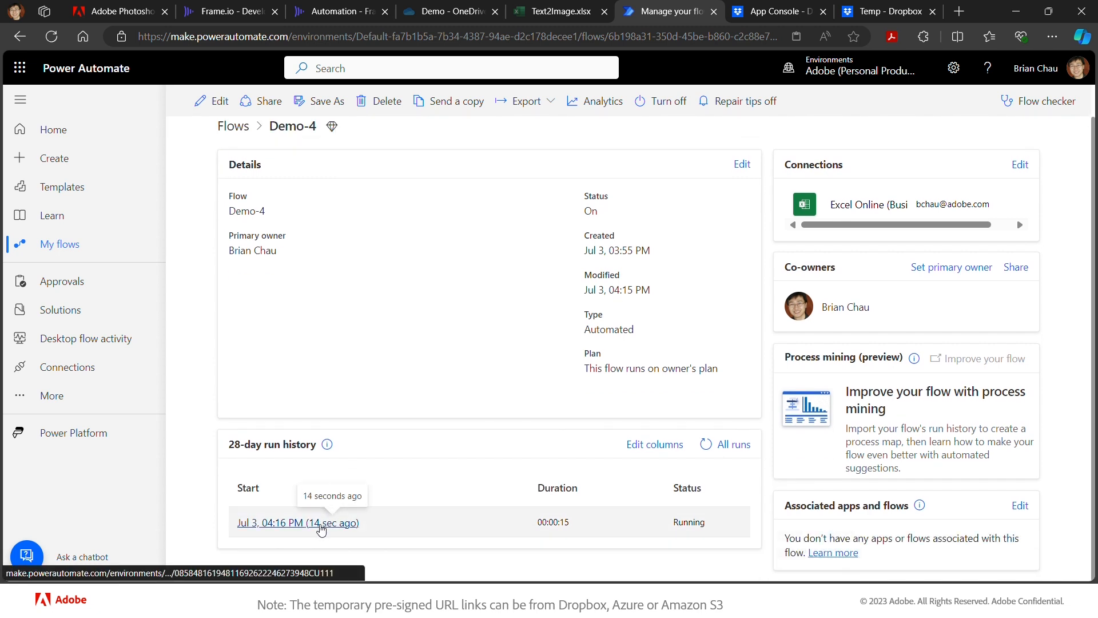
pyautogui.click(321, 522)
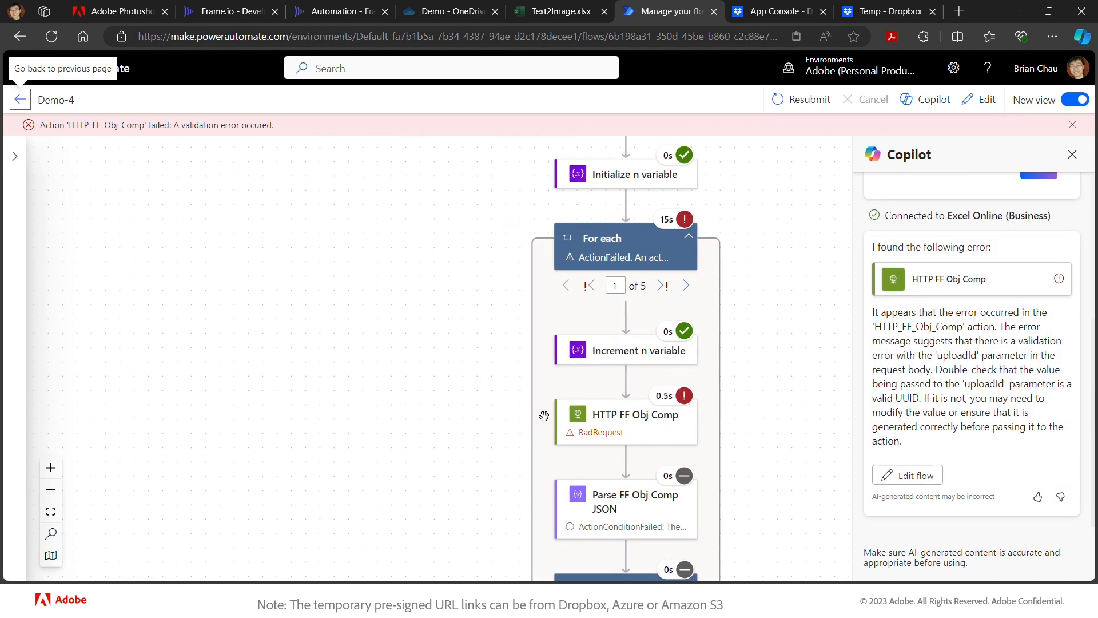
# - Review the failed HTTP FF Obj Comp step's inputs, then put the Demo-4 flow back into edit mode
pyautogui.click(623, 427)
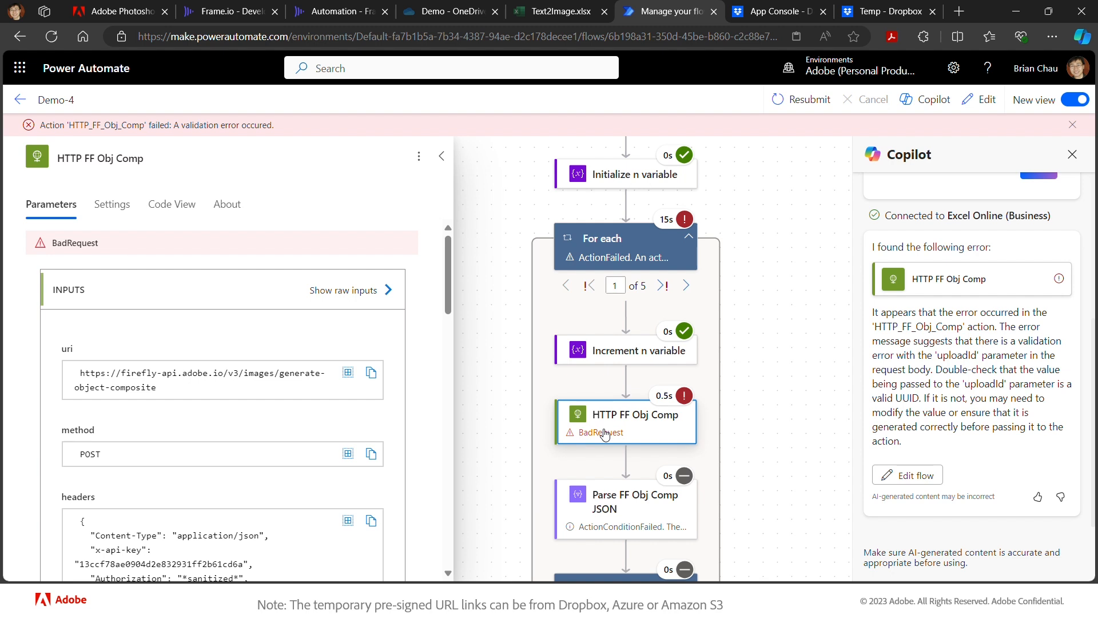
pyautogui.scroll(5, 605, 434)
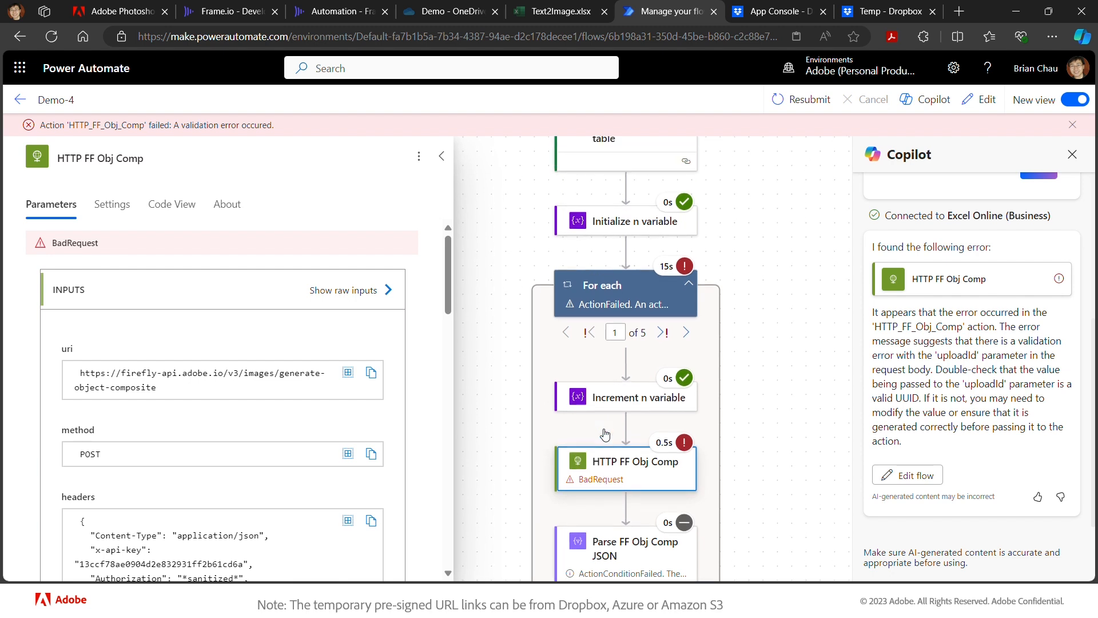
pyautogui.scroll(5, 605, 434)
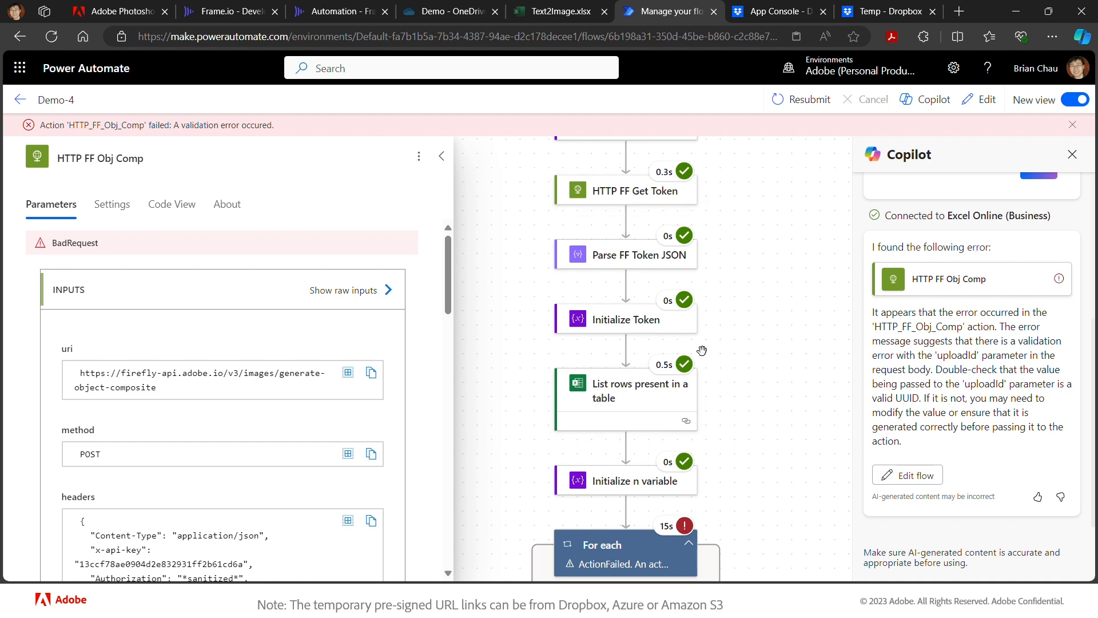
pyautogui.scroll(4, 694, 352)
pyautogui.scroll(6, 622, 225)
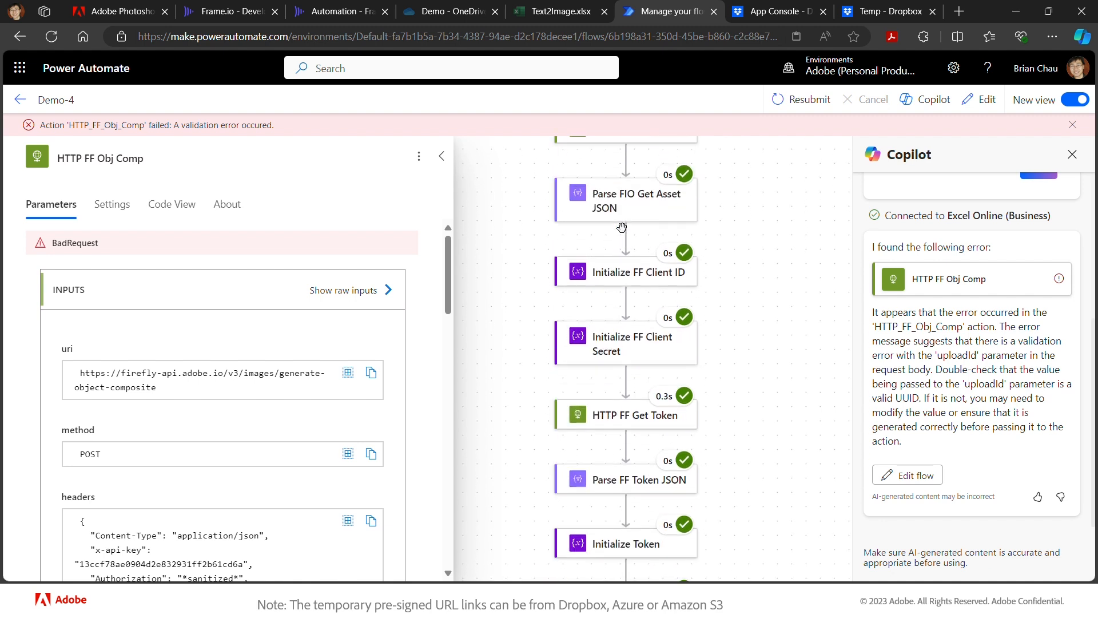
pyautogui.scroll(-6, 622, 228)
pyautogui.scroll(-4, 622, 227)
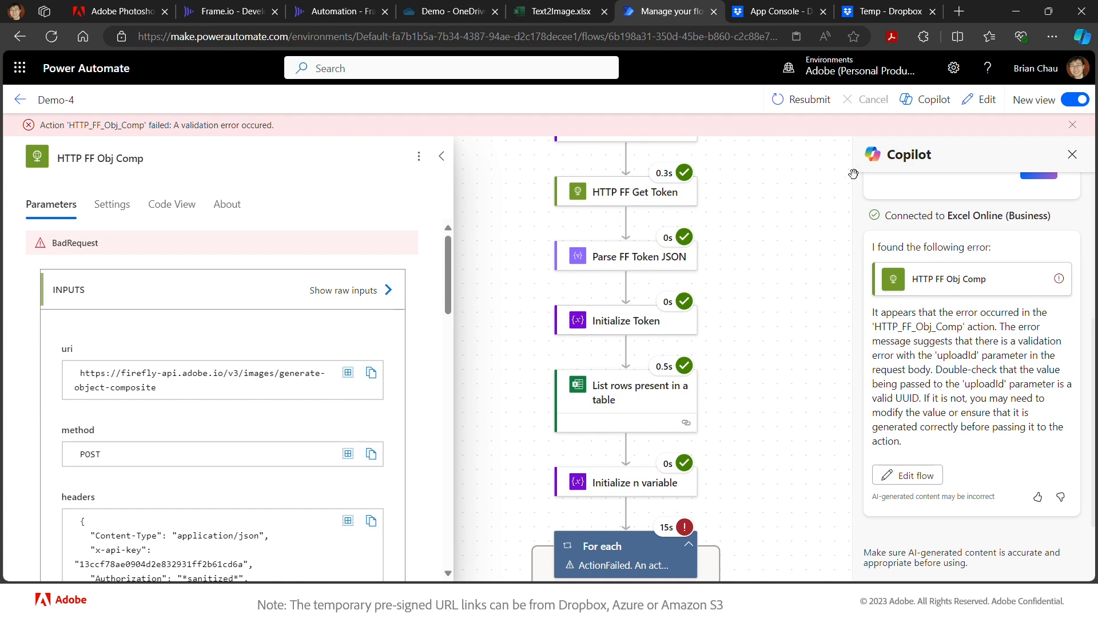
pyautogui.click(985, 103)
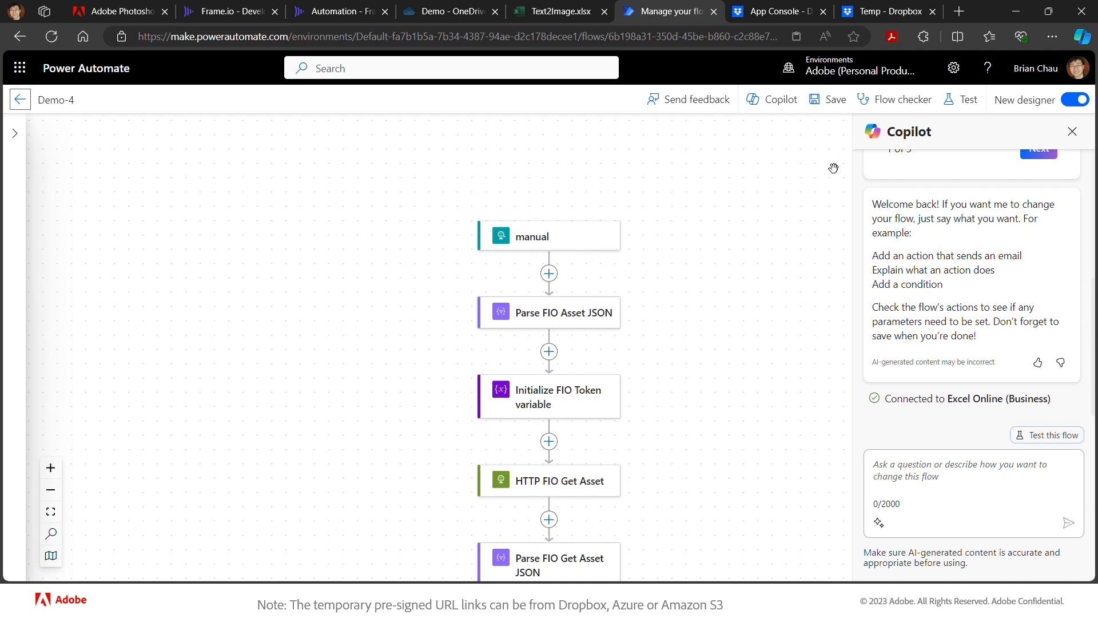
# - Scroll through the flow's initialization steps, then bring up the Dropbox App Console's My apps list
pyautogui.scroll(-4, 767, 272)
pyautogui.scroll(-5, 767, 273)
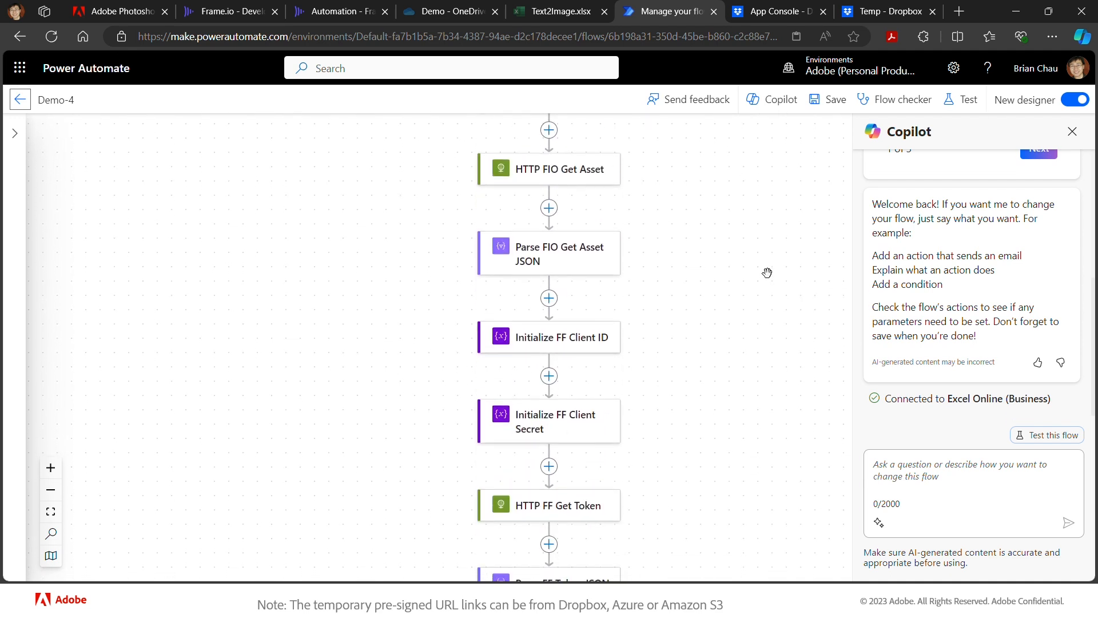
pyautogui.scroll(-1, 767, 272)
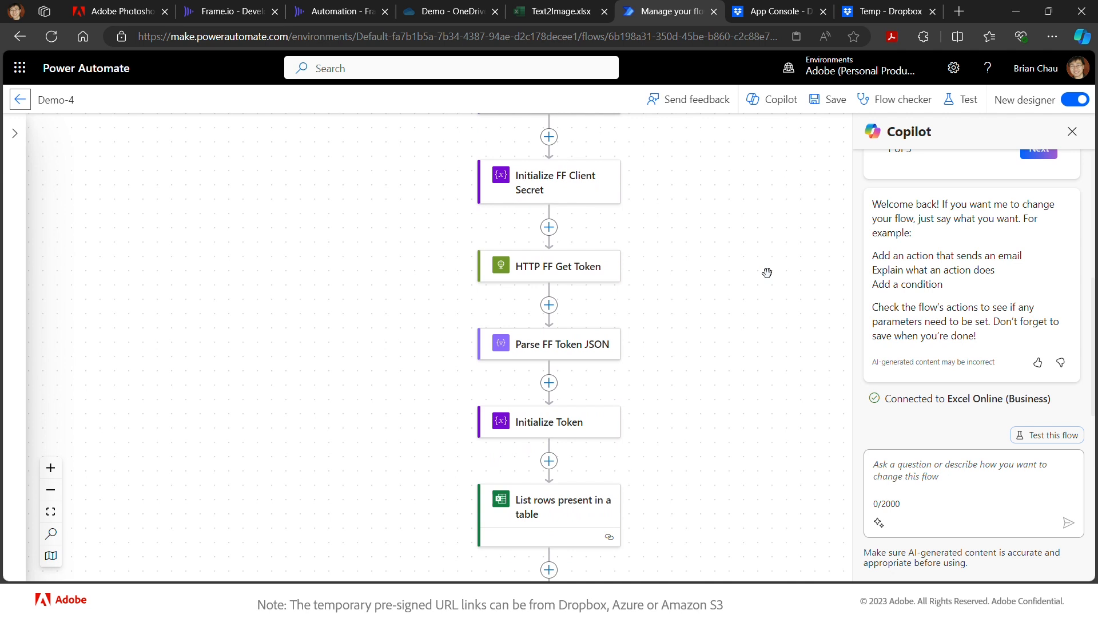
pyautogui.scroll(-1, 766, 273)
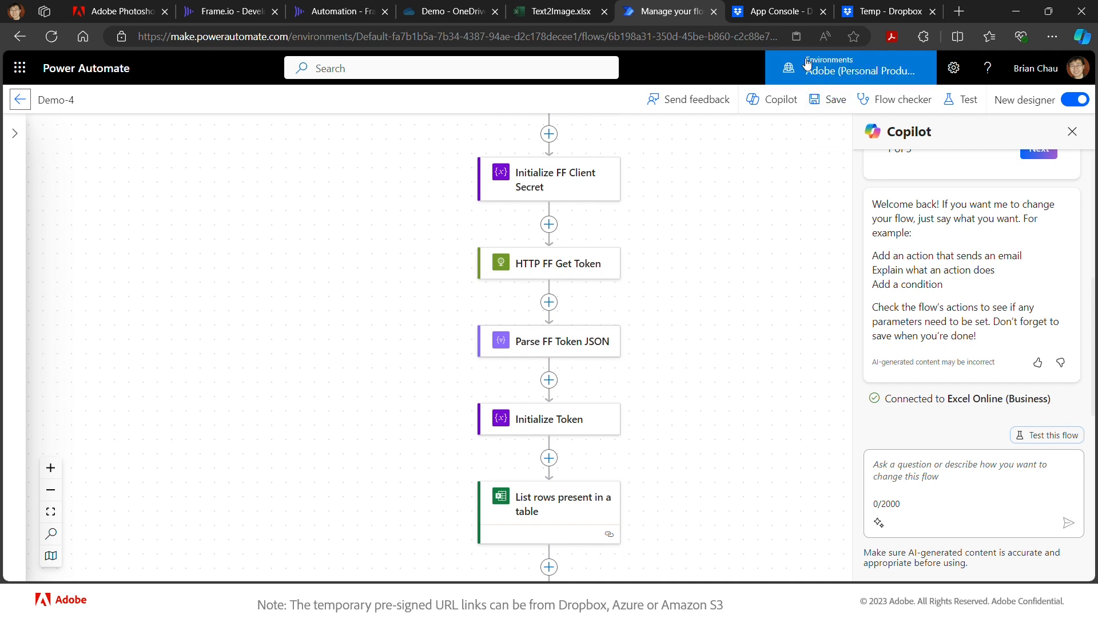
pyautogui.click(781, 13)
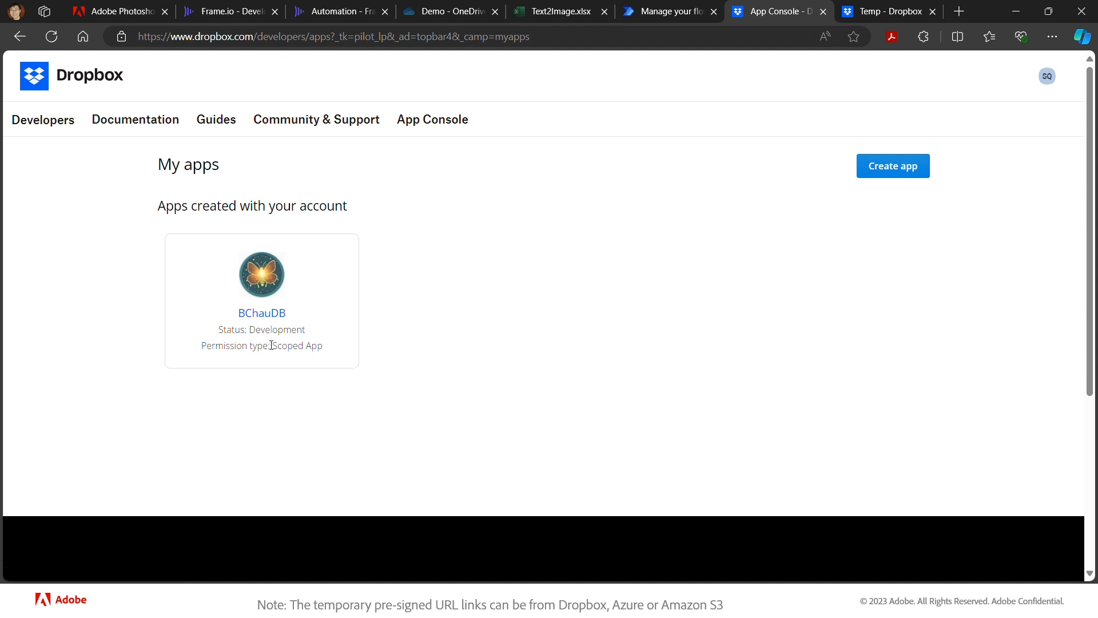
# - Open the scoped Dropbox app's Settings page and find the OAuth 2 Generated access token section
pyautogui.click(284, 319)
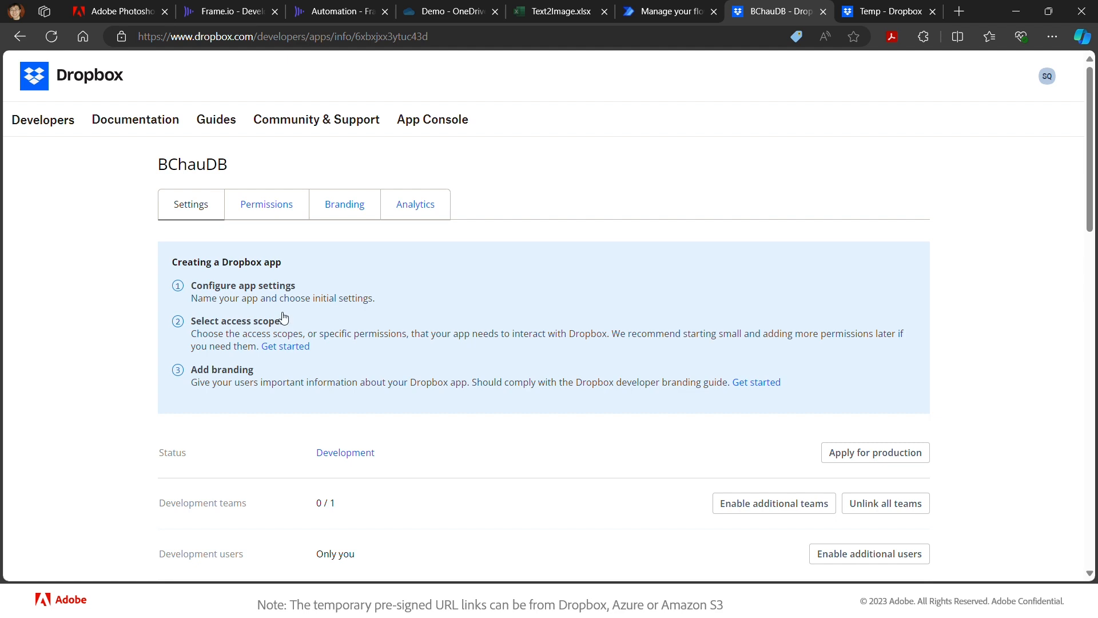
pyautogui.scroll(-6, 296, 275)
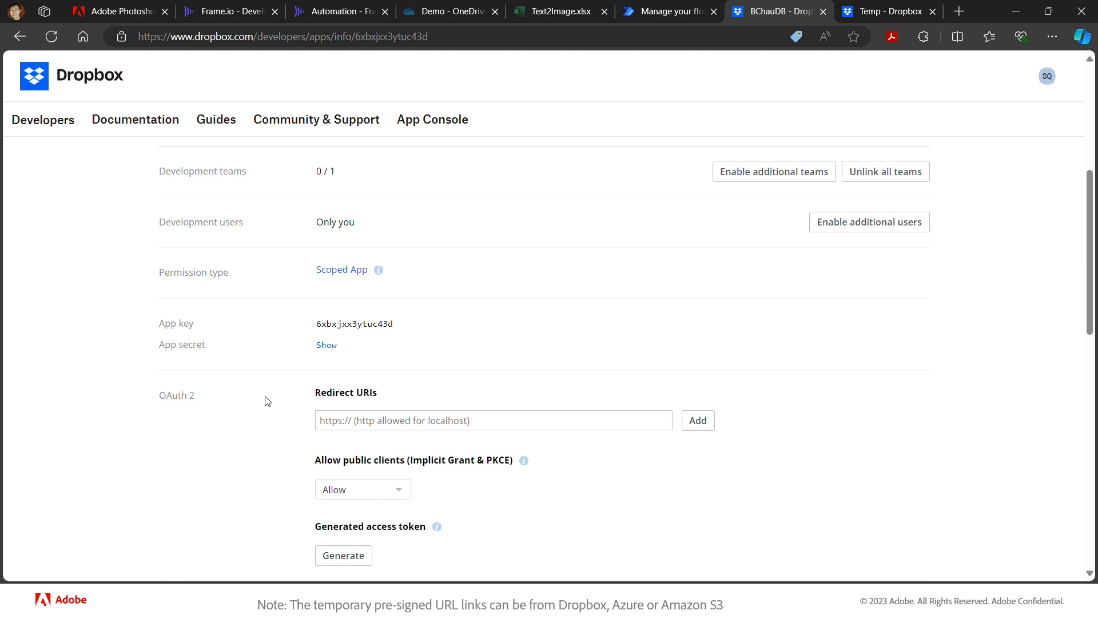
pyautogui.scroll(-1, 265, 401)
pyautogui.scroll(-2, 264, 401)
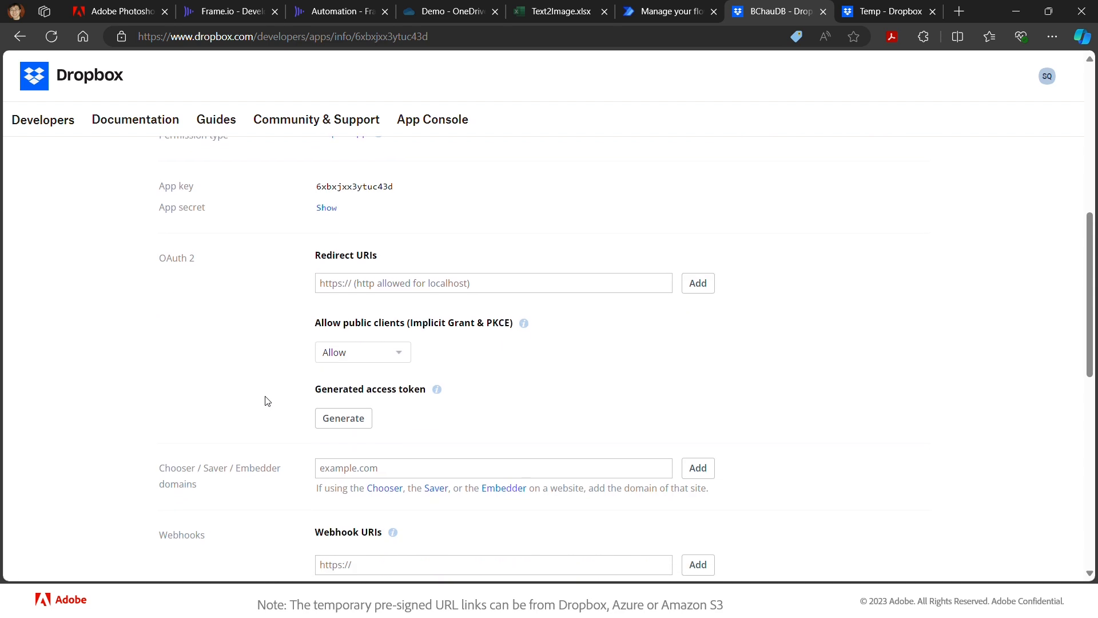
pyautogui.scroll(1, 265, 401)
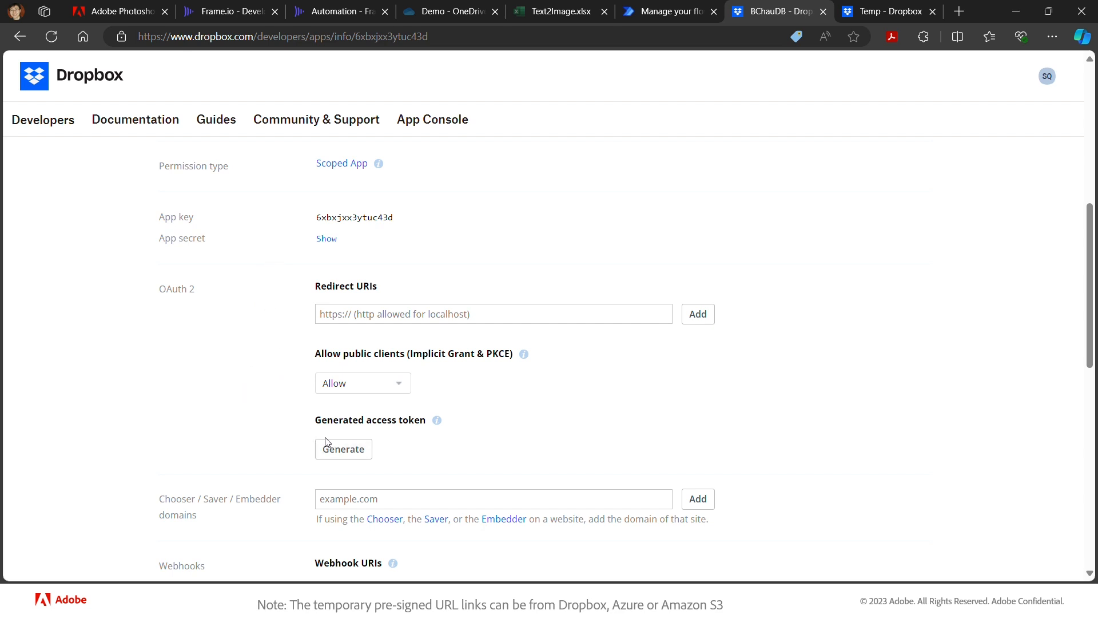
# - Generate a fresh access token for the Dropbox app and copy the whole token
pyautogui.click(350, 451)
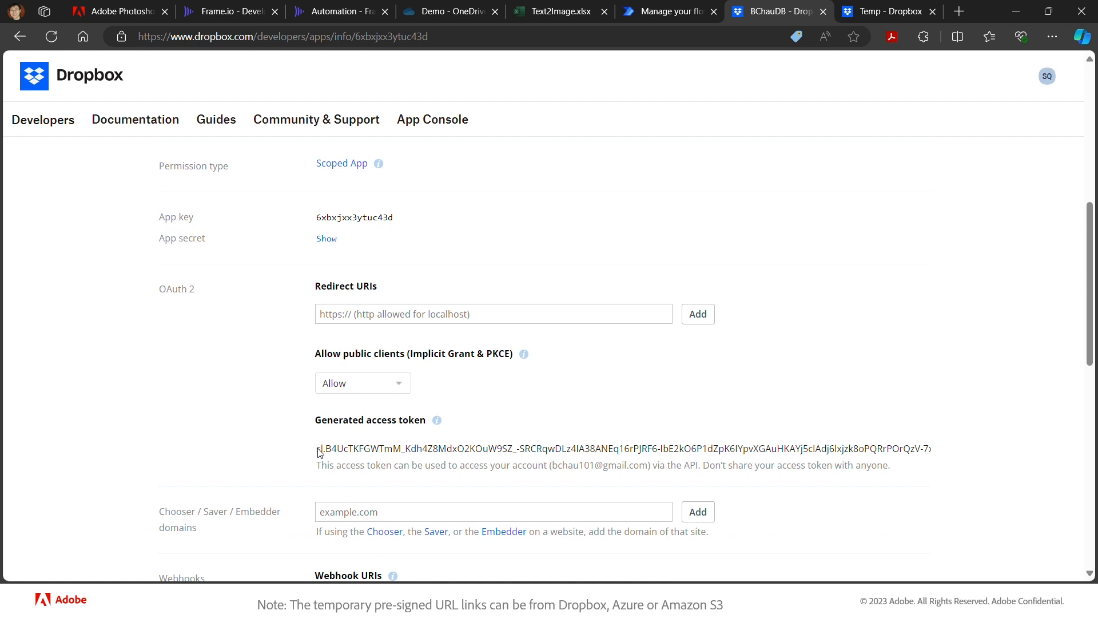
pyautogui.moveTo(318, 450); pyautogui.dragTo(954, 452)
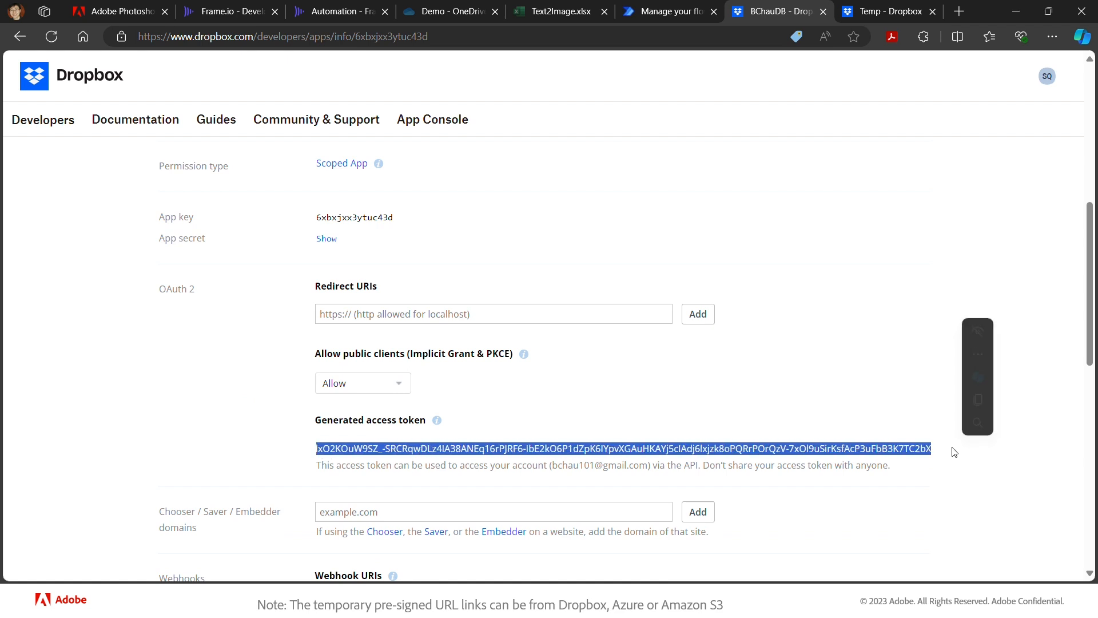
pyautogui.hotkey('ctrl', 'c')
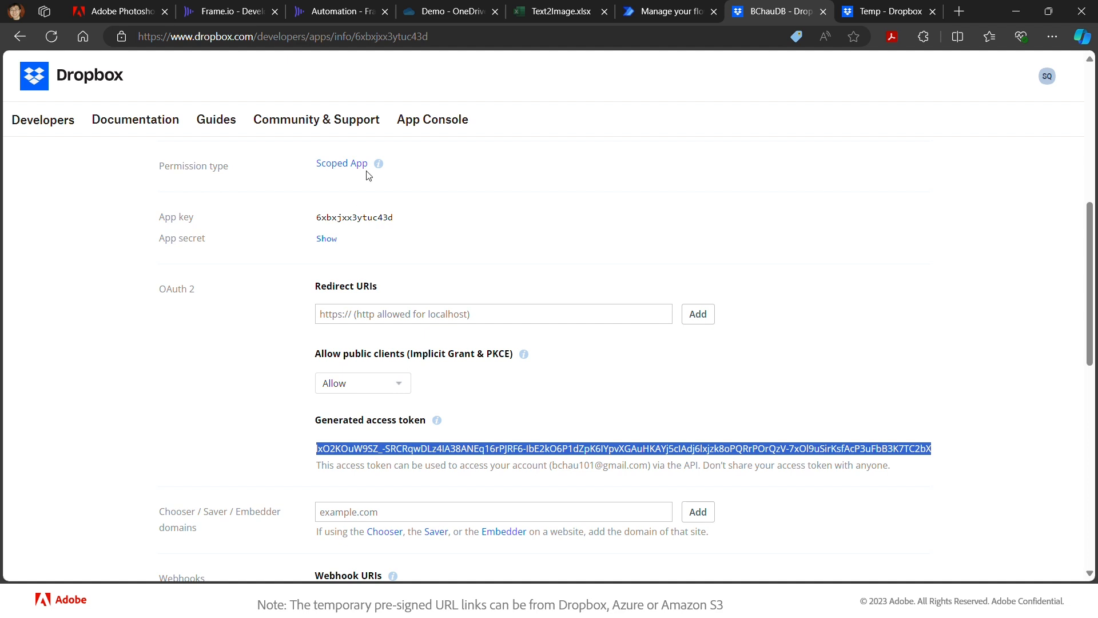
# - Back in the Demo-4 flow, retitle the Initialize Token card to 'Initialize FF Token'
pyautogui.click(672, 11)
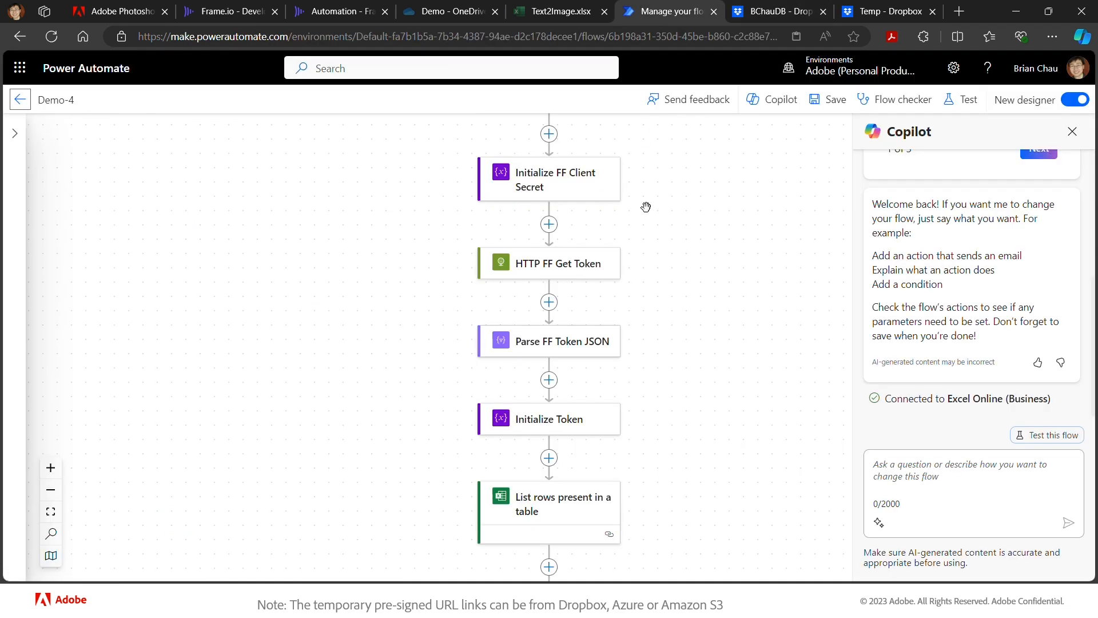
pyautogui.scroll(-2, 678, 369)
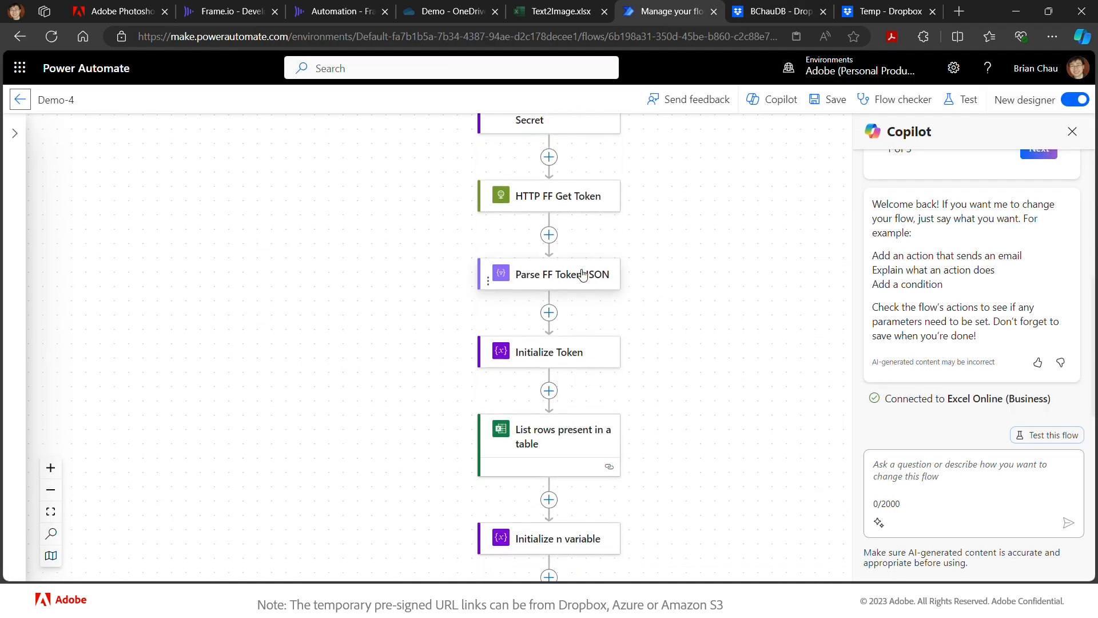
pyautogui.click(549, 391)
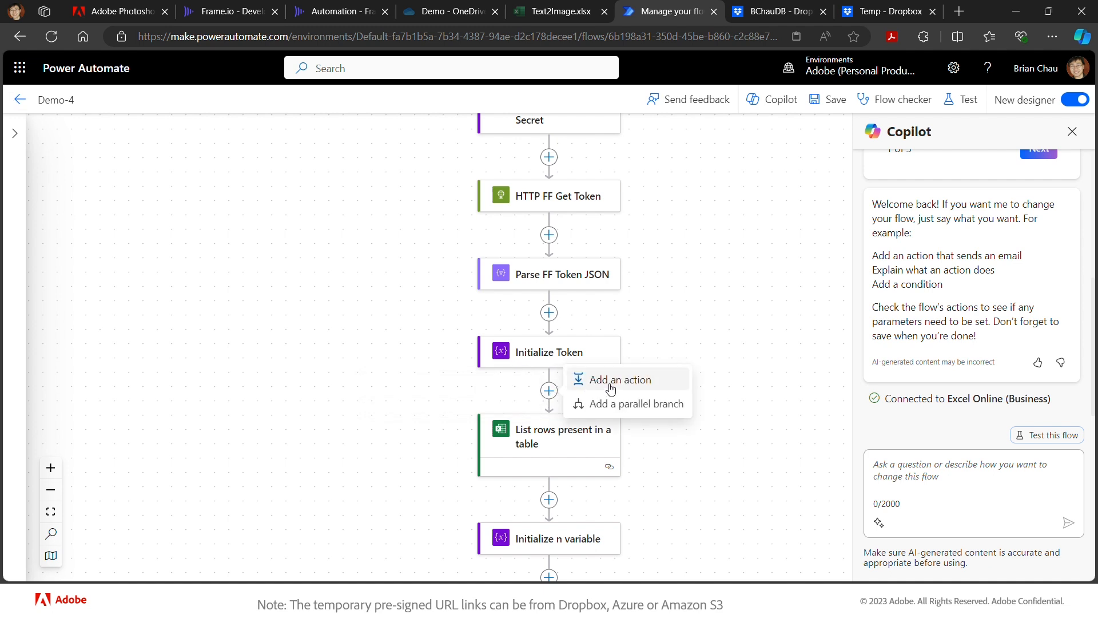
pyautogui.click(545, 357)
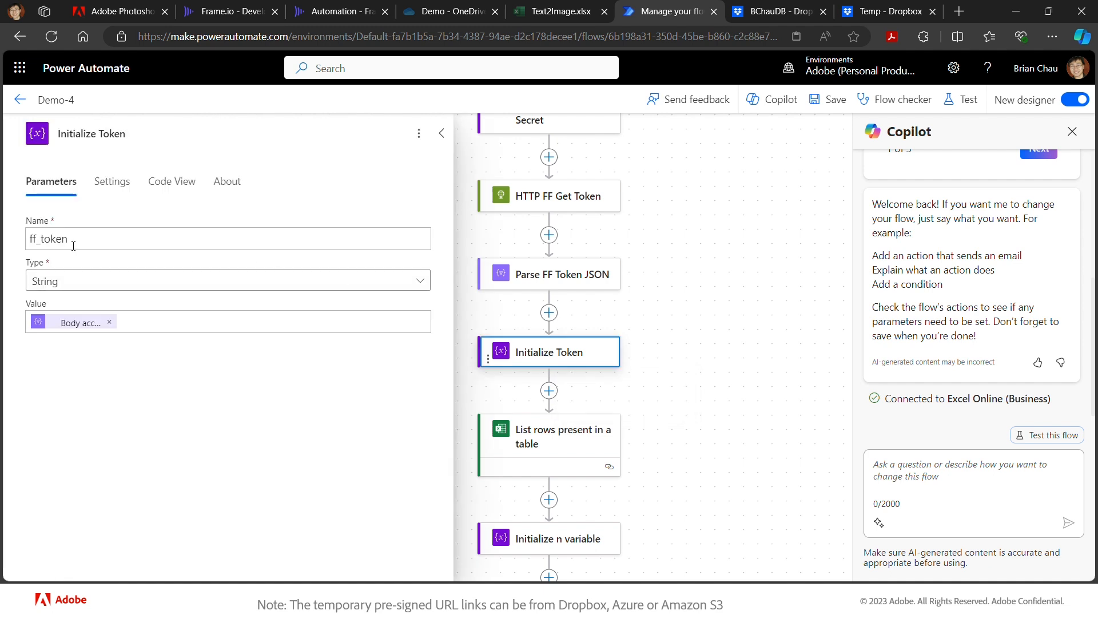
pyautogui.click(99, 135)
pyautogui.write('FF')
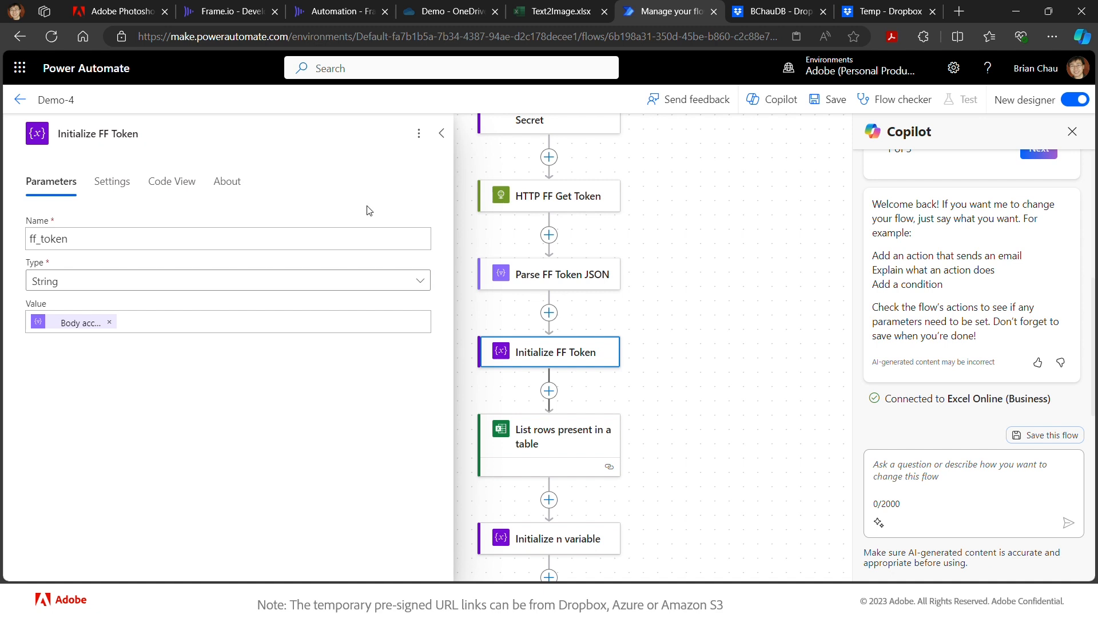
pyautogui.click(683, 333)
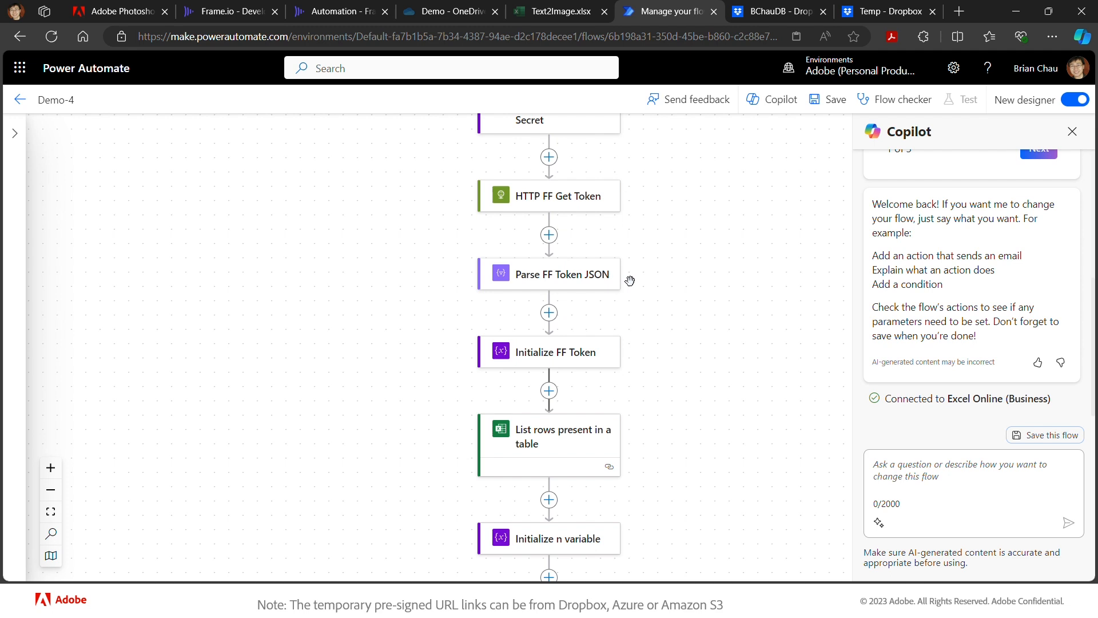
# - Insert an Initialize variable action directly after Initialize FF Token
pyautogui.click(554, 394)
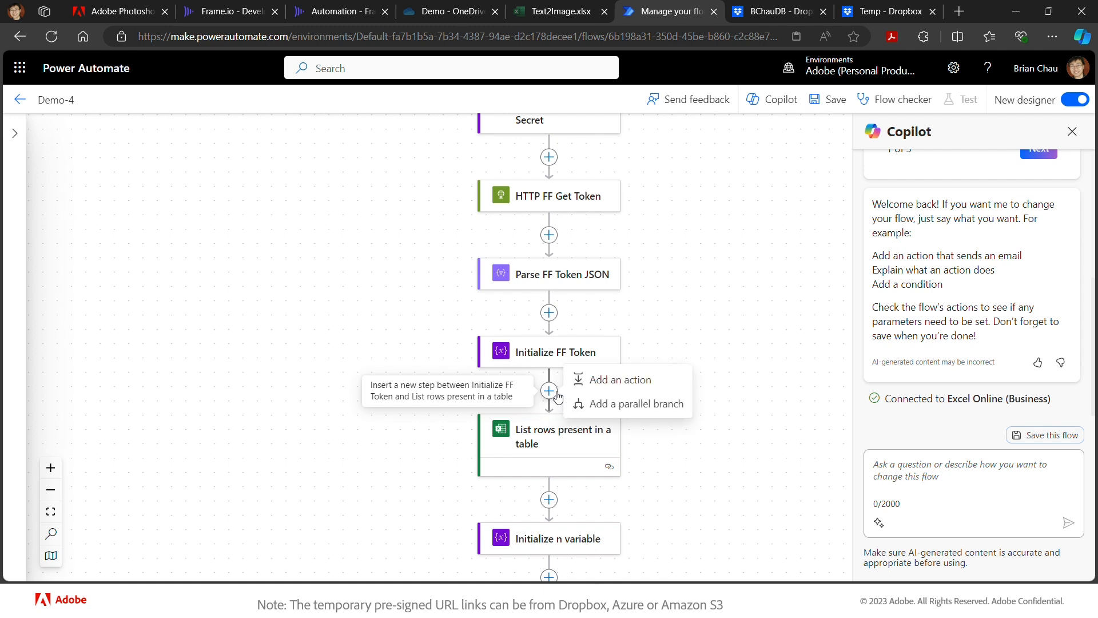
pyautogui.click(594, 381)
pyautogui.click(321, 181)
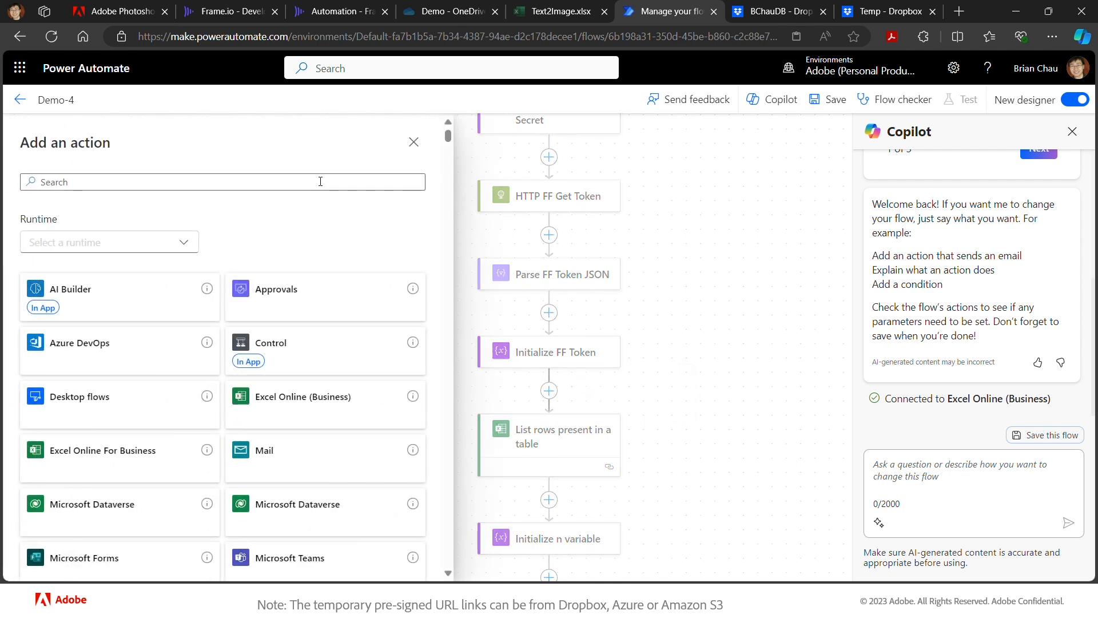
pyautogui.write('varia')
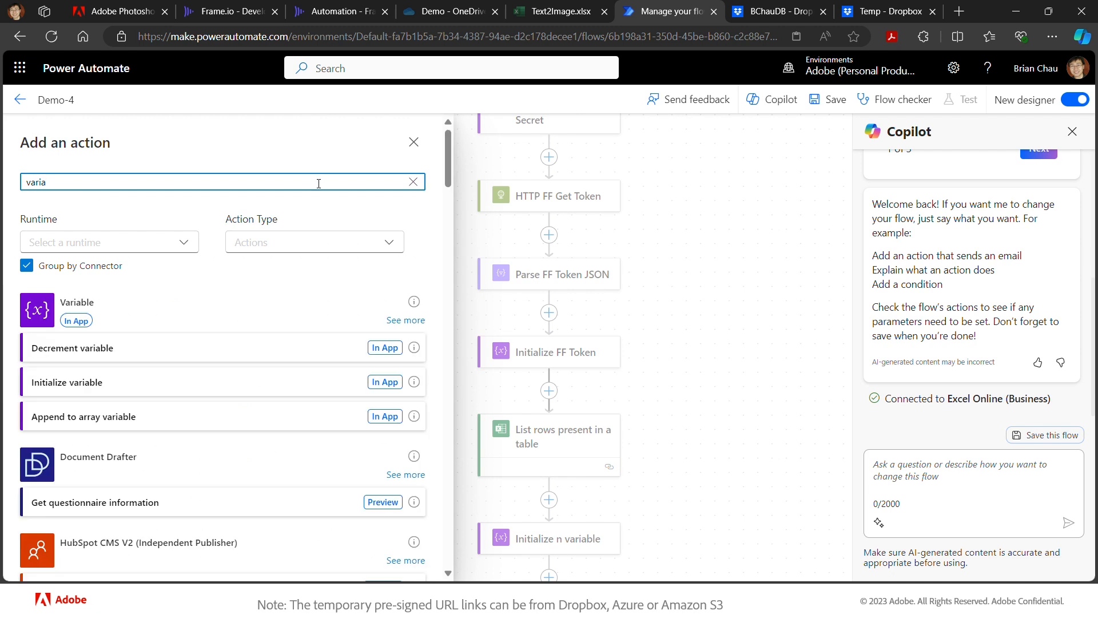
pyautogui.click(161, 384)
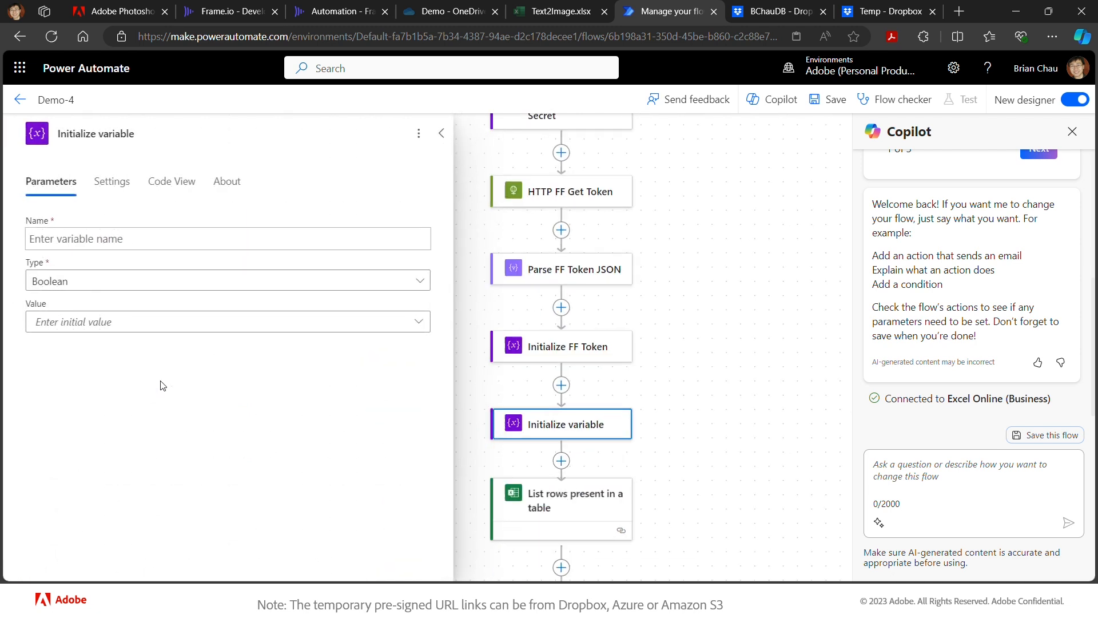
# - Title it 'Dropbox Token' and set the String variable db_token to the pasted access token
pyautogui.click(101, 131)
pyautogui.write('Dropb')
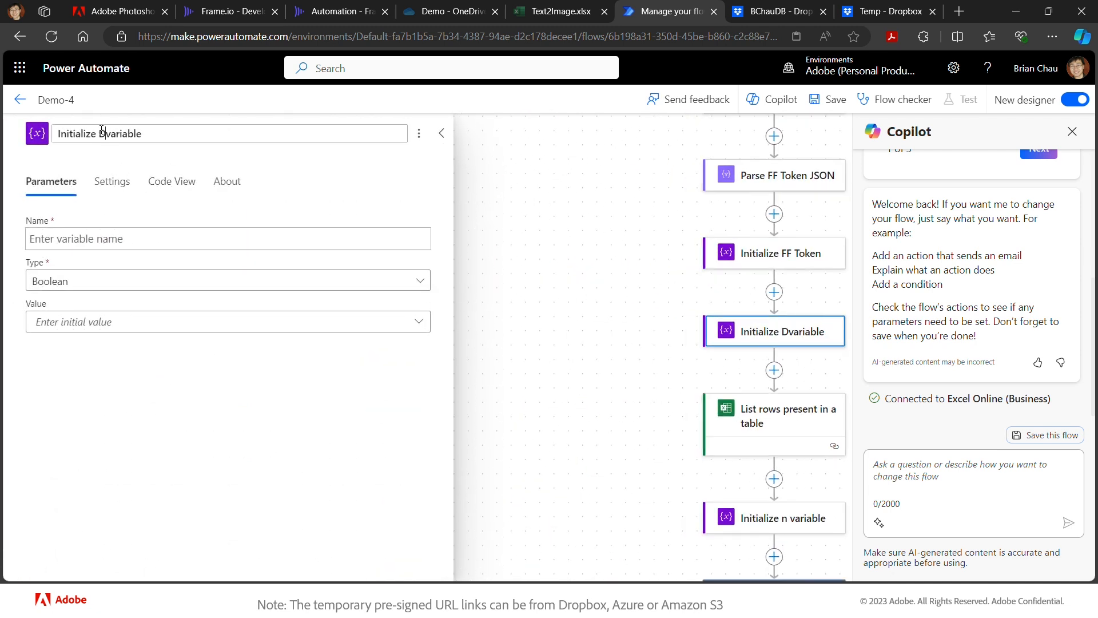
pyautogui.write('ox ')
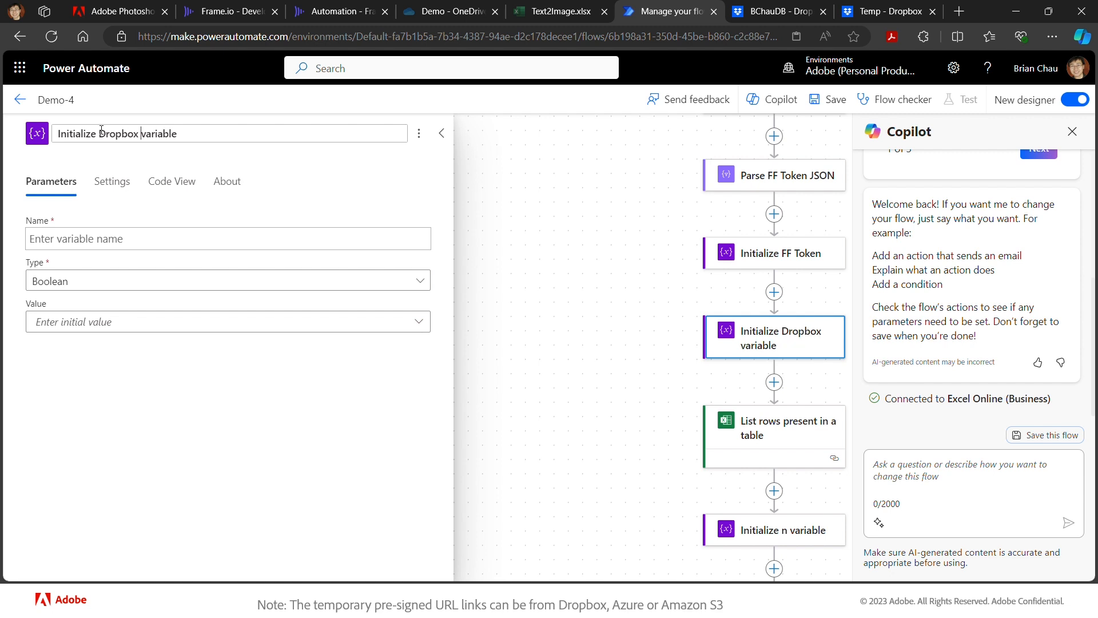
pyautogui.write('Token')
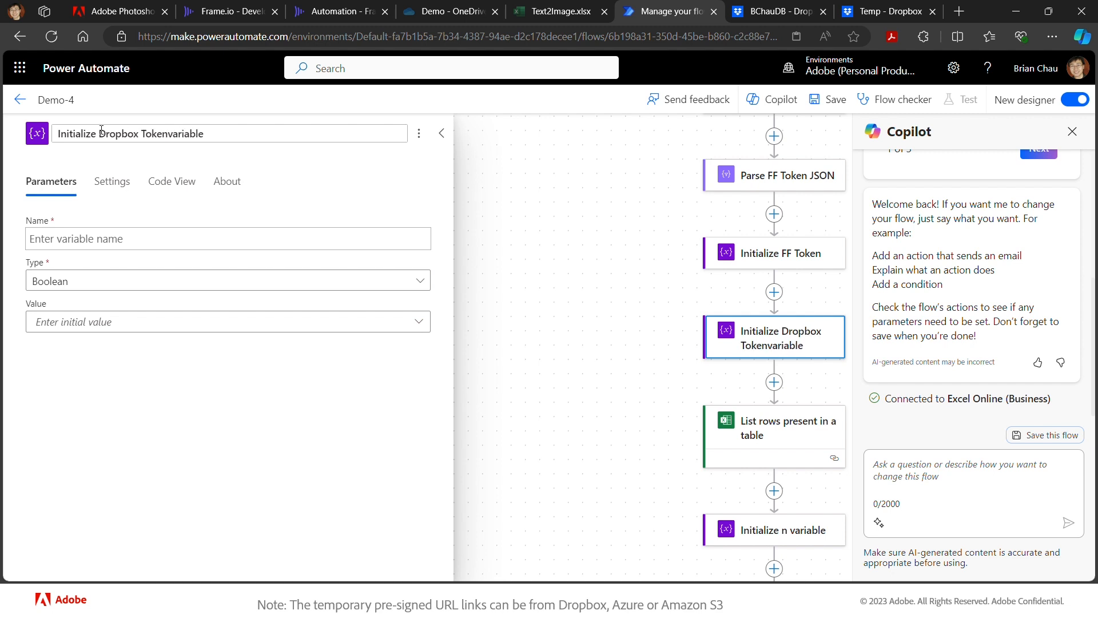
pyautogui.click(134, 237)
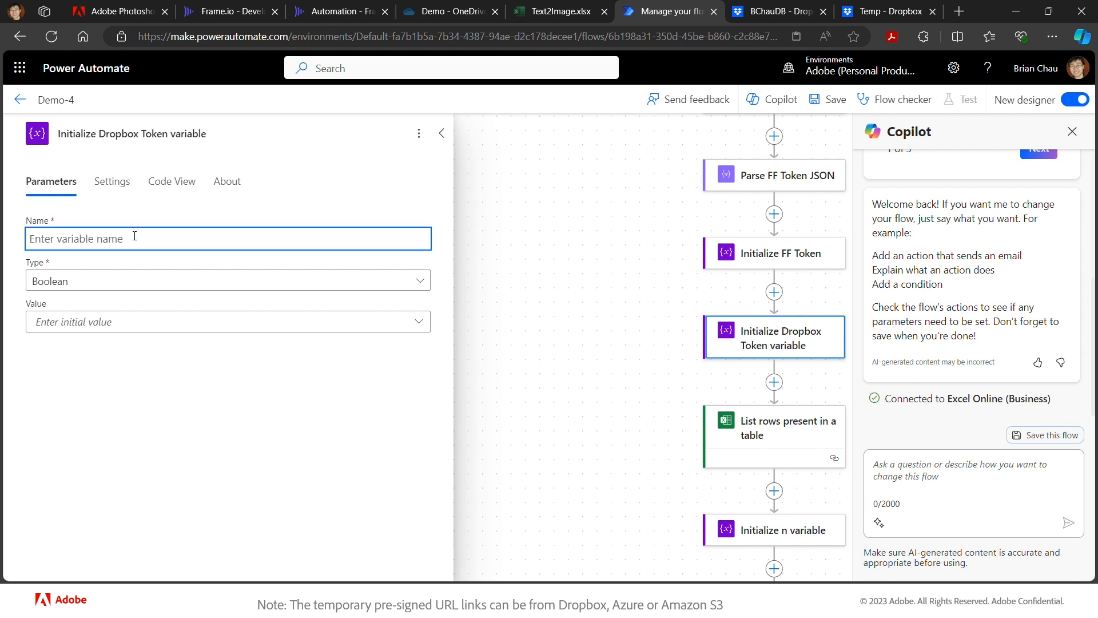
pyautogui.write('db_token')
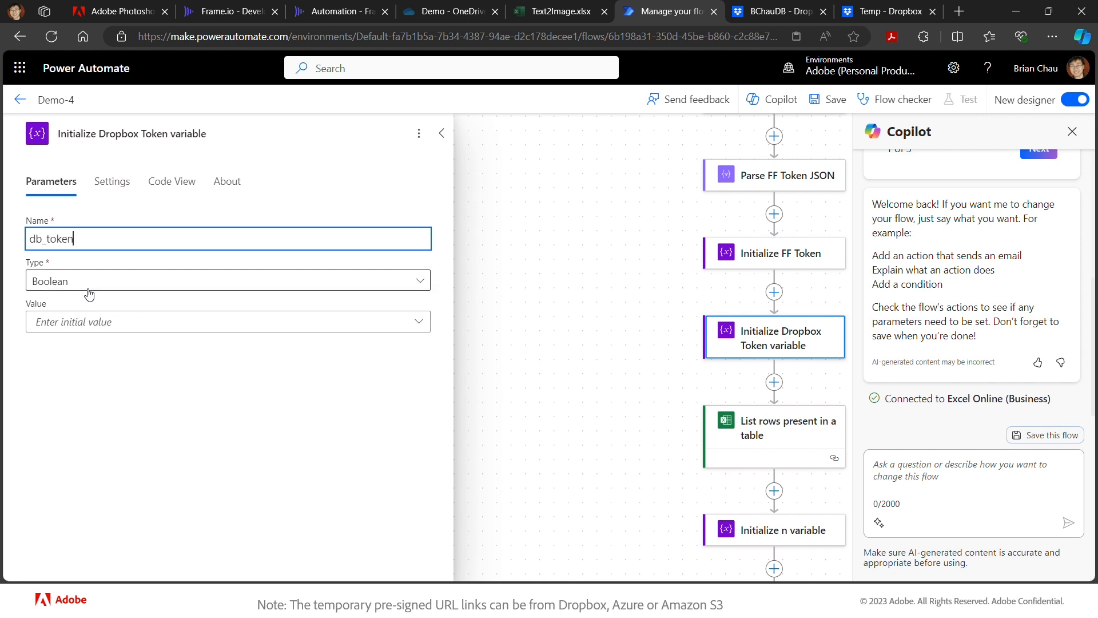
pyautogui.click(89, 294)
pyautogui.click(52, 382)
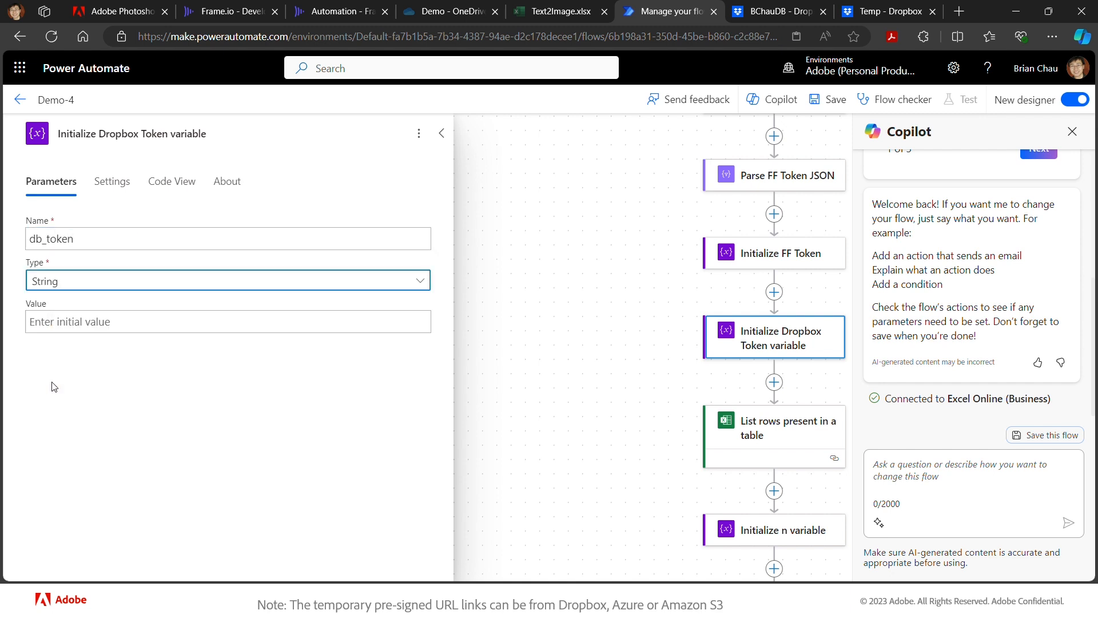
pyautogui.click(99, 327)
pyautogui.hotkey('ctrl', 'v')
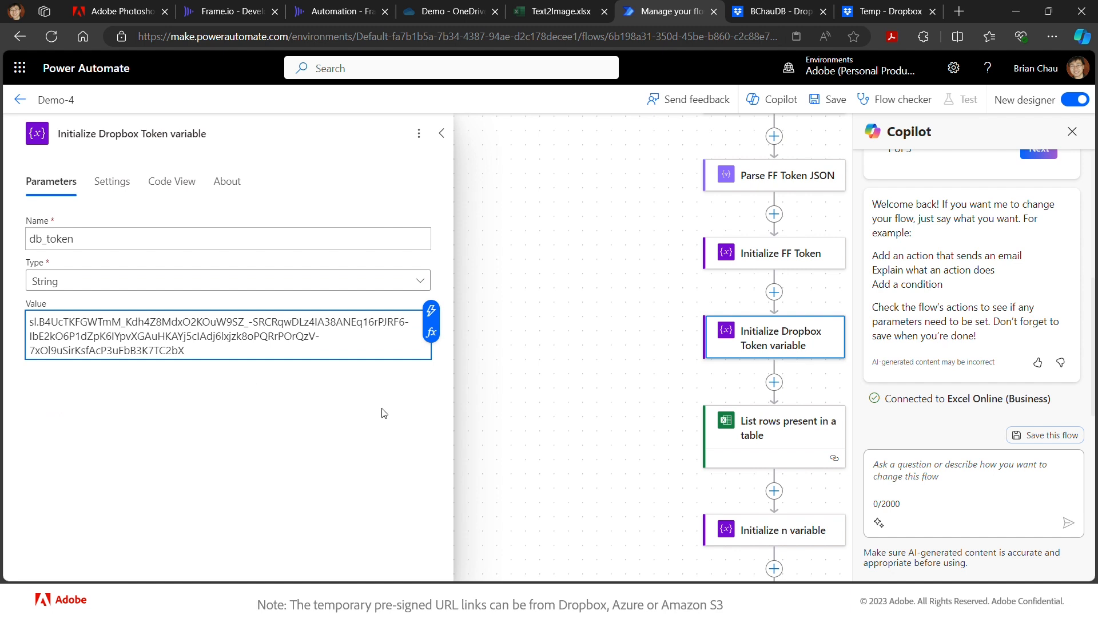
pyautogui.click(529, 400)
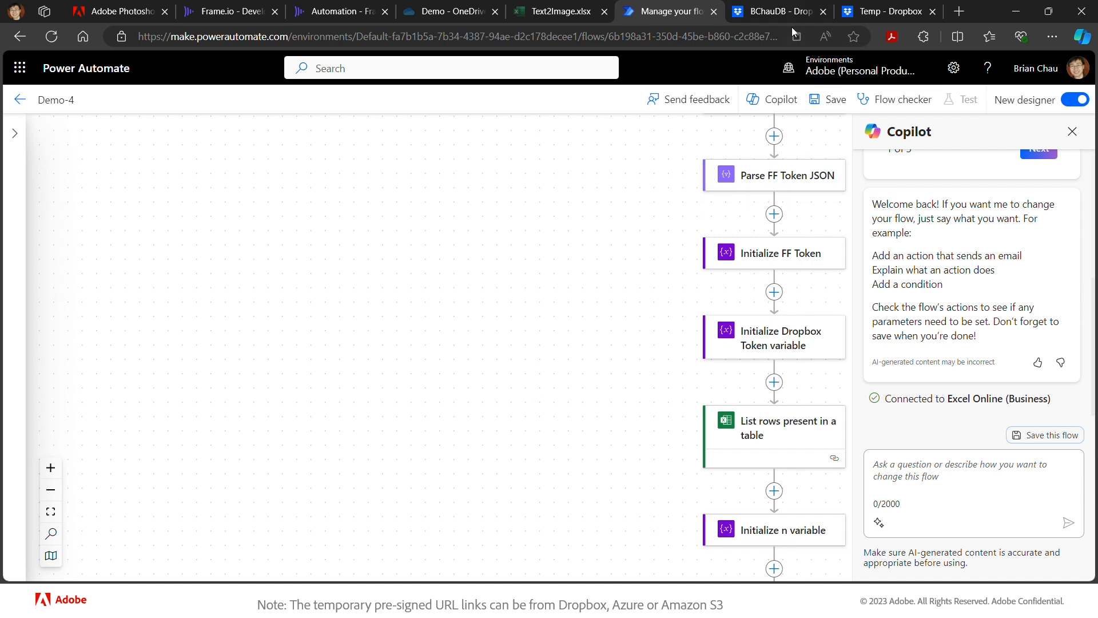
# - Go to Documentation > HTTP Reference > User Endpoints and browse the endpoint list
pyautogui.click(766, 16)
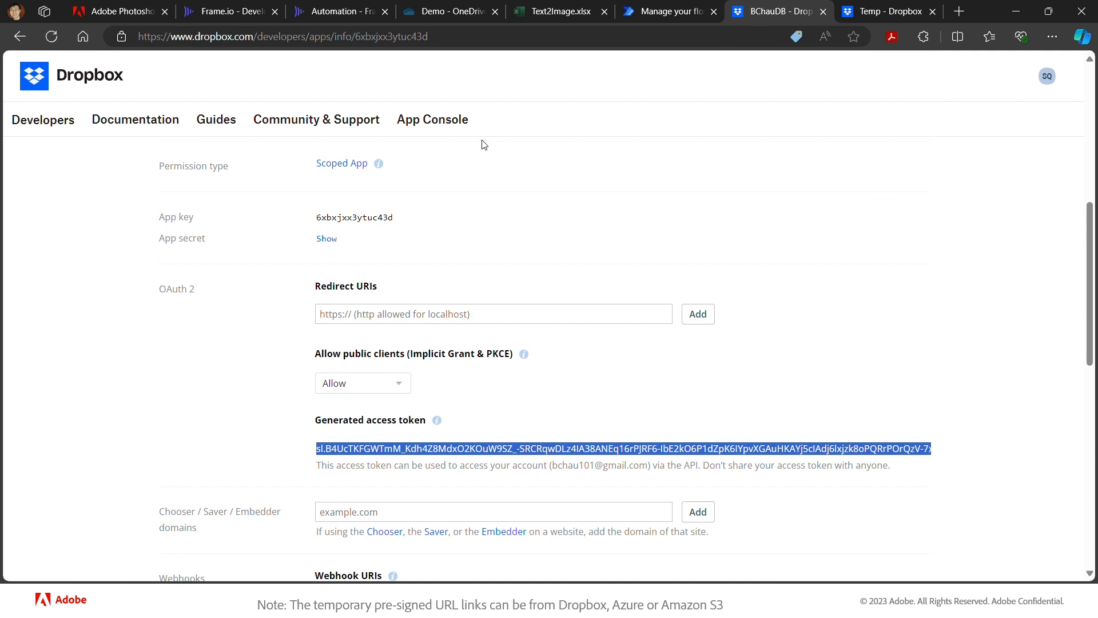
pyautogui.click(138, 129)
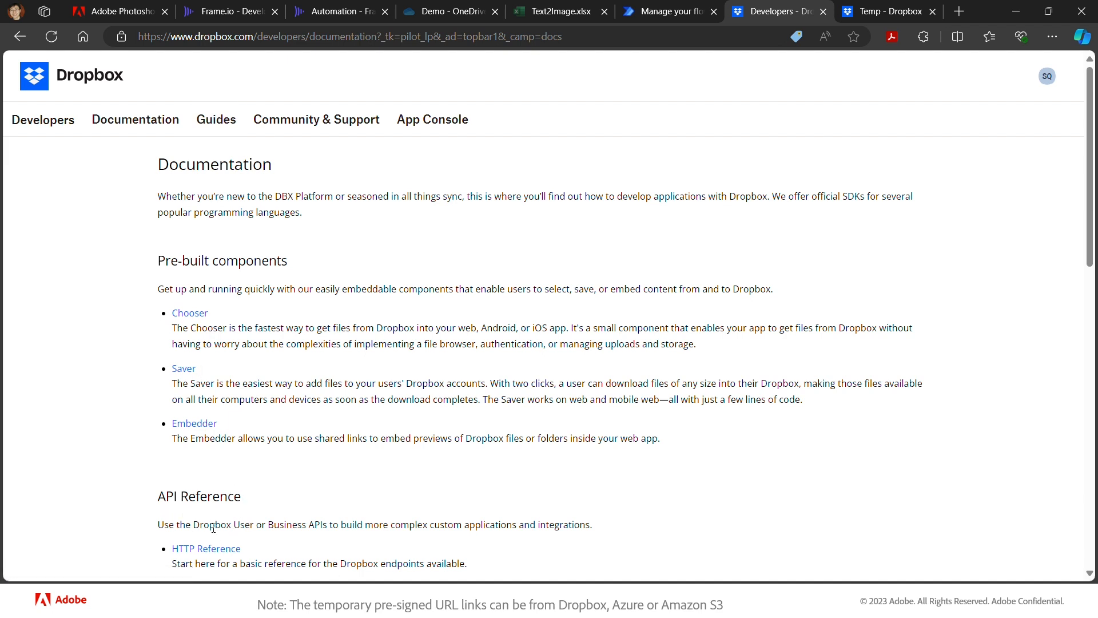
pyautogui.click(212, 551)
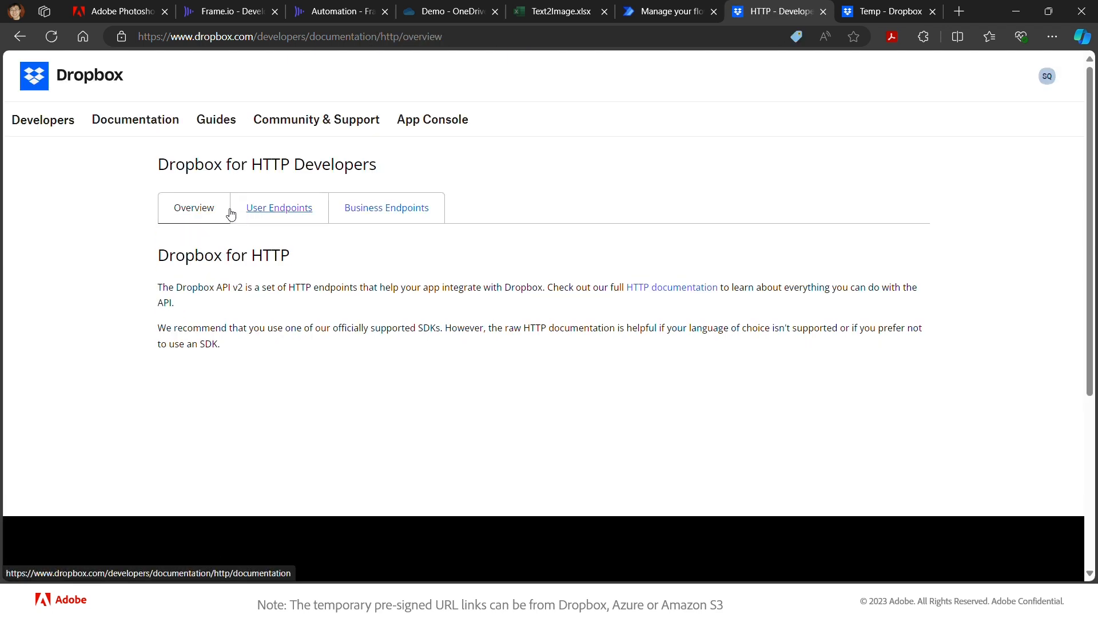
pyautogui.click(293, 216)
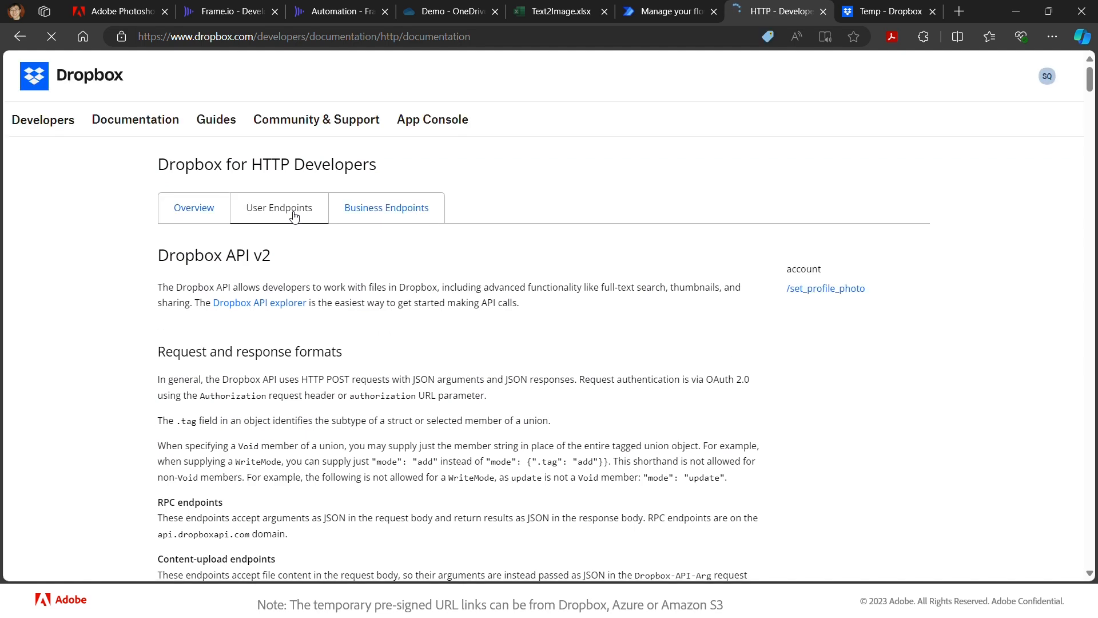
pyautogui.scroll(-15, 918, 502)
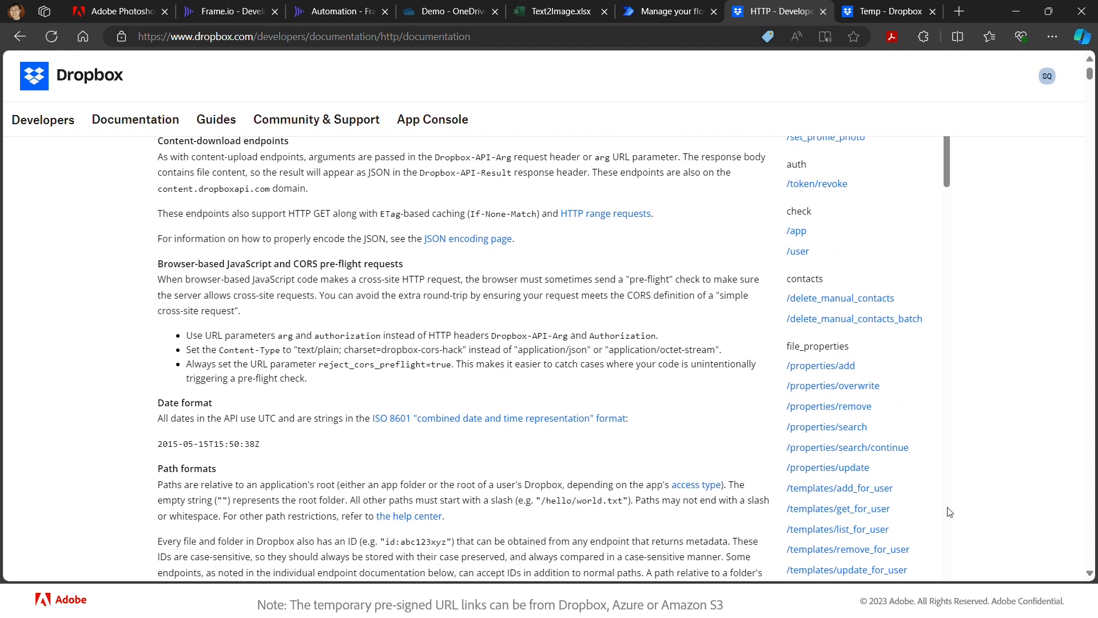
pyautogui.scroll(-7, 949, 511)
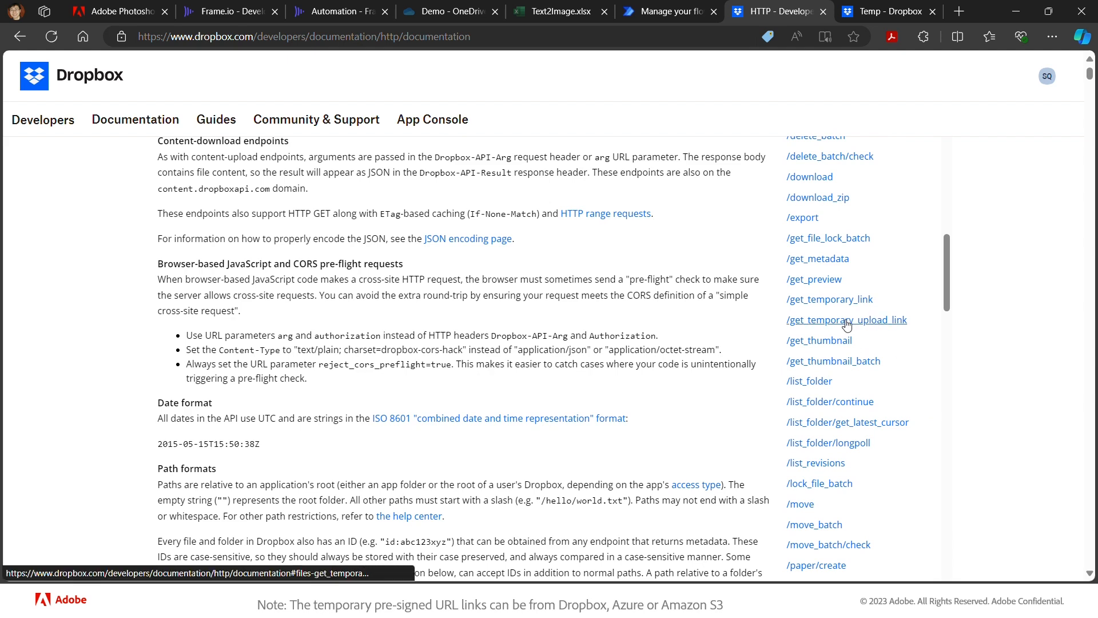
pyautogui.click(862, 321)
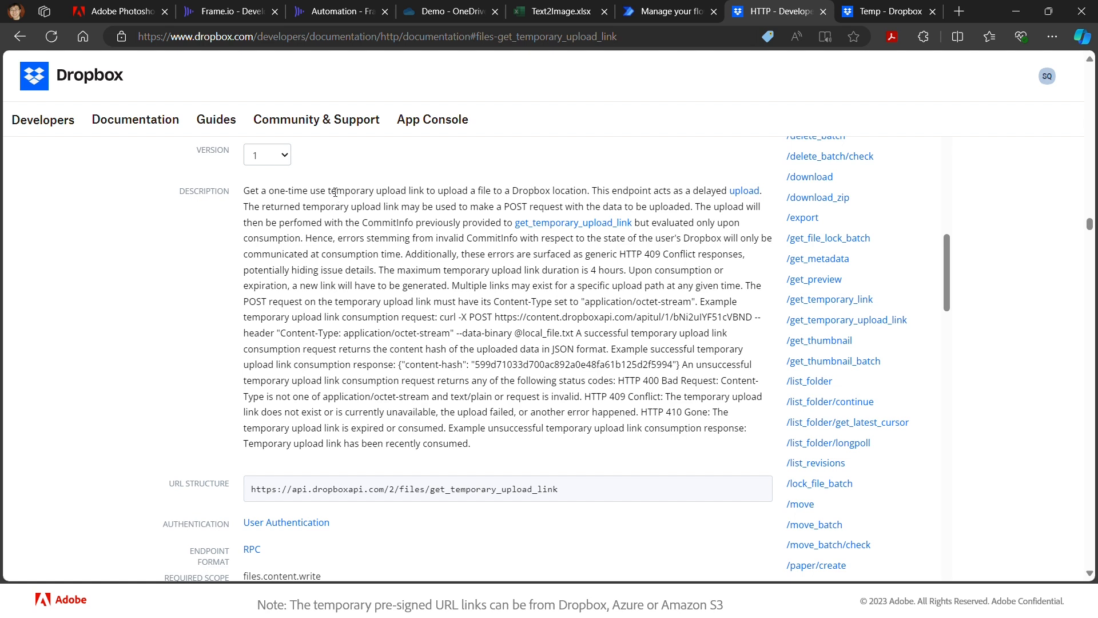
pyautogui.scroll(-3, 343, 229)
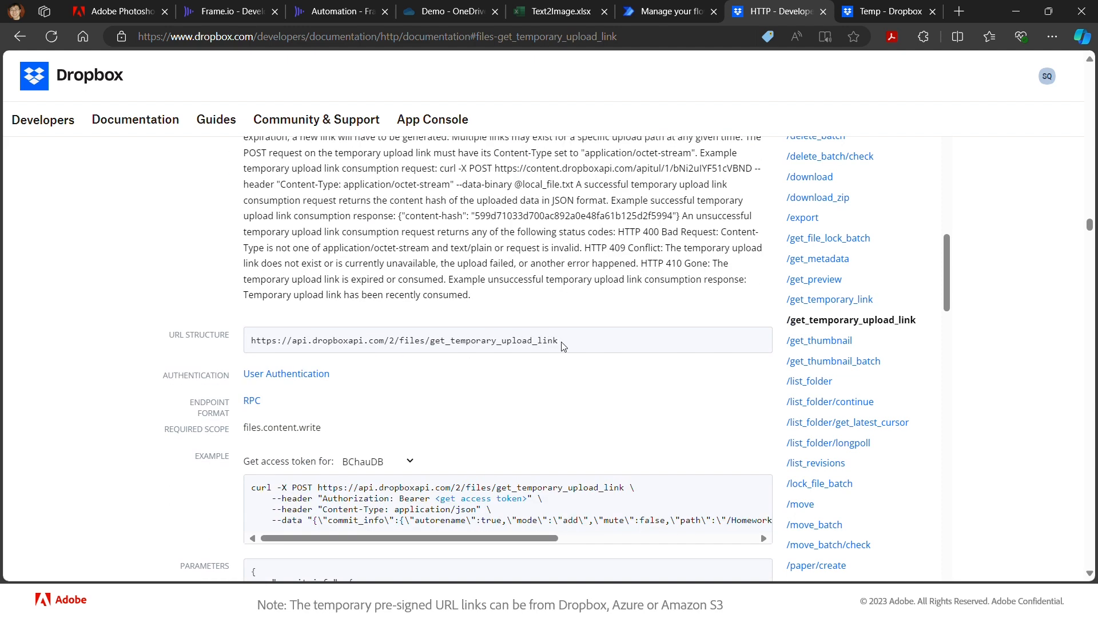
pyautogui.moveTo(565, 342); pyautogui.dragTo(247, 337)
pyautogui.hotkey('ctrl', 'c')
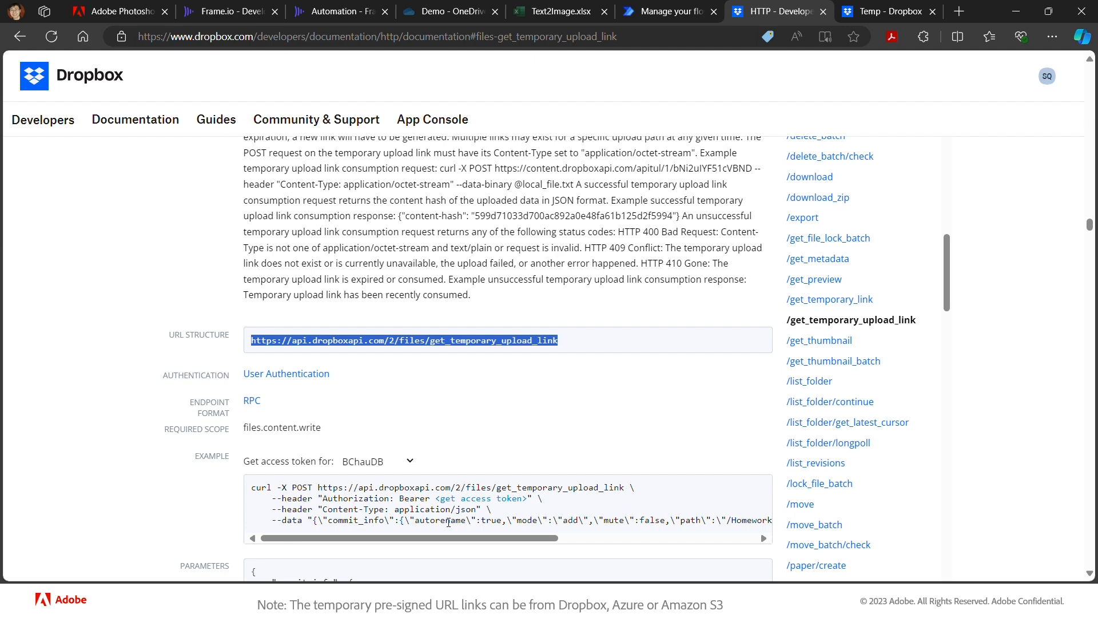
pyautogui.hotkey('alt', 'Tab')
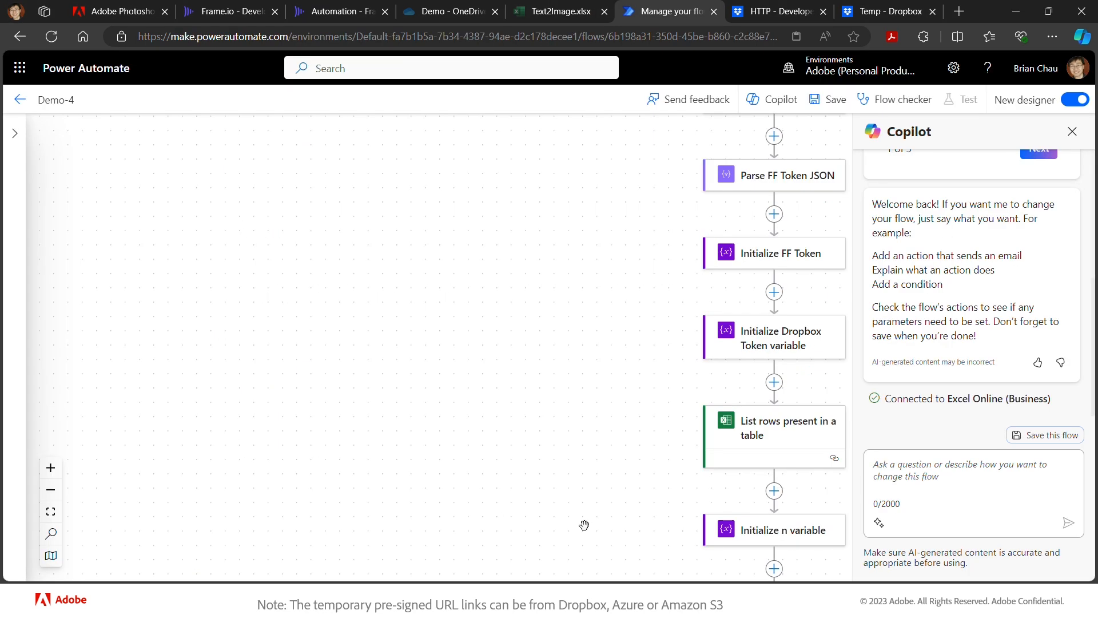
# - Add a plain HTTP action after the Initialize Dropbox Token variable step
pyautogui.moveTo(706, 551); pyautogui.dragTo(617, 526)
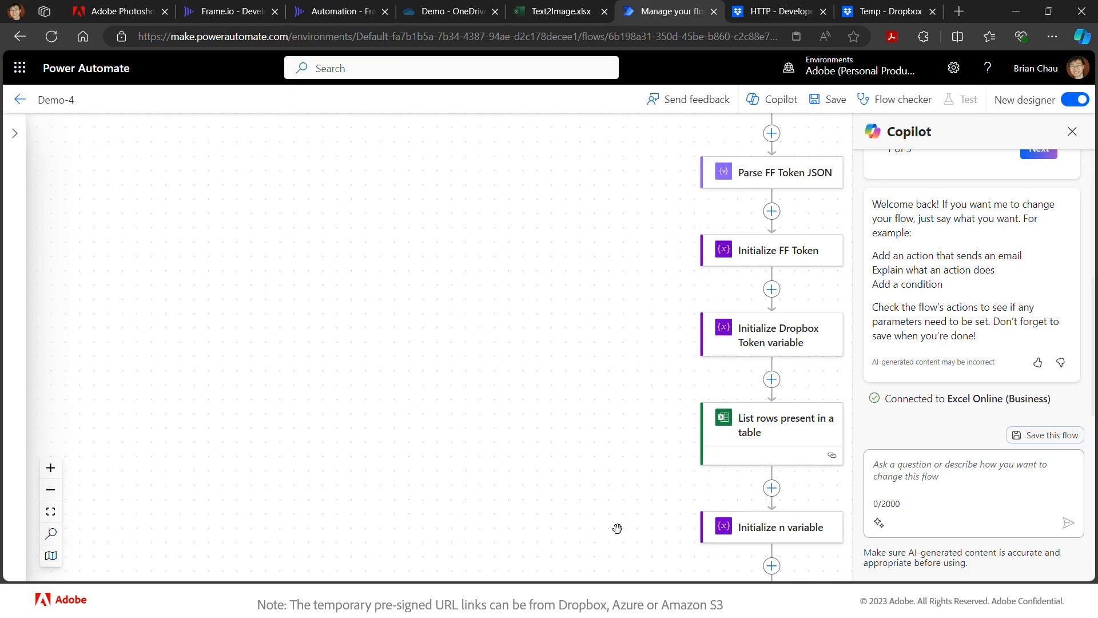
pyautogui.click(686, 358)
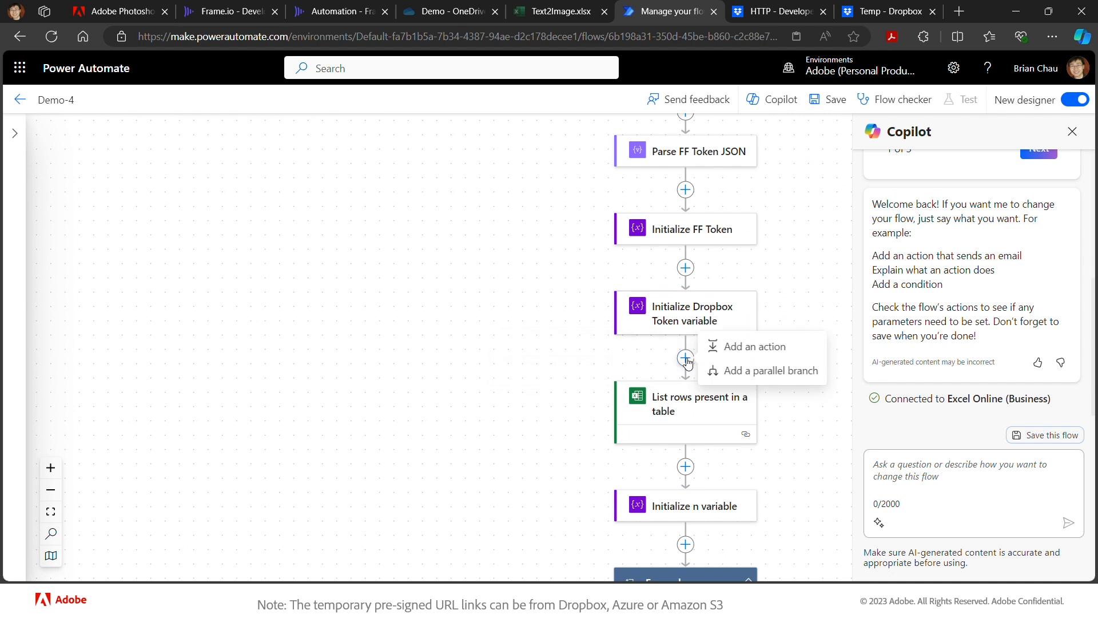
pyautogui.click(709, 348)
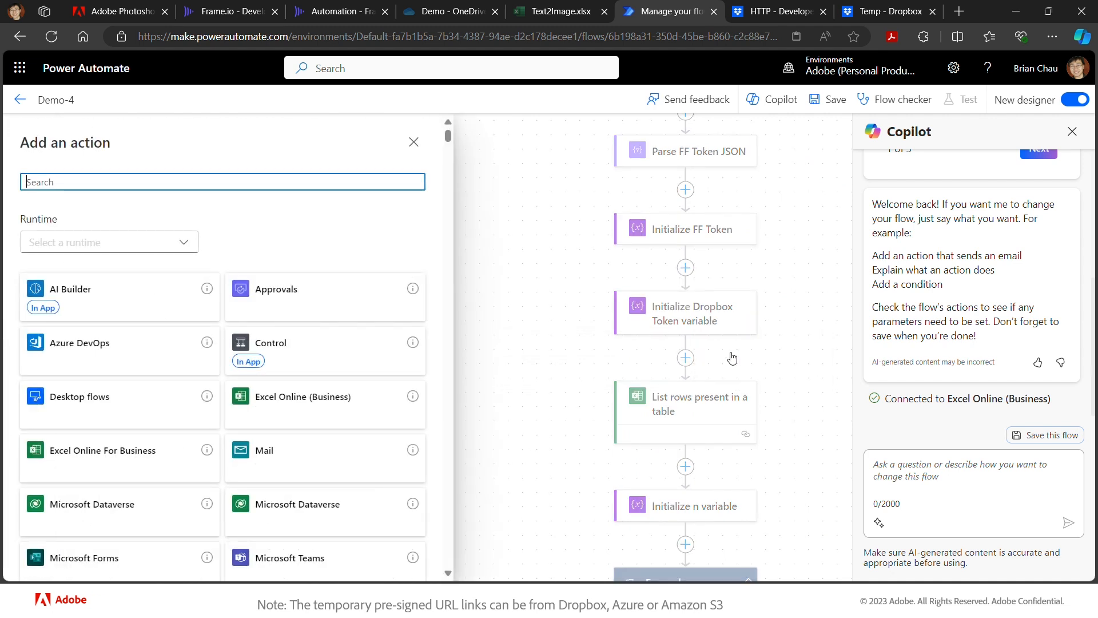
pyautogui.write('http')
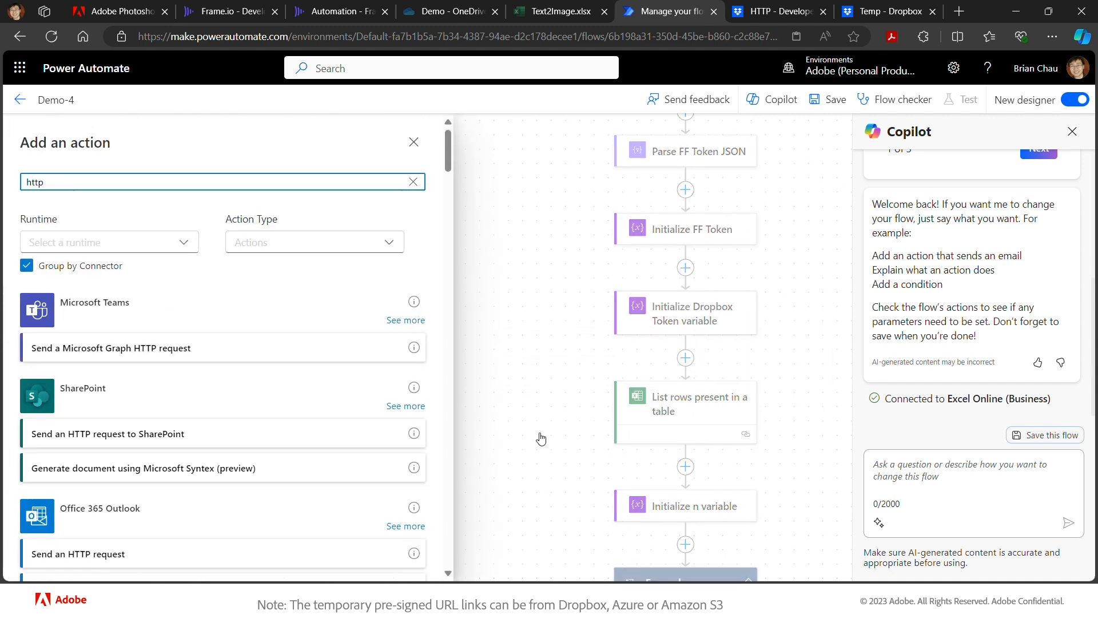
pyautogui.scroll(-8, 232, 510)
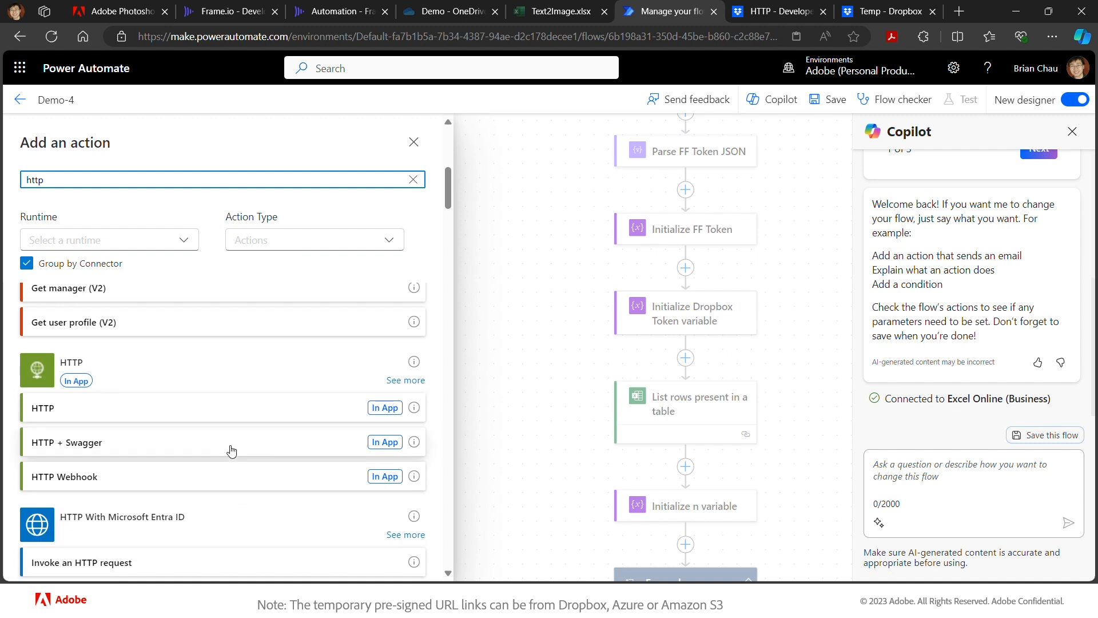
pyautogui.click(255, 408)
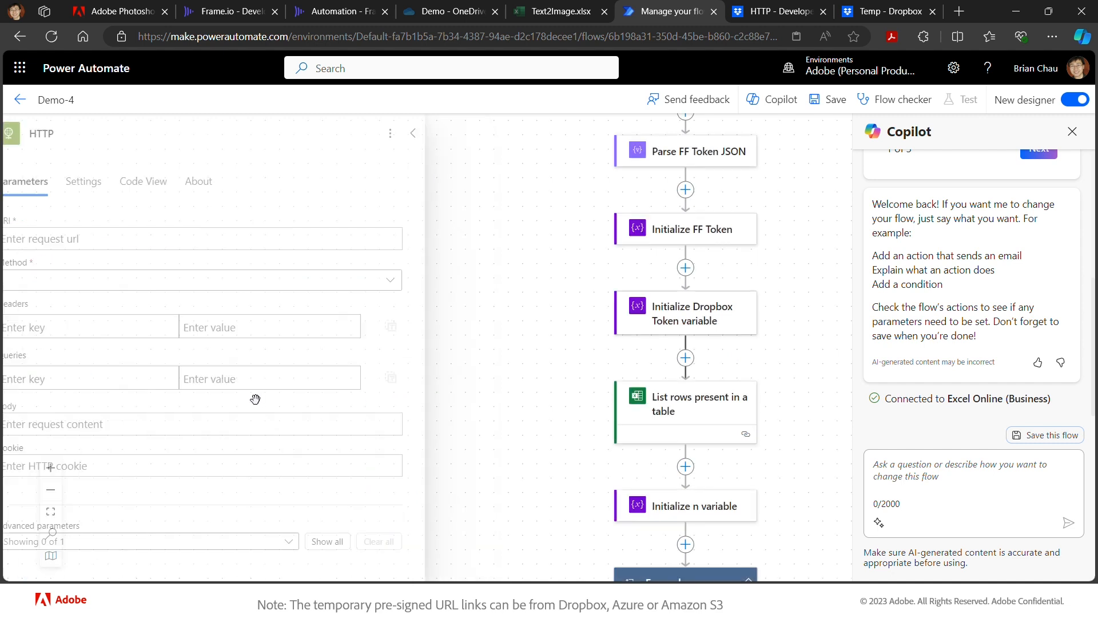
# - Set the URI to the pasted upload-link endpoint, Method POST, header Content-Type: application/json
pyautogui.click(199, 230)
pyautogui.hotkey('ctrl', 'v')
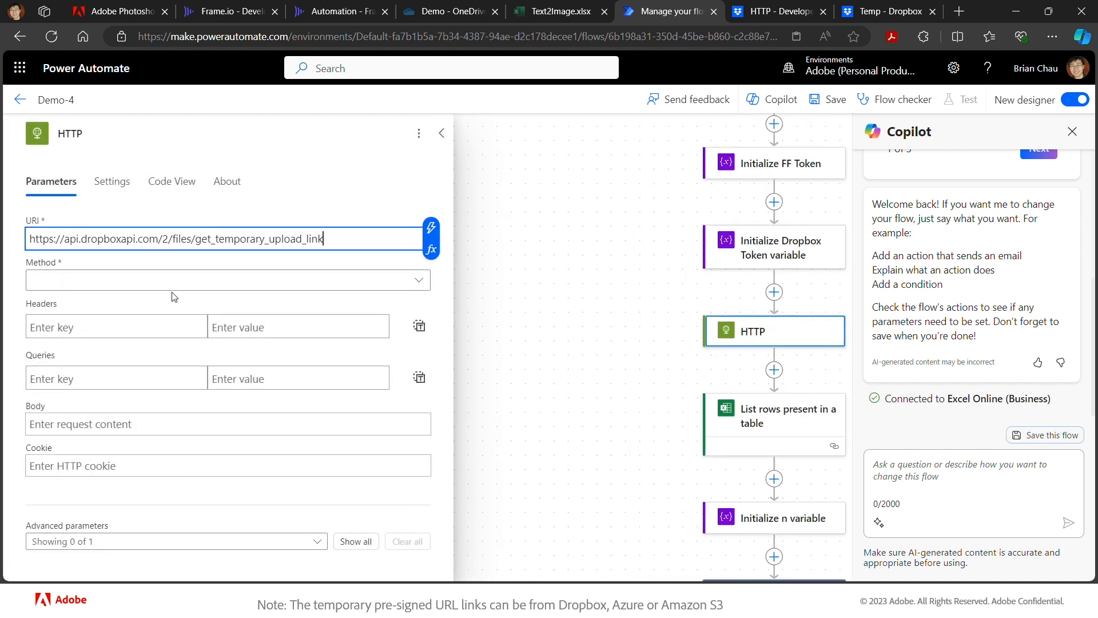
pyautogui.click(182, 280)
pyautogui.click(115, 391)
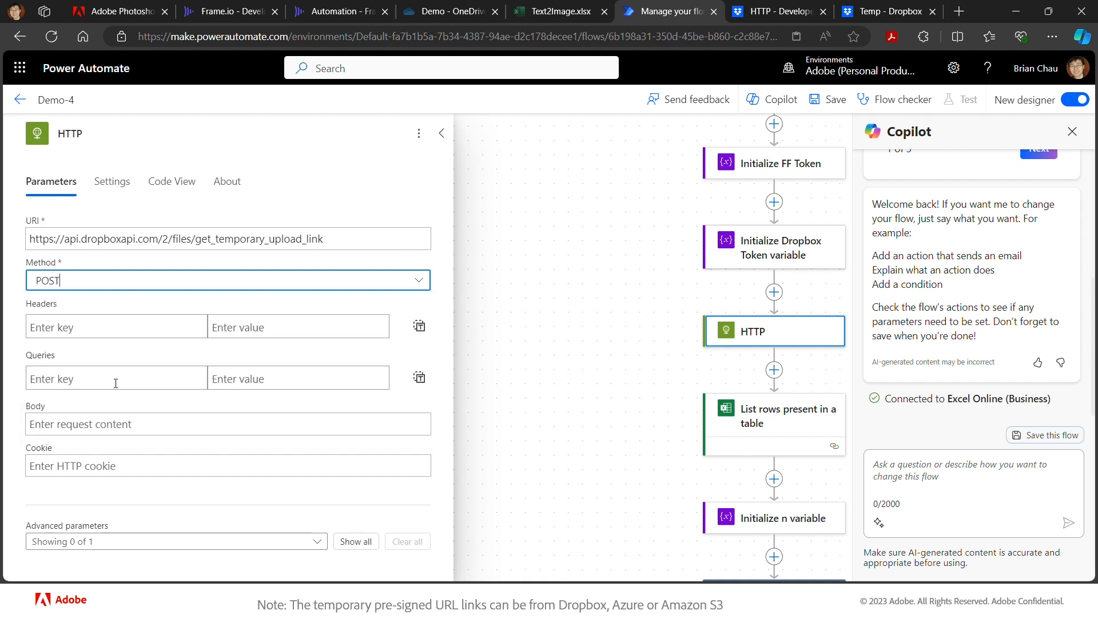
pyautogui.click(128, 327)
pyautogui.write('Conte')
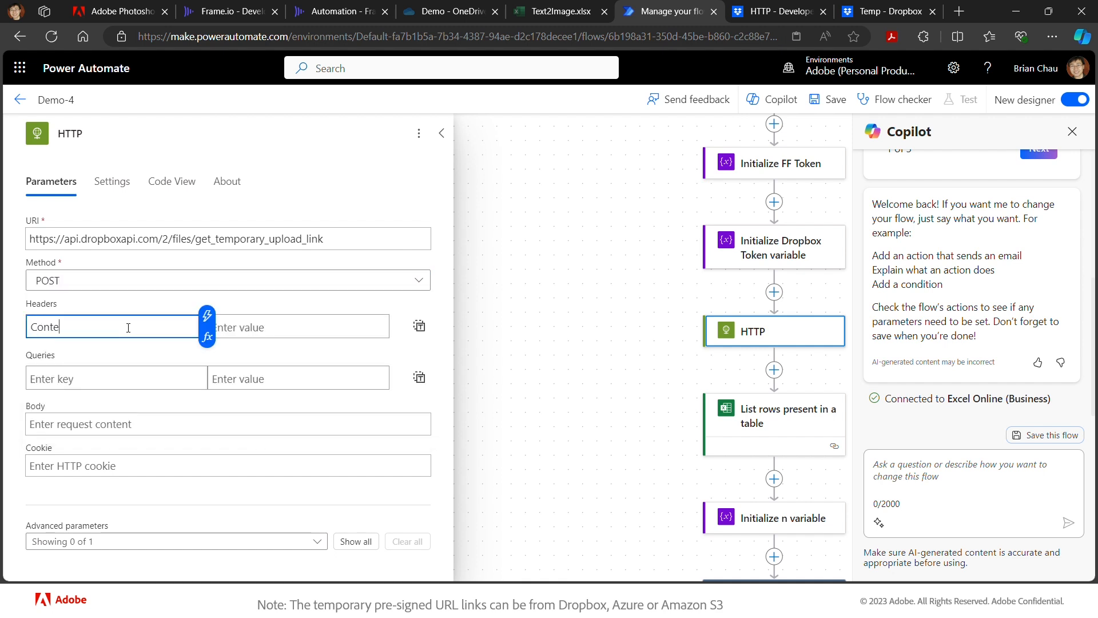
pyautogui.write('nt-Type')
pyautogui.press('Tab')
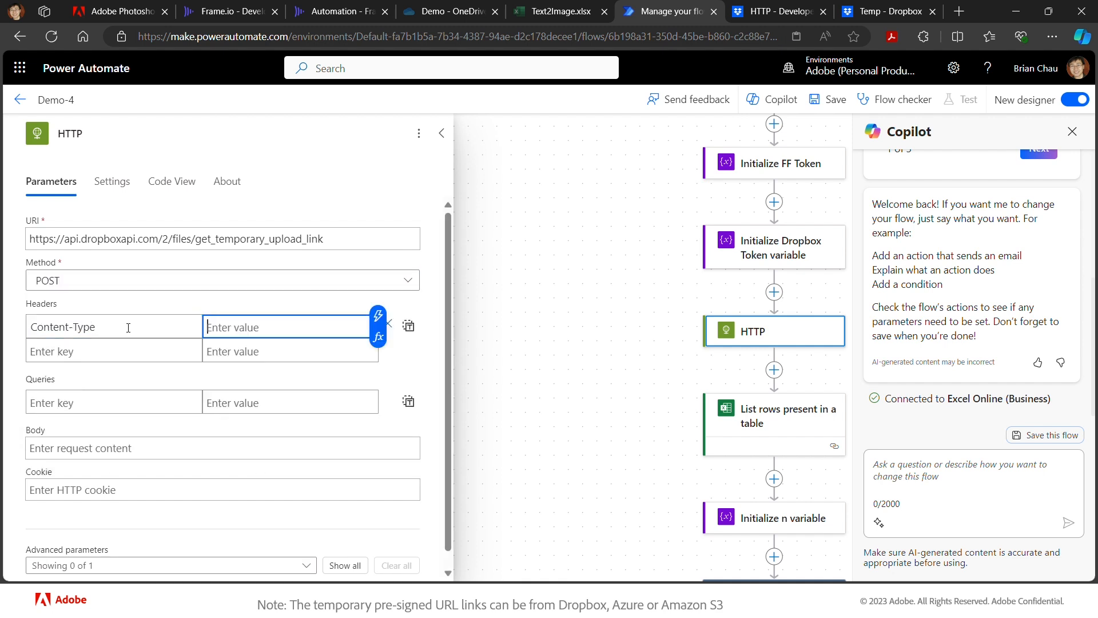
pyautogui.write('application/json')
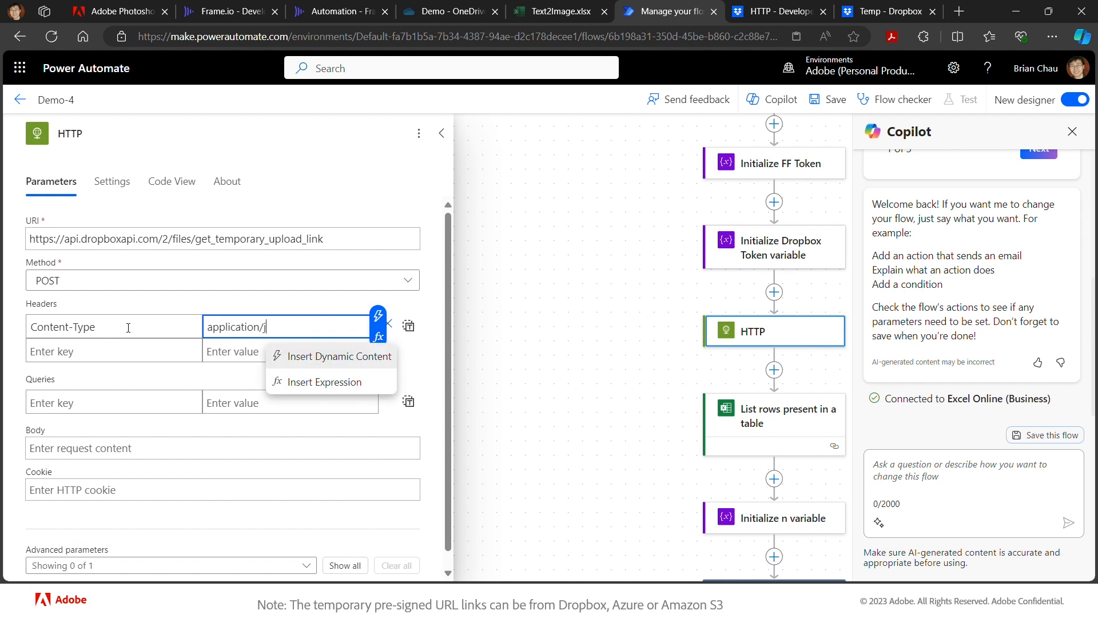
# - Add an Authorization header with value 'Bearer' followed by the db_token variable
pyautogui.click(69, 355)
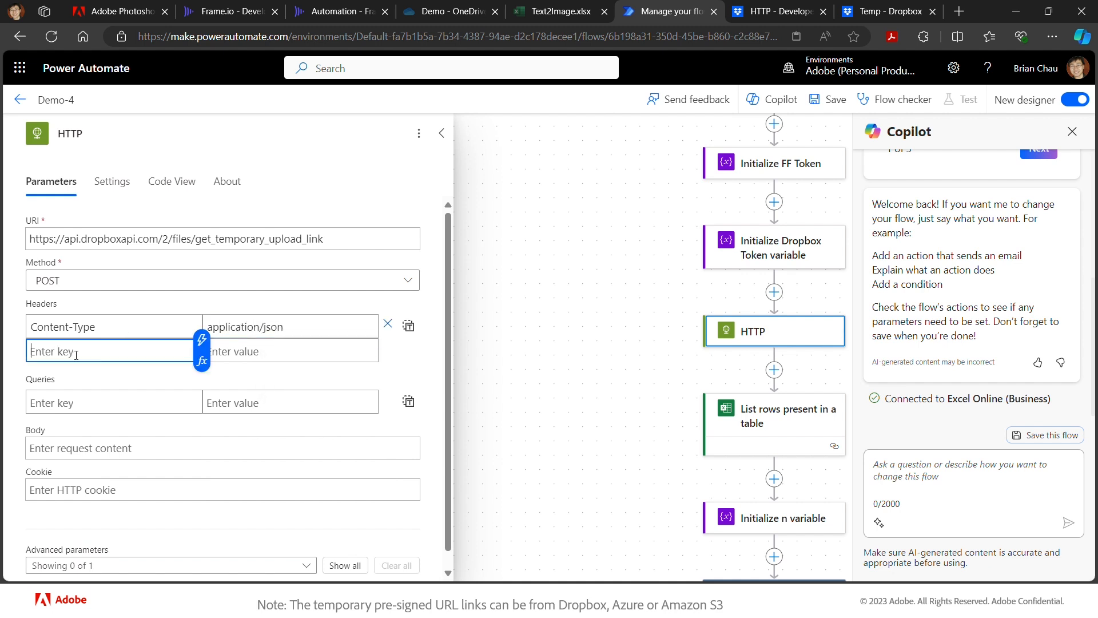
pyautogui.write('Authorizatiton')
pyautogui.press('BackSpace')
pyautogui.press('BackSpace')
pyautogui.press('BackSpace')
pyautogui.press('BackSpace')
pyautogui.write('ion')
pyautogui.press('Tab')
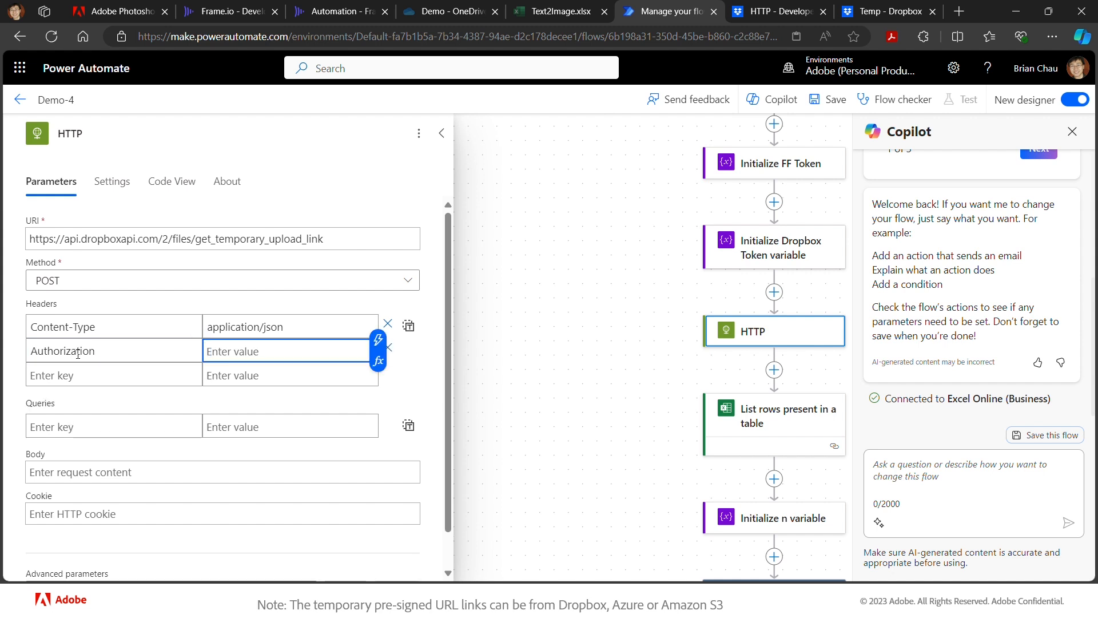
pyautogui.write('Bearer')
pyautogui.click(378, 340)
pyautogui.click(433, 307)
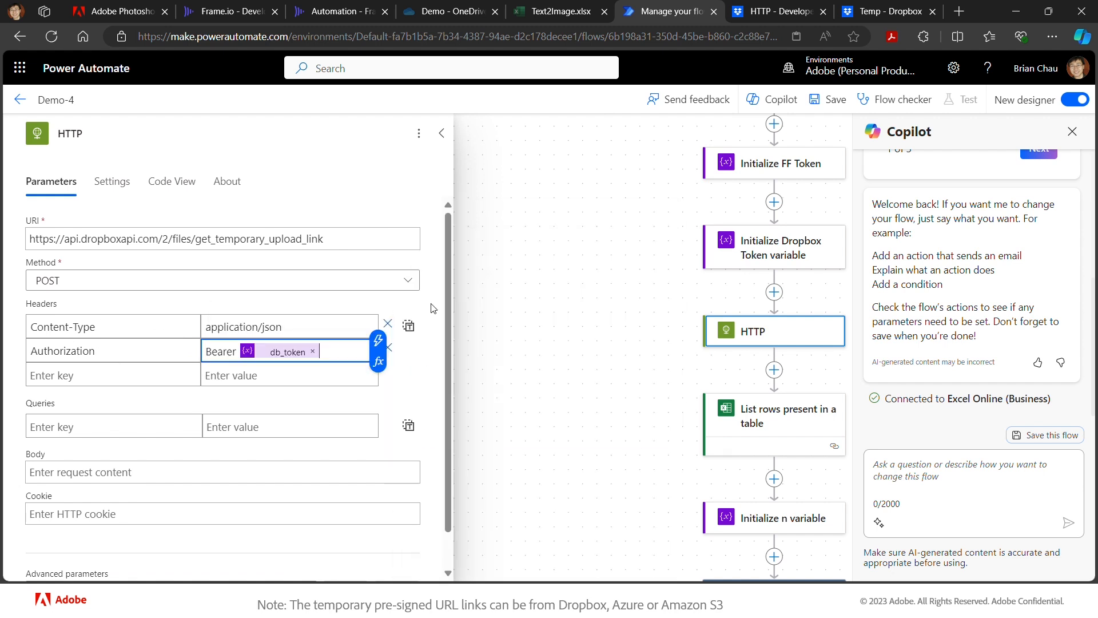
pyautogui.click(196, 474)
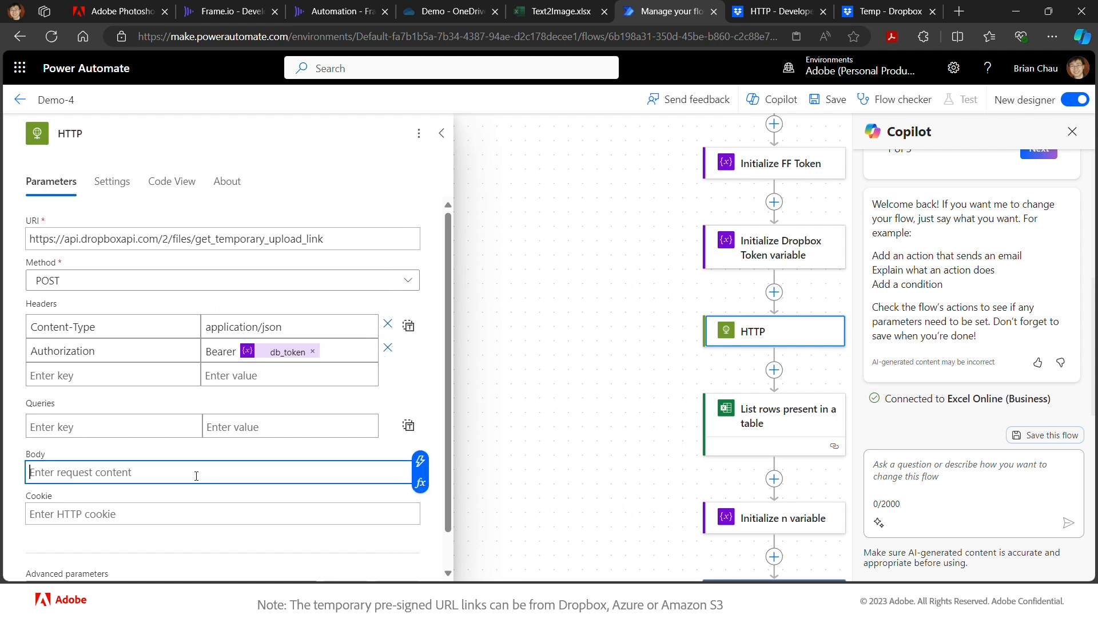
# - In the upload-link docs, scroll to Parameters and expand the CommitInfo field details
pyautogui.hotkey('alt', 'Tab')
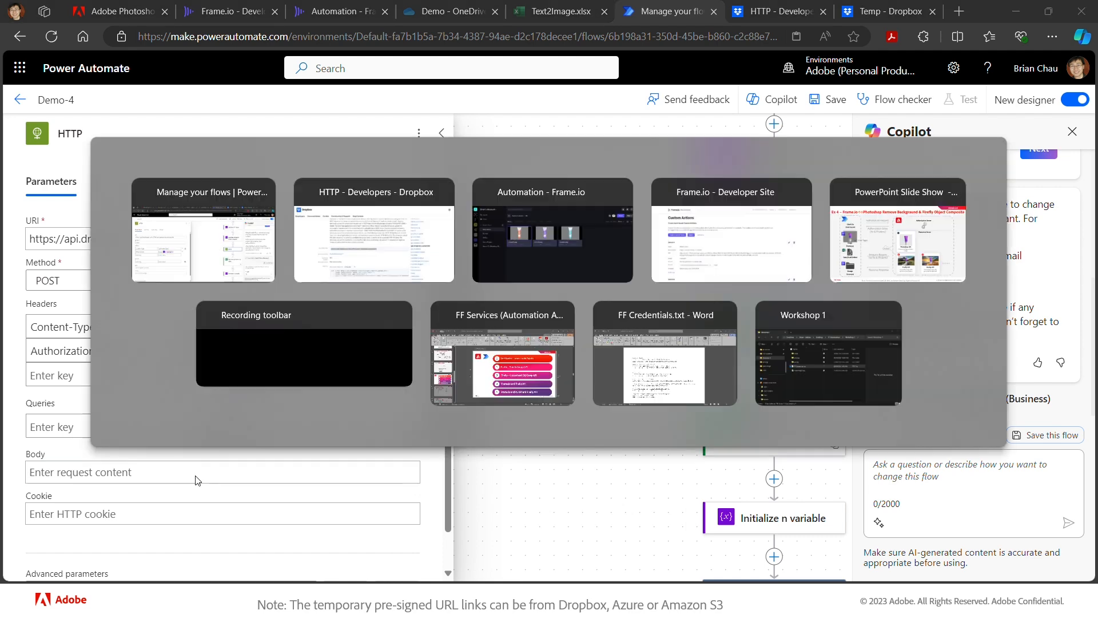
pyautogui.scroll(-4, 232, 447)
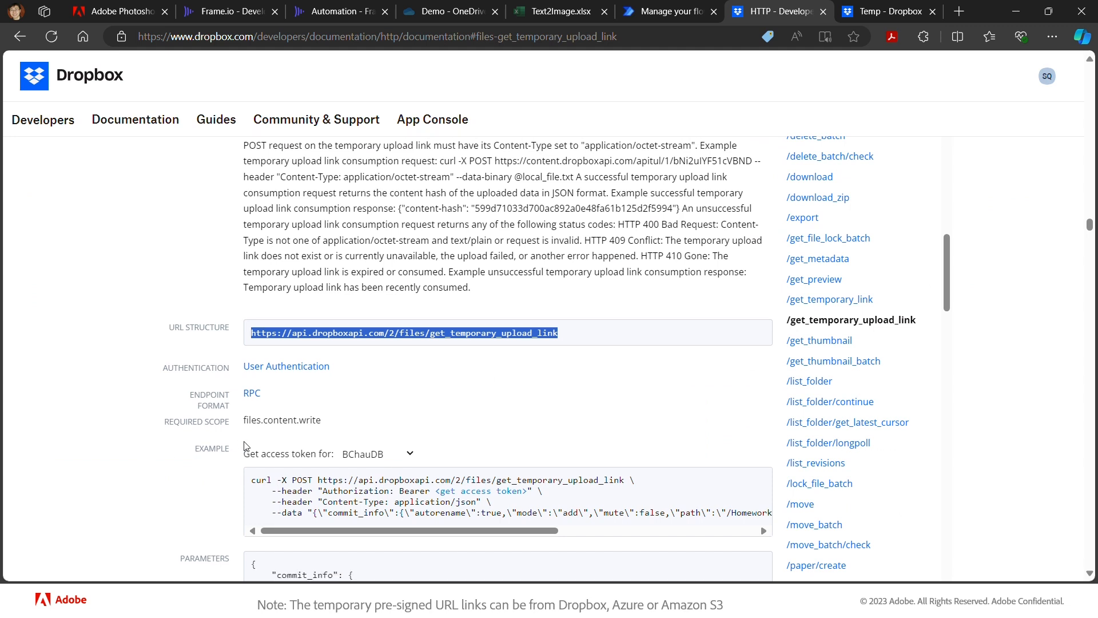
pyautogui.scroll(-2, 246, 446)
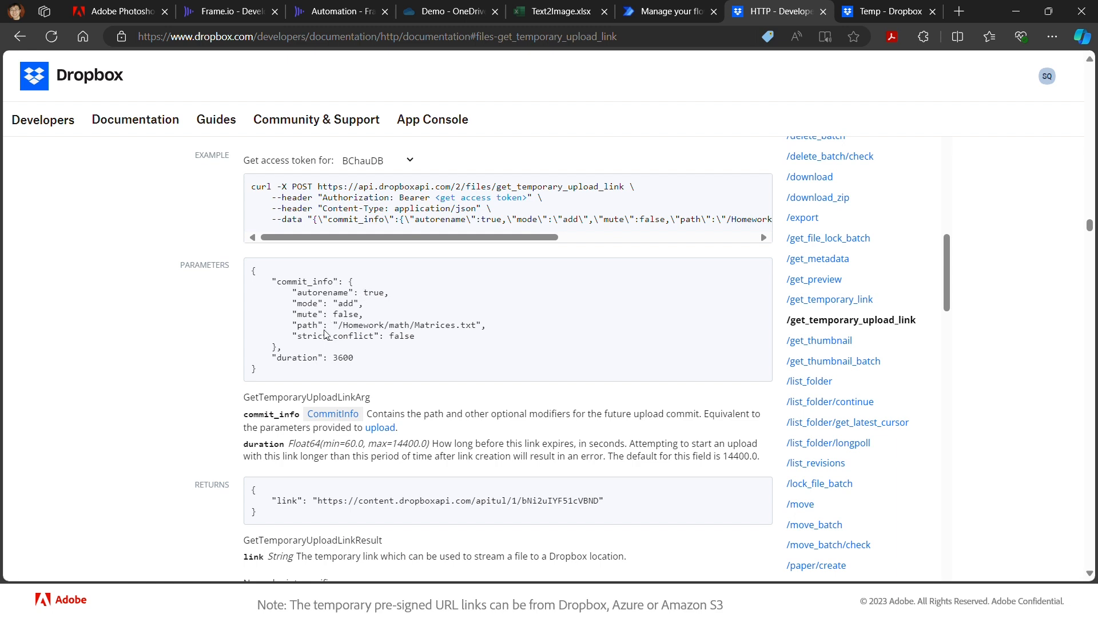
pyautogui.click(337, 417)
pyautogui.scroll(-2, 354, 435)
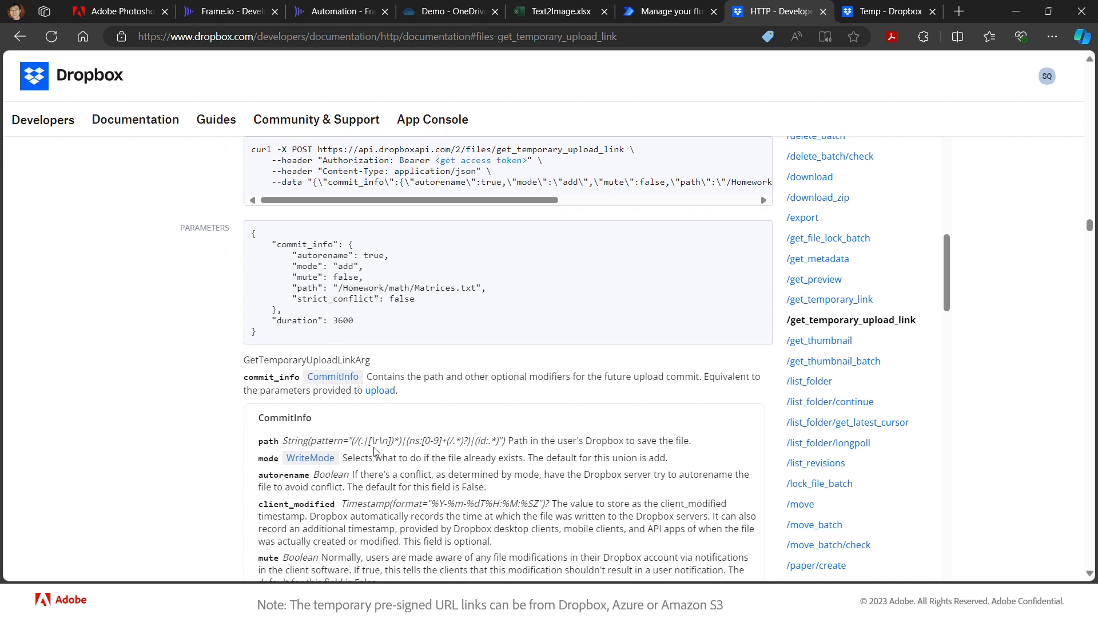
pyautogui.scroll(1, 387, 435)
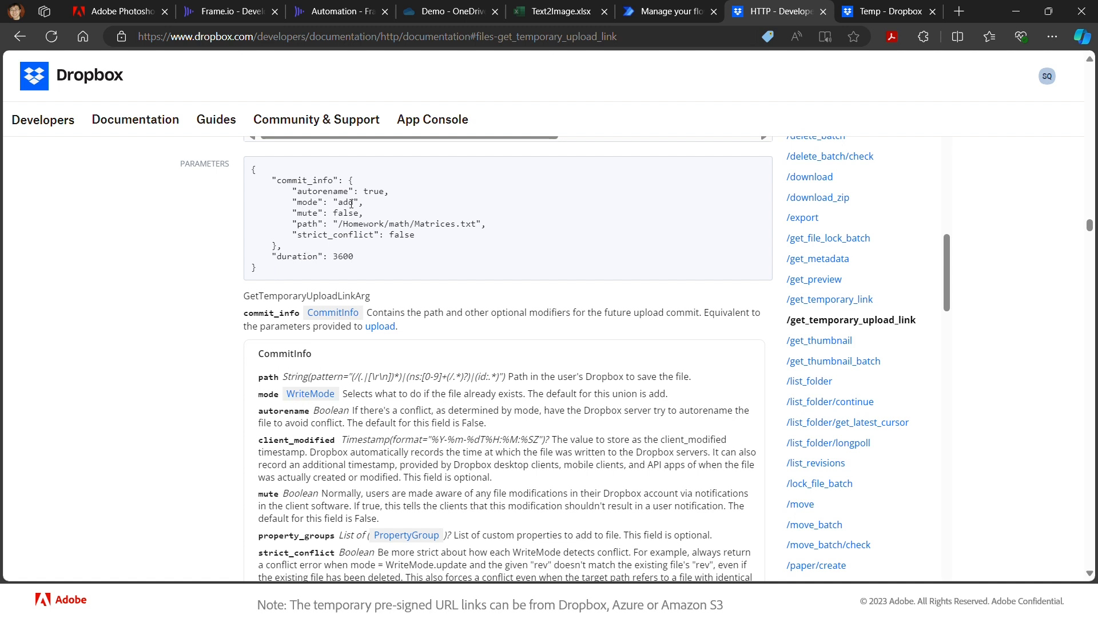
# - Expand the WriteMode options explanation, then bring up the Dropbox Temp folder
pyautogui.click(311, 393)
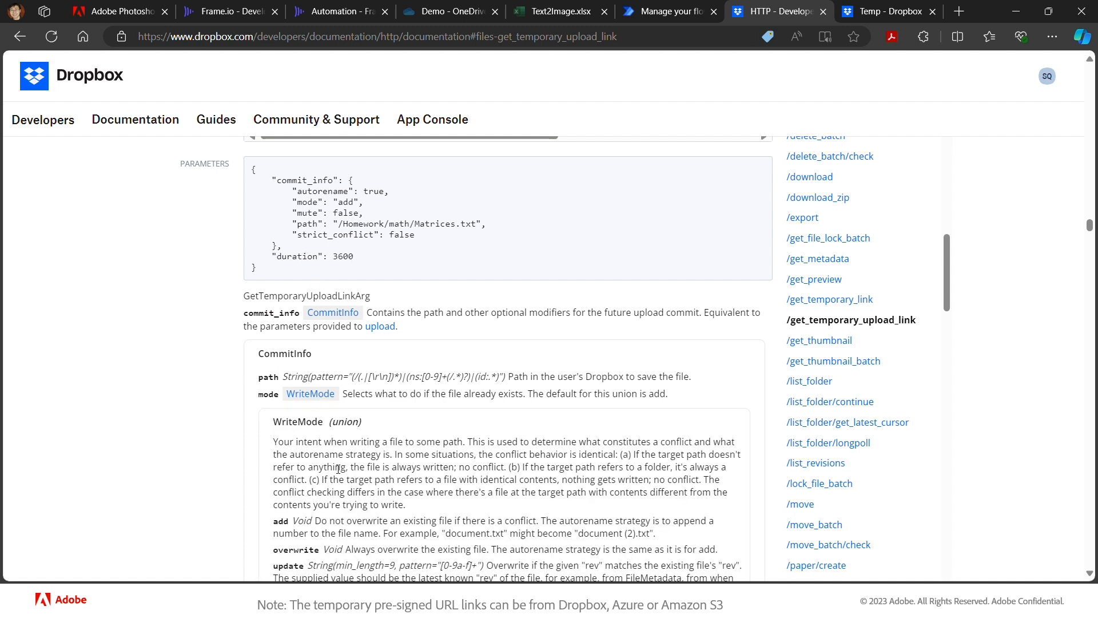
pyautogui.scroll(-1, 343, 472)
pyautogui.scroll(-1, 343, 472)
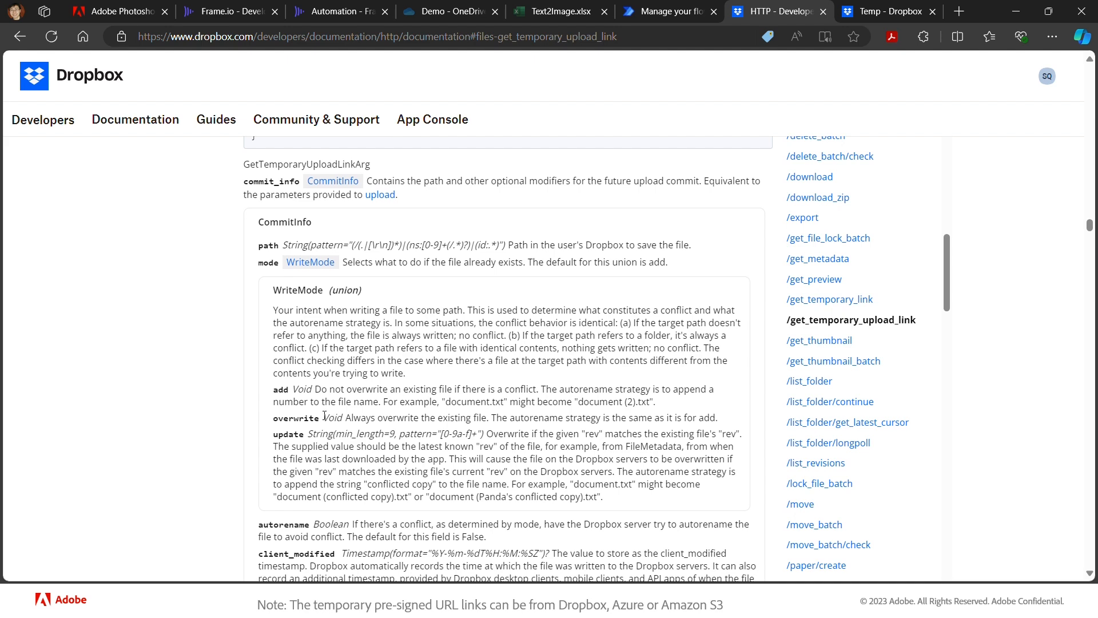
pyautogui.scroll(4, 325, 416)
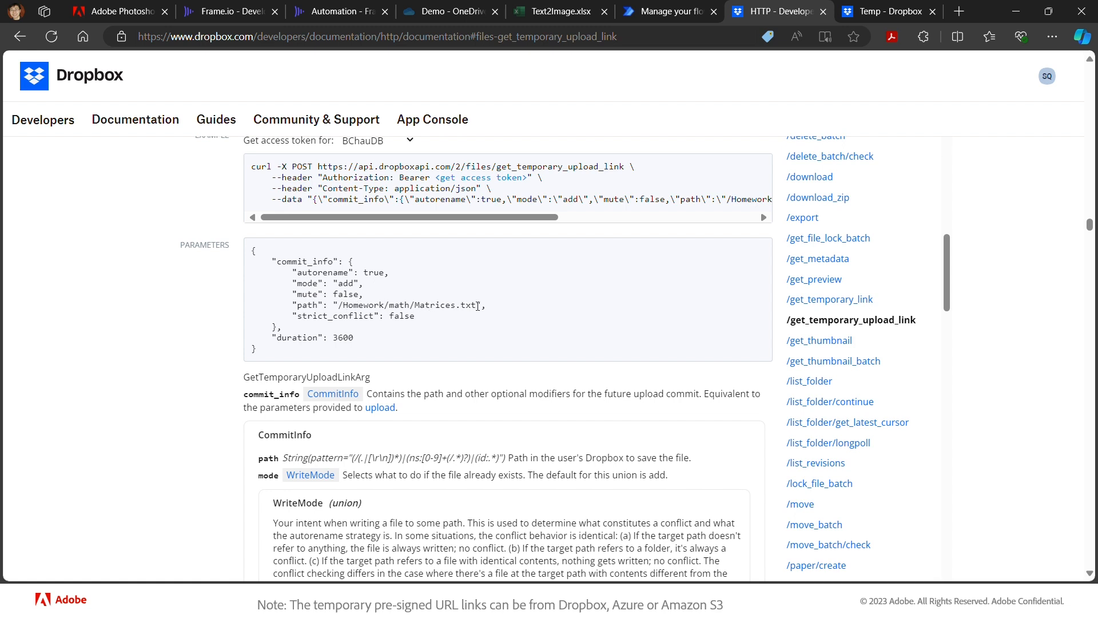
pyautogui.click(890, 12)
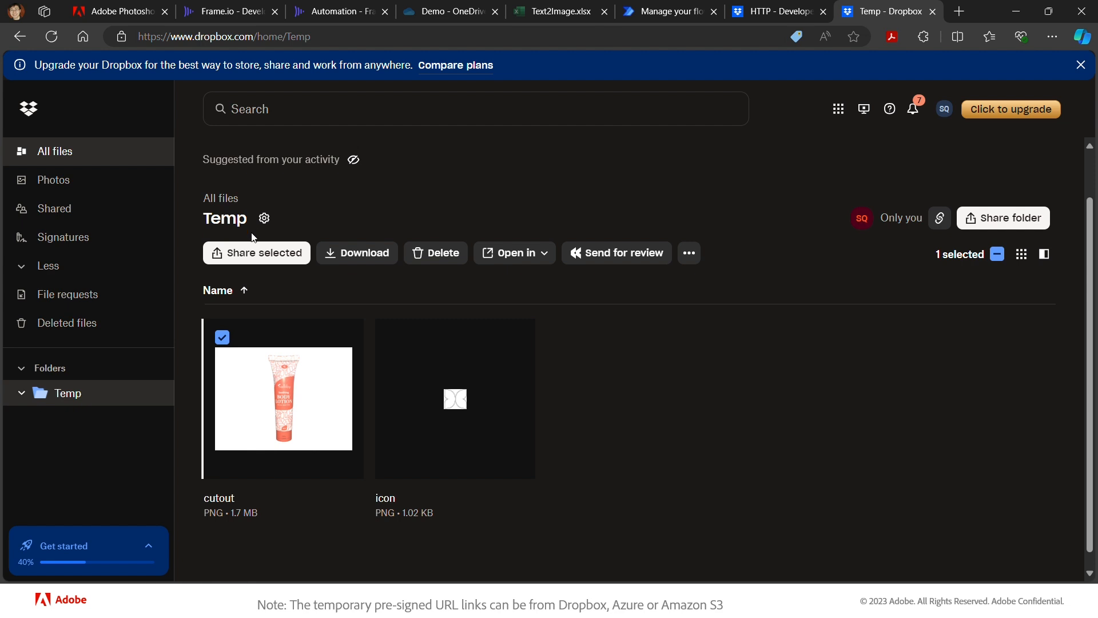
# - Check the cutout PNG, then select the example parameters JSON (path /Homework/math/Matrices.txt, duration 3600)
pyautogui.moveTo(302, 342)
pyautogui.moveTo(235, 395)
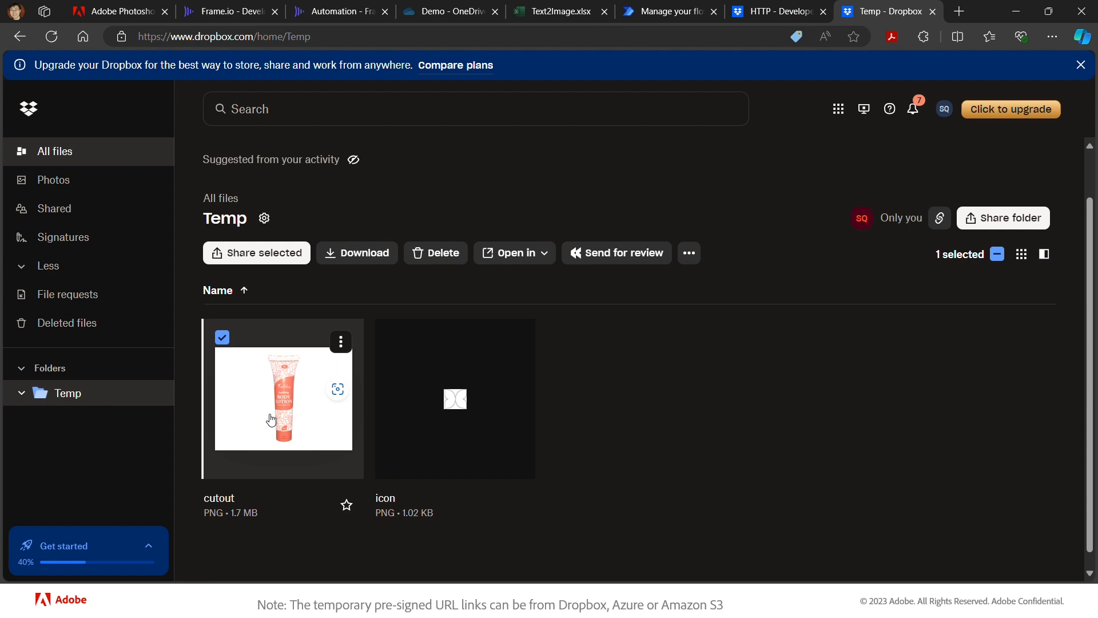
pyautogui.hotkey('alt', 'Tab')
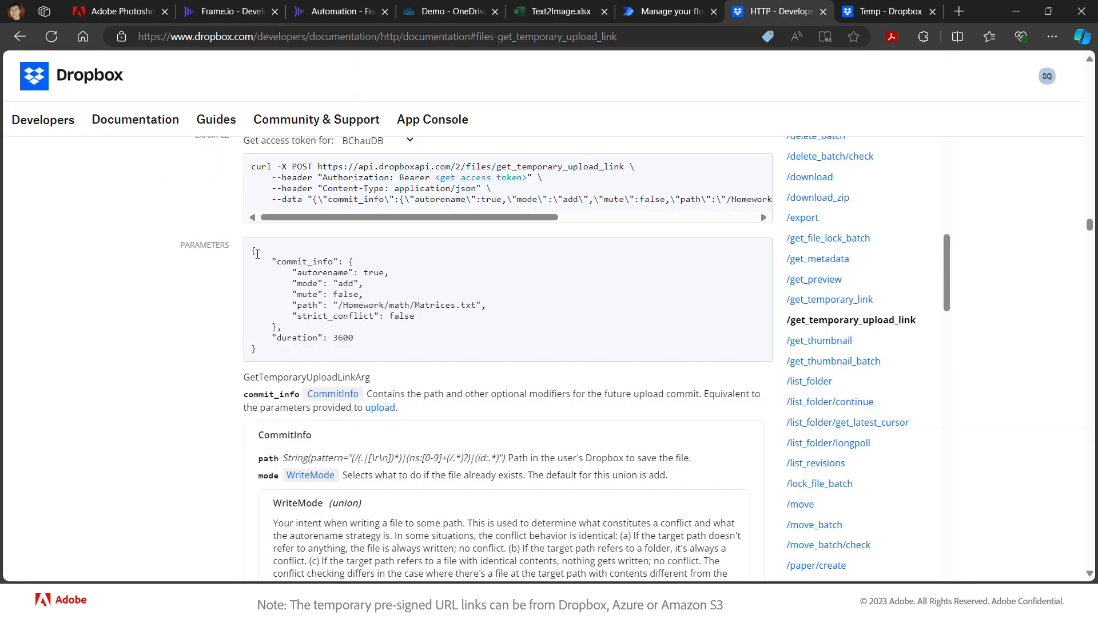
pyautogui.moveTo(254, 252); pyautogui.dragTo(268, 351)
pyautogui.hotkey('ctrl', 'c')
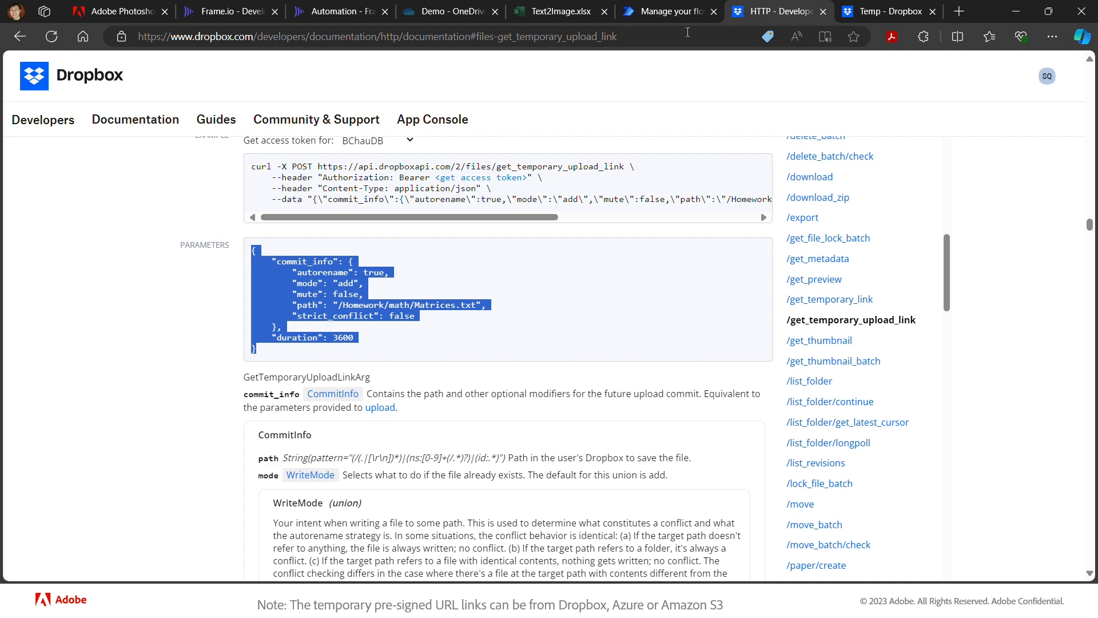
# - Paste the prepared JSON into the HTTP action's Body and change its path to /Temp/cutout.png
pyautogui.click(681, 16)
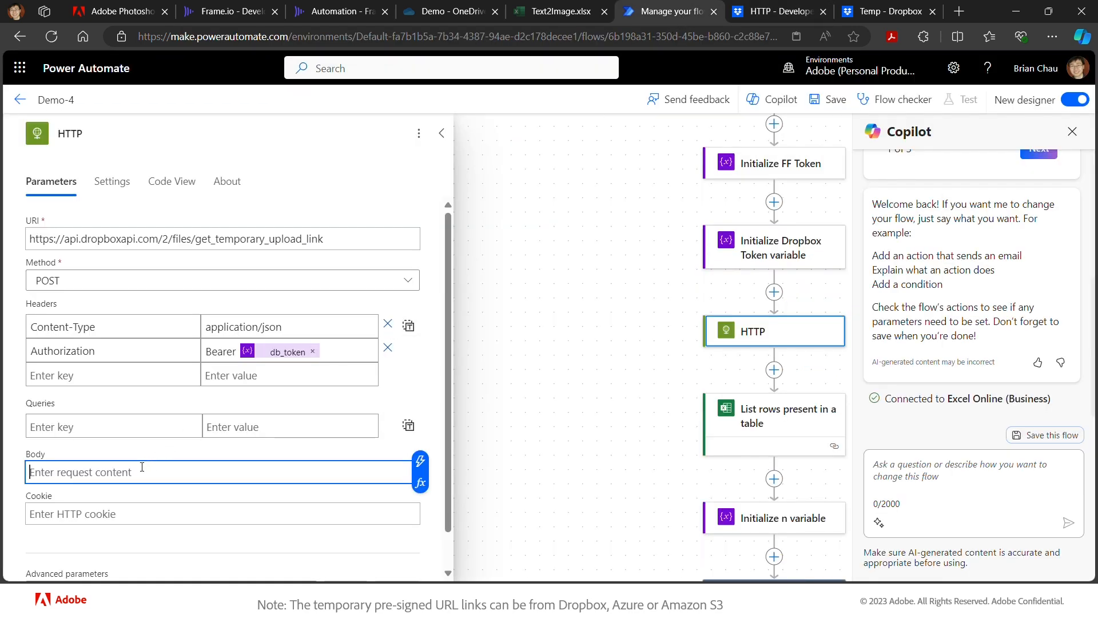
pyautogui.hotkey('ctrl', 'v')
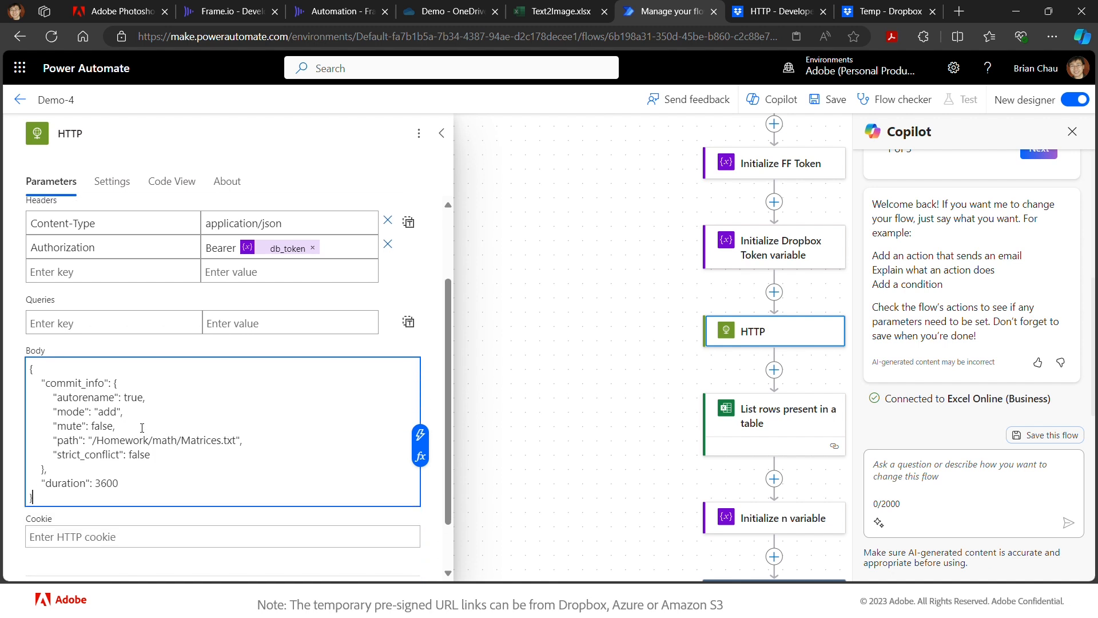
pyautogui.click(102, 439)
pyautogui.moveTo(101, 440); pyautogui.dragTo(178, 443)
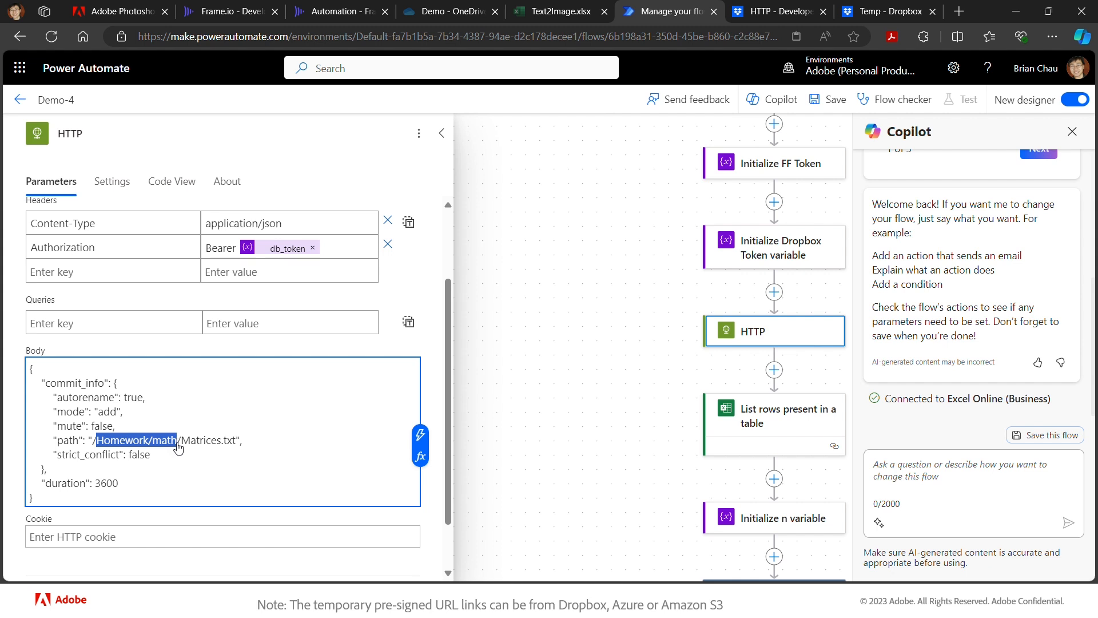
pyautogui.write('Temp')
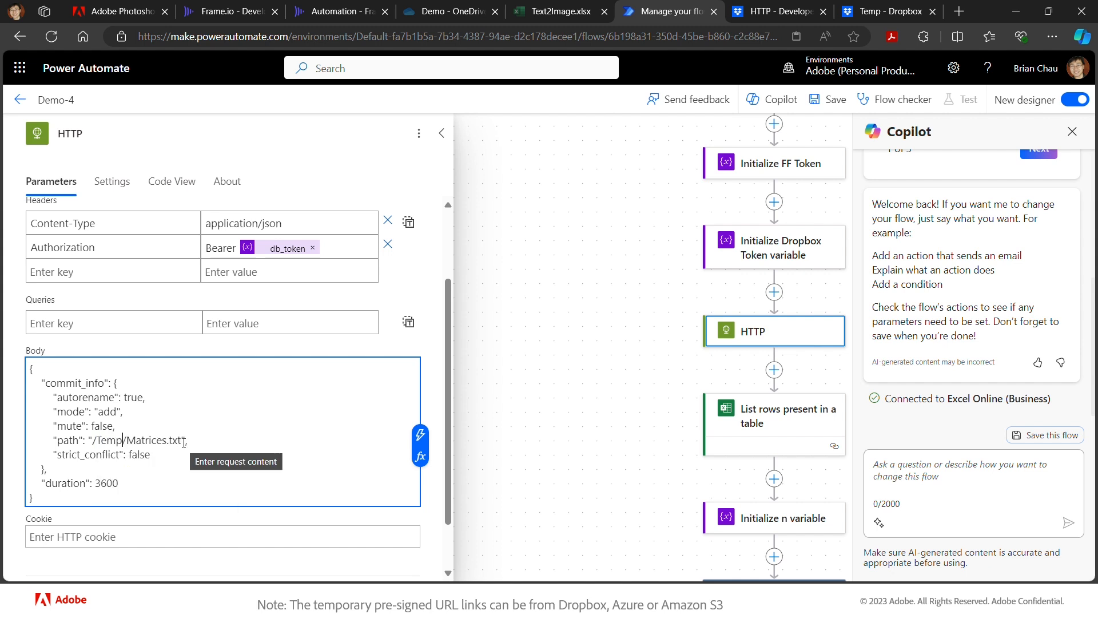
pyautogui.moveTo(181, 441); pyautogui.dragTo(126, 441)
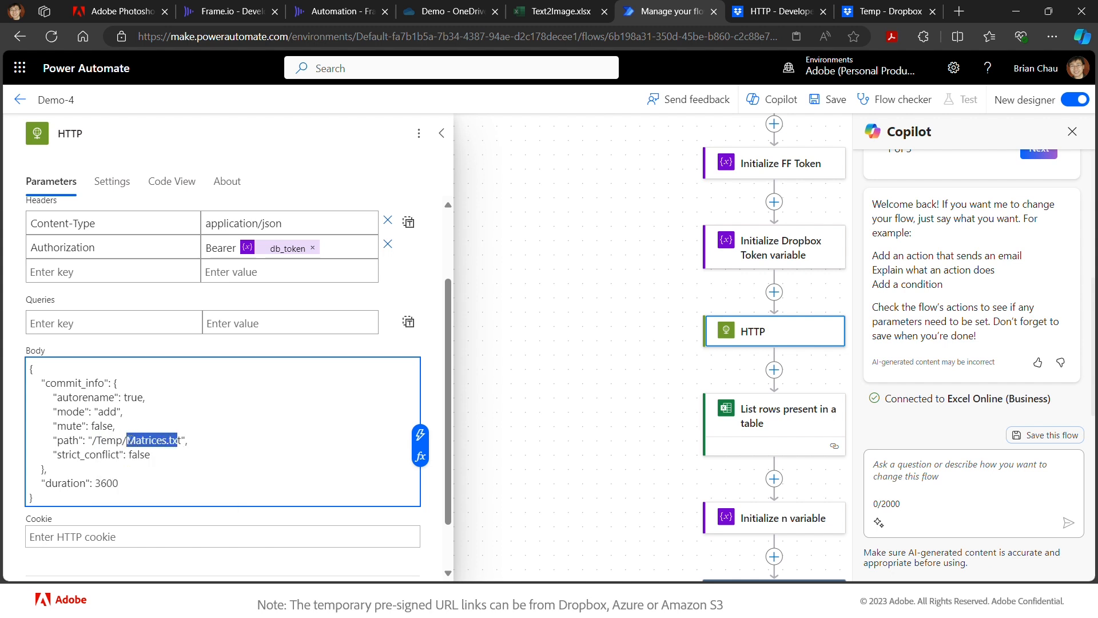
pyautogui.write('cutout.png')
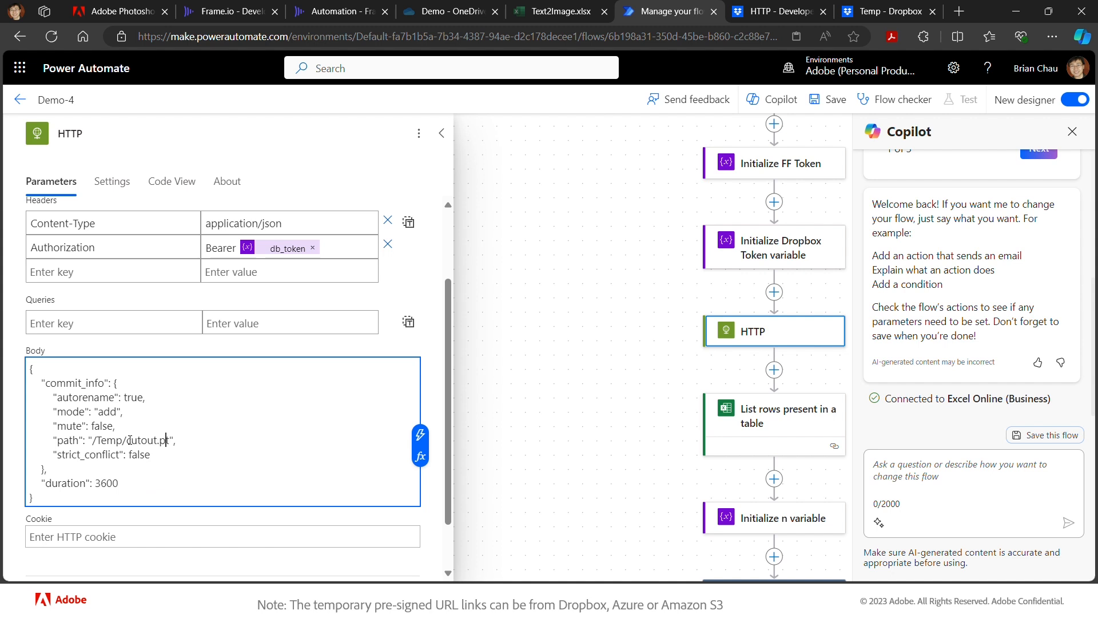
pyautogui.press('Delete')
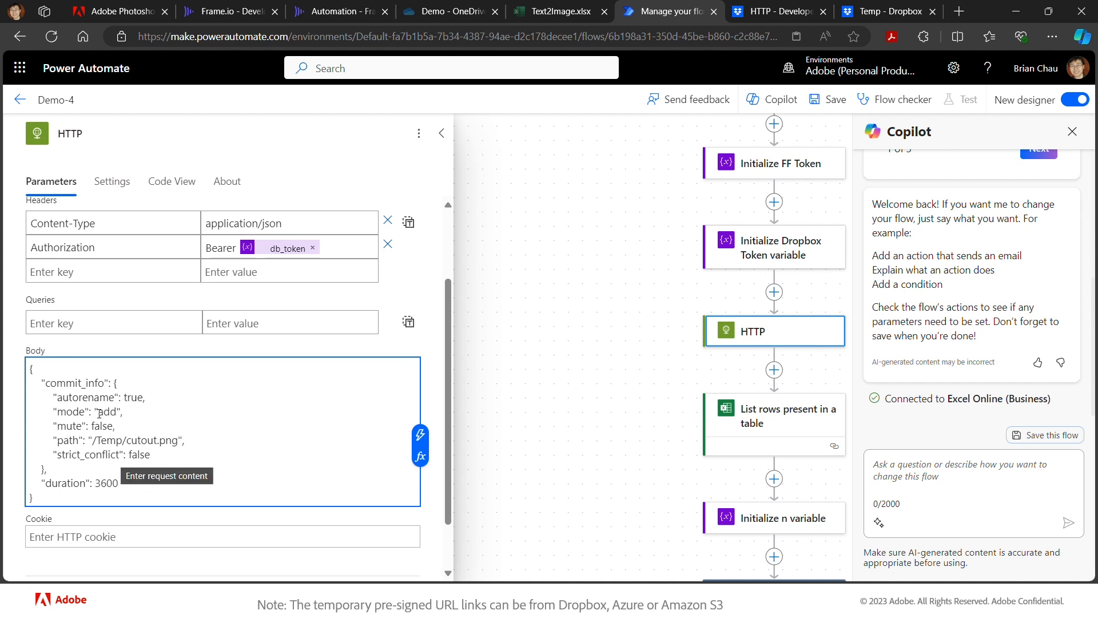
# - Set autorename to false and mode to overwrite in the body
pyautogui.doubleClick(132, 397)
pyautogui.write('false')
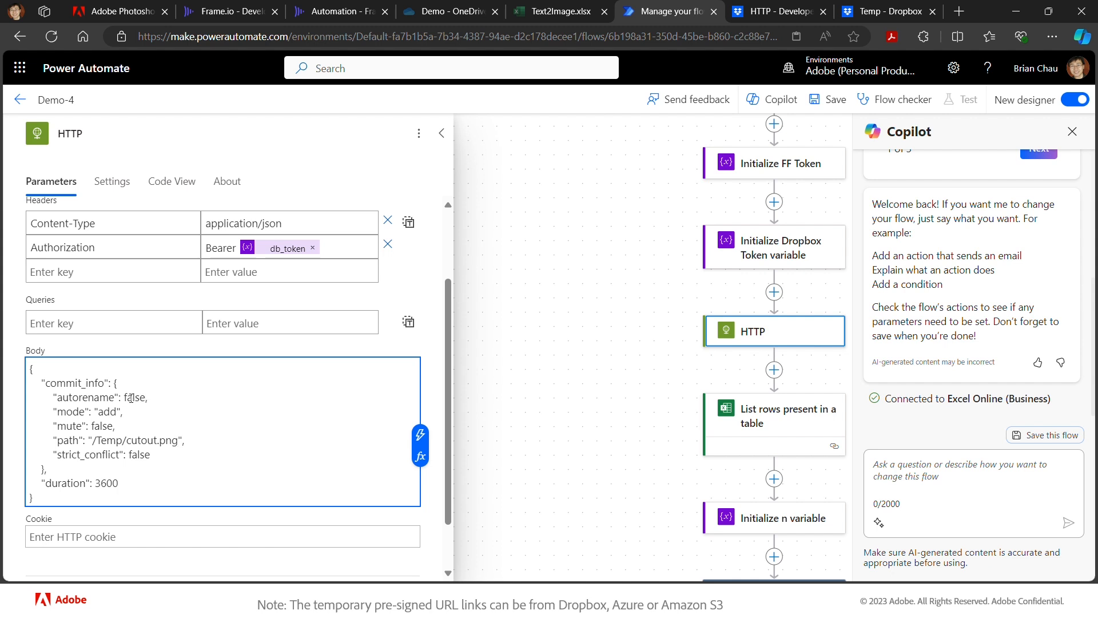
pyautogui.doubleClick(109, 411)
pyautogui.write('overwrite')
# - Append 'DB Upload Link' to the HTTP action's title and save the Demo-4 flow
pyautogui.click(108, 128)
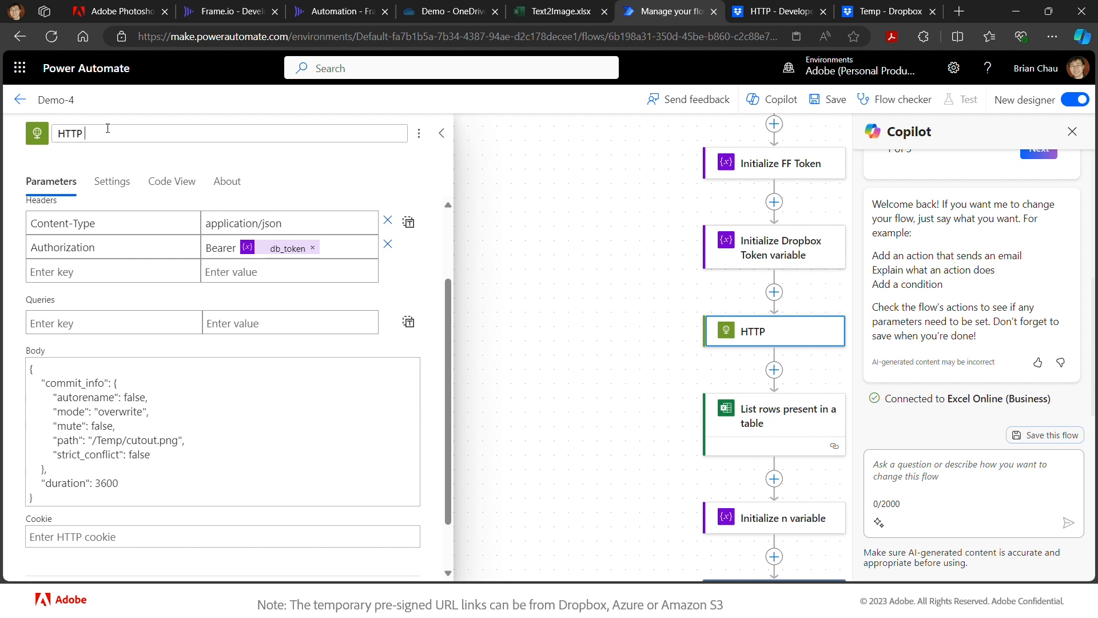
pyautogui.write('DB Upload Link')
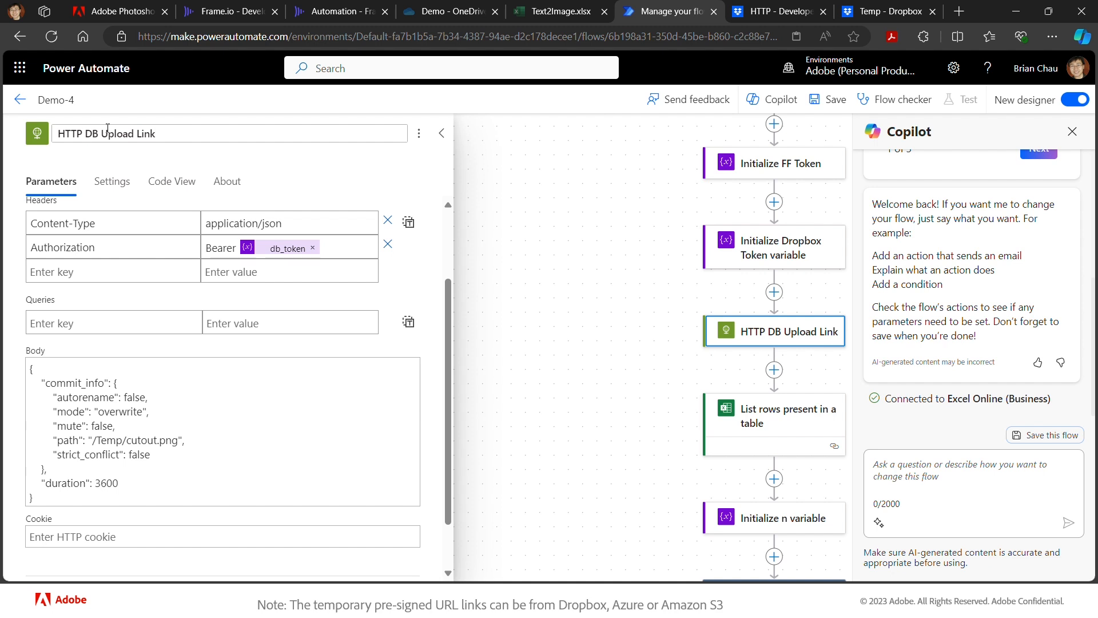
pyautogui.click(495, 171)
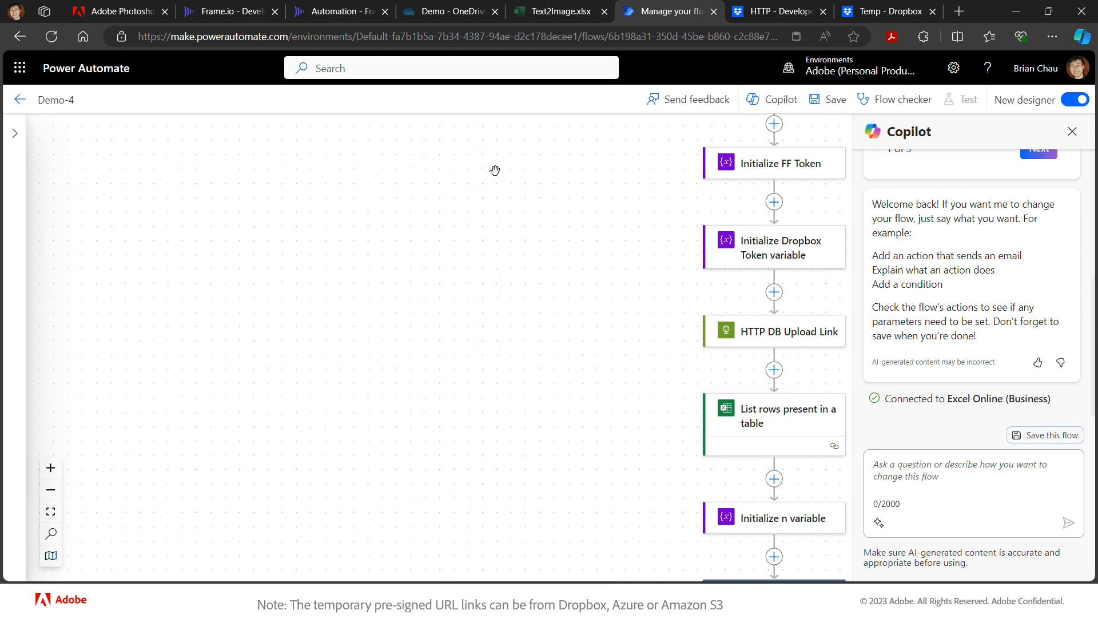
pyautogui.click(835, 102)
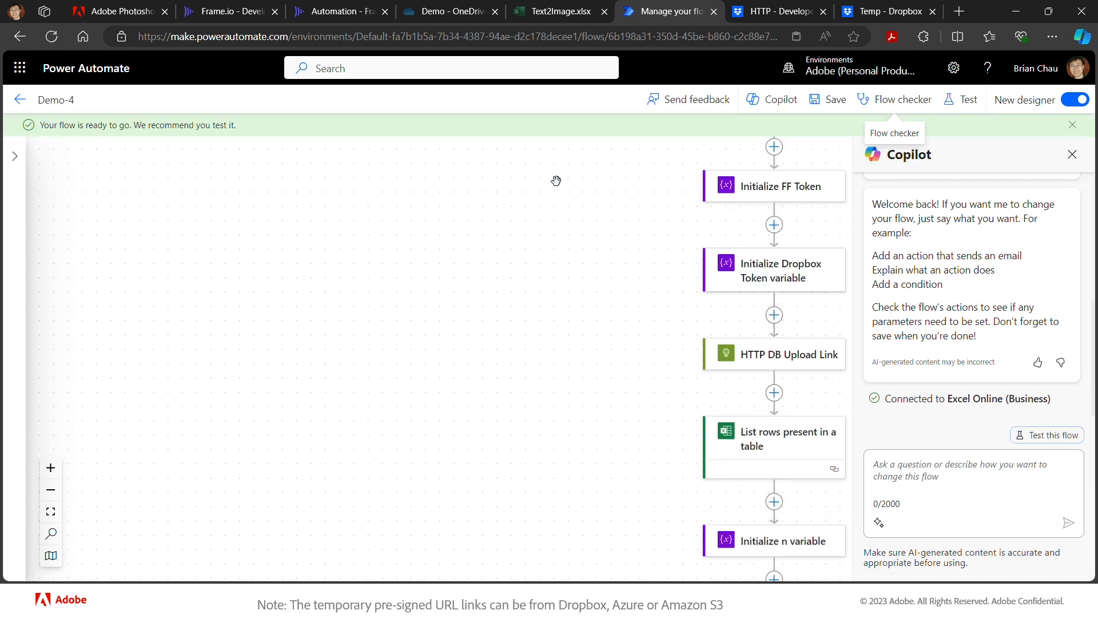
# - Trigger Demo-4 on cream1.png from Frame.io, acknowledge the Success message, and return to the flow
pyautogui.click(364, 15)
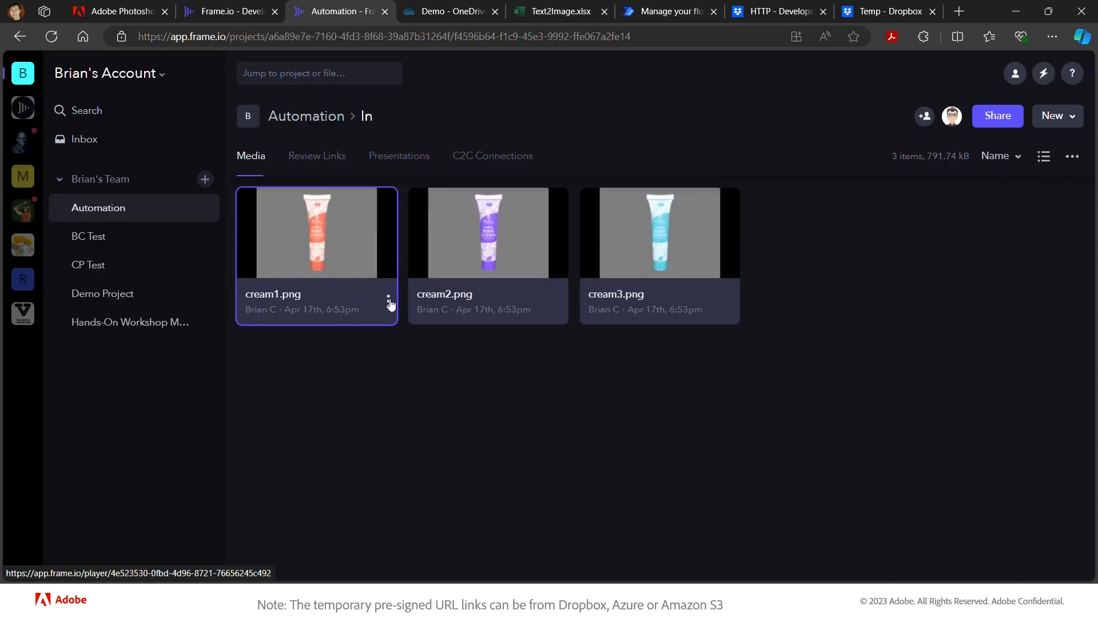
pyautogui.click(389, 300)
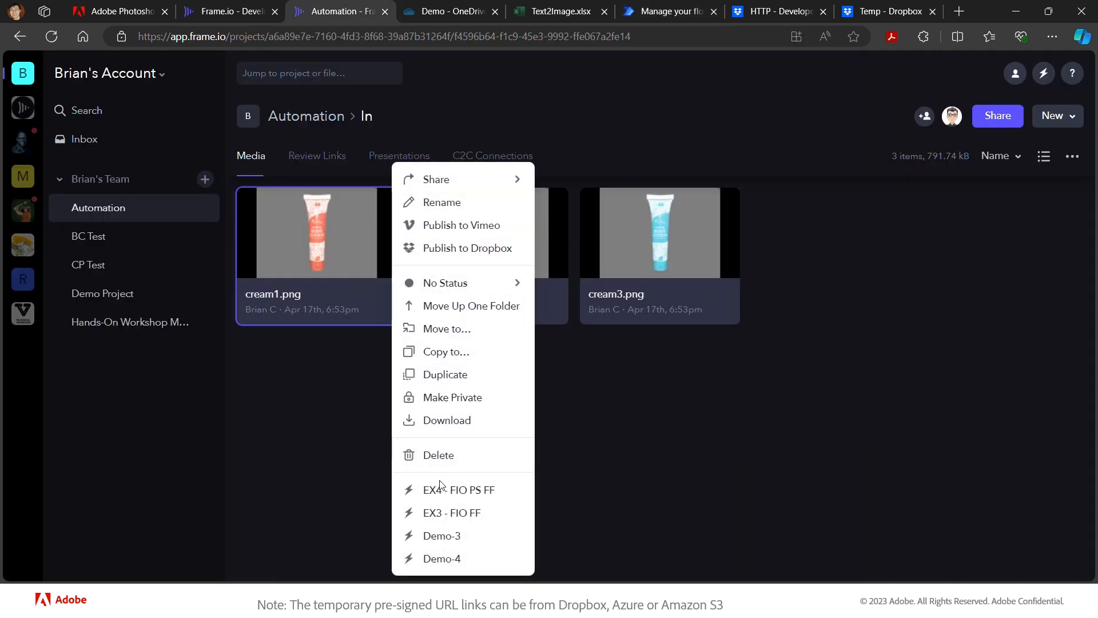
pyautogui.click(439, 558)
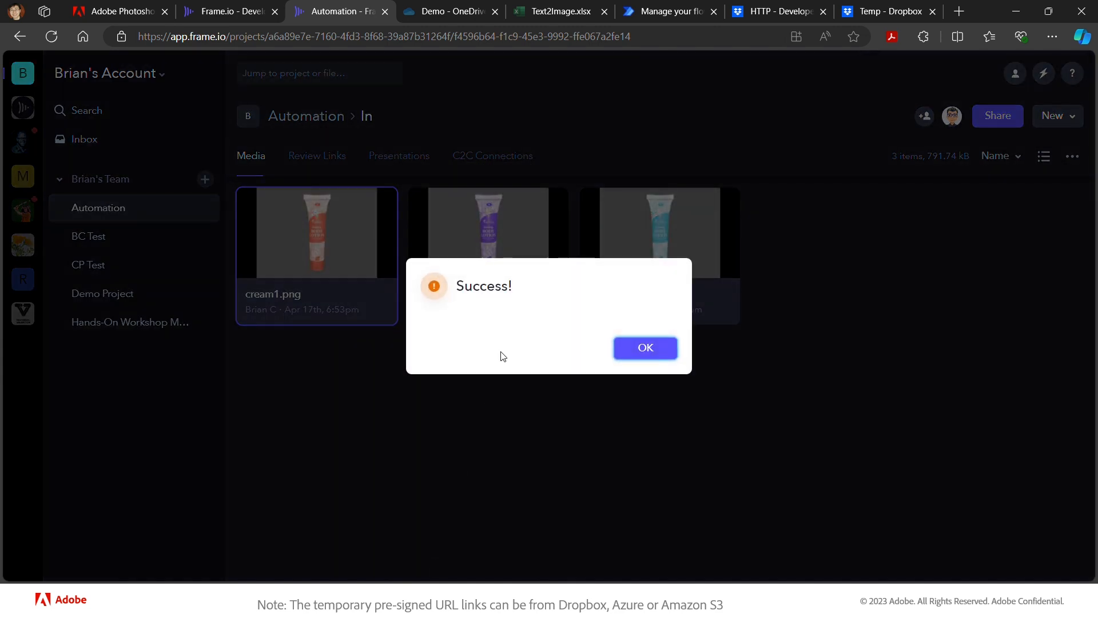
pyautogui.click(654, 361)
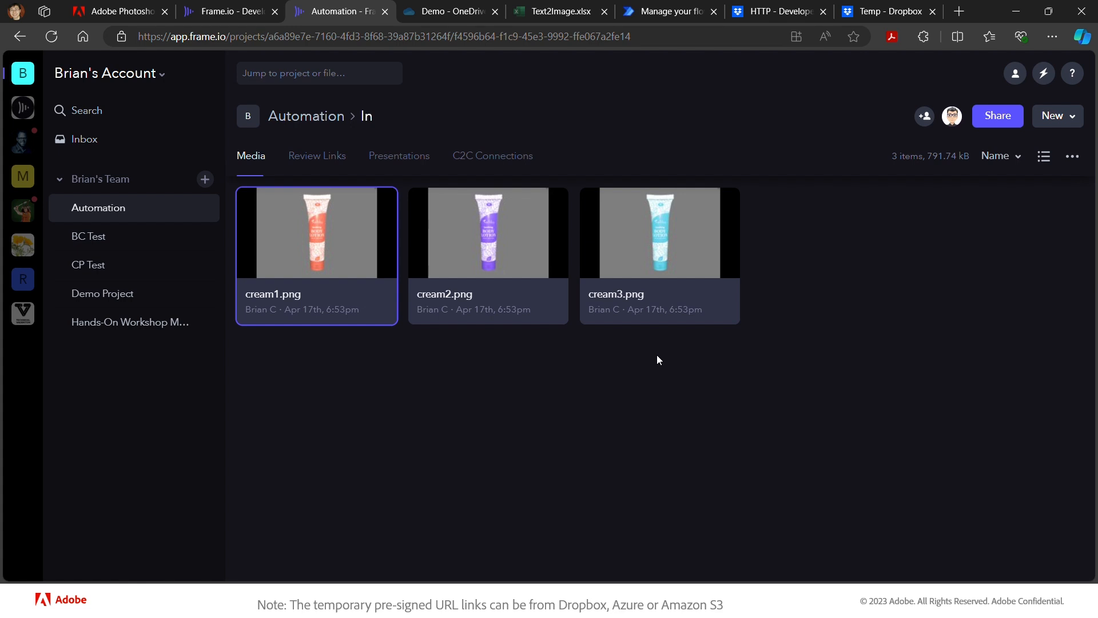
pyautogui.click(657, 15)
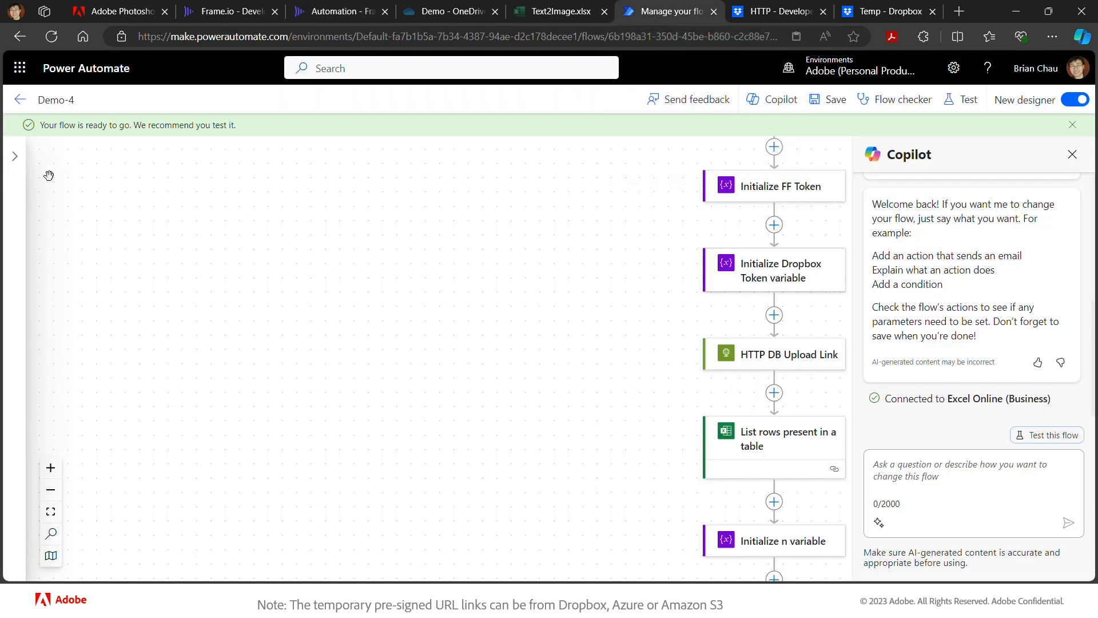
# - Open the newest Demo-4 run from the 28-day run history and view HTTP DB Upload Link's details
pyautogui.click(17, 100)
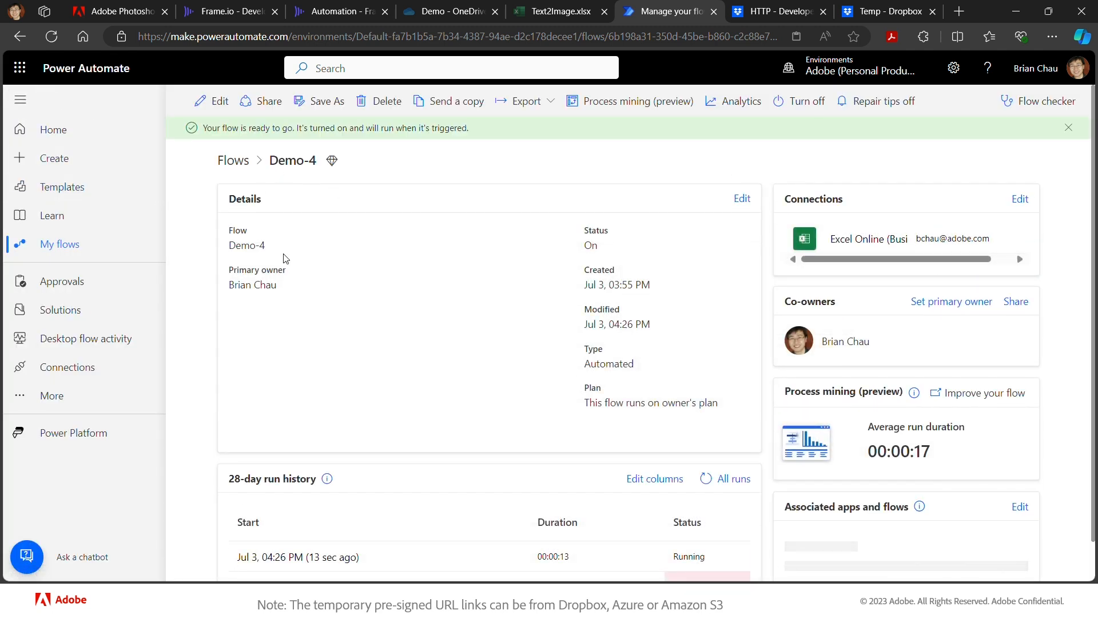
pyautogui.scroll(-1, 386, 461)
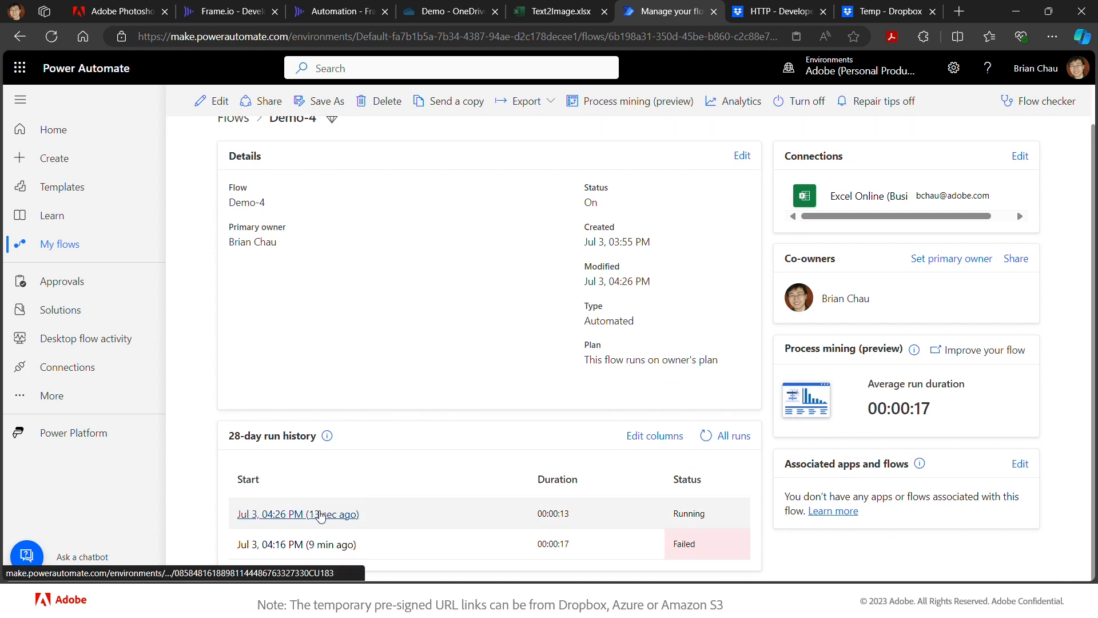
pyautogui.click(321, 515)
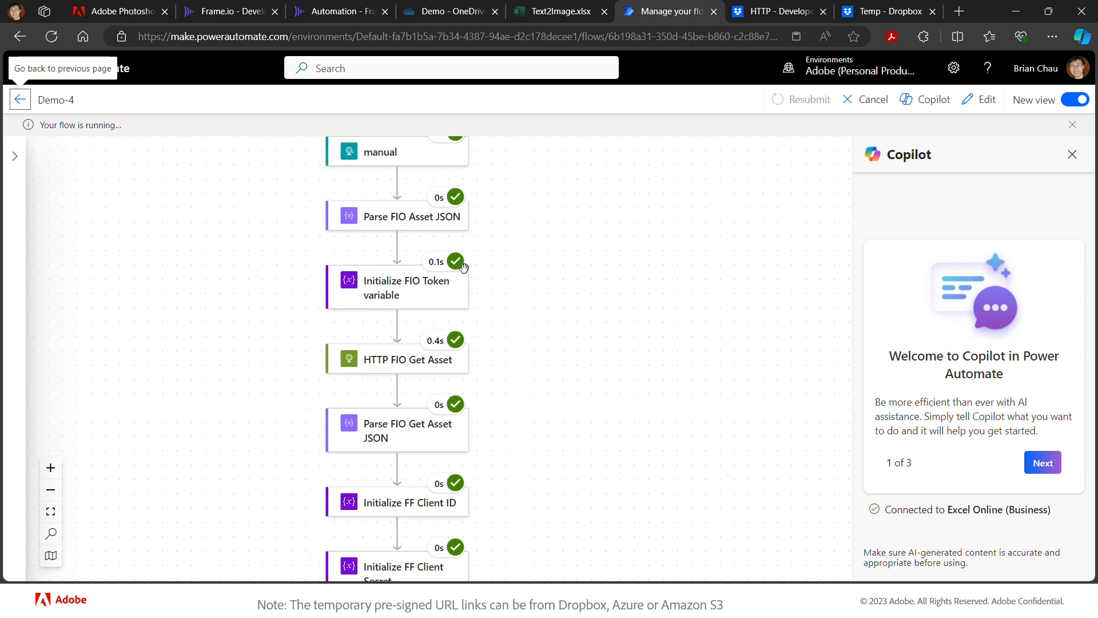
pyautogui.scroll(-6, 573, 277)
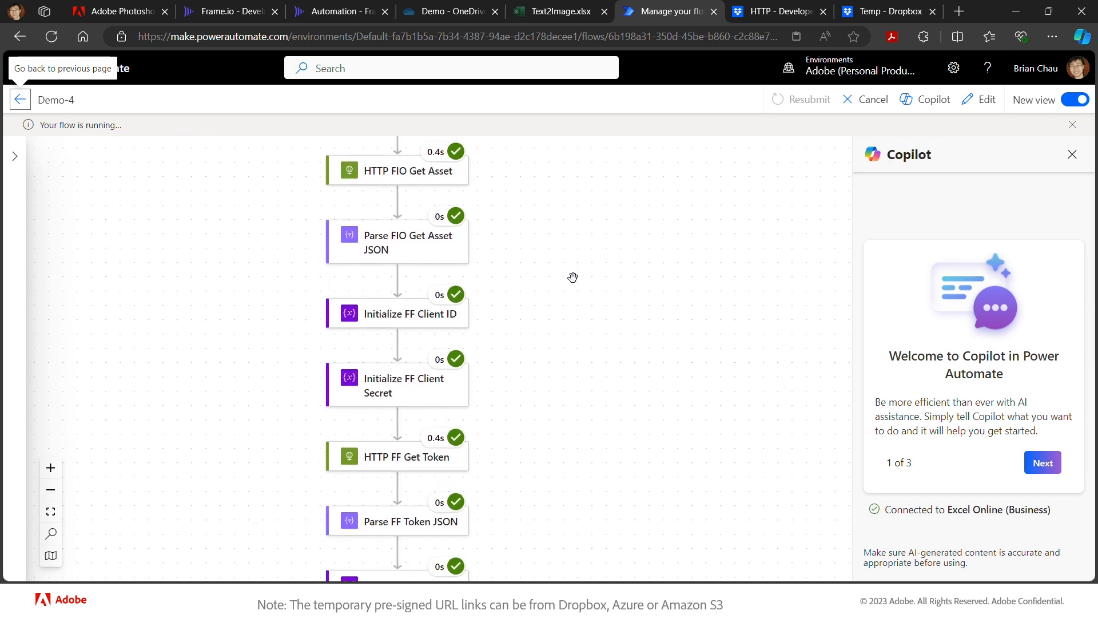
pyautogui.scroll(-5, 572, 277)
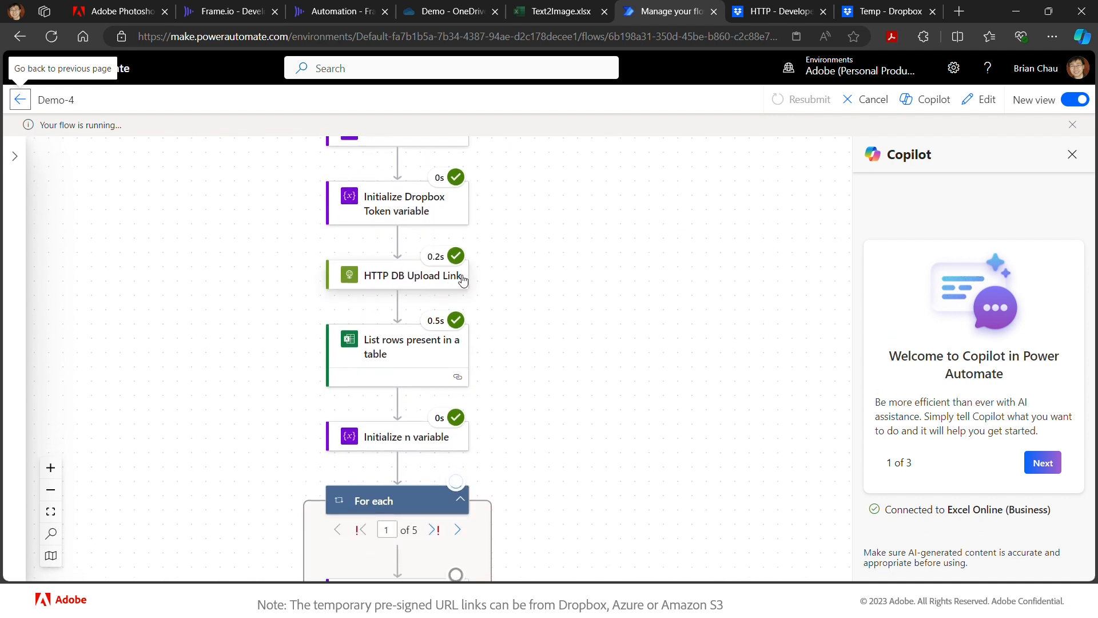
pyautogui.click(428, 280)
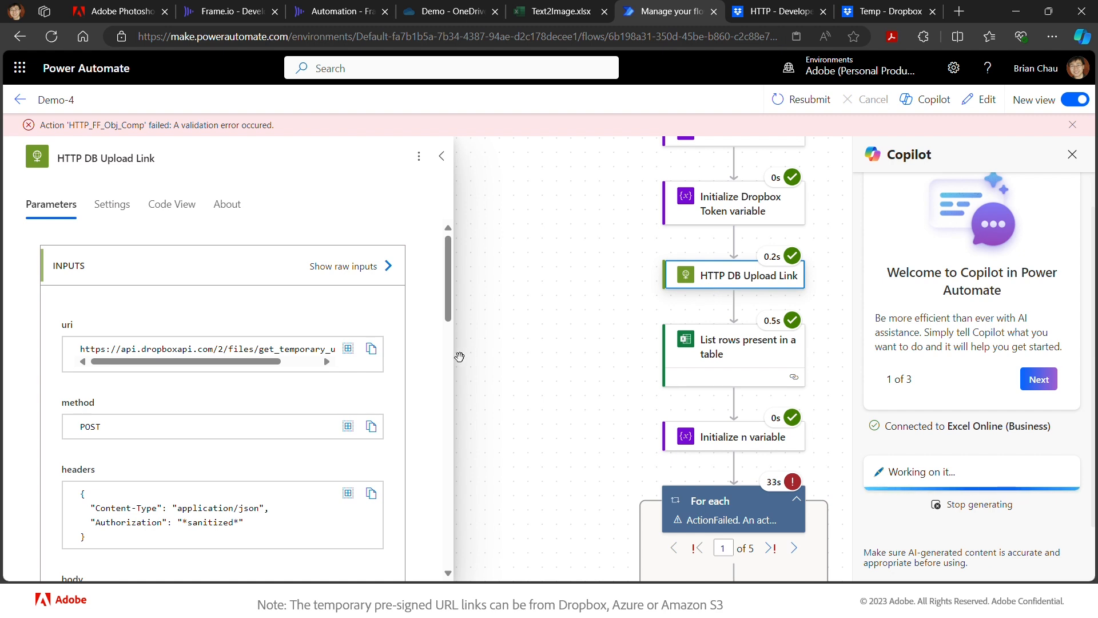
# - Review HTTP DB Upload Link's 200 response and HTTP FF Obj Comp's BadRequest, then close Copilot
pyautogui.scroll(-4, 338, 441)
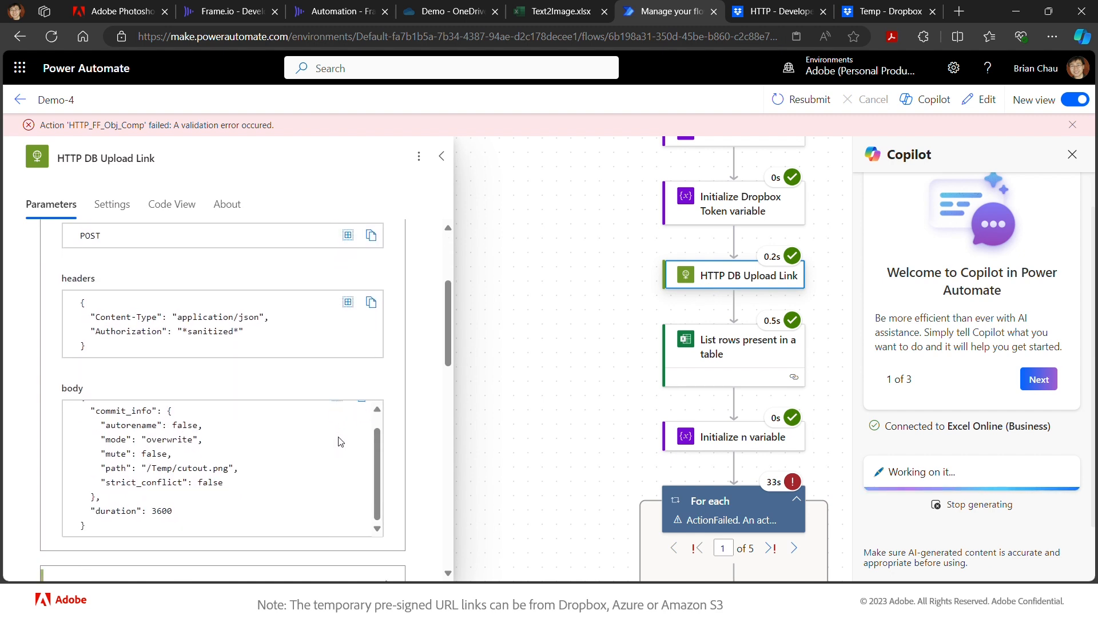
pyautogui.scroll(-5, 418, 472)
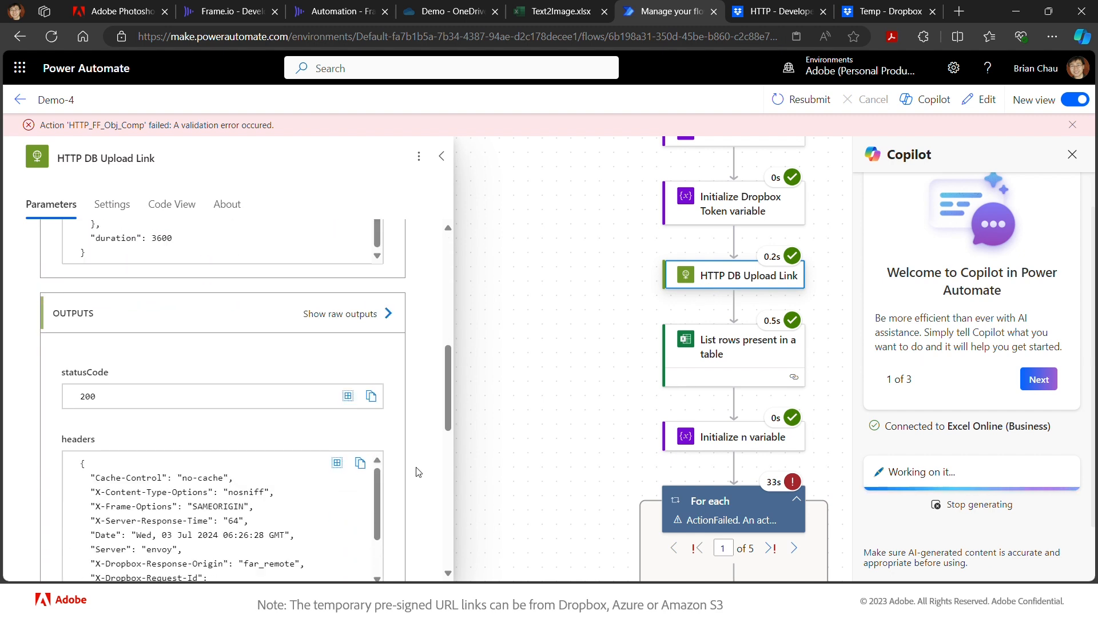
pyautogui.scroll(-2, 418, 472)
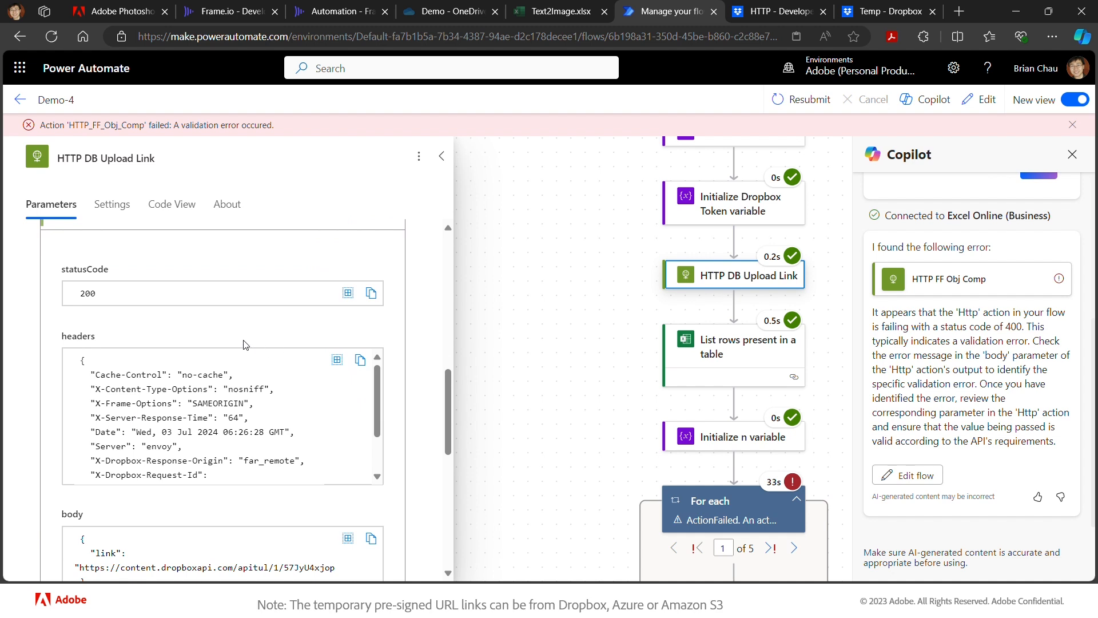
pyautogui.scroll(-1, 275, 426)
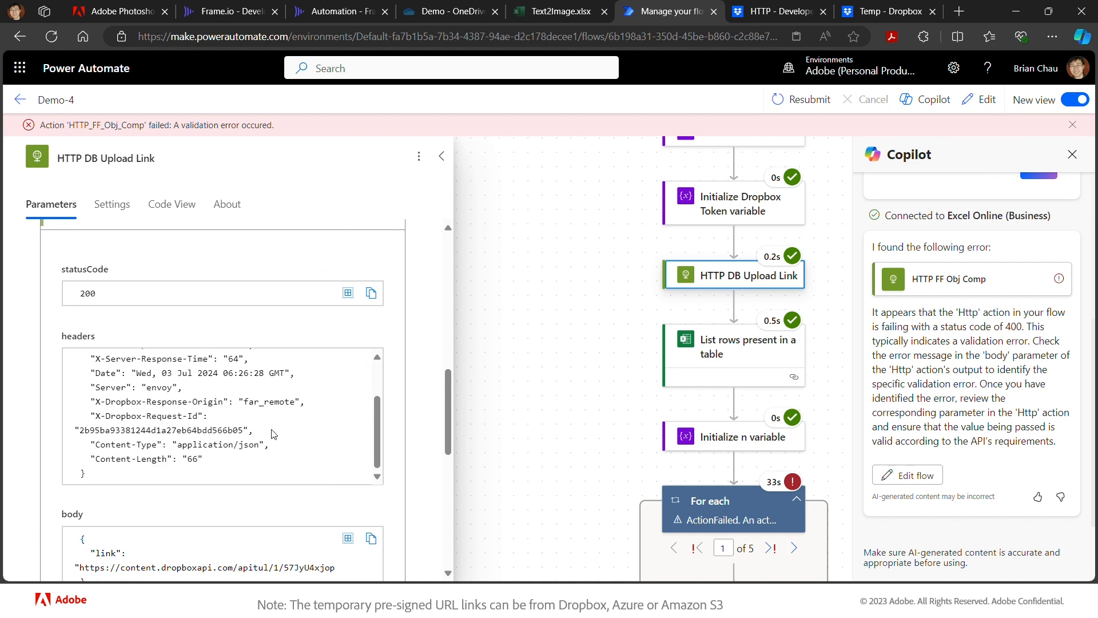
pyautogui.scroll(-2, 404, 501)
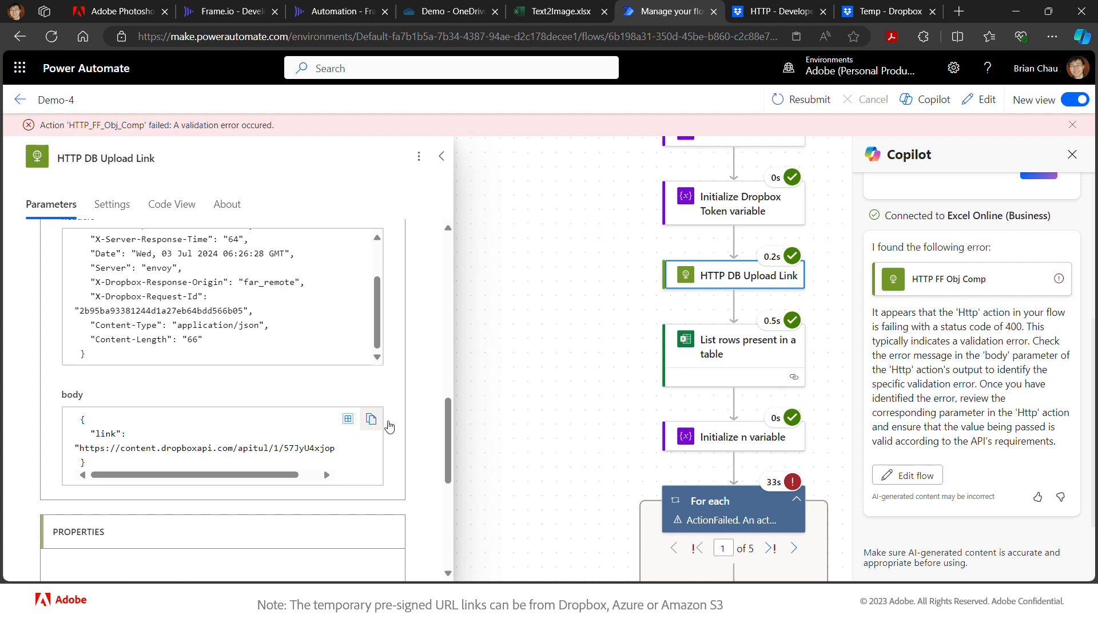
pyautogui.scroll(-3, 624, 506)
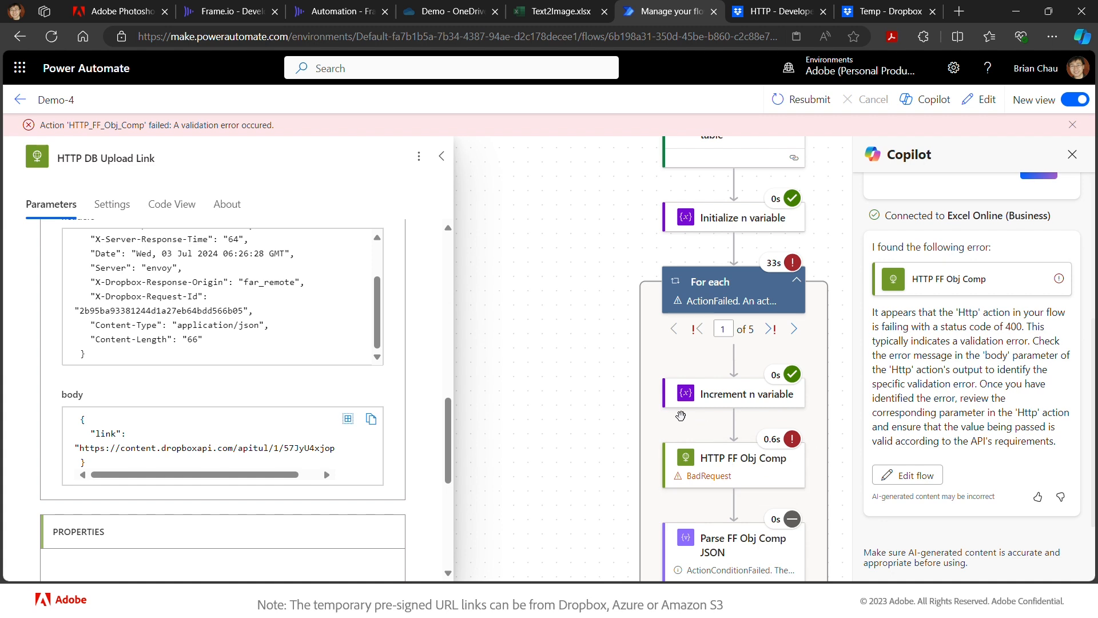
pyautogui.click(1073, 156)
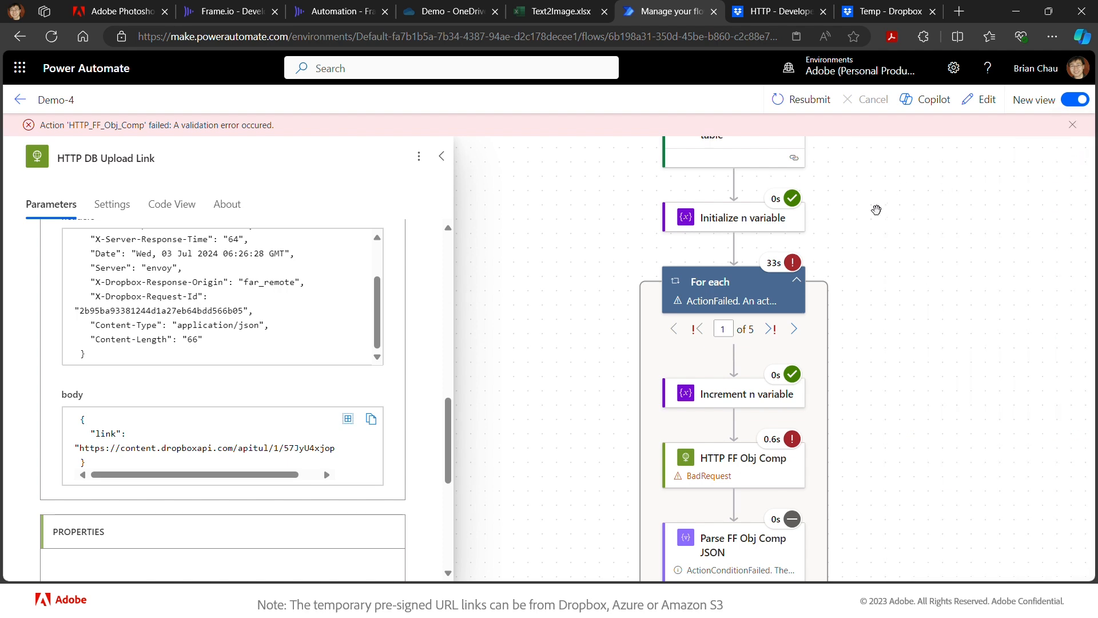
# - Insert a Parse JSON action after HTTP DB Upload Link
pyautogui.click(981, 100)
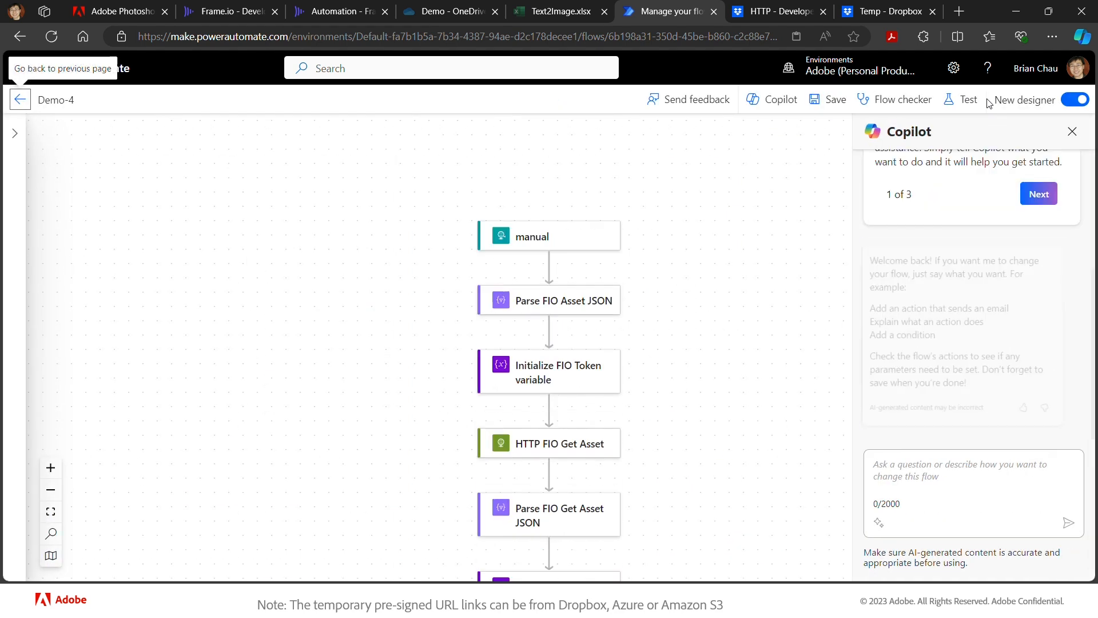
pyautogui.scroll(-8, 674, 493)
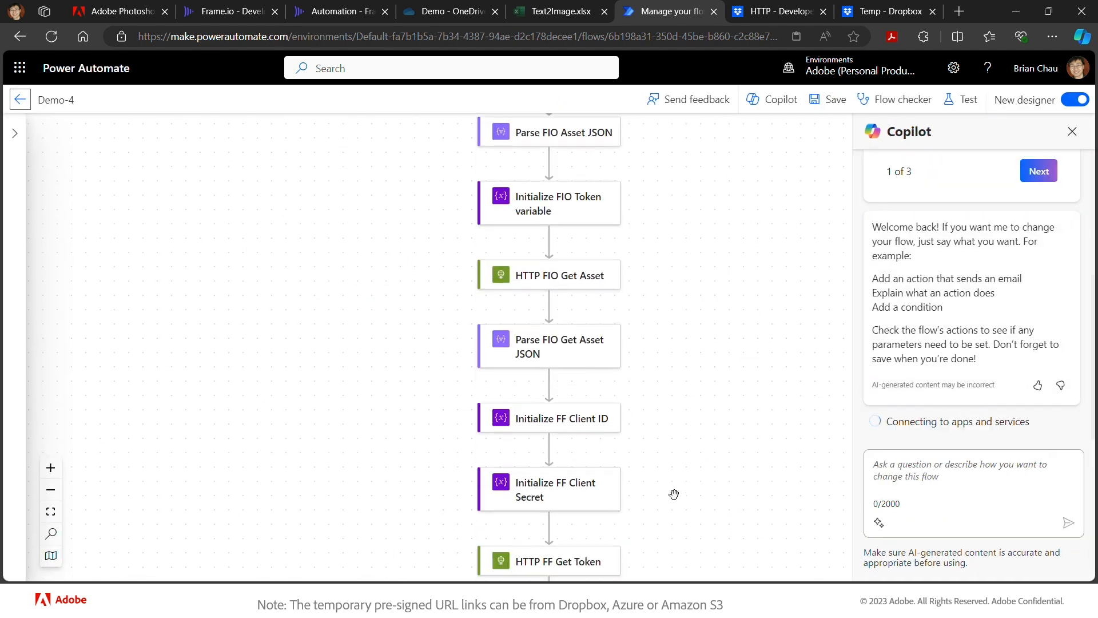
pyautogui.scroll(-7, 674, 493)
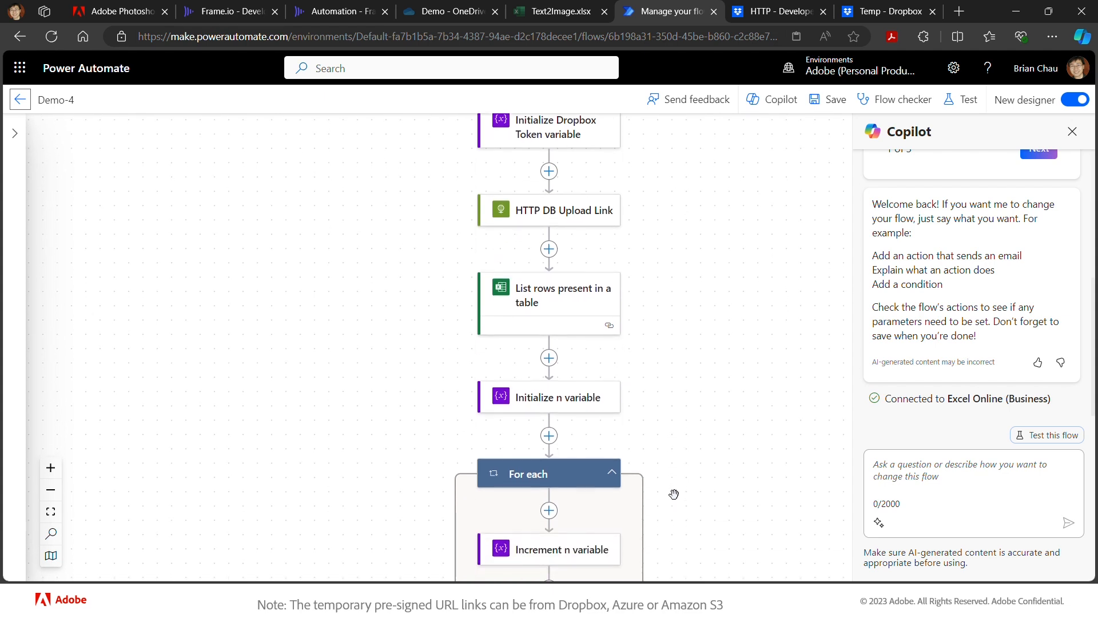
pyautogui.click(642, 267)
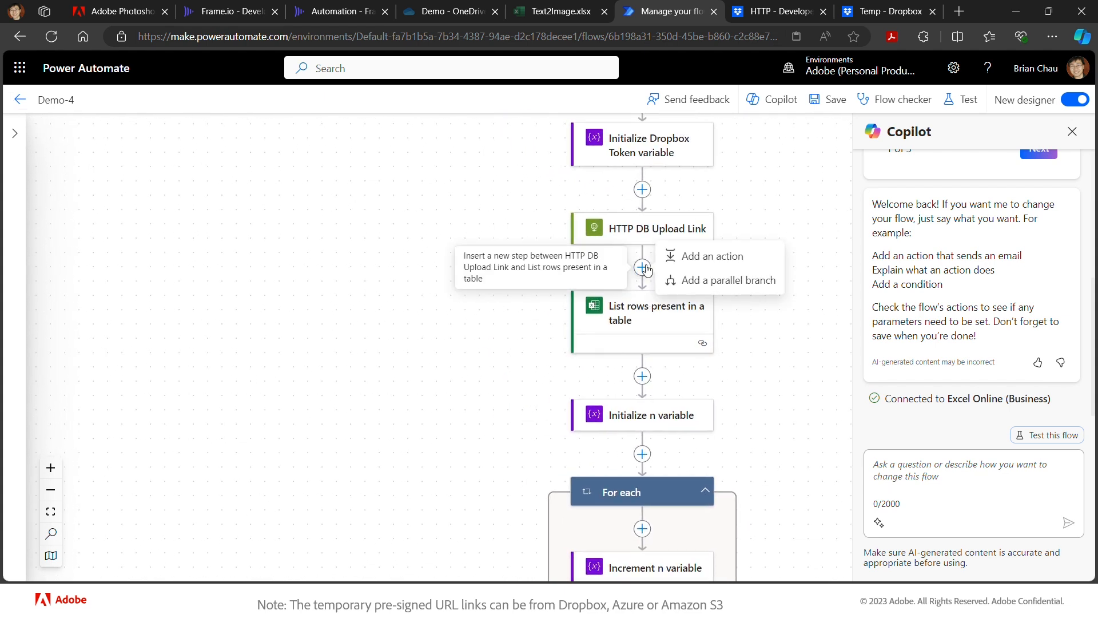
pyautogui.click(687, 257)
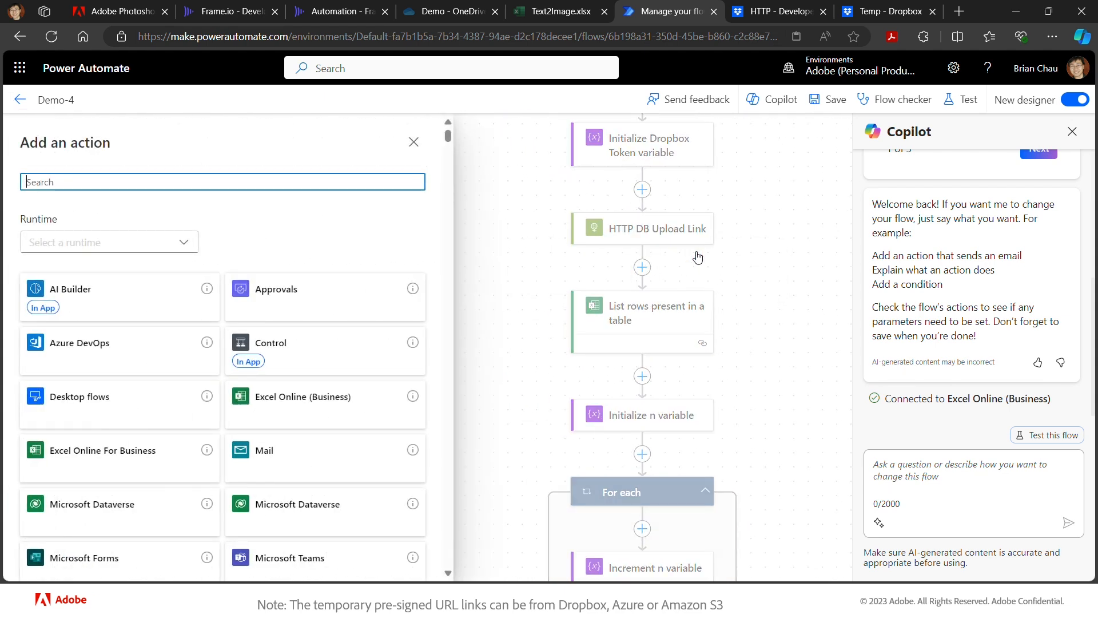
pyautogui.write('parse')
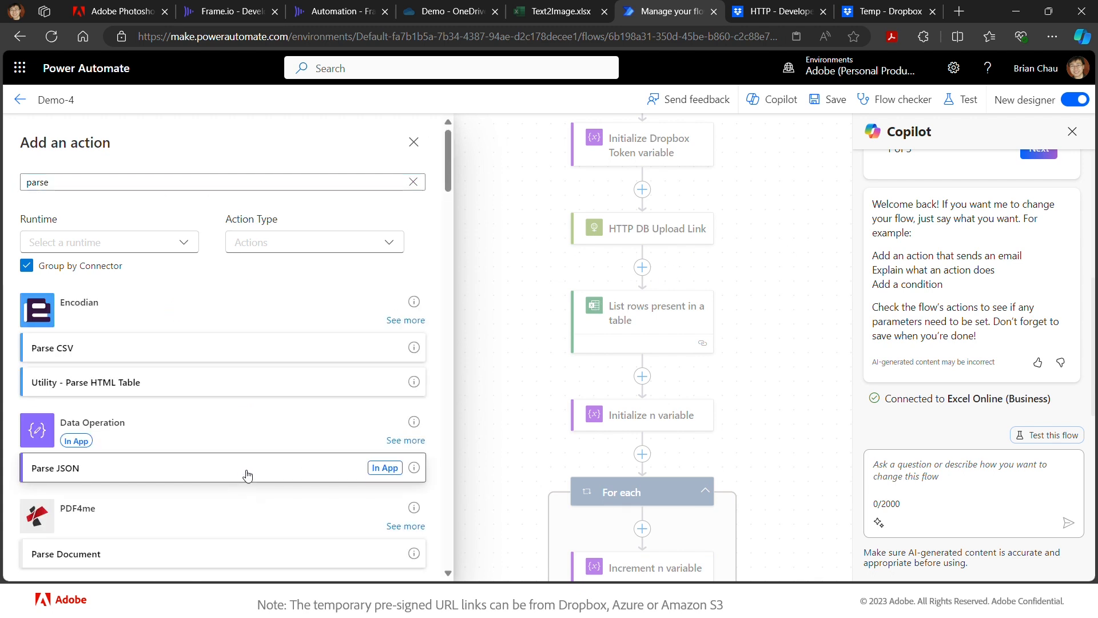
pyautogui.click(245, 467)
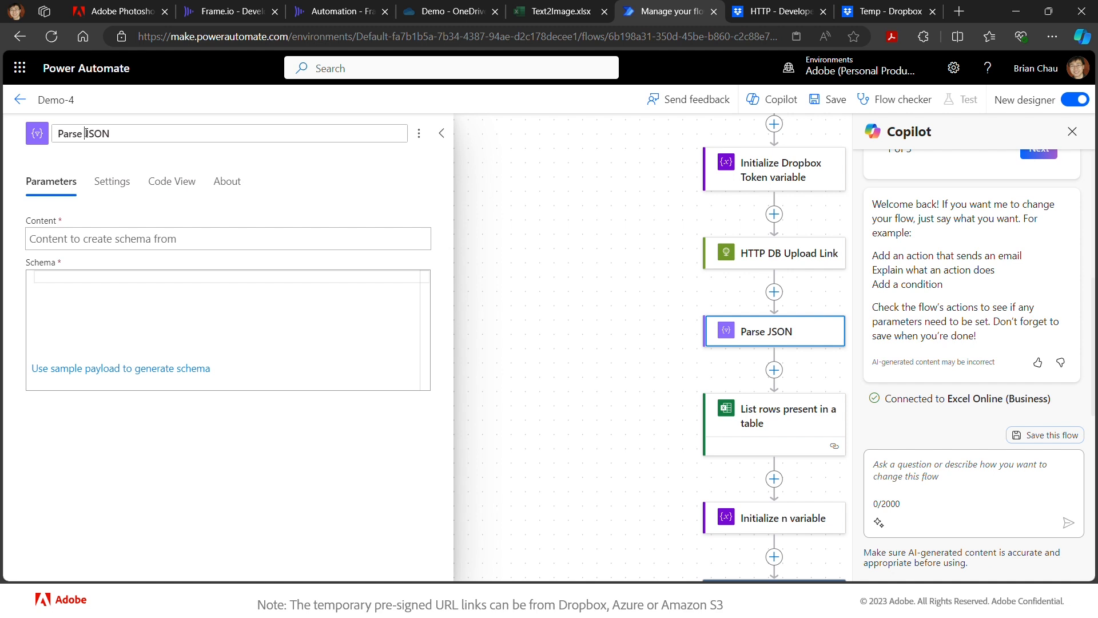
# - Rename it Parse DB Upload Link JSON and set Content to HTTP DB Upload Link's Body
pyautogui.click(85, 133)
pyautogui.write('DB Uplo')
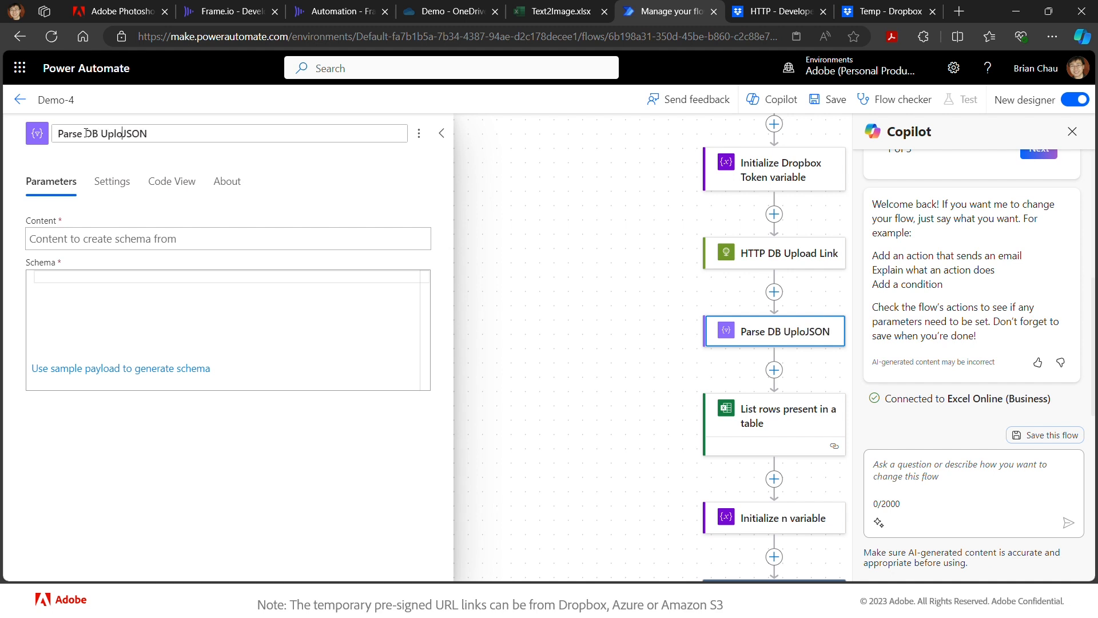
pyautogui.write('ad Link')
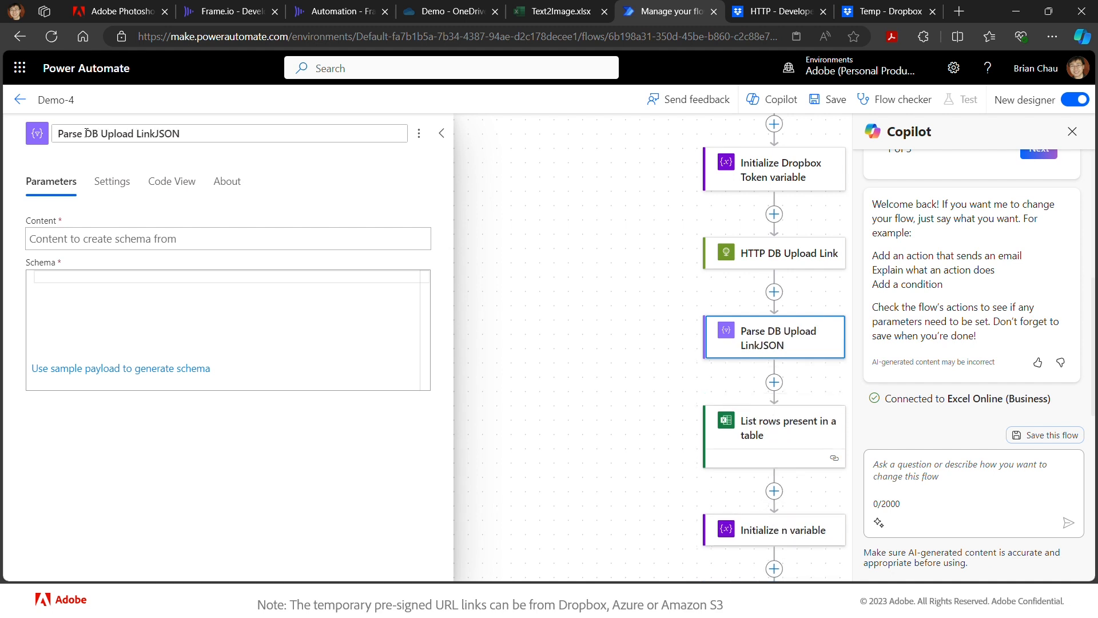
pyautogui.click(289, 242)
pyautogui.click(436, 237)
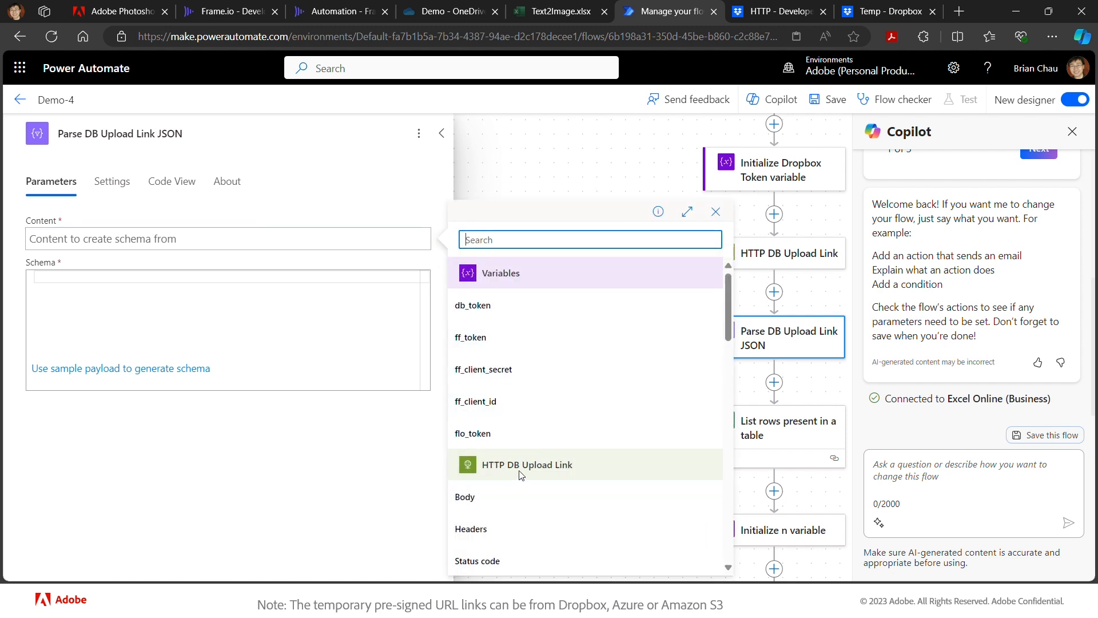
pyautogui.click(472, 499)
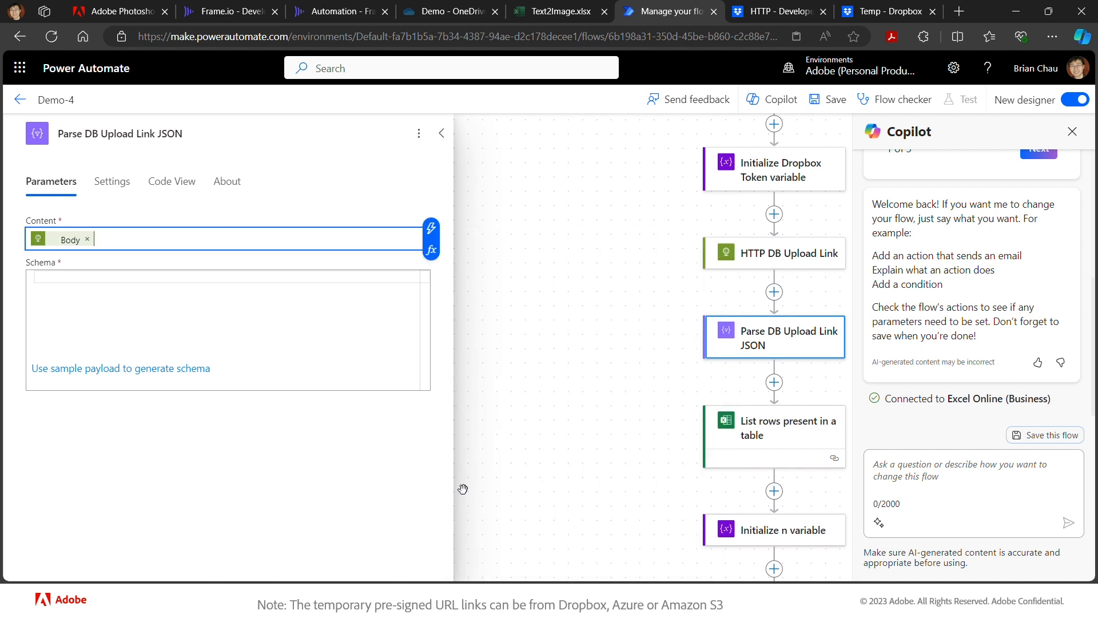
pyautogui.click(309, 275)
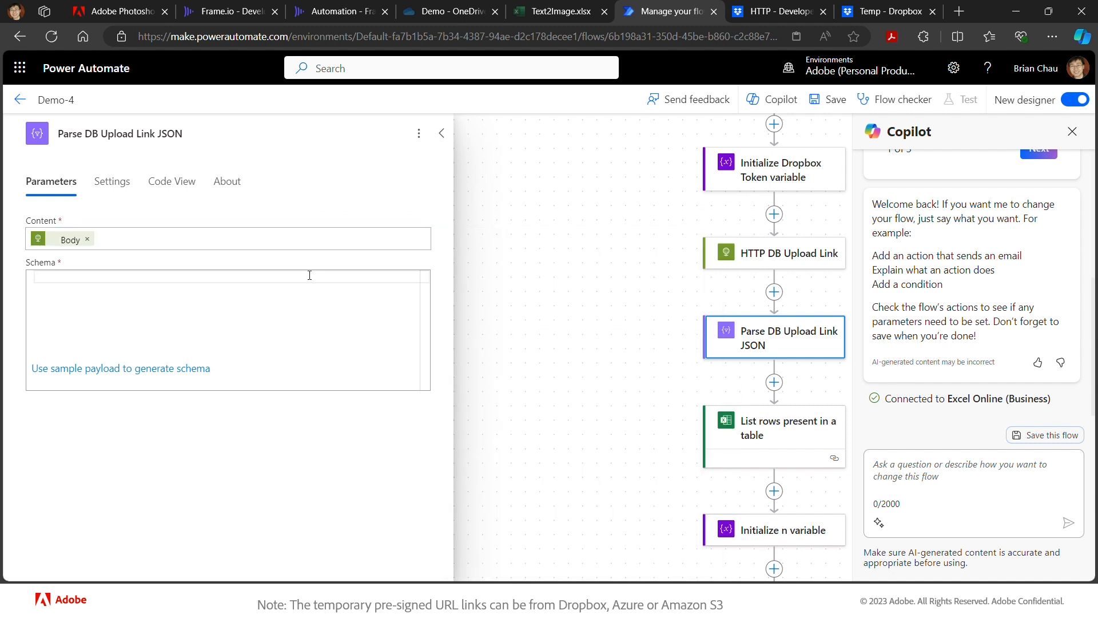
# - Generate the schema from a pasted sample payload containing a Dropbox link string
pyautogui.click(178, 370)
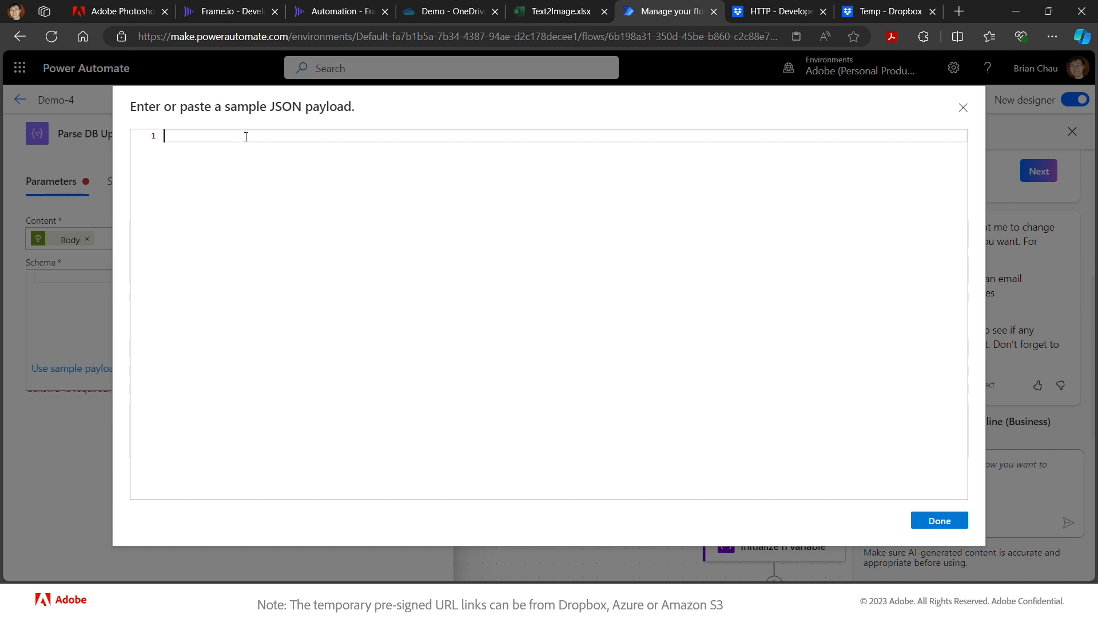
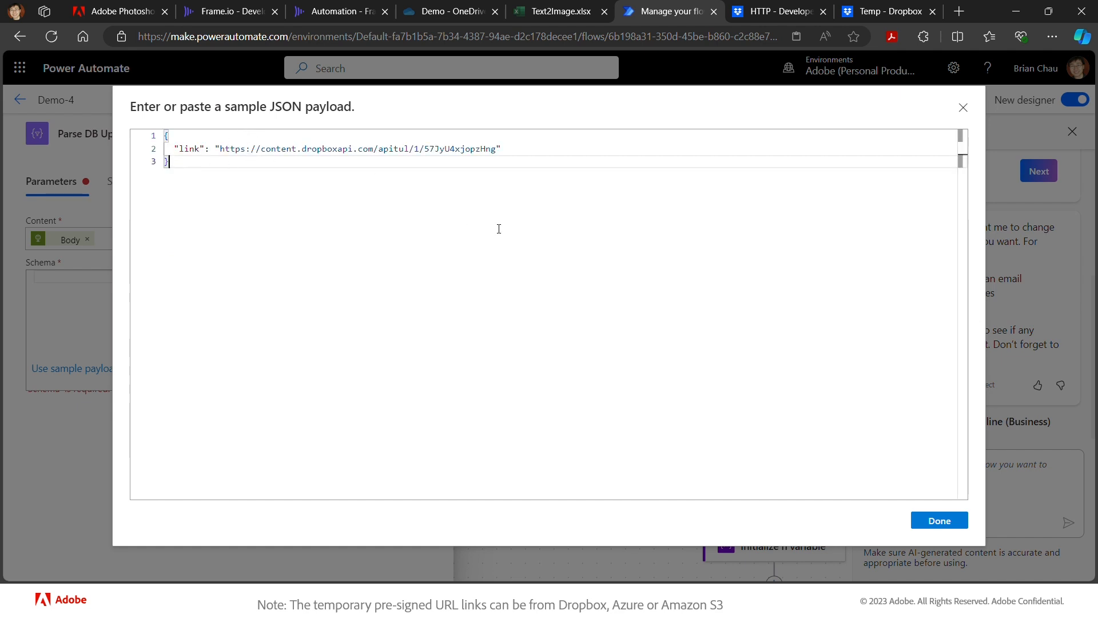
pyautogui.click(951, 521)
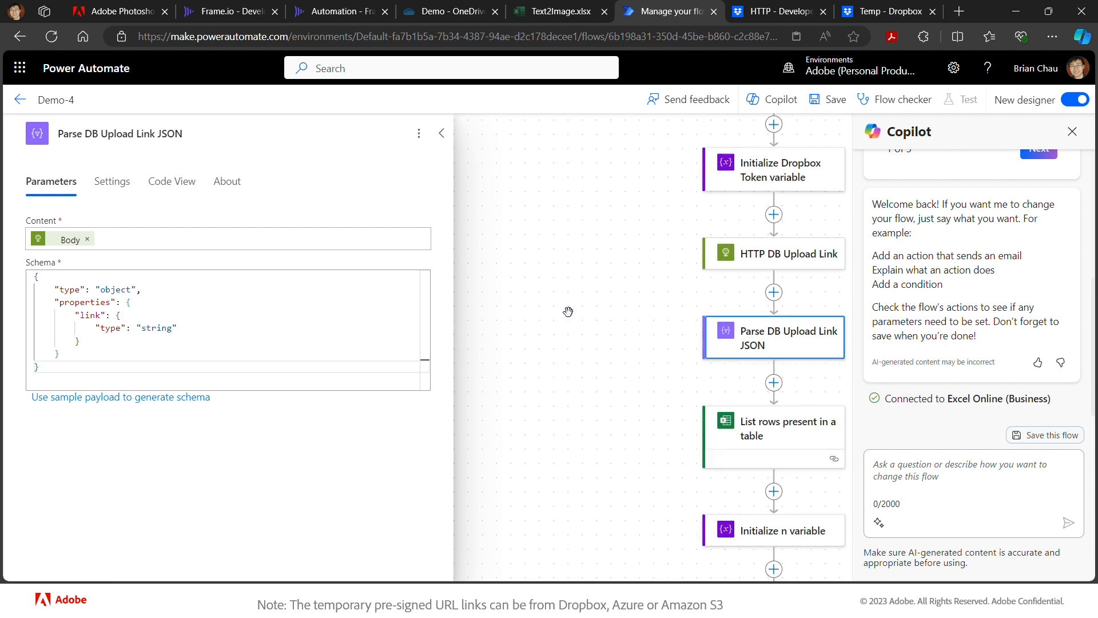
pyautogui.scroll(2, 568, 311)
pyautogui.scroll(3, 569, 311)
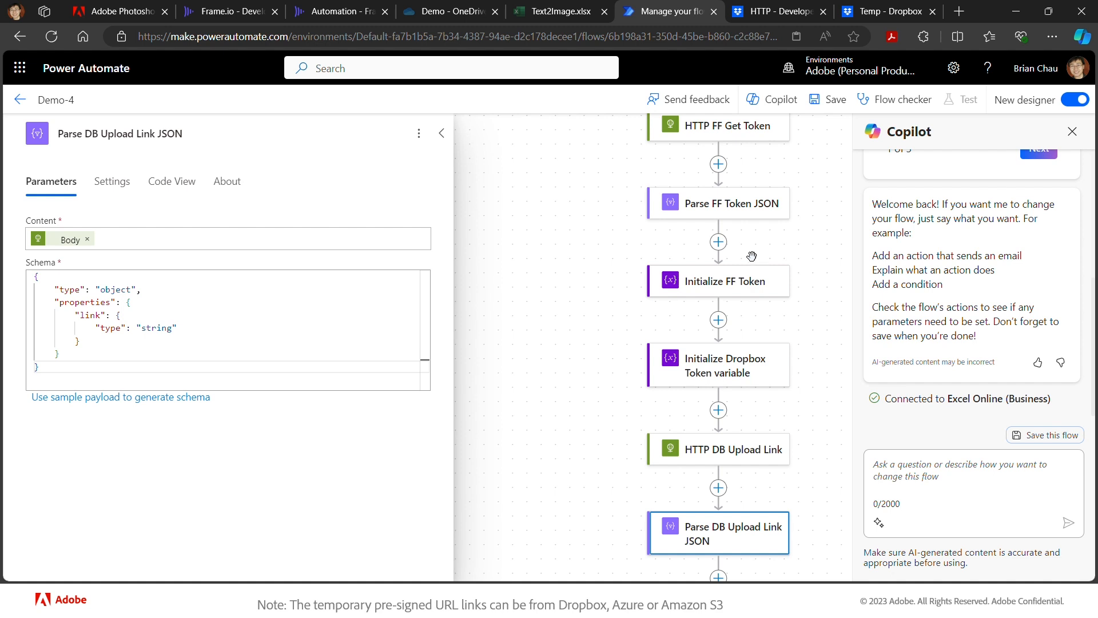
pyautogui.click(114, 12)
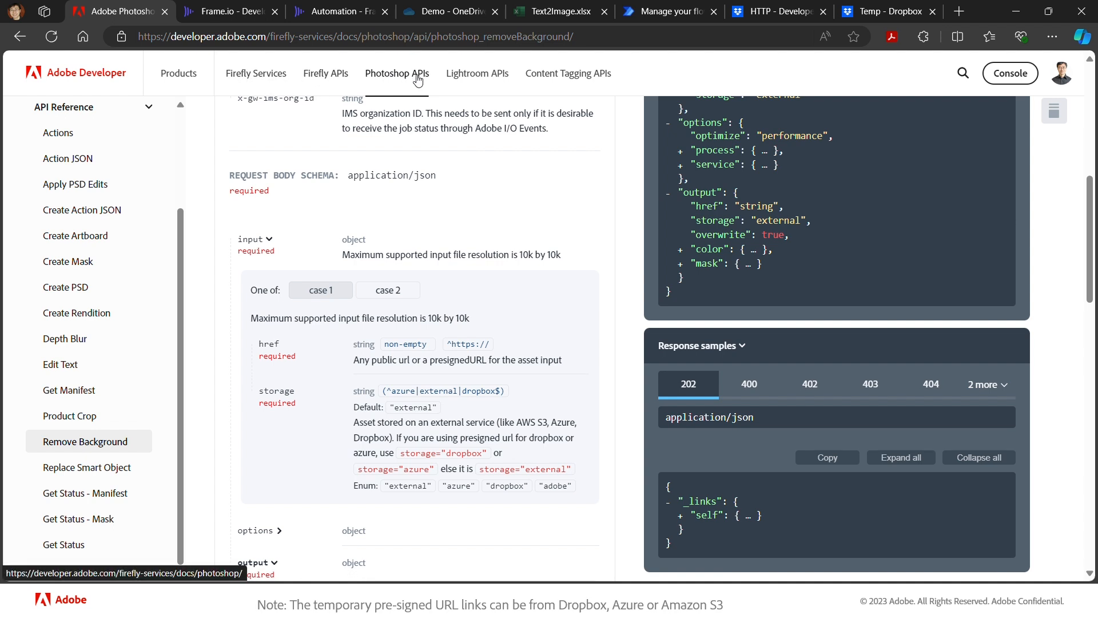
pyautogui.click(110, 450)
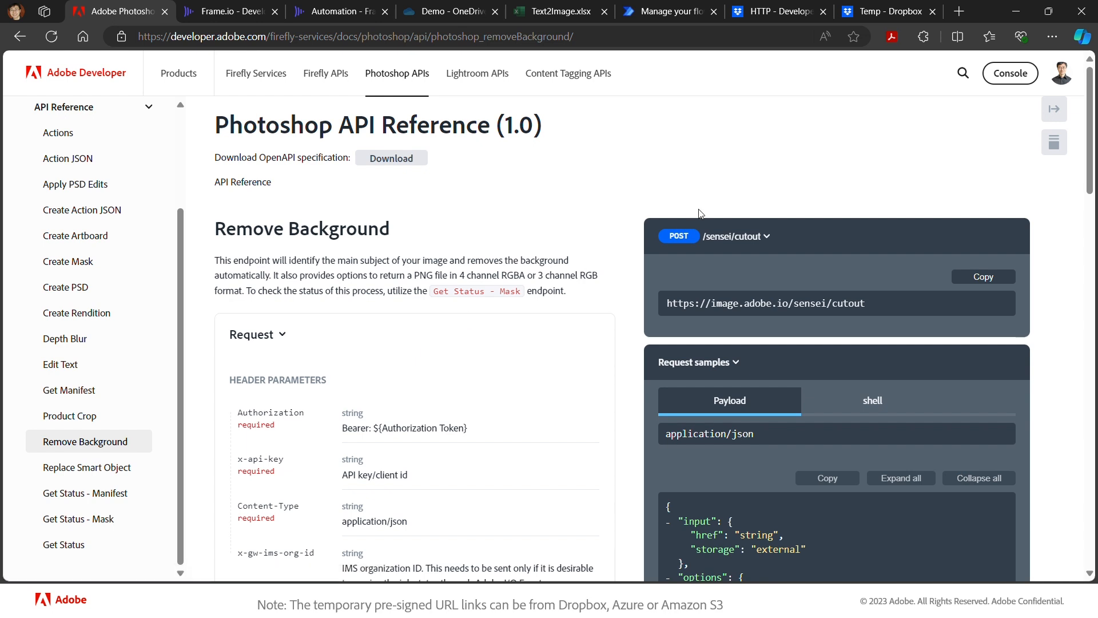
pyautogui.click(684, 243)
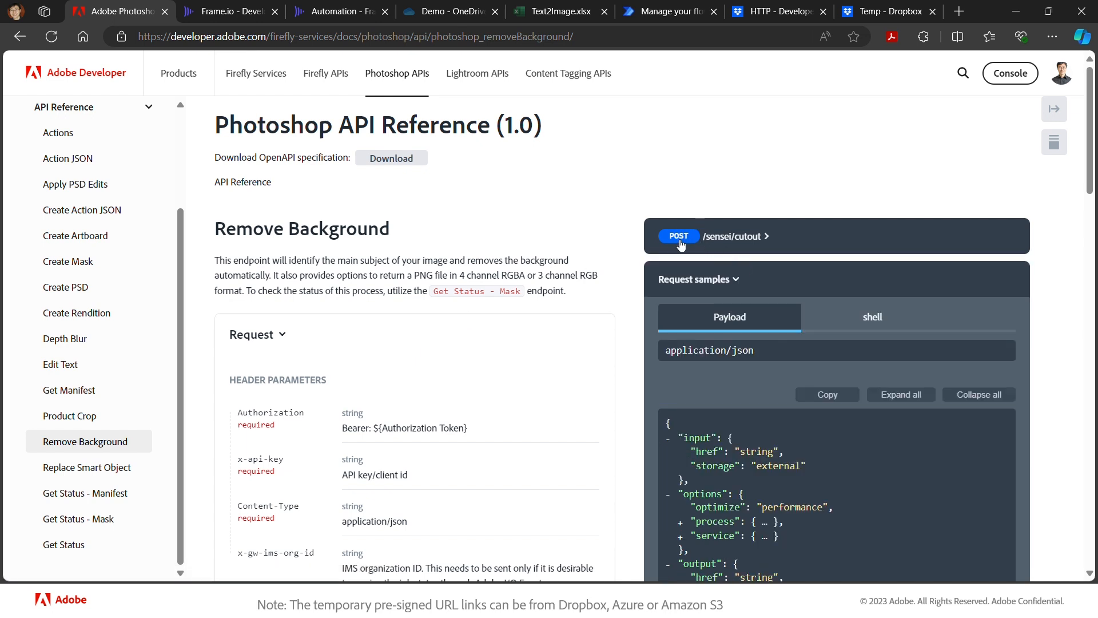
pyautogui.click(685, 244)
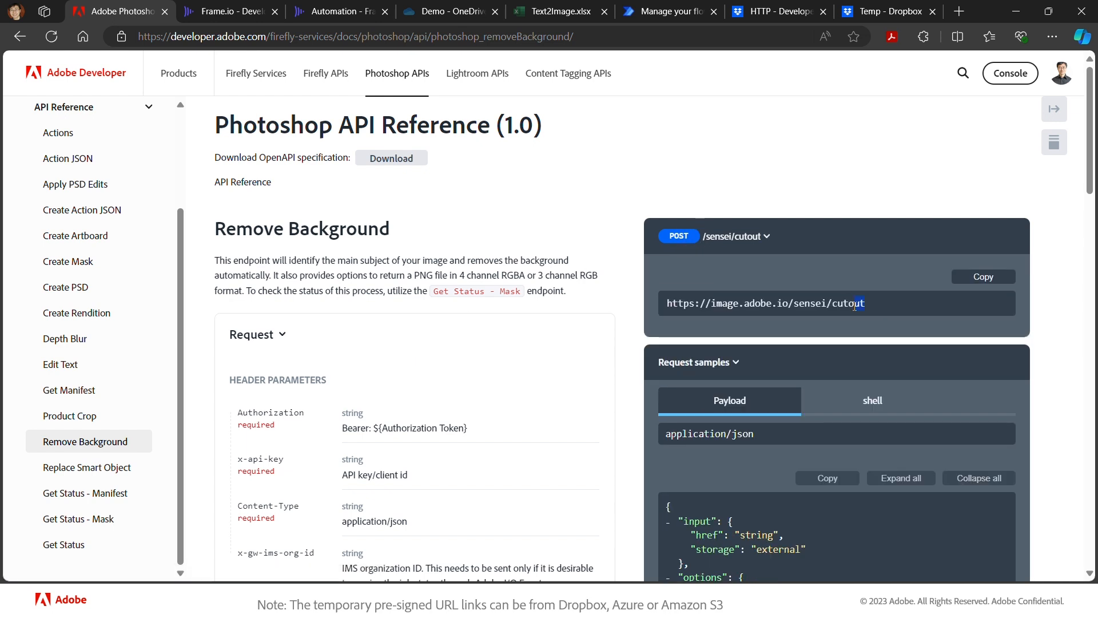
pyautogui.click(983, 278)
pyautogui.scroll(-3, 276, 433)
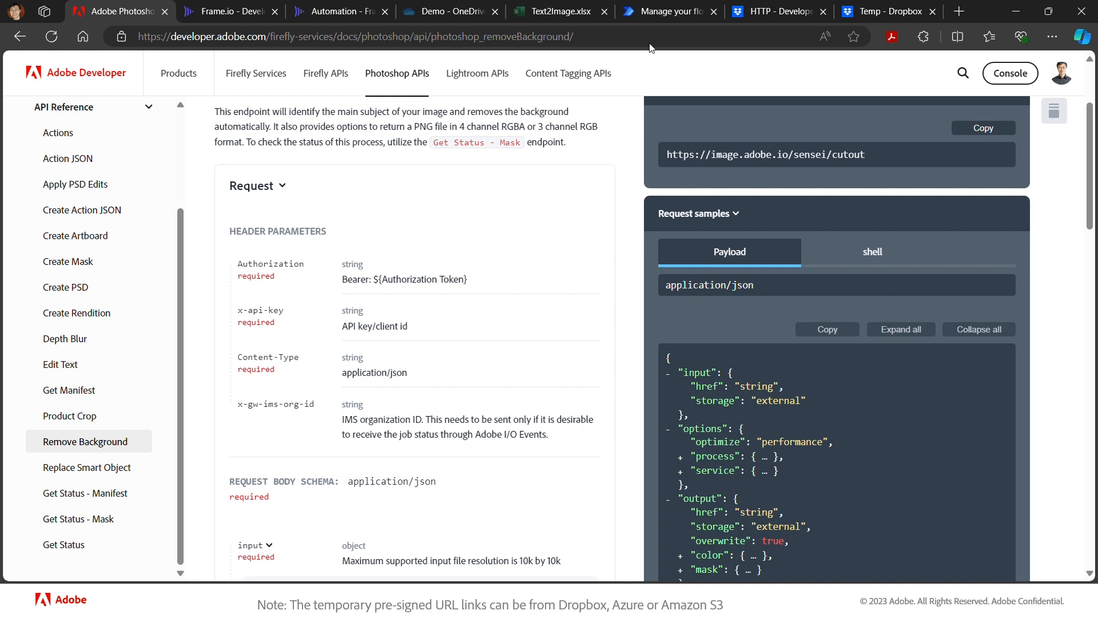
pyautogui.click(672, 11)
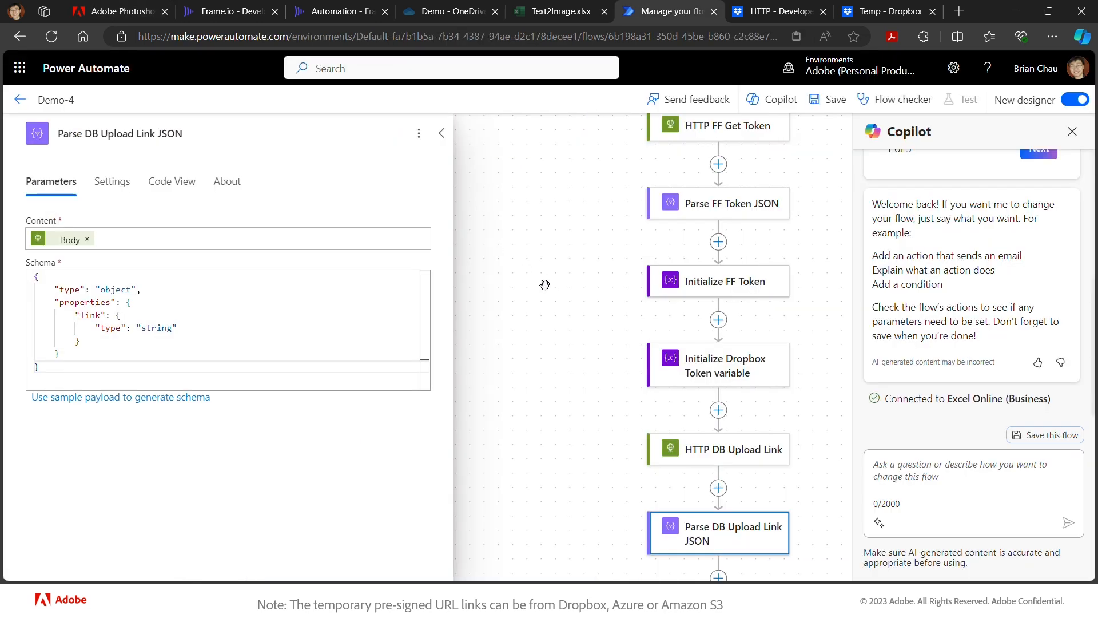
# - Add a new HTTP action after Parse DB Upload Link JSON
pyautogui.scroll(-5, 540, 369)
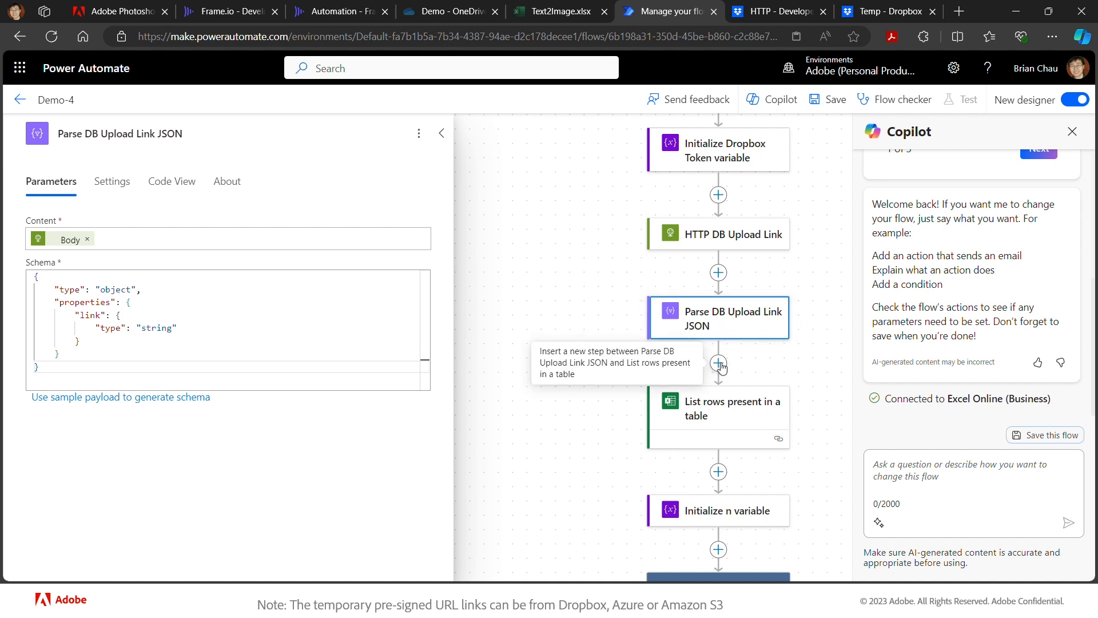
pyautogui.click(719, 363)
pyautogui.click(754, 418)
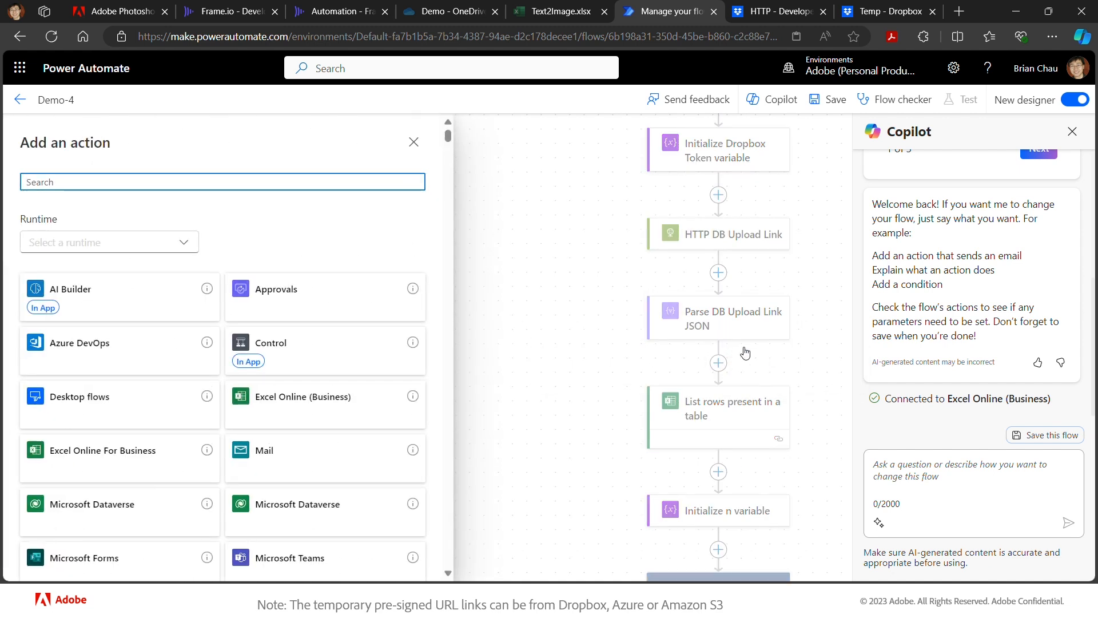
pyautogui.click(317, 183)
pyautogui.write('h')
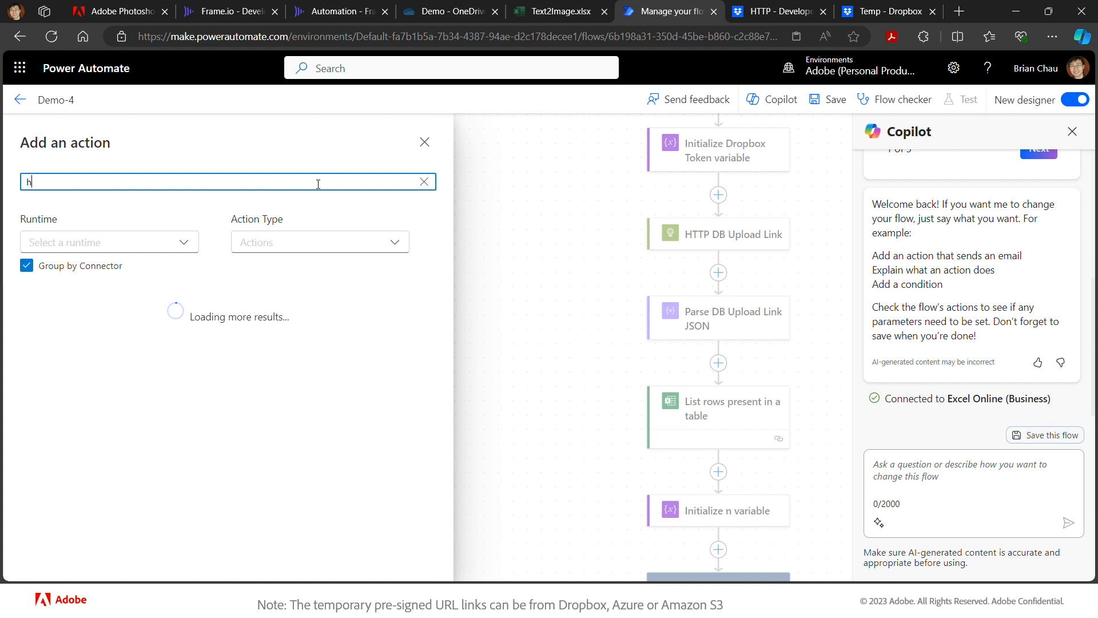
pyautogui.write('ttp')
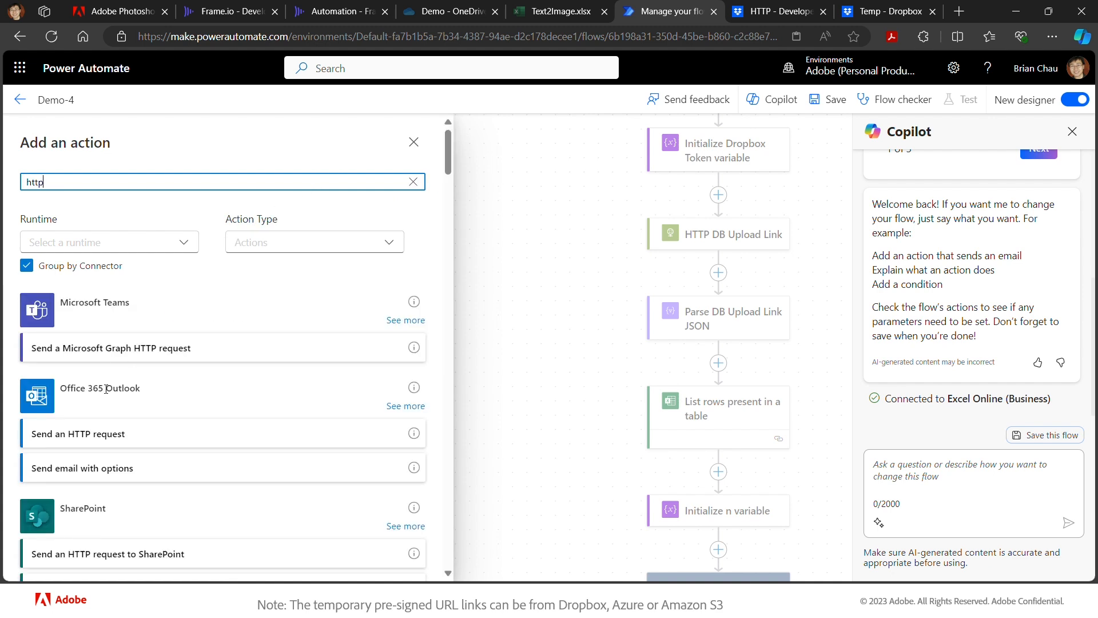
pyautogui.scroll(-5, 134, 349)
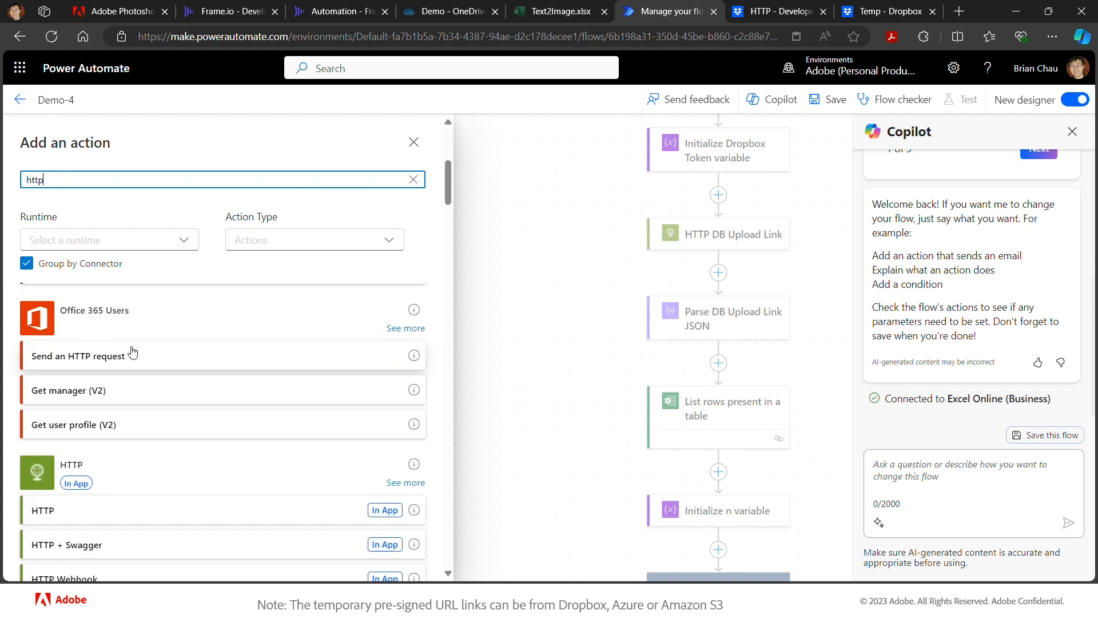
pyautogui.click(74, 515)
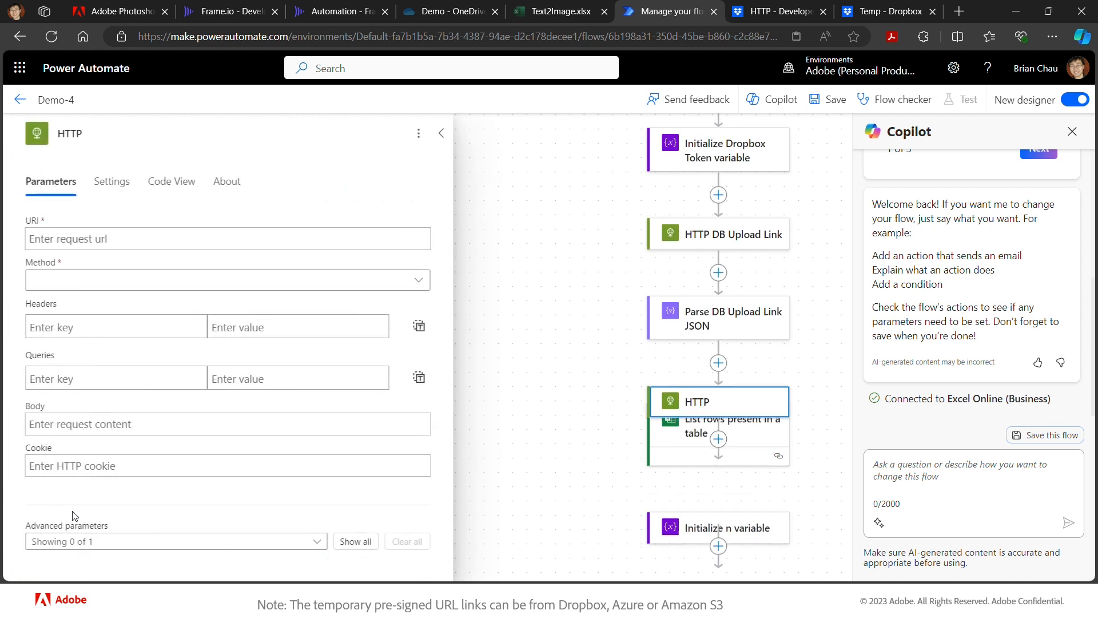
pyautogui.click(154, 236)
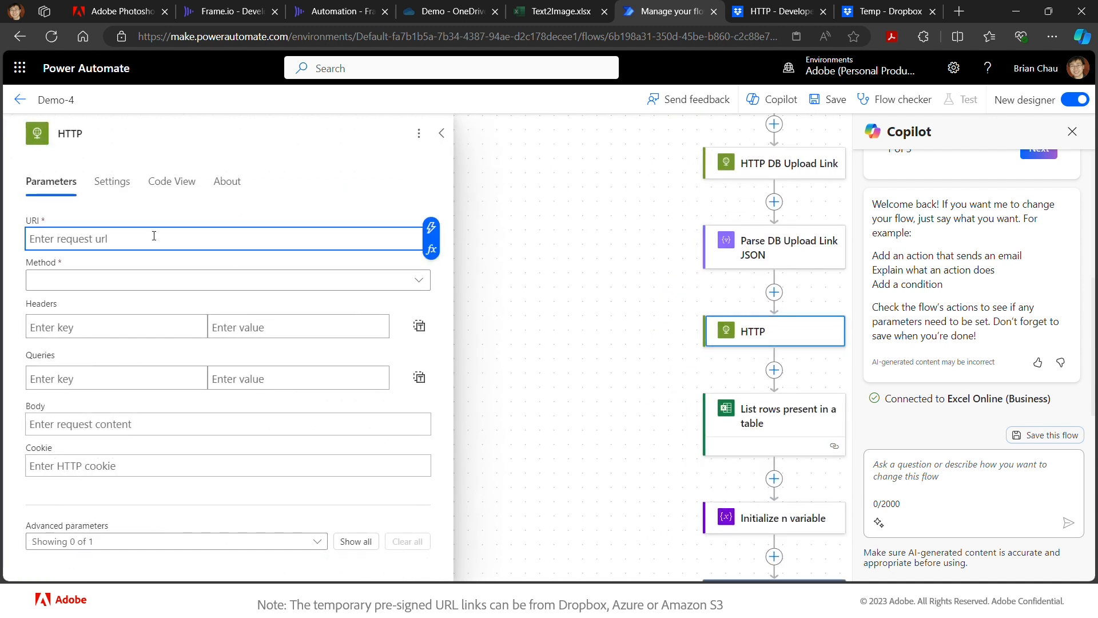
pyautogui.hotkey('ctrl', 'v')
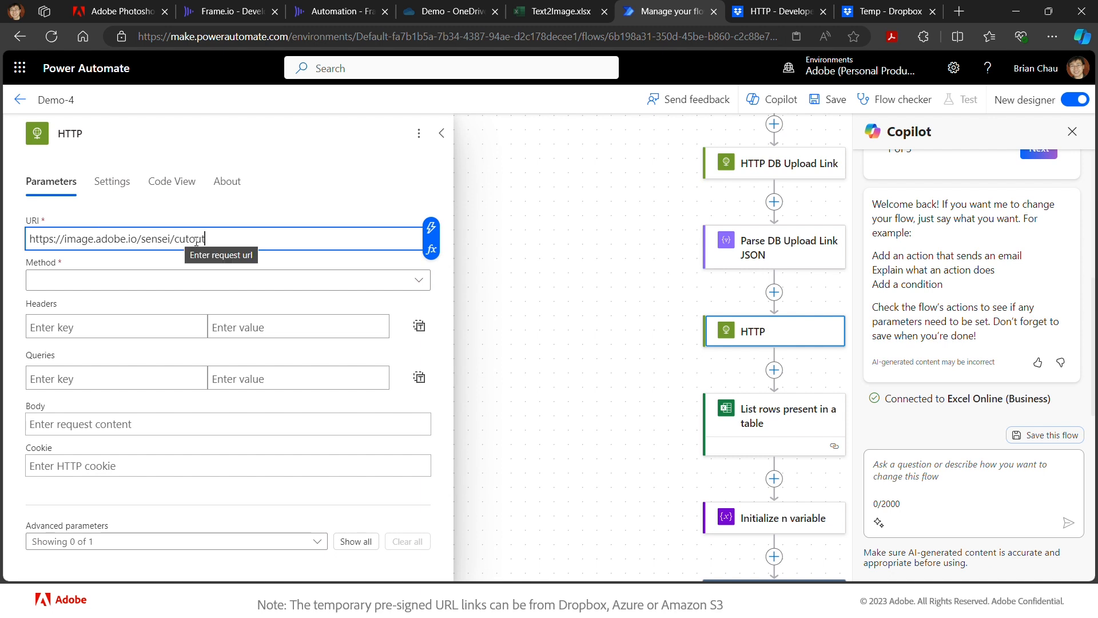
pyautogui.click(137, 291)
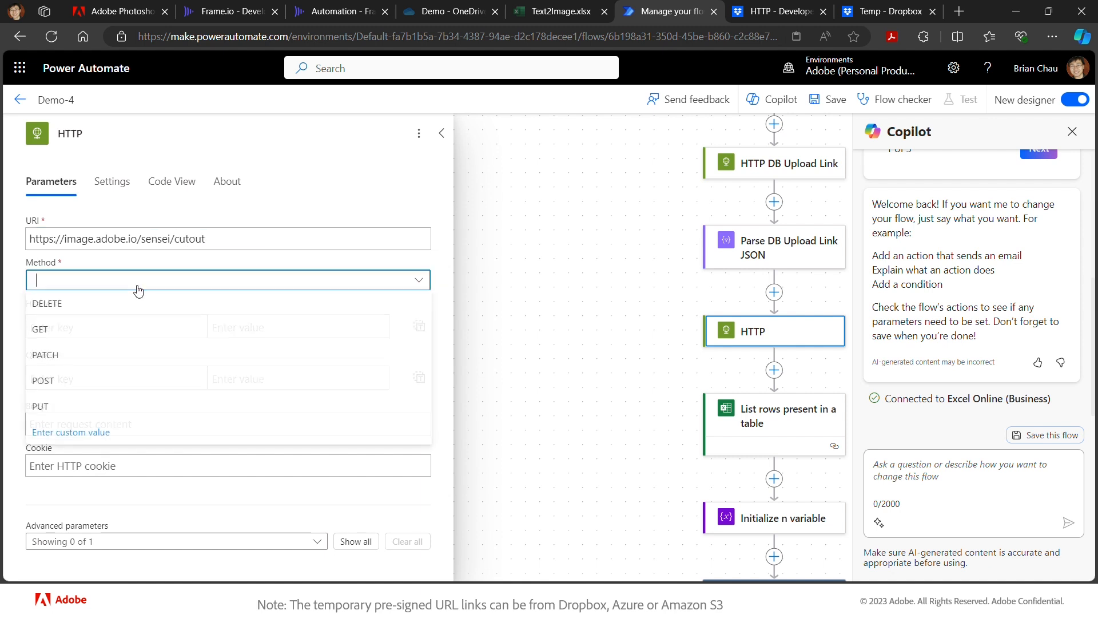
pyautogui.click(80, 382)
pyautogui.click(104, 323)
pyautogui.write('Con')
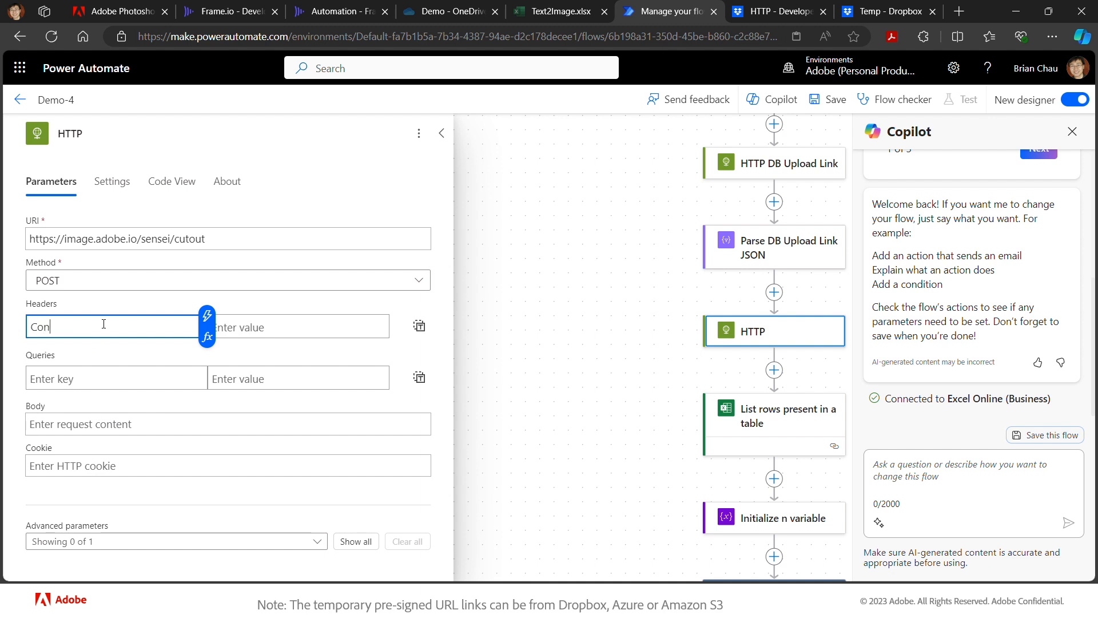
pyautogui.write('tent-Type')
pyautogui.press('Tab')
pyautogui.write('appli')
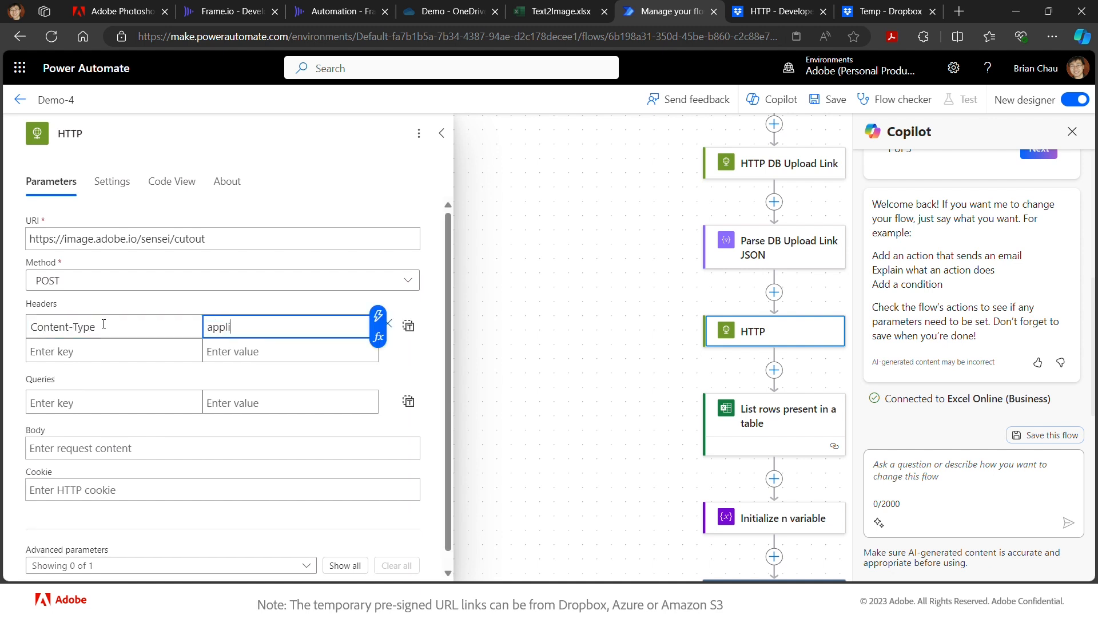
pyautogui.write('cation/json')
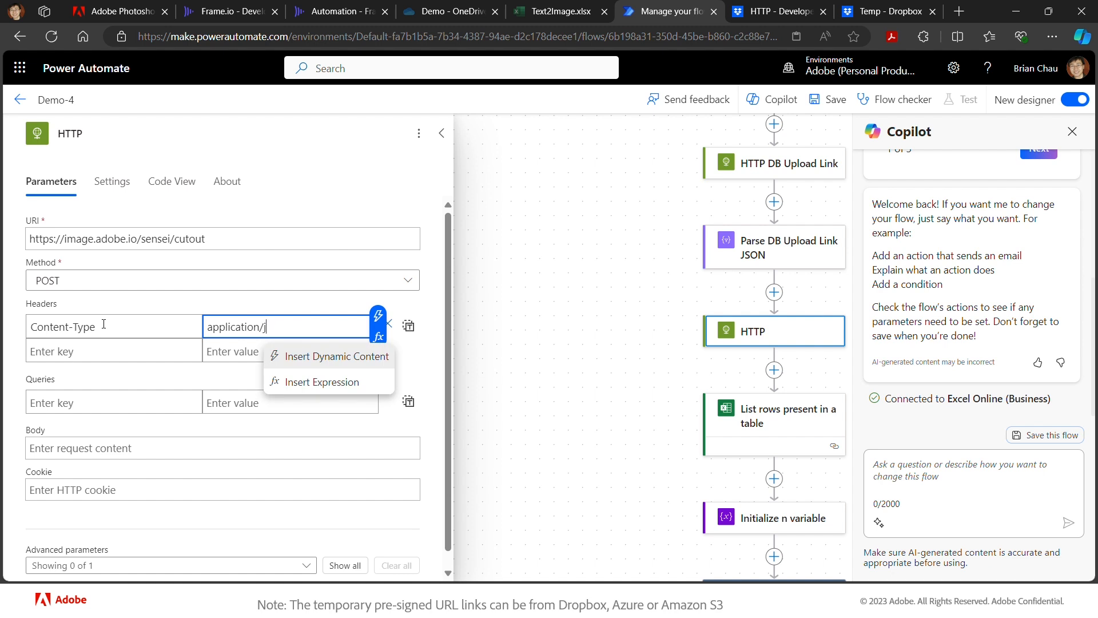
# - Add headers x-api-key = ff_client_id and Authorization = Bearer ff_token
pyautogui.click(43, 353)
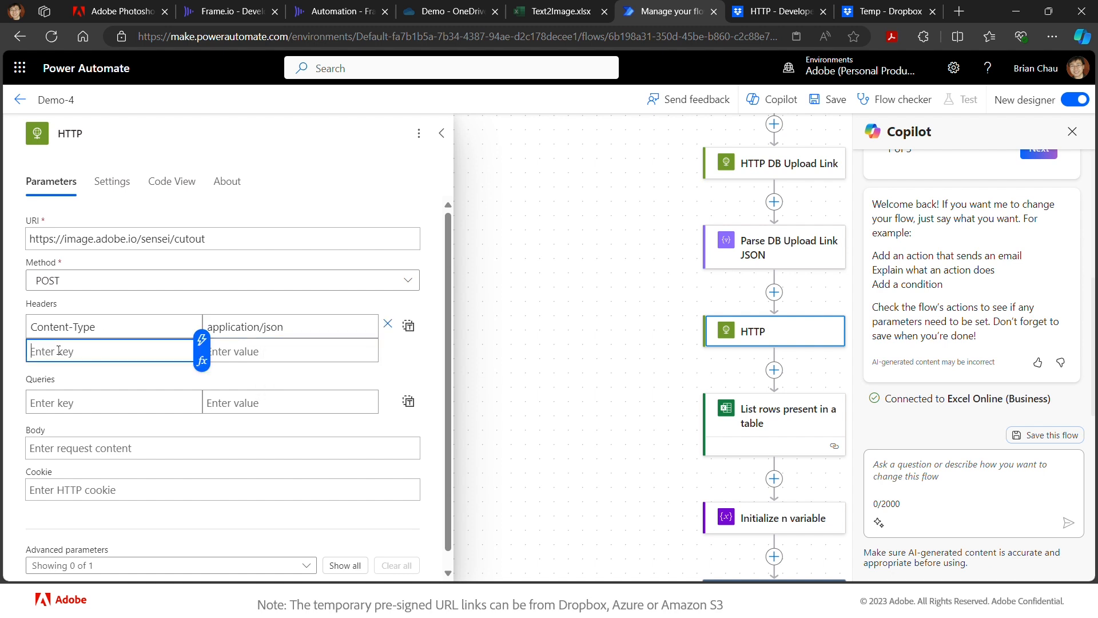
pyautogui.write('x-api-key')
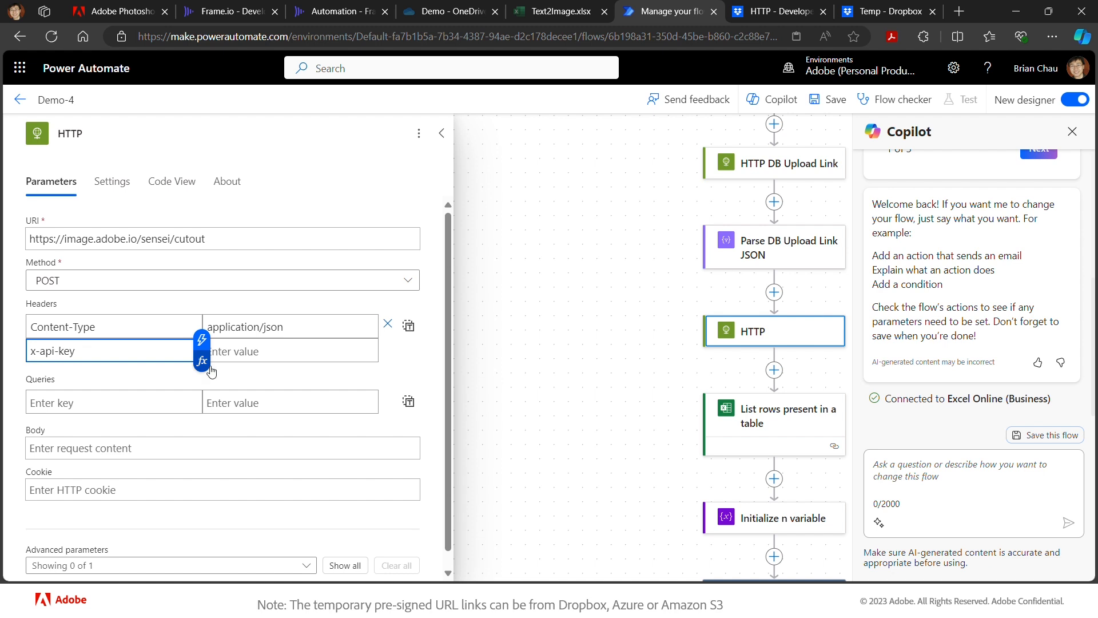
pyautogui.click(271, 351)
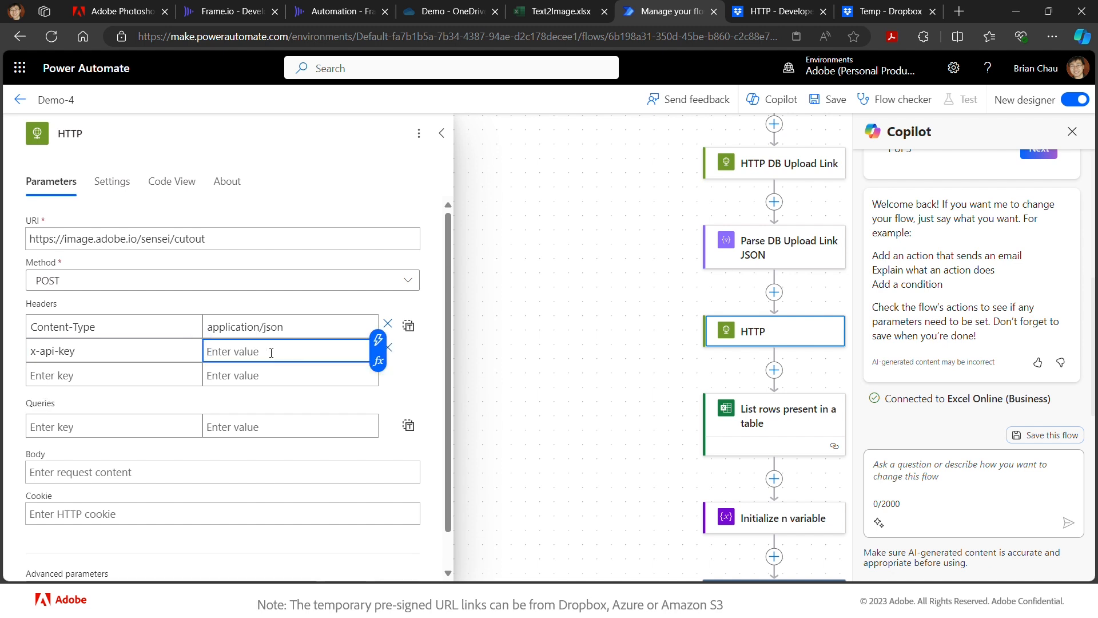
pyautogui.click(378, 339)
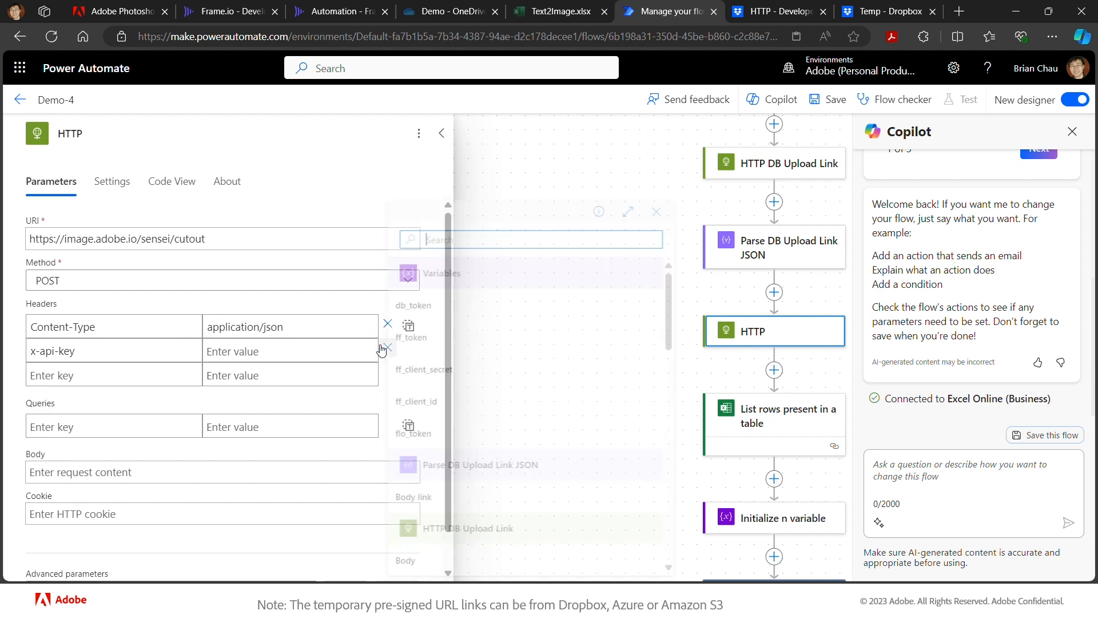
pyautogui.click(438, 408)
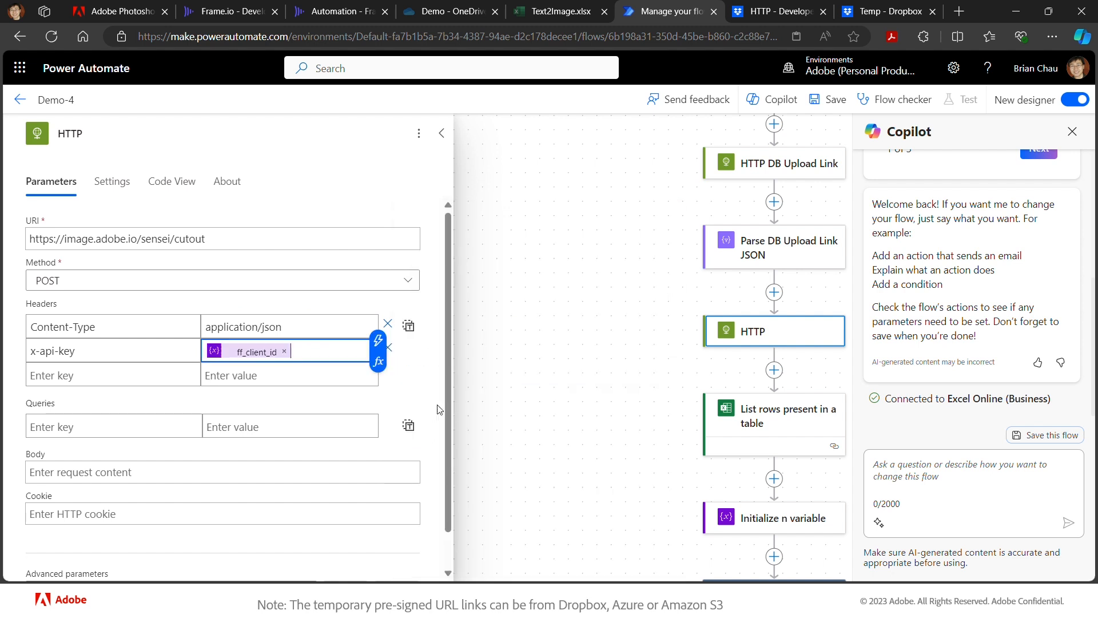
pyautogui.click(173, 376)
pyautogui.write('Author')
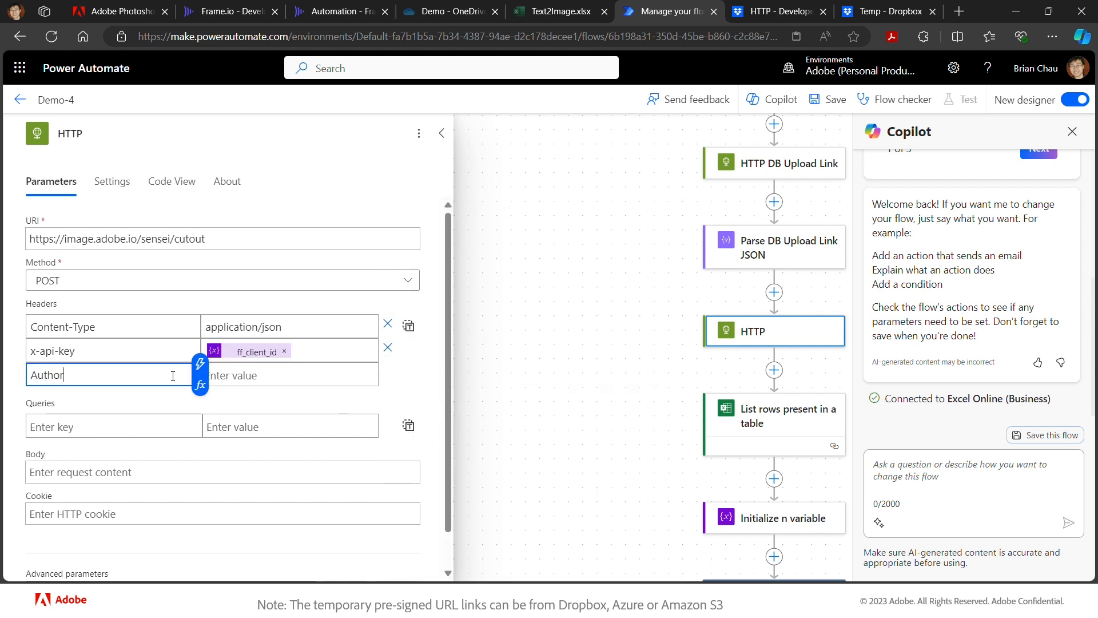
pyautogui.write('ization')
pyautogui.click(261, 369)
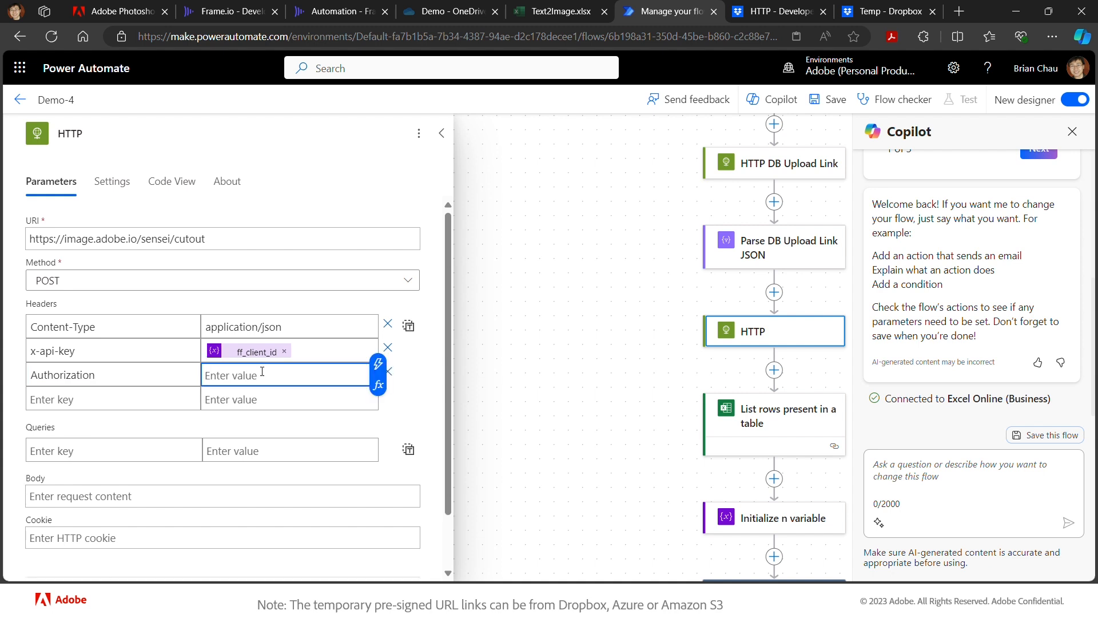
pyautogui.write('Bearer')
pyautogui.click(378, 363)
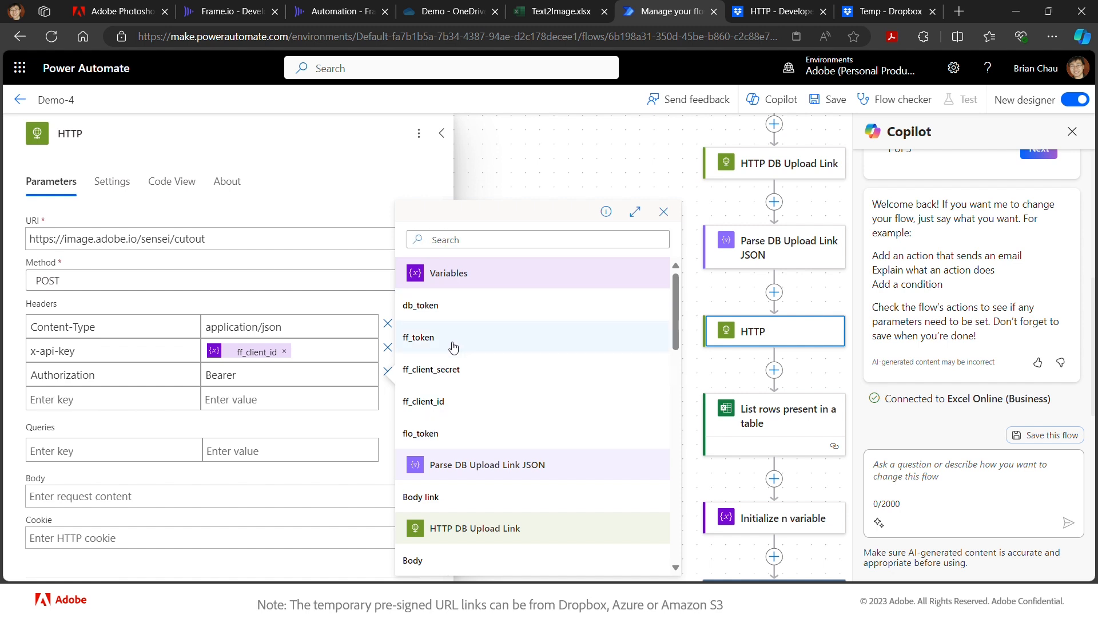
pyautogui.click(452, 345)
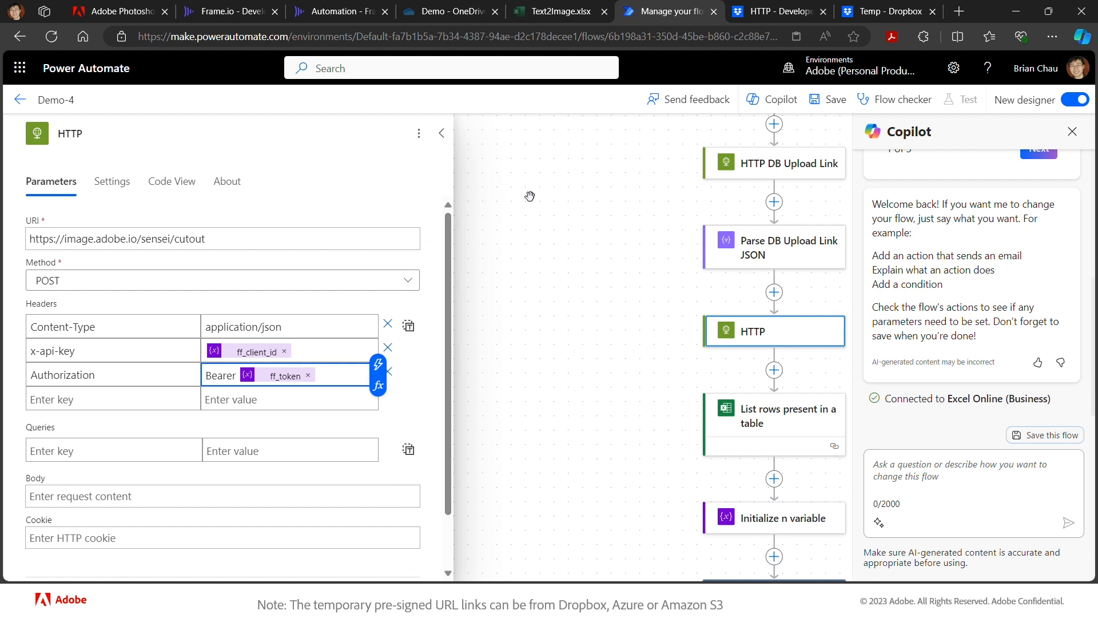
pyautogui.click(123, 12)
# - Review Remove Background's input and output schemas and copy its sample request JSON
pyautogui.scroll(-4, 430, 465)
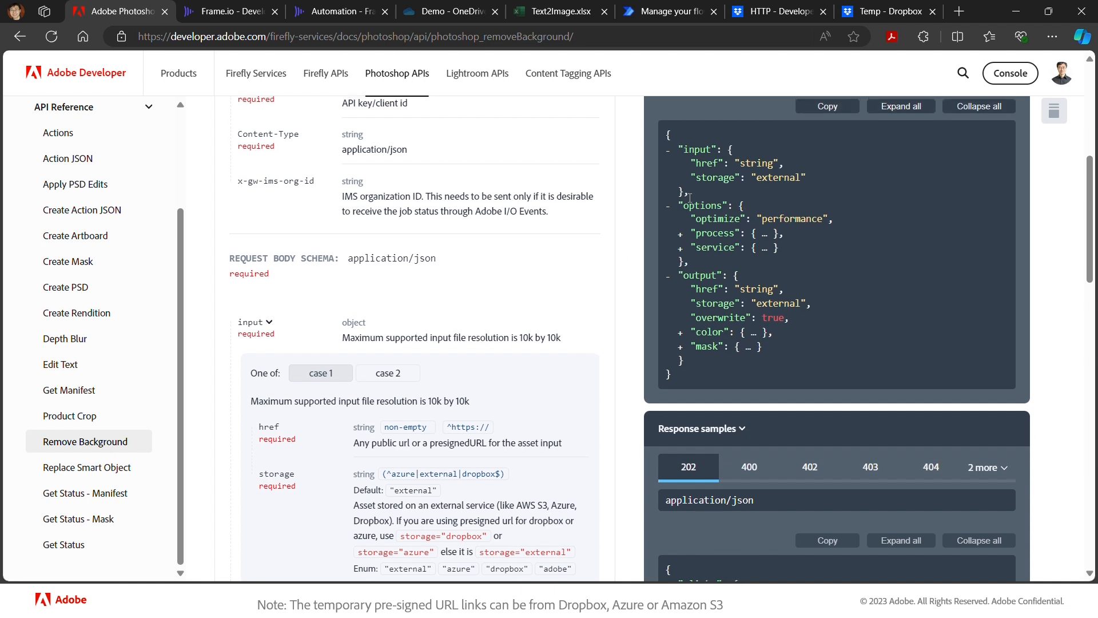
pyautogui.scroll(1, 690, 197)
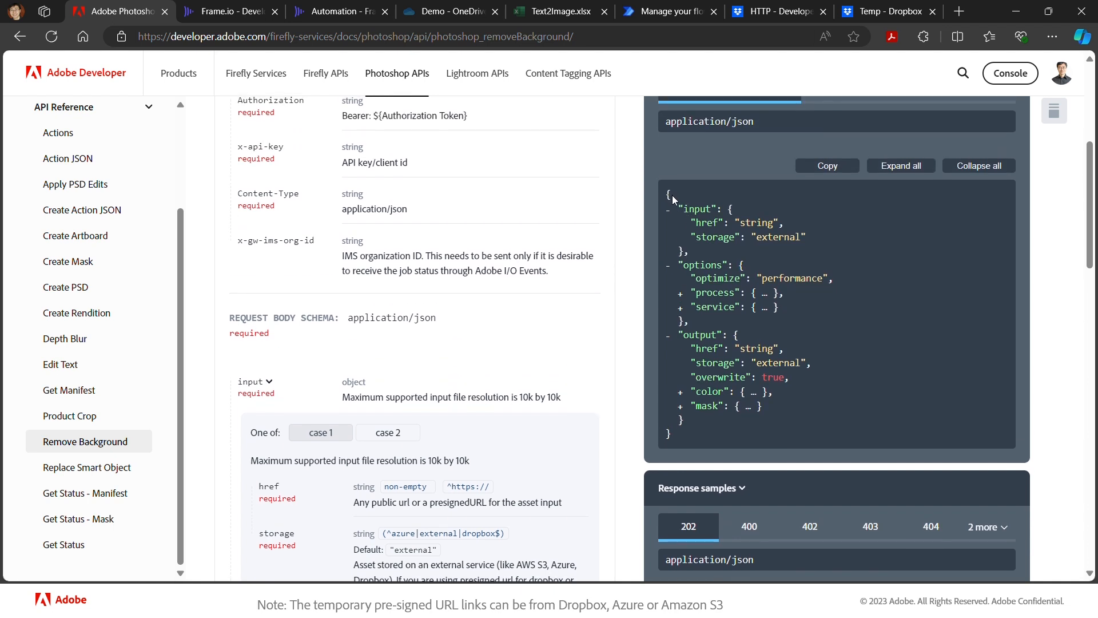
pyautogui.scroll(1, 672, 195)
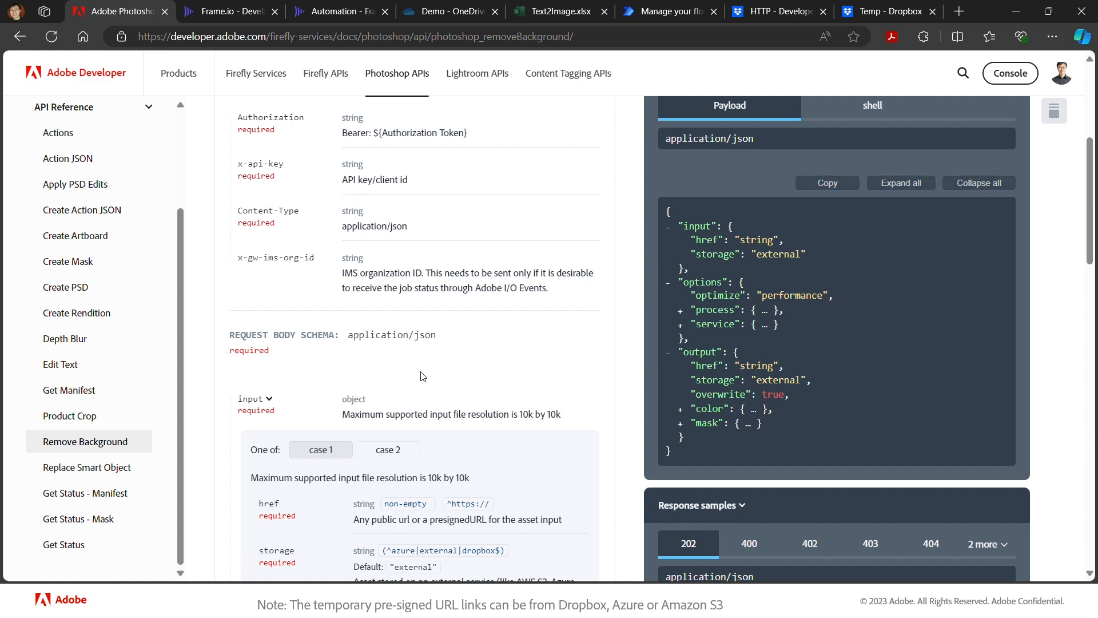
pyautogui.scroll(-3, 260, 409)
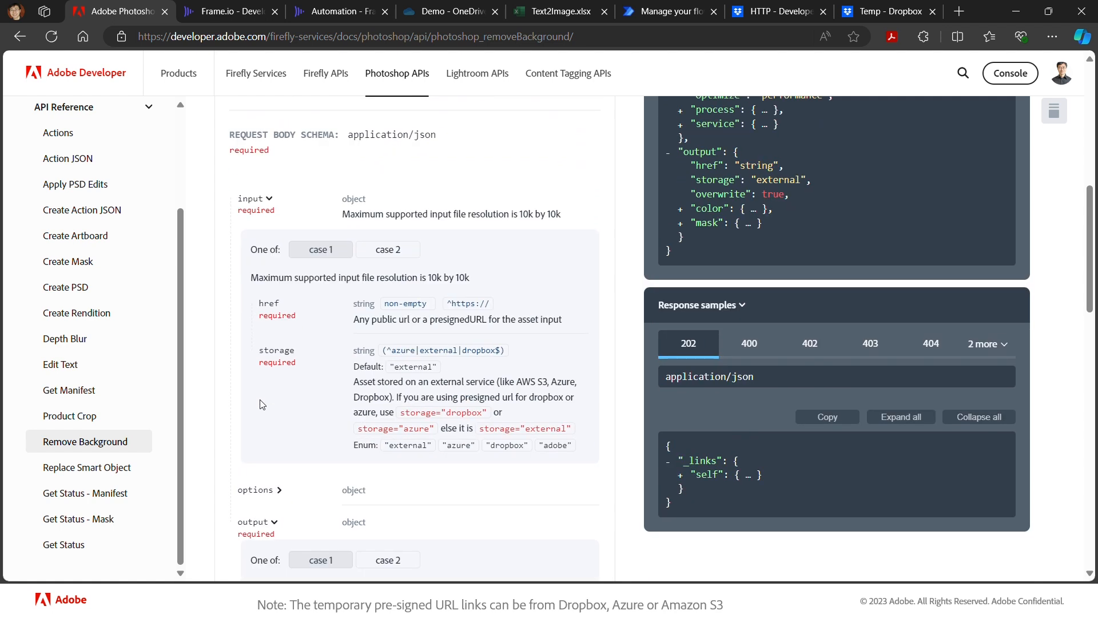
pyautogui.click(270, 200)
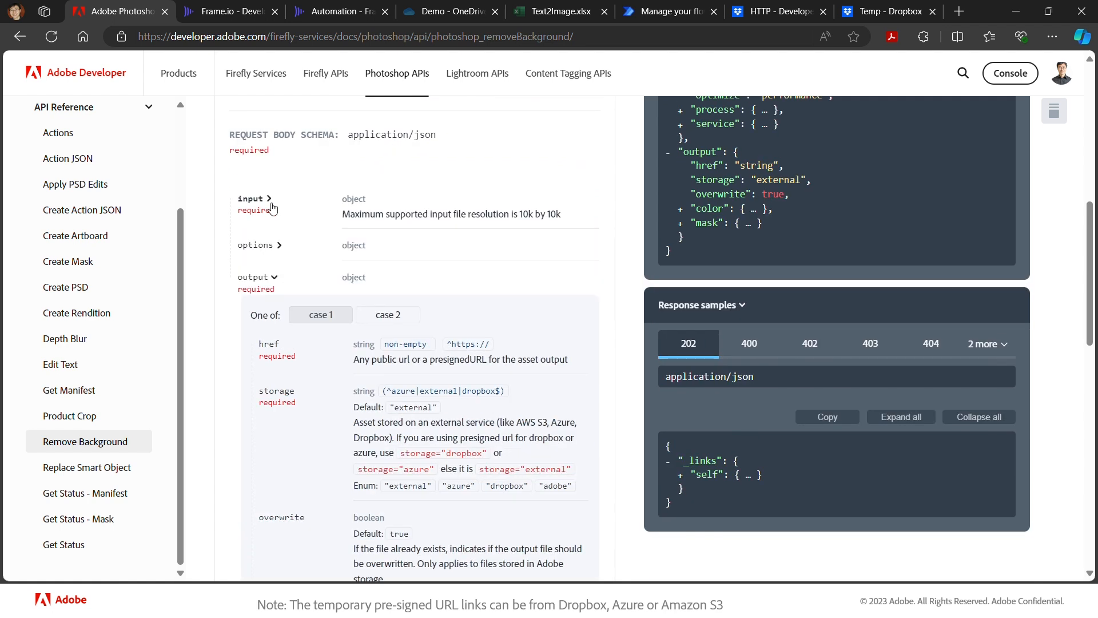
pyautogui.click(275, 279)
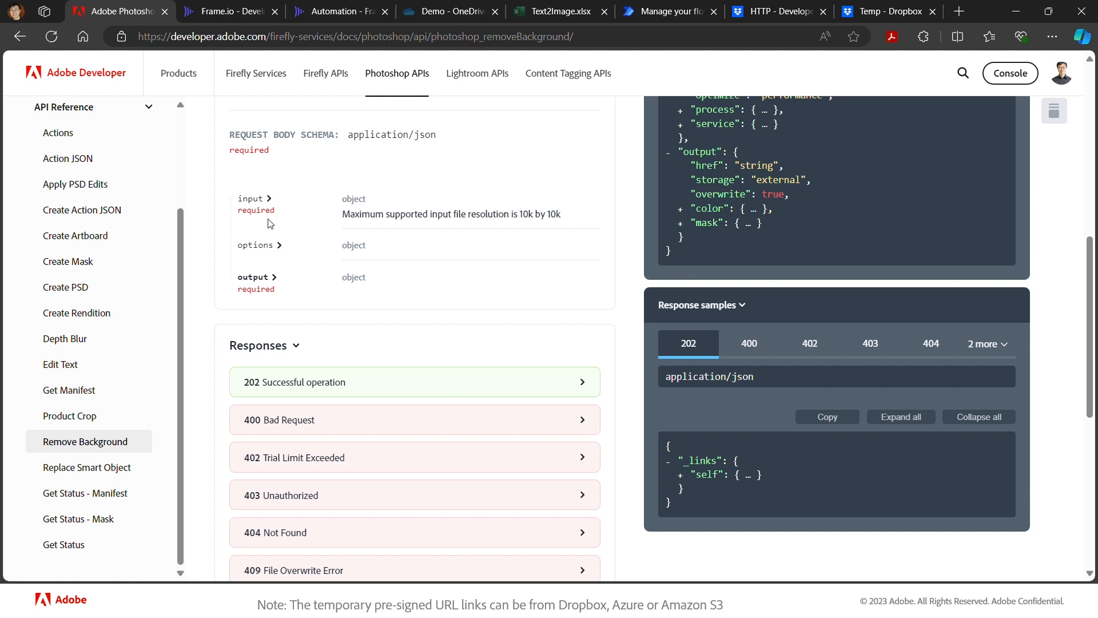
pyautogui.click(269, 200)
pyautogui.click(269, 200)
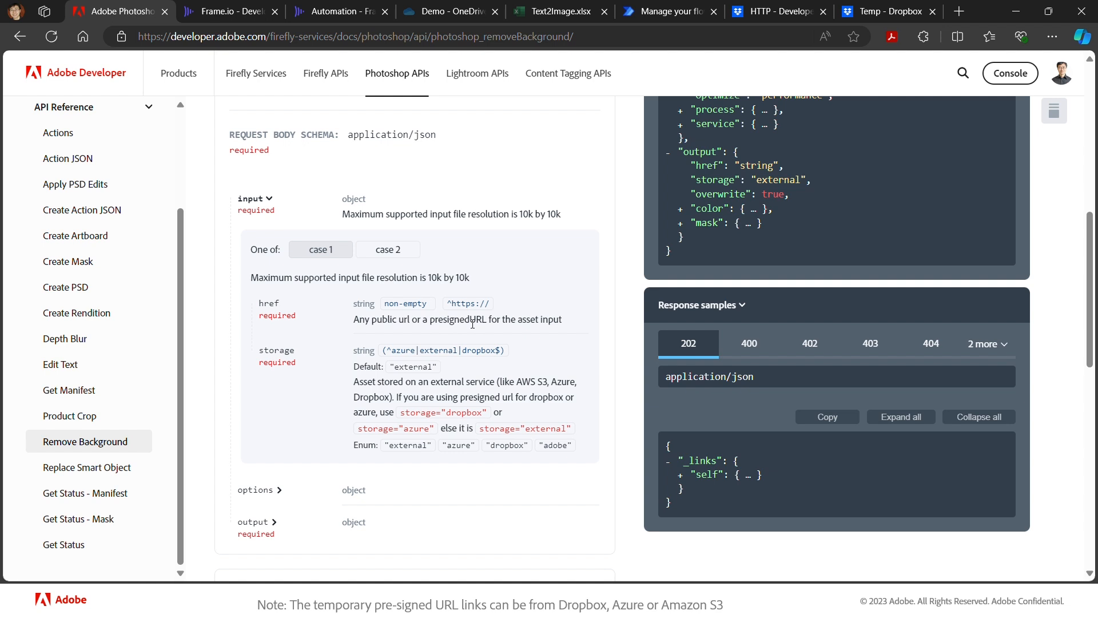
pyautogui.click(271, 200)
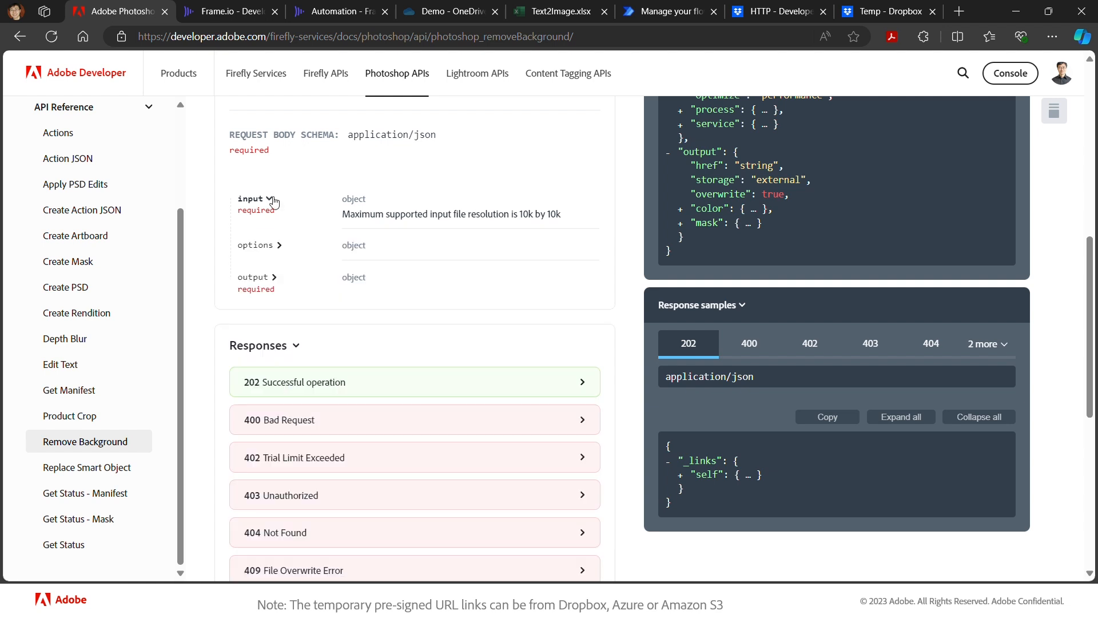
pyautogui.click(273, 280)
pyautogui.scroll(-1, 314, 333)
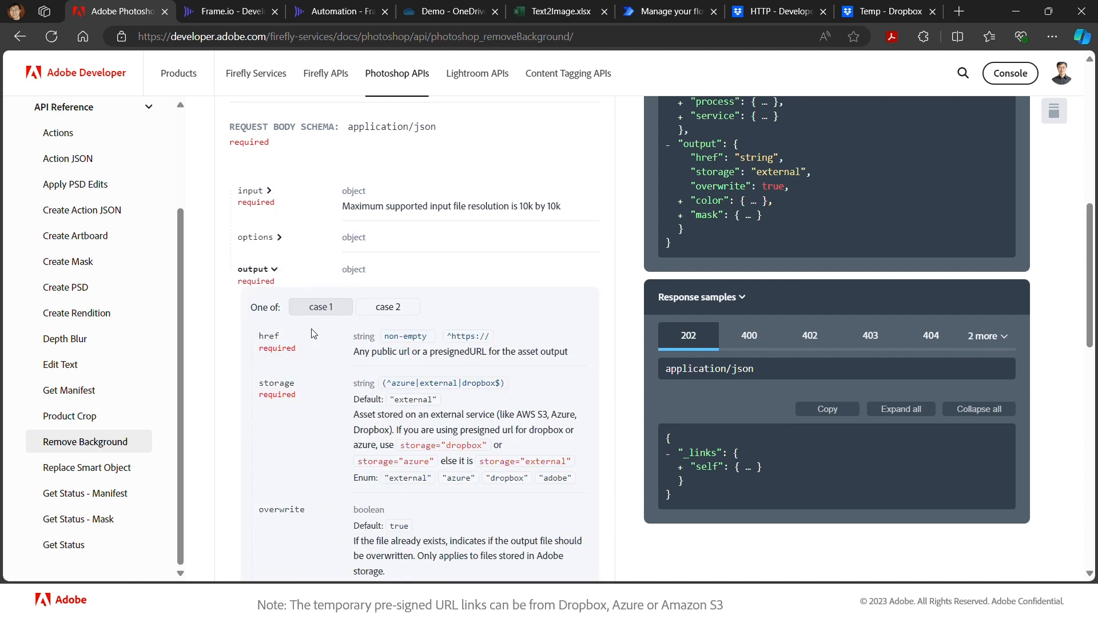
pyautogui.scroll(-2, 313, 334)
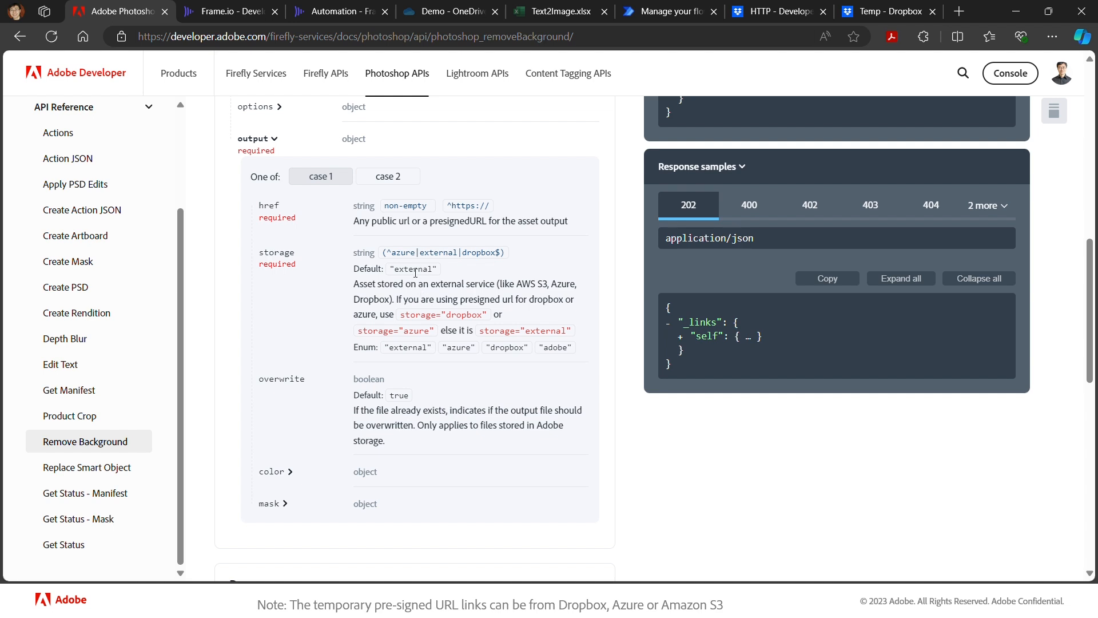
pyautogui.scroll(5, 330, 268)
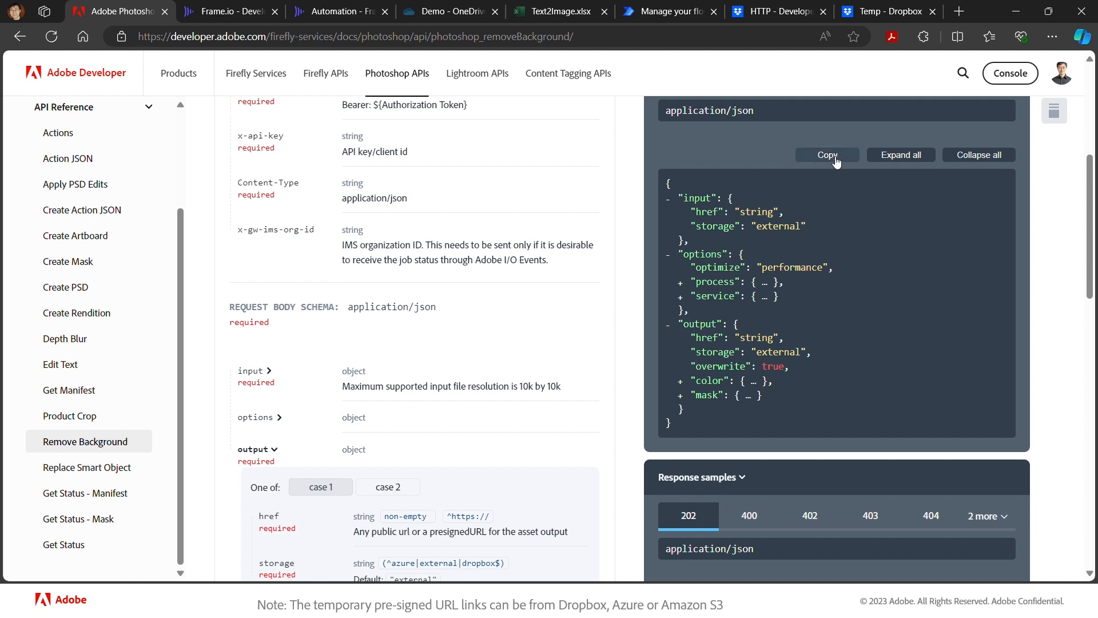
pyautogui.click(835, 162)
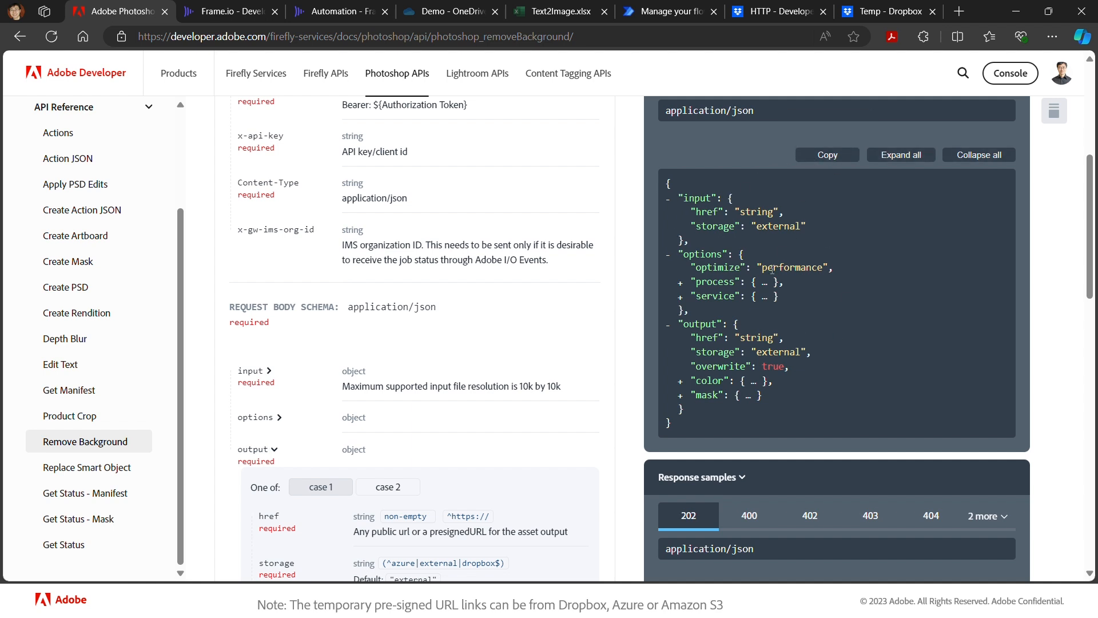
pyautogui.click(666, 14)
# - Paste the Remove Background JSON into Body, delete the options block, and clear the input href value
pyautogui.click(84, 496)
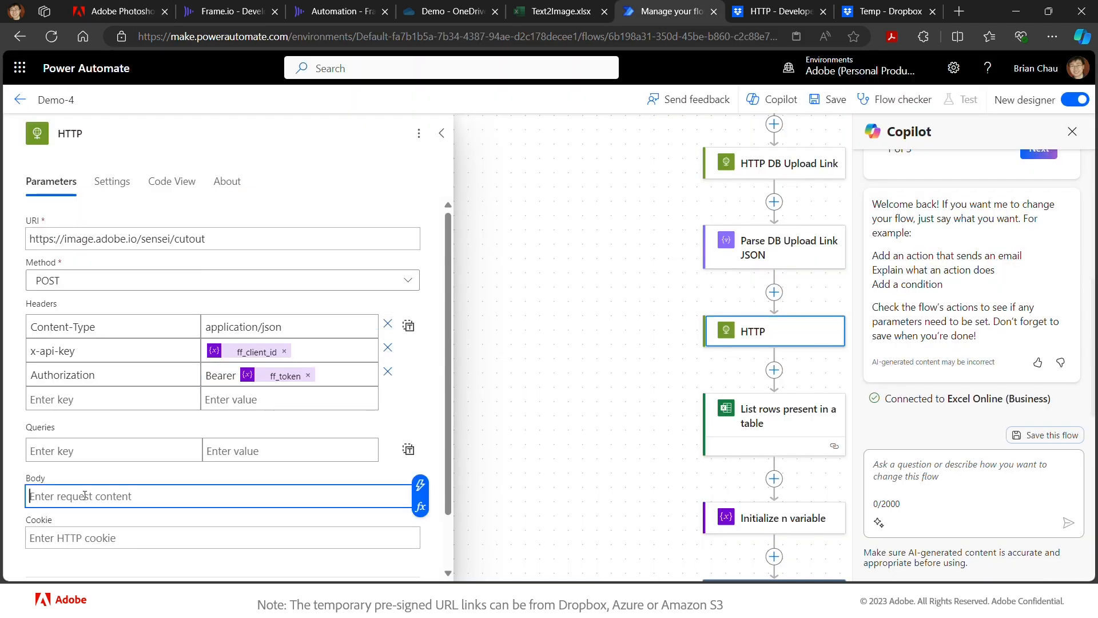
pyautogui.hotkey('ctrl', 'v')
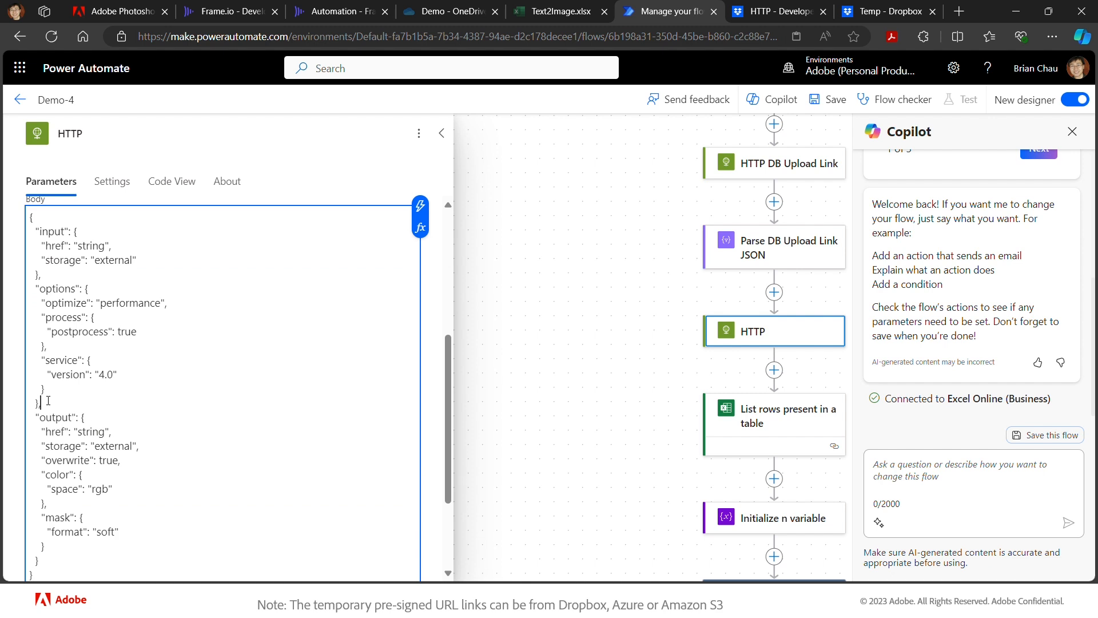
pyautogui.moveTo(52, 398); pyautogui.dragTo(4, 289)
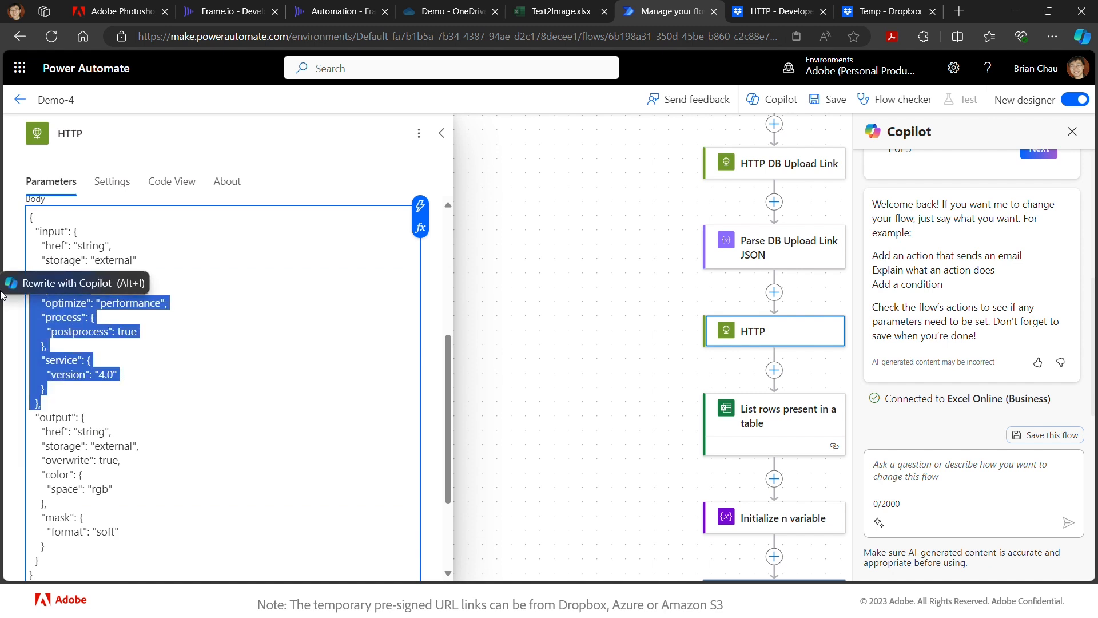
pyautogui.press('Delete')
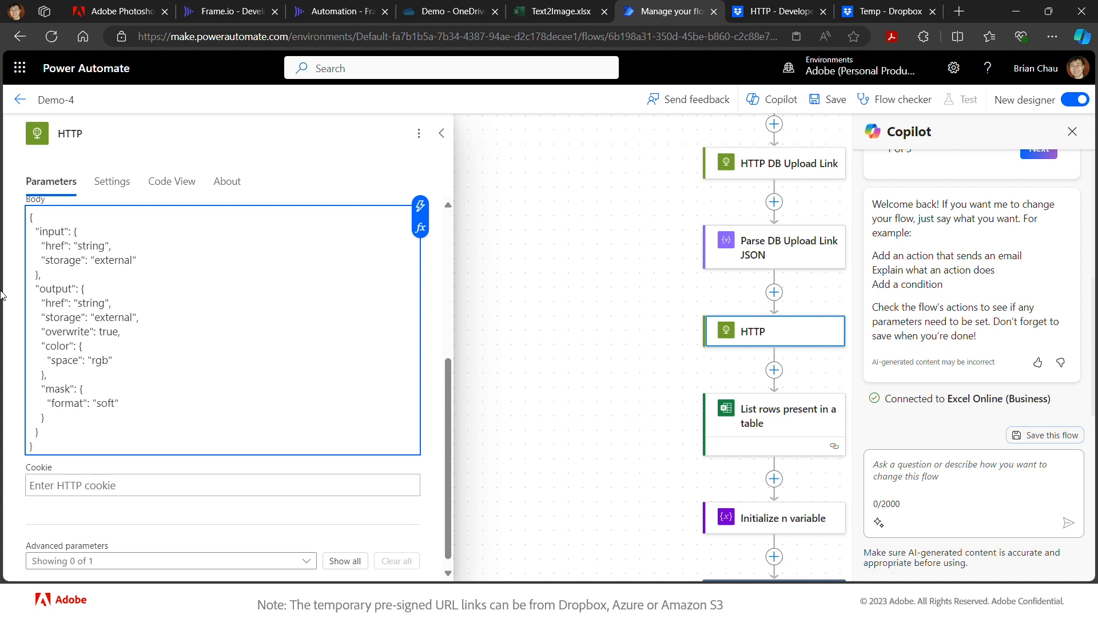
pyautogui.doubleClick(96, 245)
pyautogui.press('BackSpace')
pyautogui.click(420, 207)
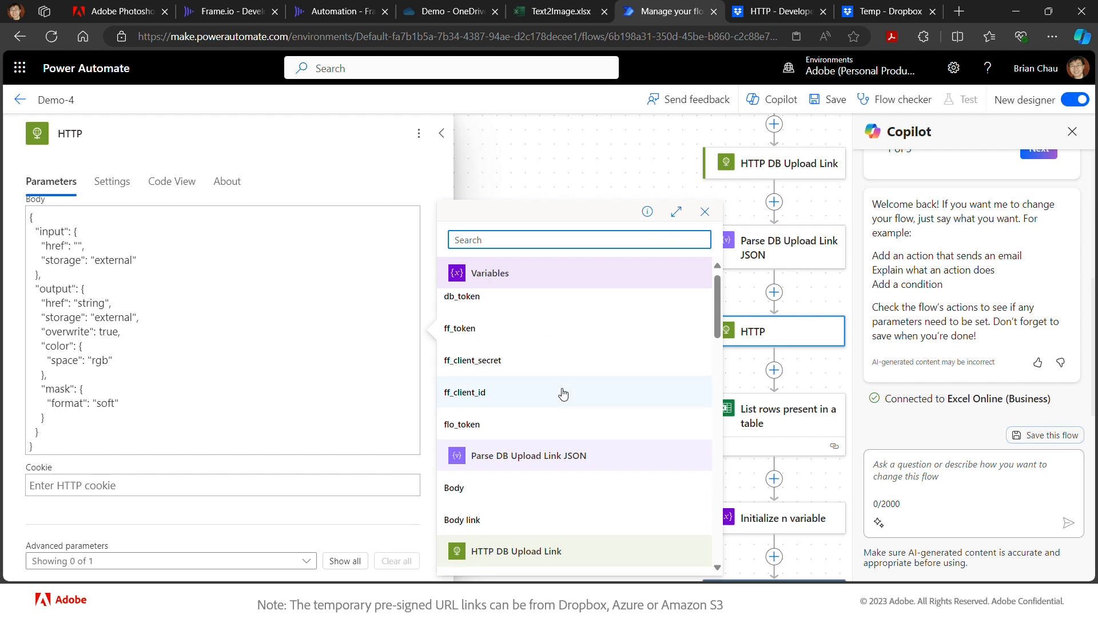
# - Set the remove-background input href to Body original from the parsed Get Asset JSON
pyautogui.scroll(-3, 562, 391)
pyautogui.scroll(-5, 563, 393)
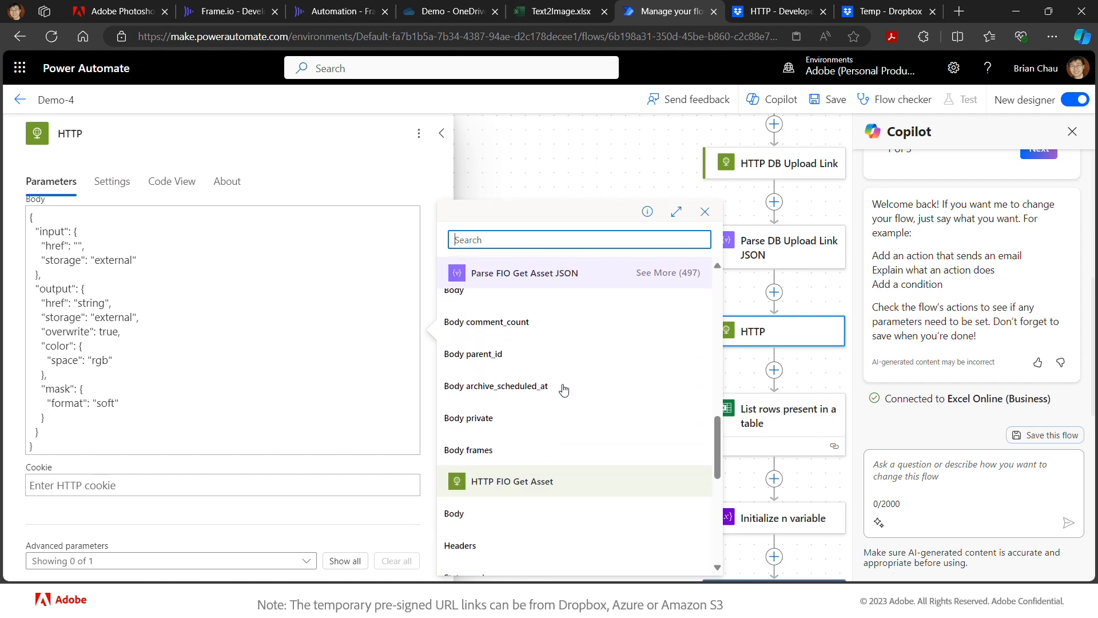
pyautogui.scroll(-5, 592, 280)
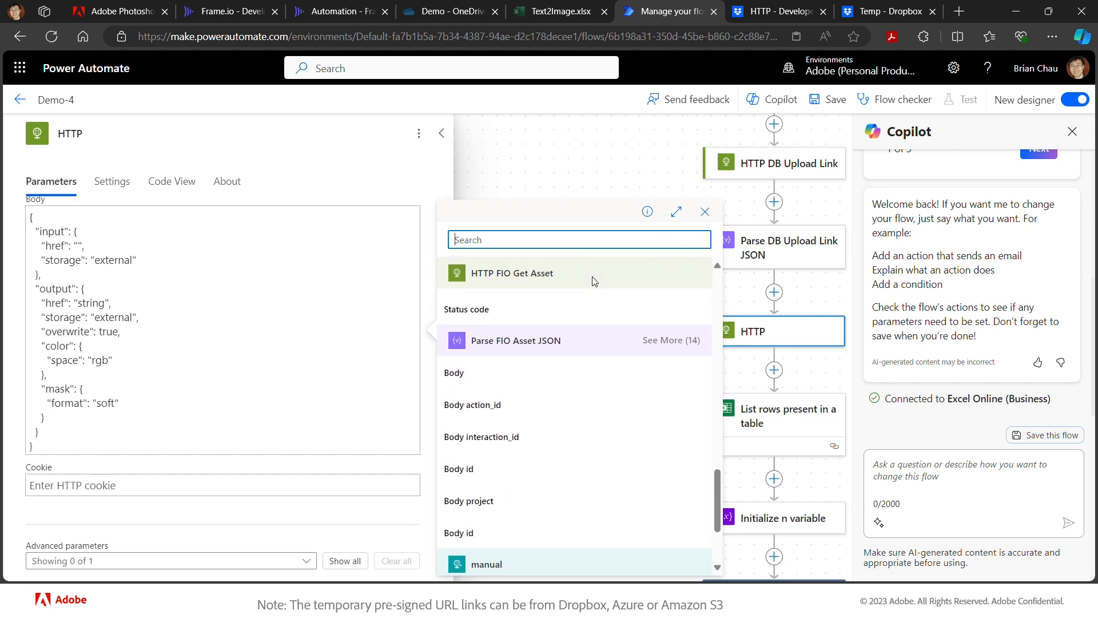
pyautogui.scroll(2, 591, 280)
pyautogui.scroll(3, 591, 276)
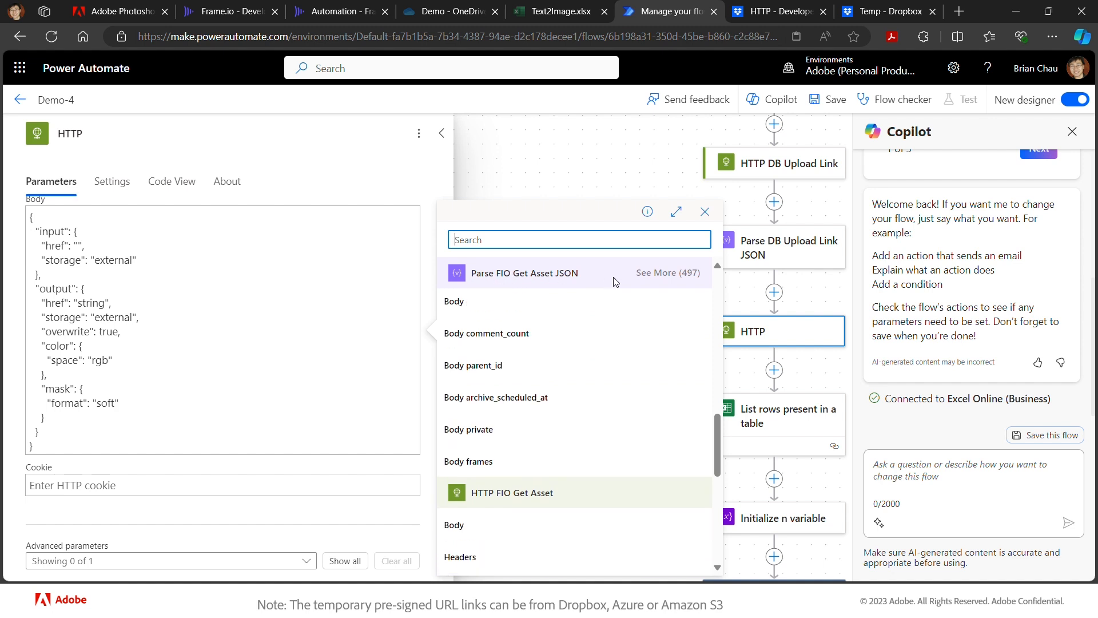
pyautogui.scroll(7, 753, 258)
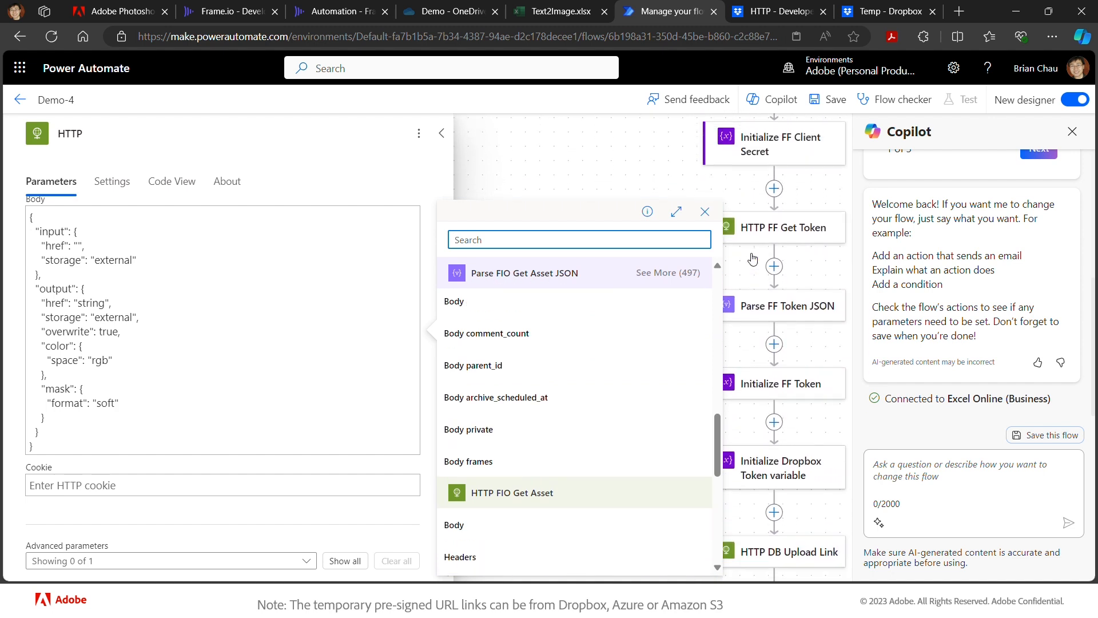
pyautogui.scroll(4, 752, 259)
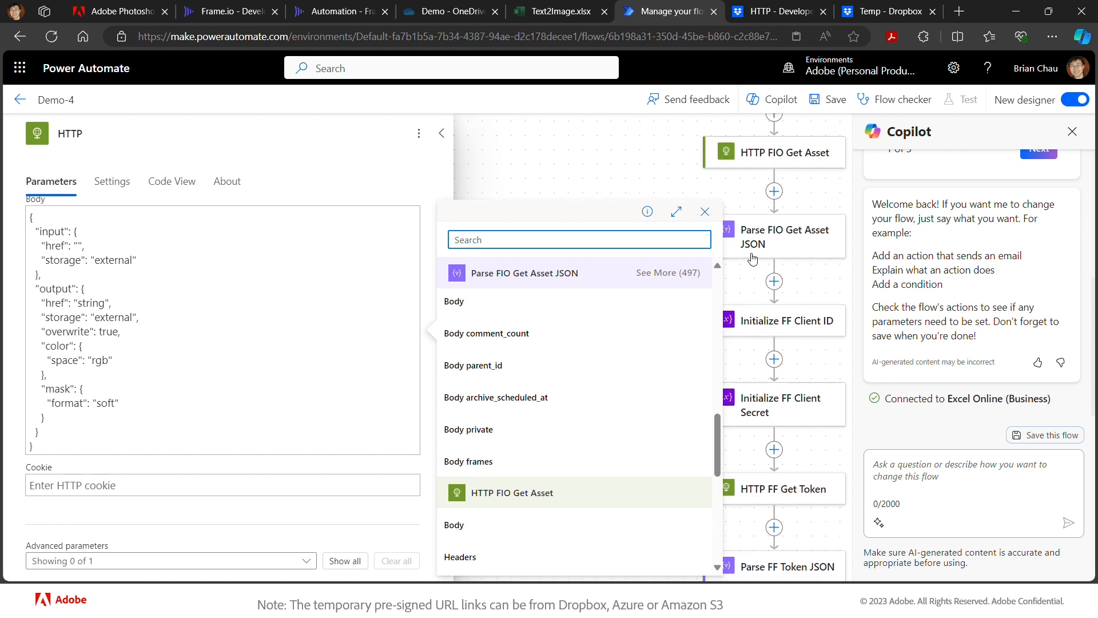
pyautogui.scroll(3, 753, 259)
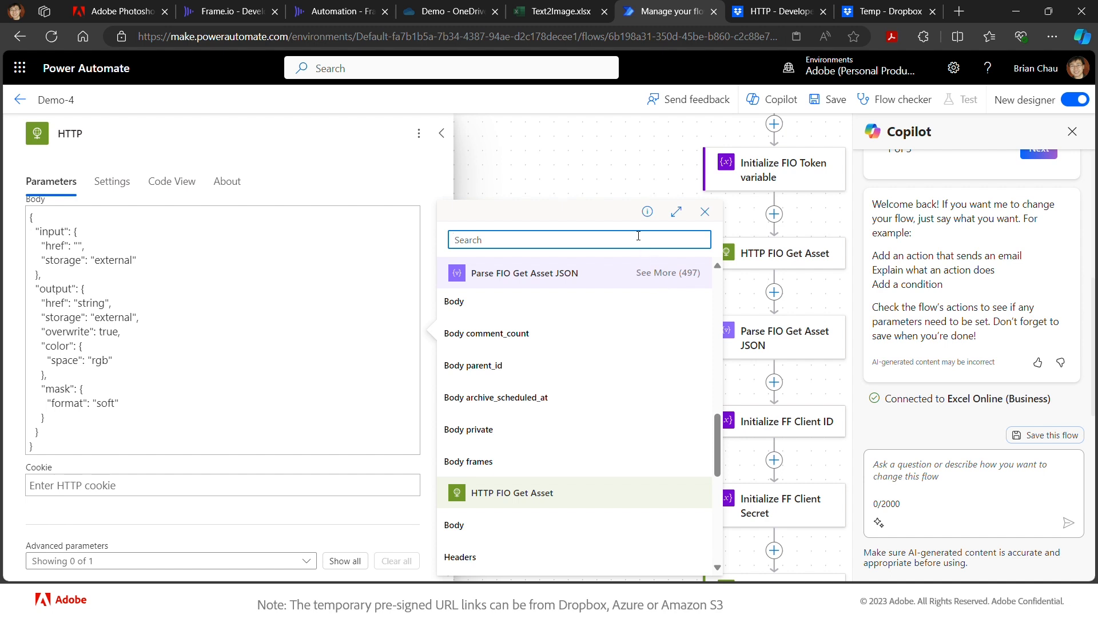
pyautogui.write('original')
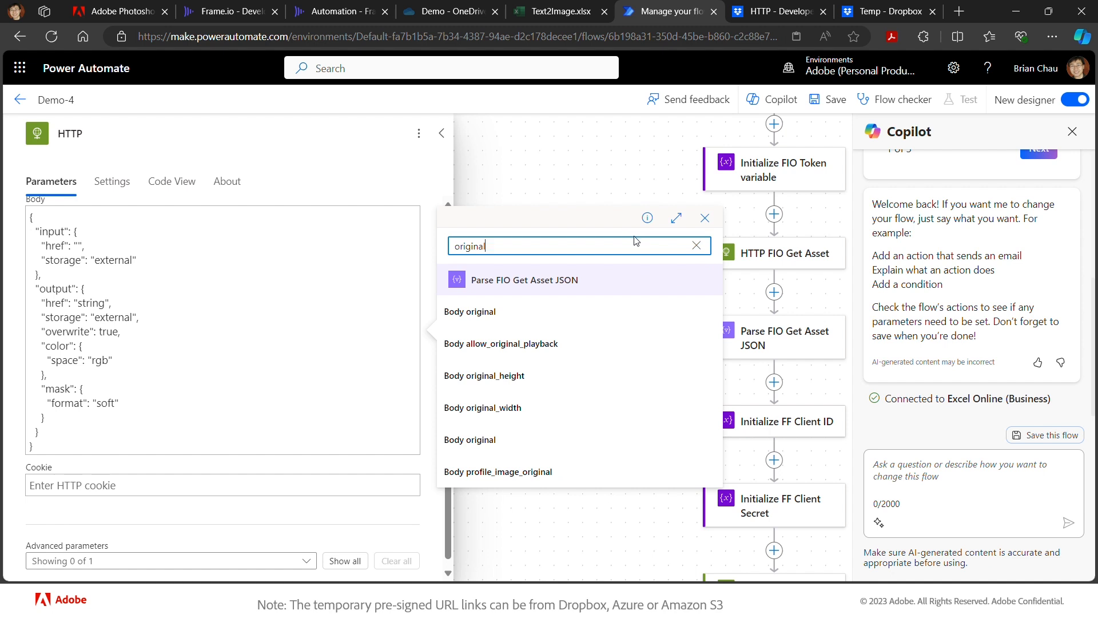
pyautogui.click(502, 315)
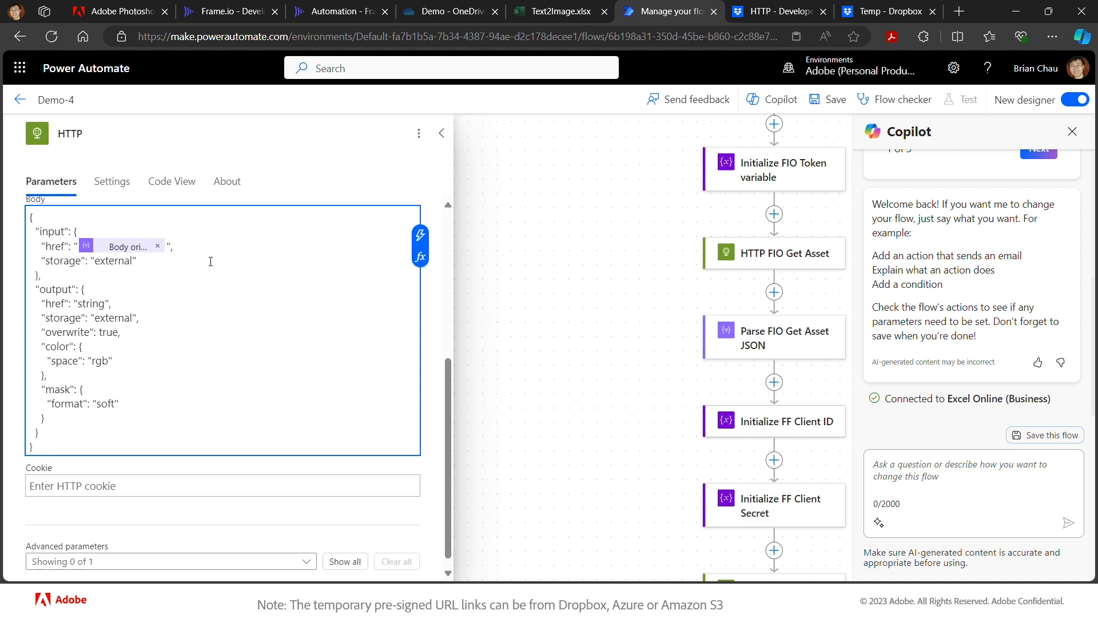
# - Replace the 'string' placeholder in output href with the Dropbox upload's Body link
pyautogui.doubleClick(96, 303)
pyautogui.press('BackSpace')
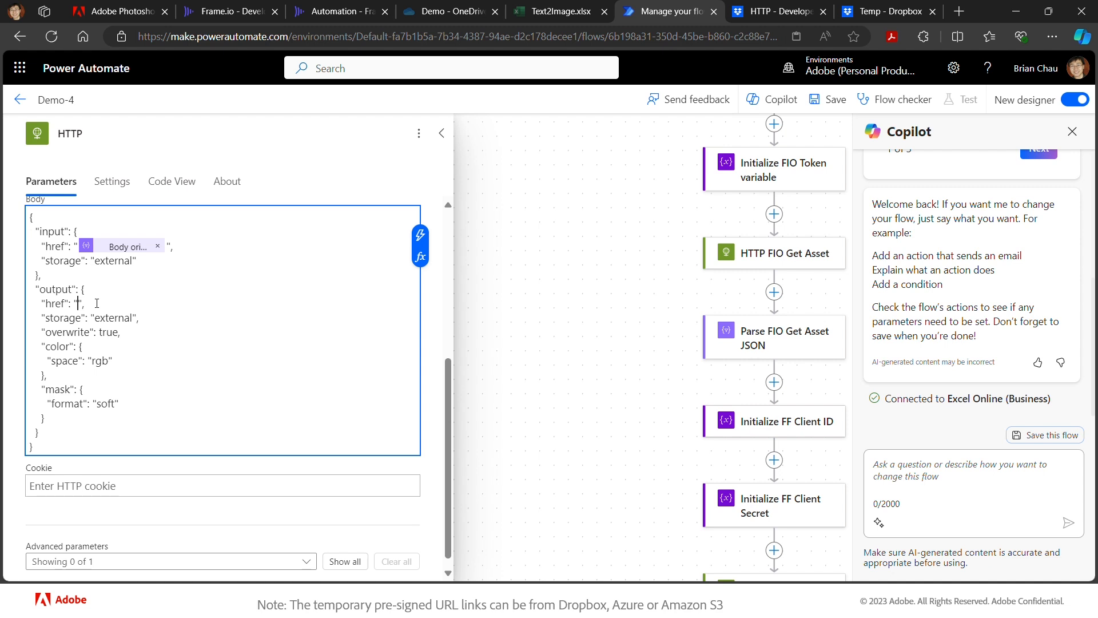
pyautogui.click(421, 236)
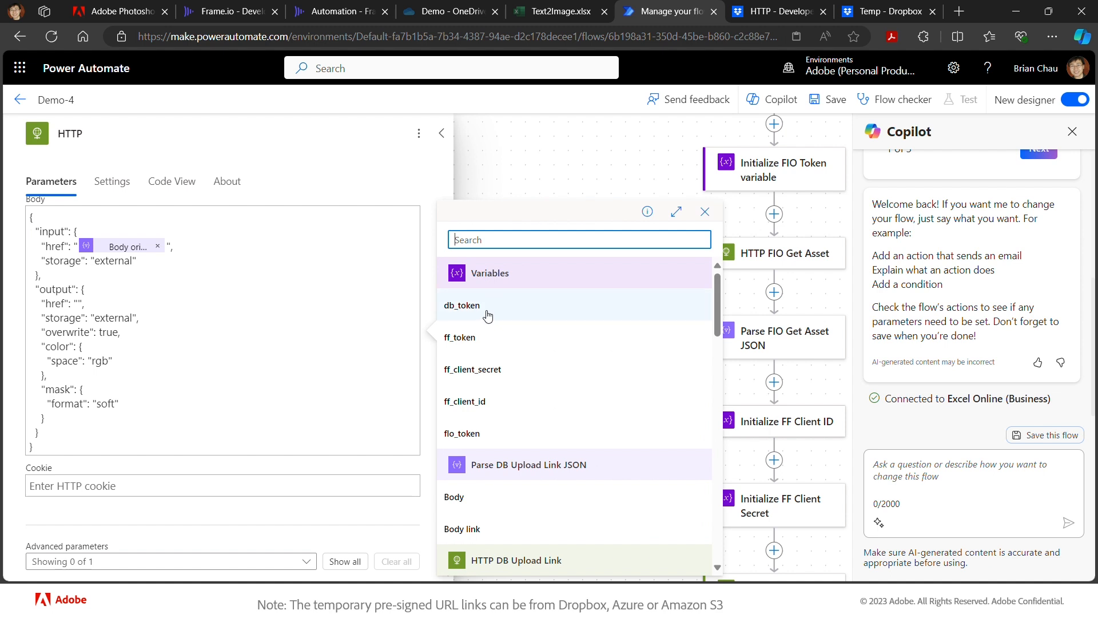
pyautogui.scroll(-2, 522, 396)
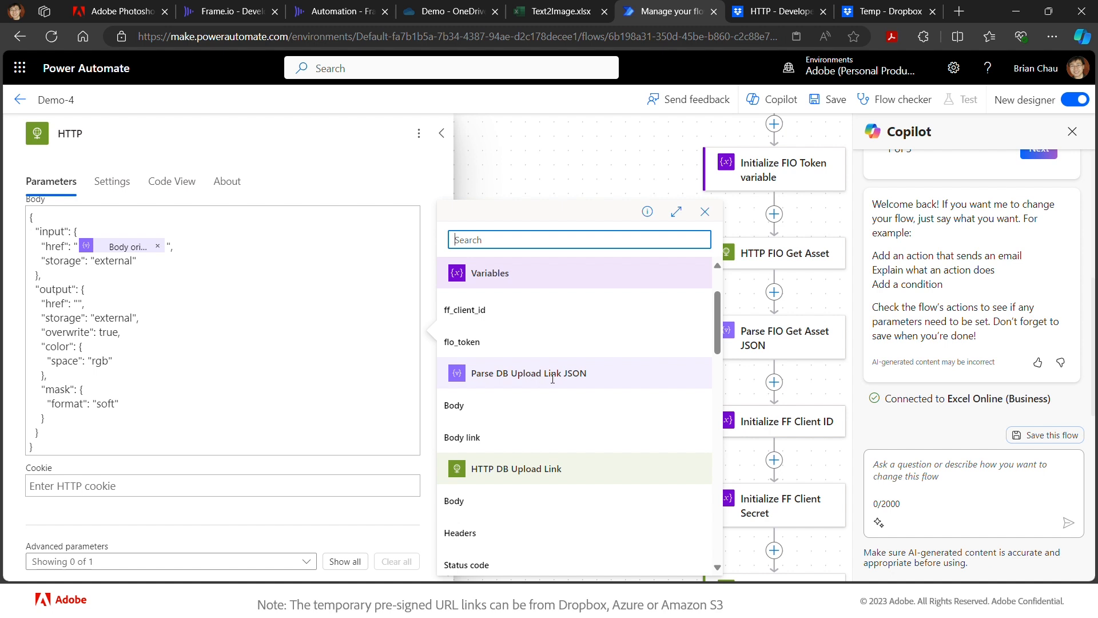
pyautogui.click(502, 437)
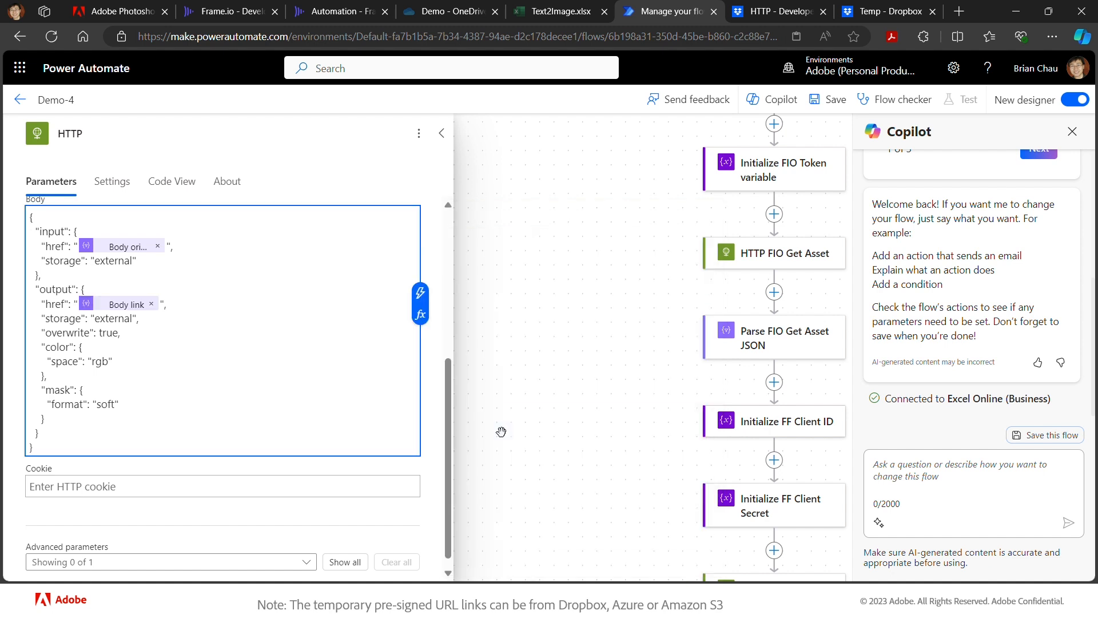
# - Change the output storage from external to dropbox, save the flow, and switch to Frame.io
pyautogui.doubleClick(116, 322)
pyautogui.write('dropbox')
pyautogui.click(832, 102)
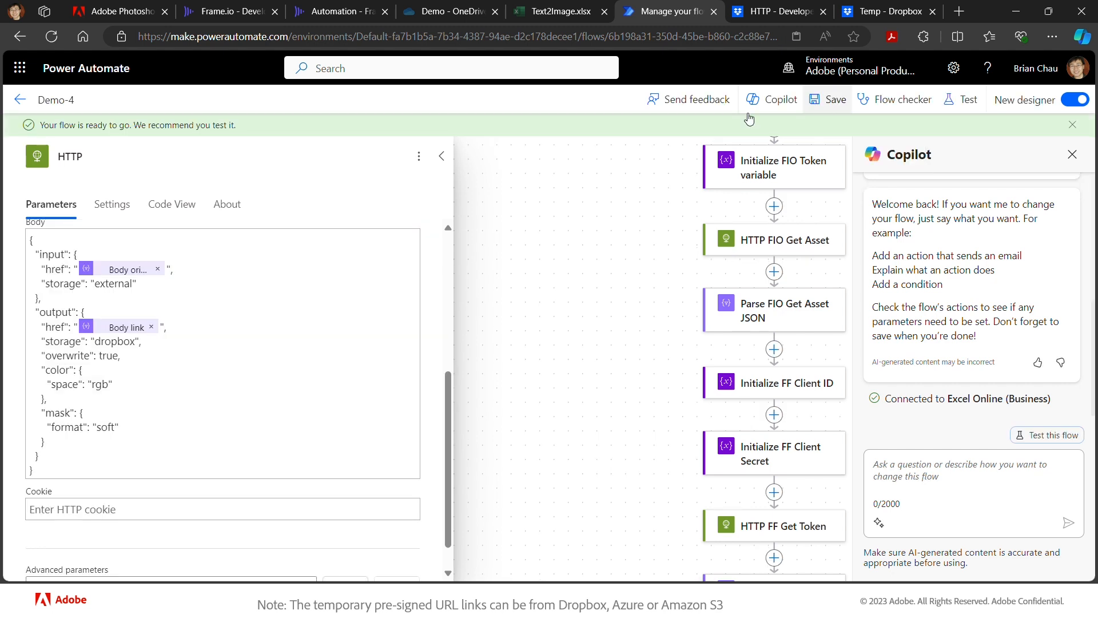
pyautogui.click(333, 11)
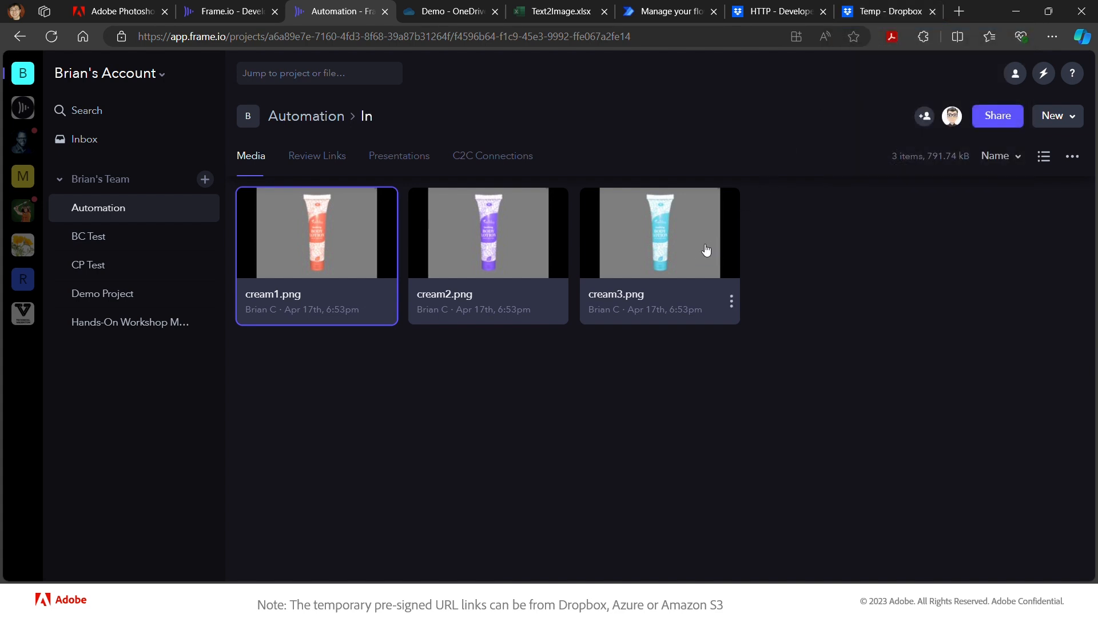
# - Run Demo-4 on cream3.png from Frame.io, dismiss Success!, and return to the Demo-4 flow
pyautogui.click(730, 305)
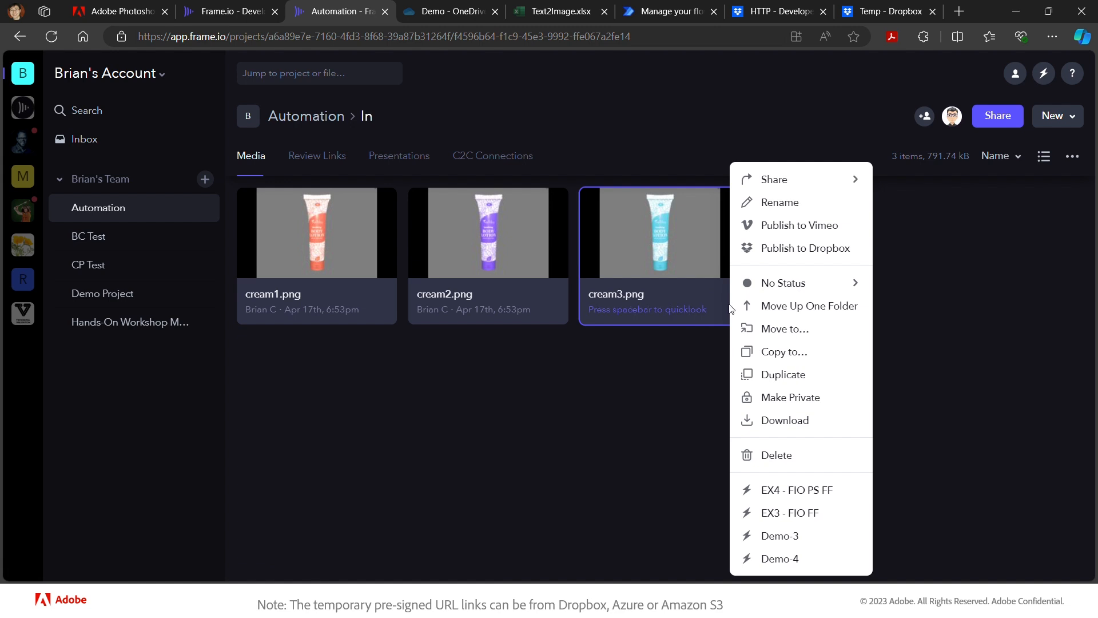
pyautogui.click(788, 563)
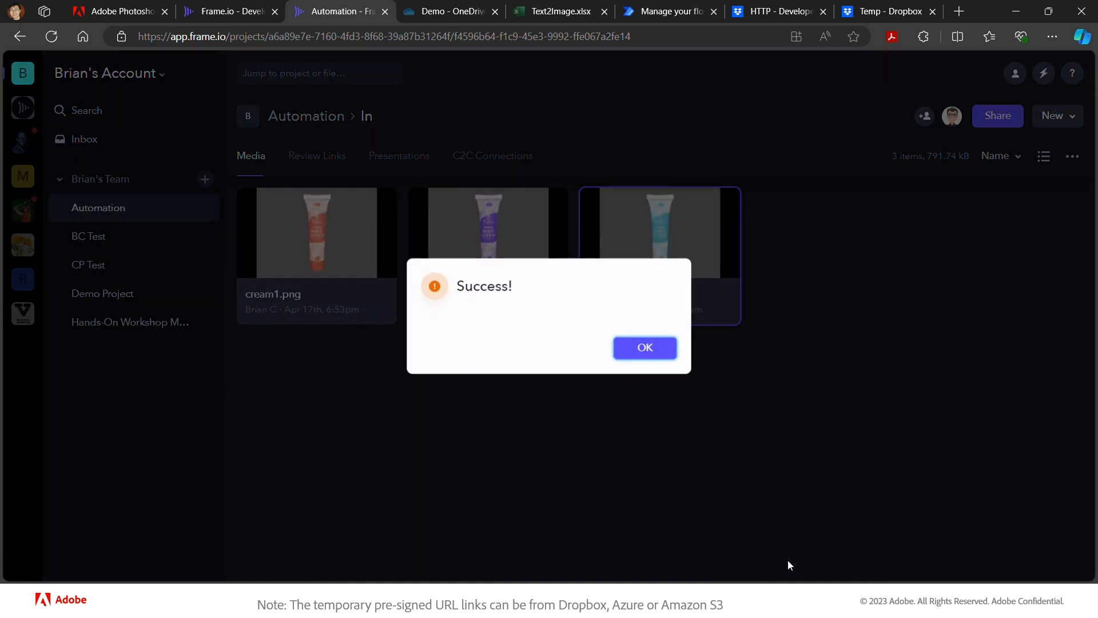
pyautogui.click(645, 350)
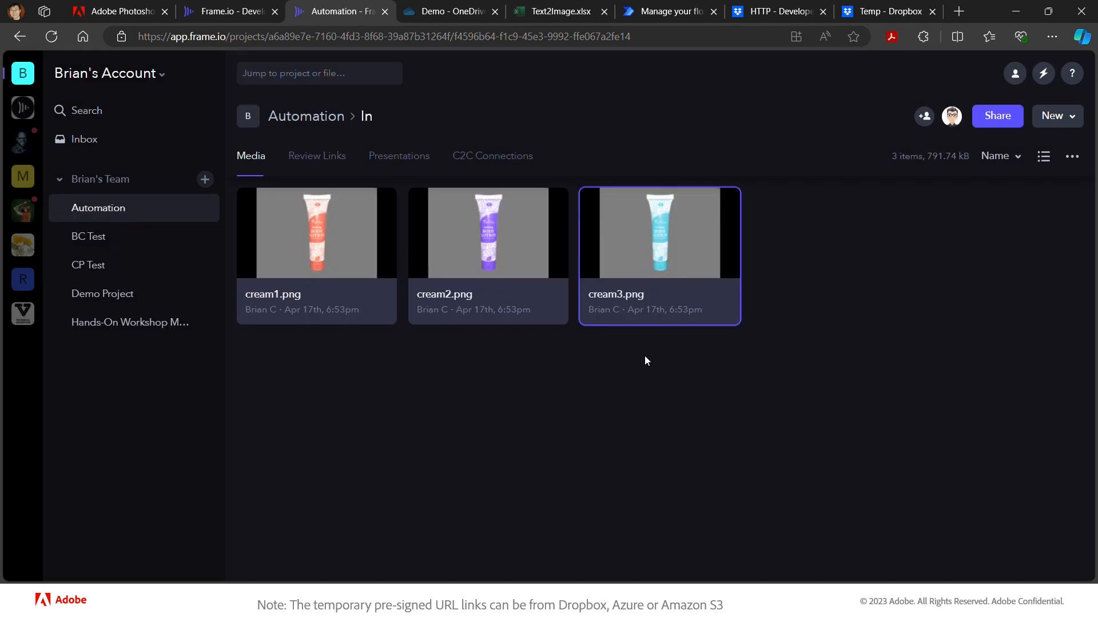
pyautogui.click(654, 13)
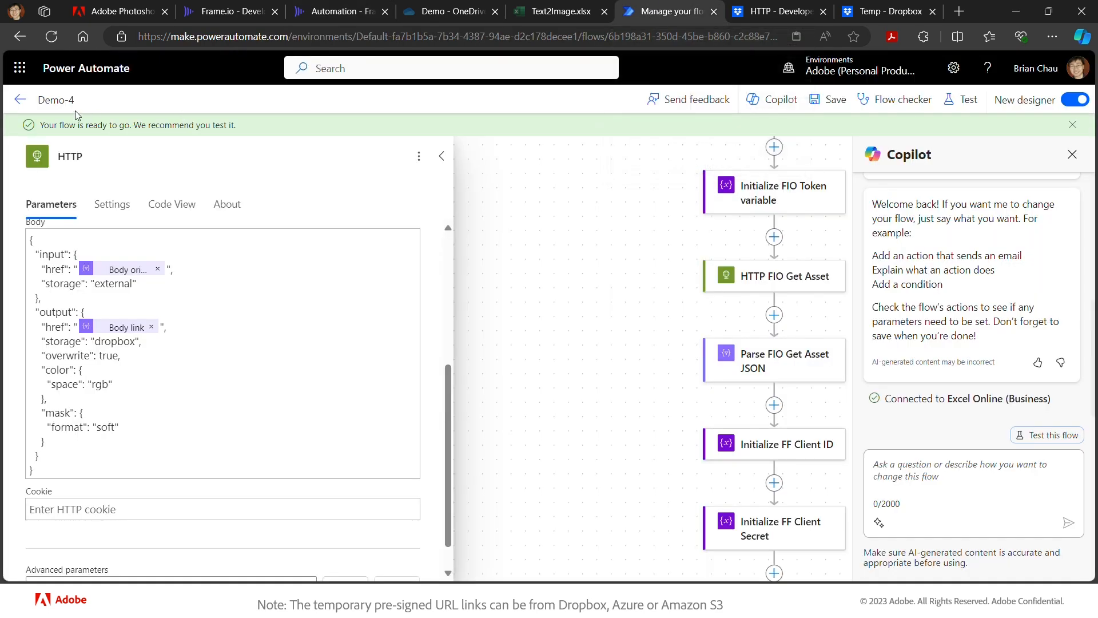
# - Open the newest Demo-4 run from the 28-day run history and review its failing HTTP_FF_Obj_Comp step
pyautogui.click(21, 102)
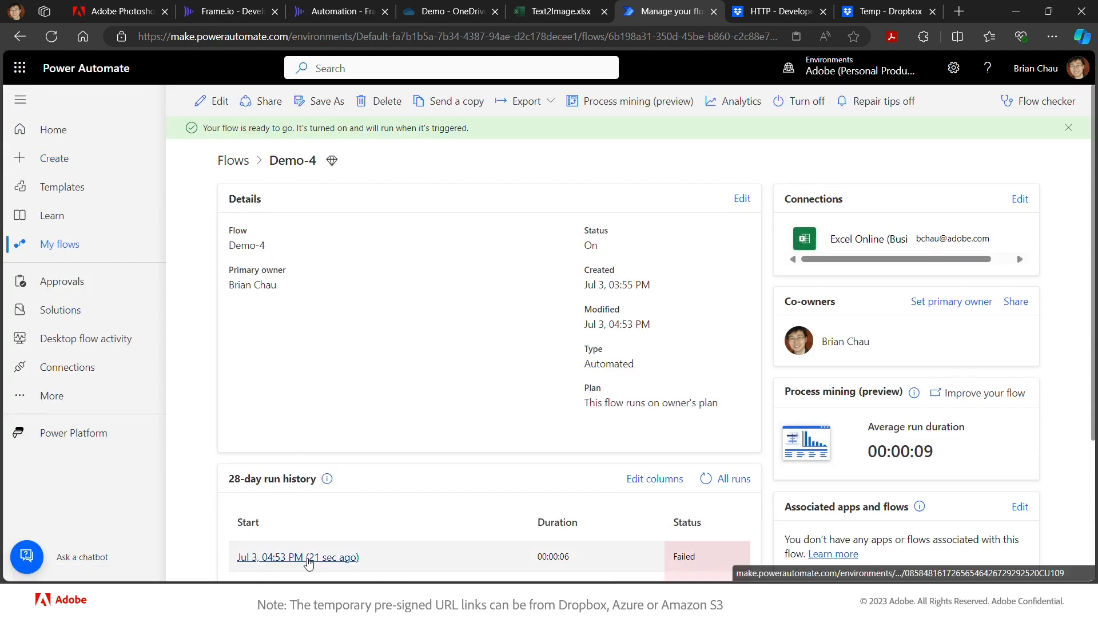
pyautogui.click(308, 557)
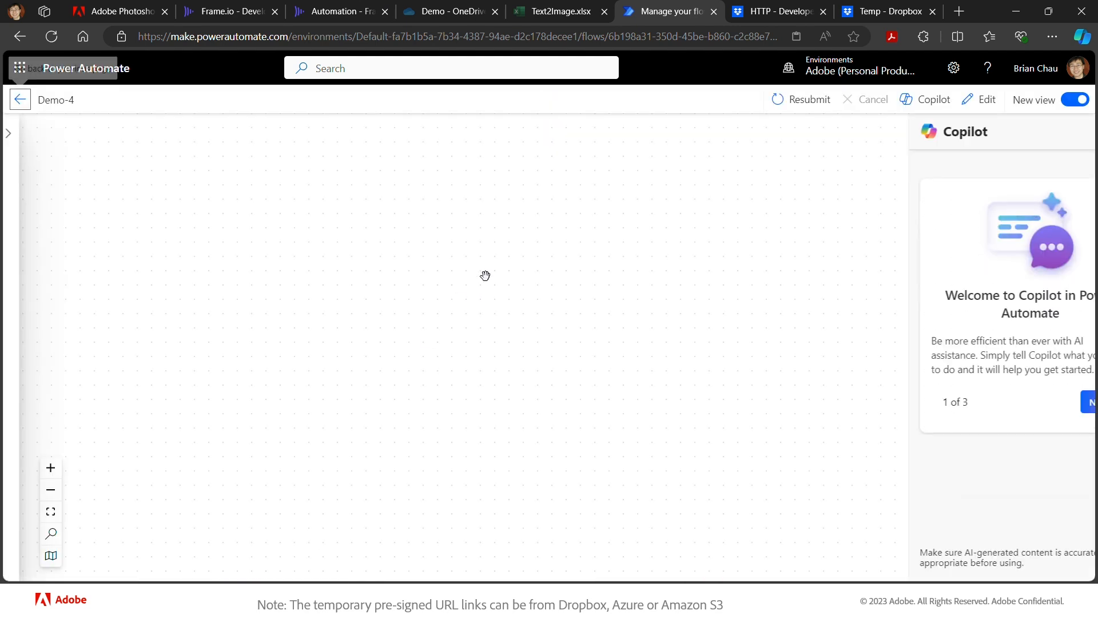
pyautogui.scroll(-3, 513, 219)
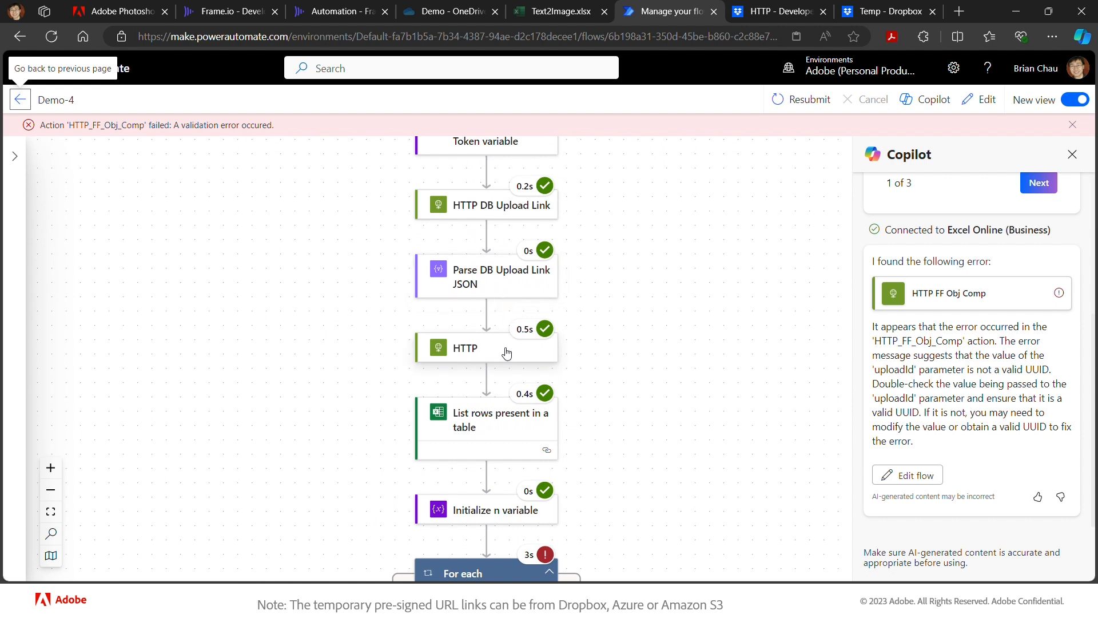
pyautogui.scroll(-2, 573, 508)
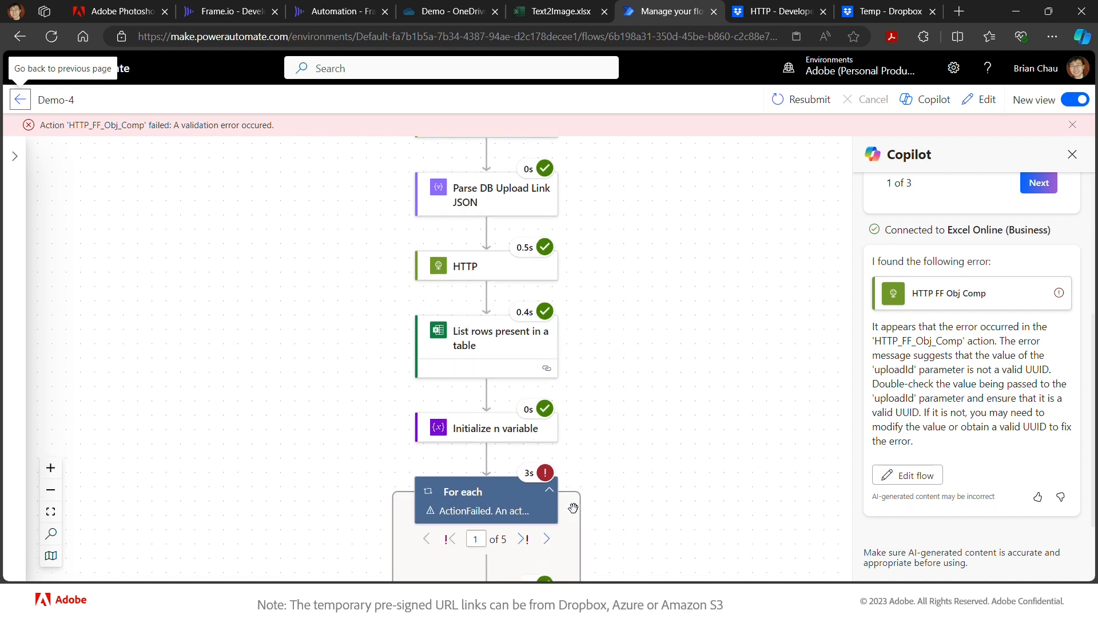
pyautogui.scroll(-2, 573, 508)
pyautogui.scroll(2, 573, 508)
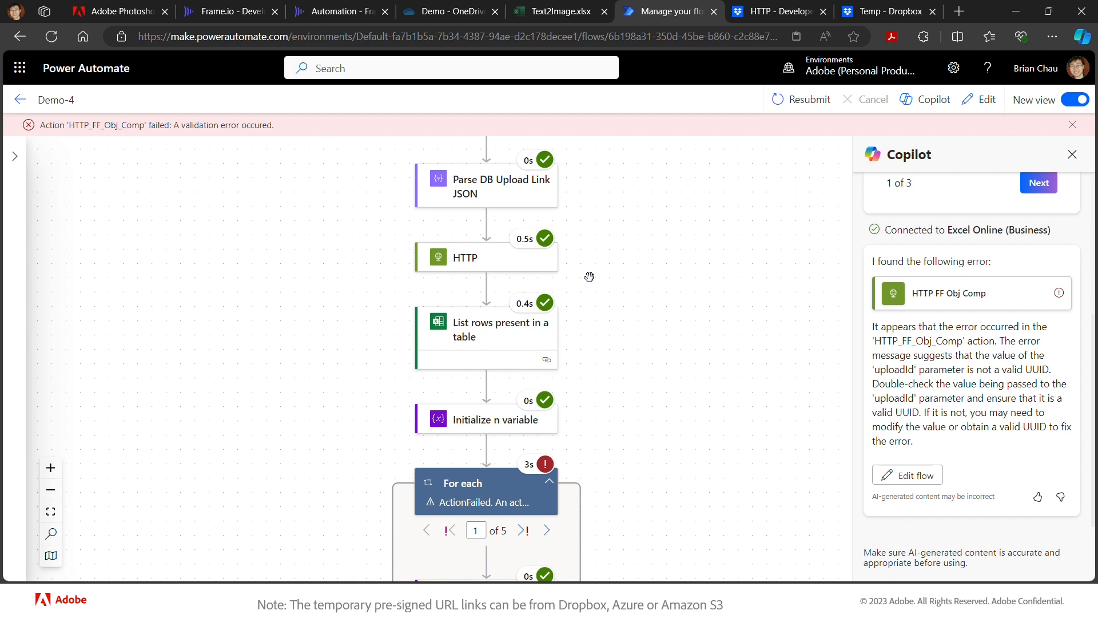
# - Review the HTTP action's run inputs and outputs: status 202 with an image.adobe.io/sensei/status link
pyautogui.click(526, 267)
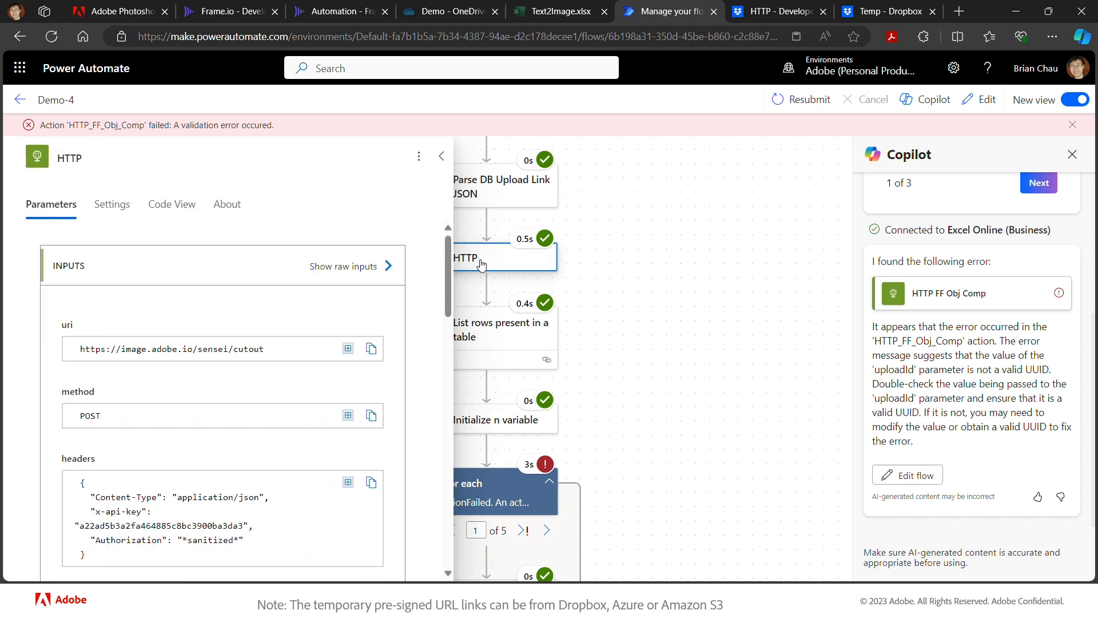
pyautogui.hscroll(-3, 552, 284)
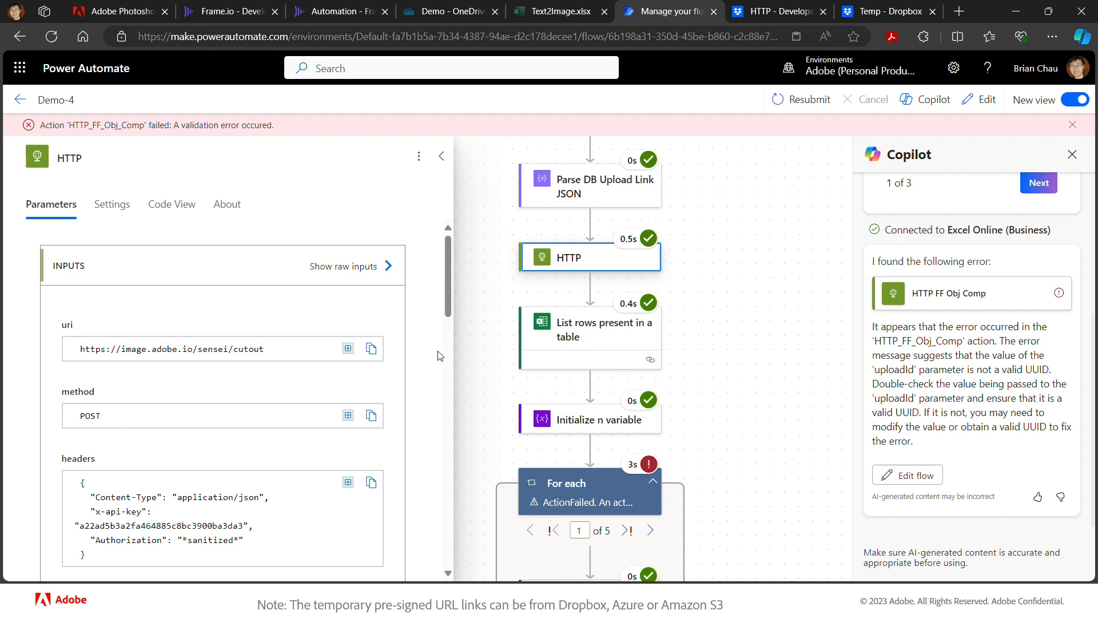
pyautogui.scroll(-4, 418, 378)
pyautogui.scroll(-3, 418, 378)
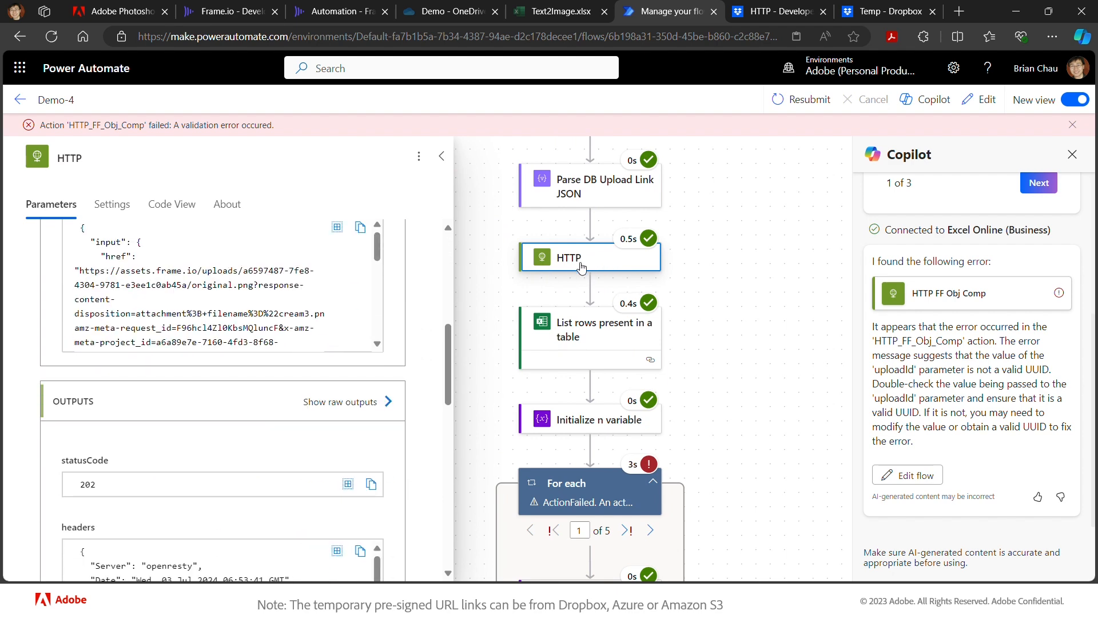
pyautogui.scroll(-3, 365, 371)
pyautogui.scroll(-2, 311, 438)
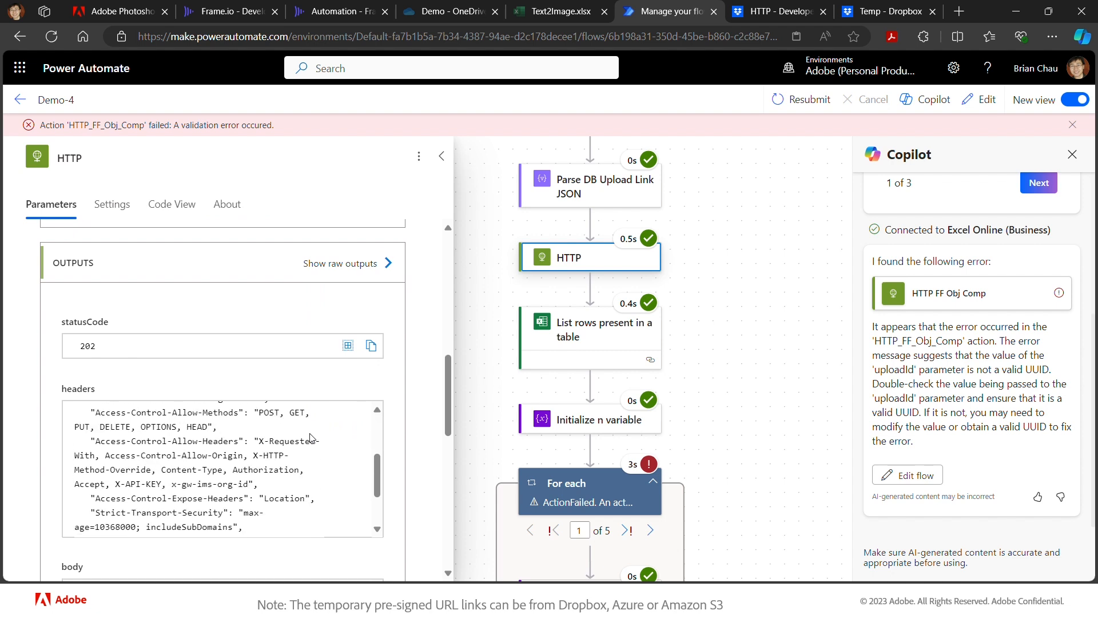
pyautogui.scroll(-3, 400, 453)
pyautogui.scroll(-1, 400, 454)
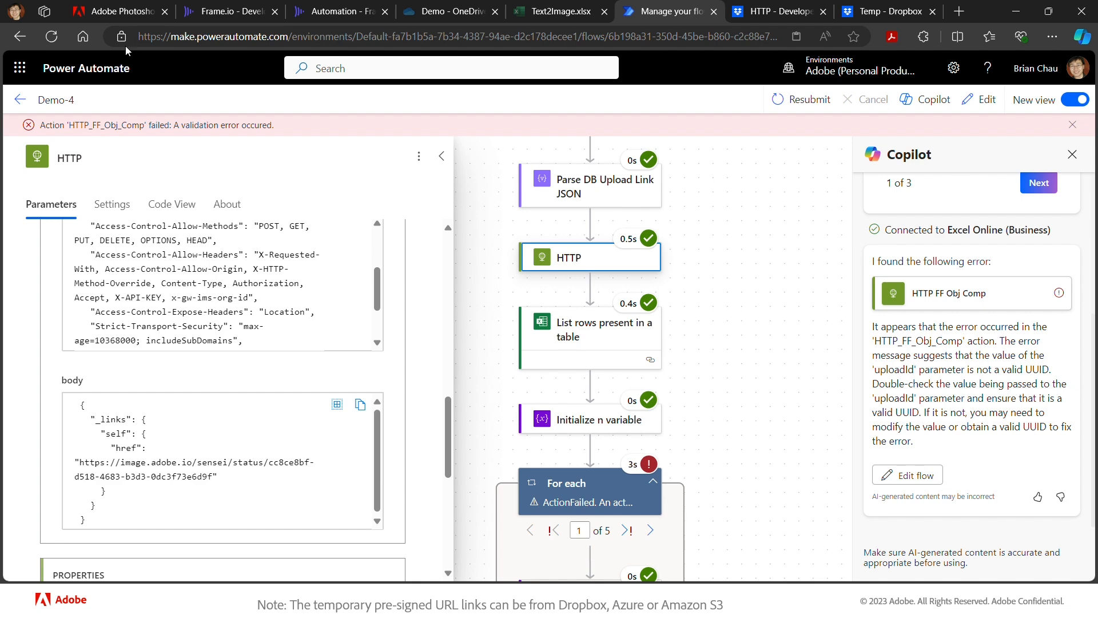
# - Switch to the Photoshop API Reference's Remove Background page
pyautogui.click(119, 11)
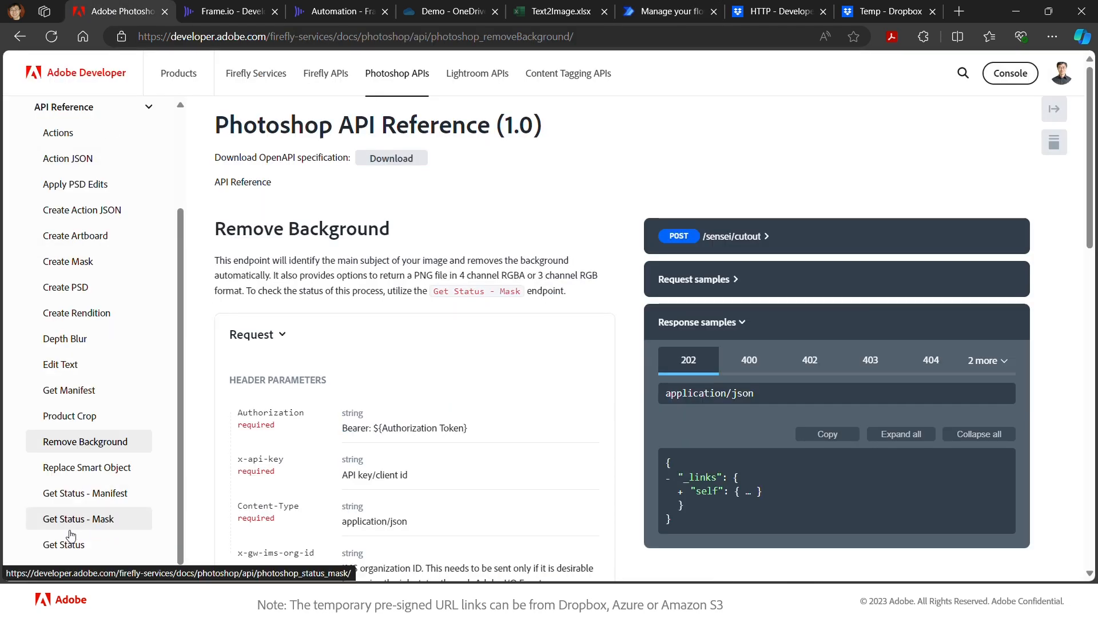
# - Open the Photoshop API Get Status reference for GET /pie/psdService/status/{jobId} and its sample response
pyautogui.click(67, 551)
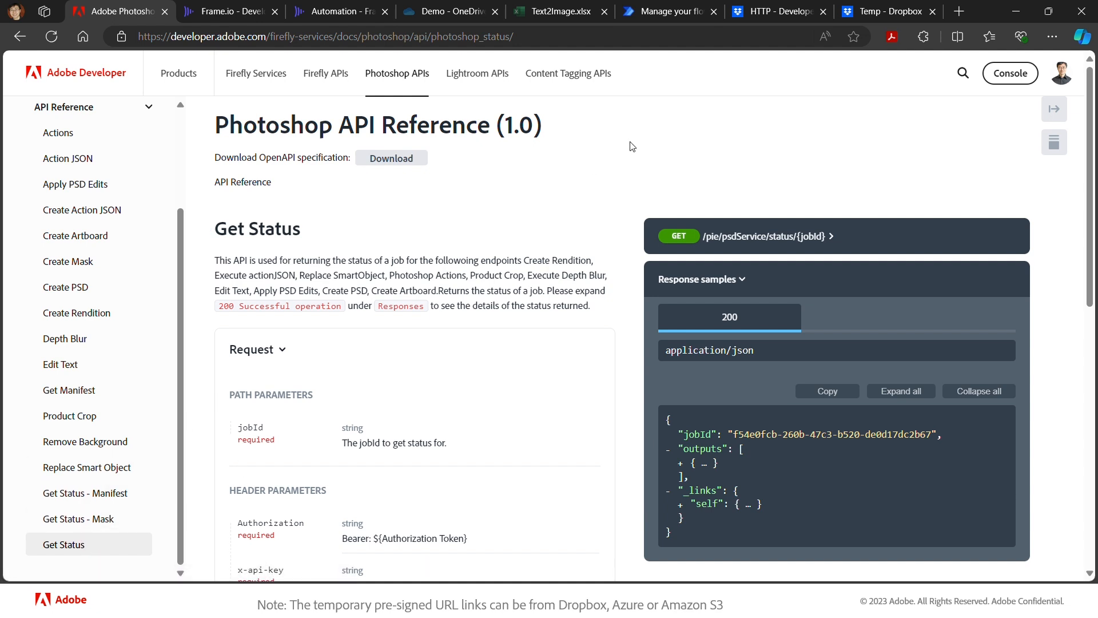
# - Preview the cutout PNG in Dropbox's Temp folder, then return to the failed Demo-4 run
pyautogui.click(862, 15)
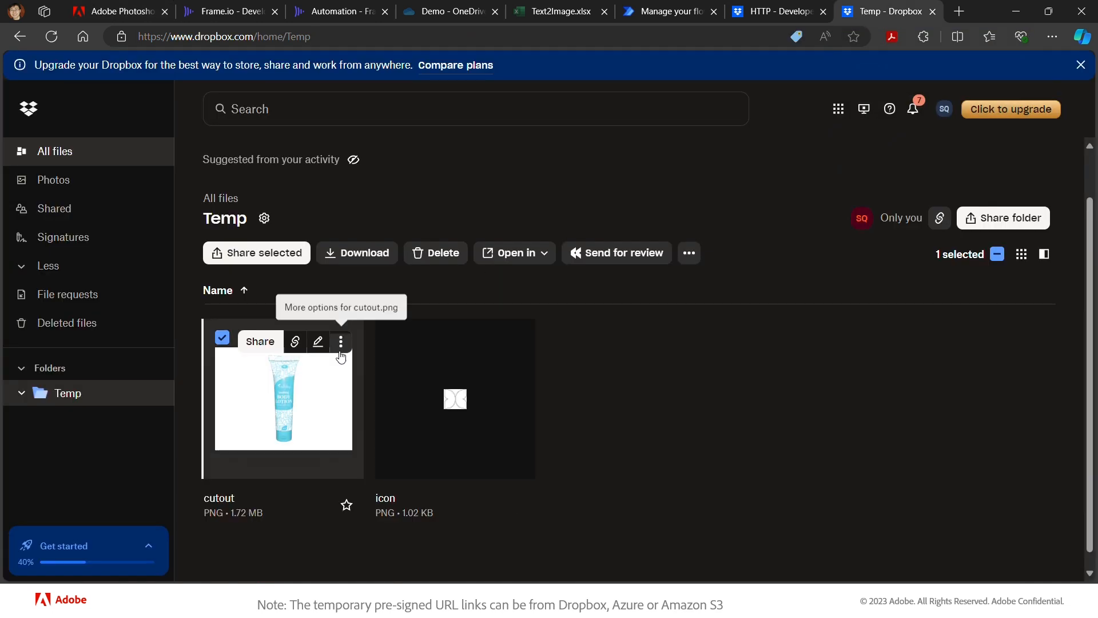
pyautogui.click(287, 393)
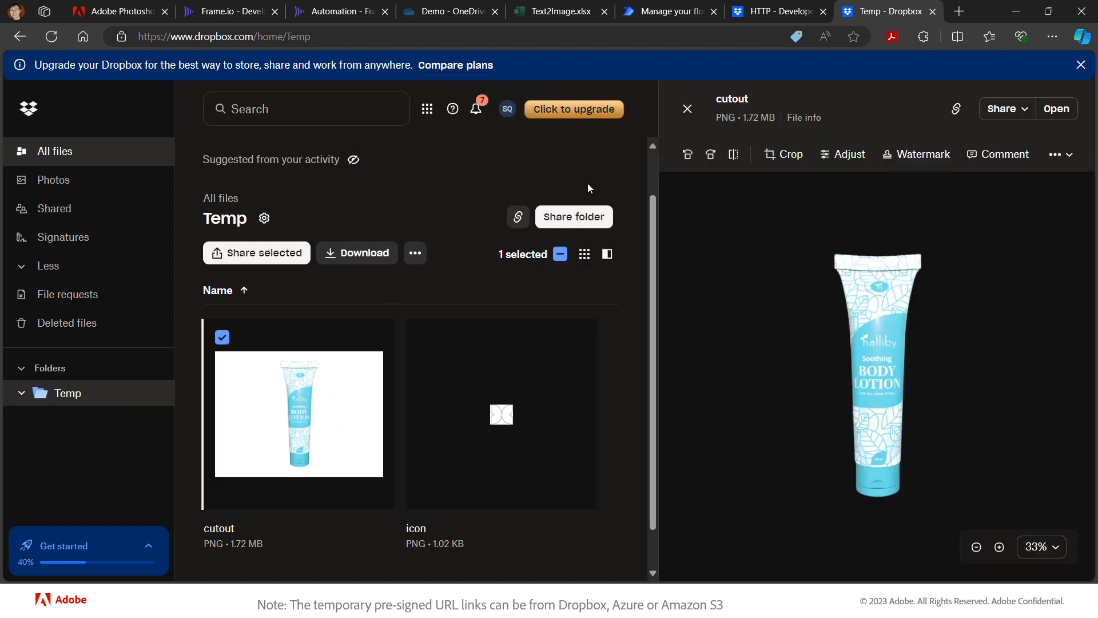
pyautogui.click(688, 109)
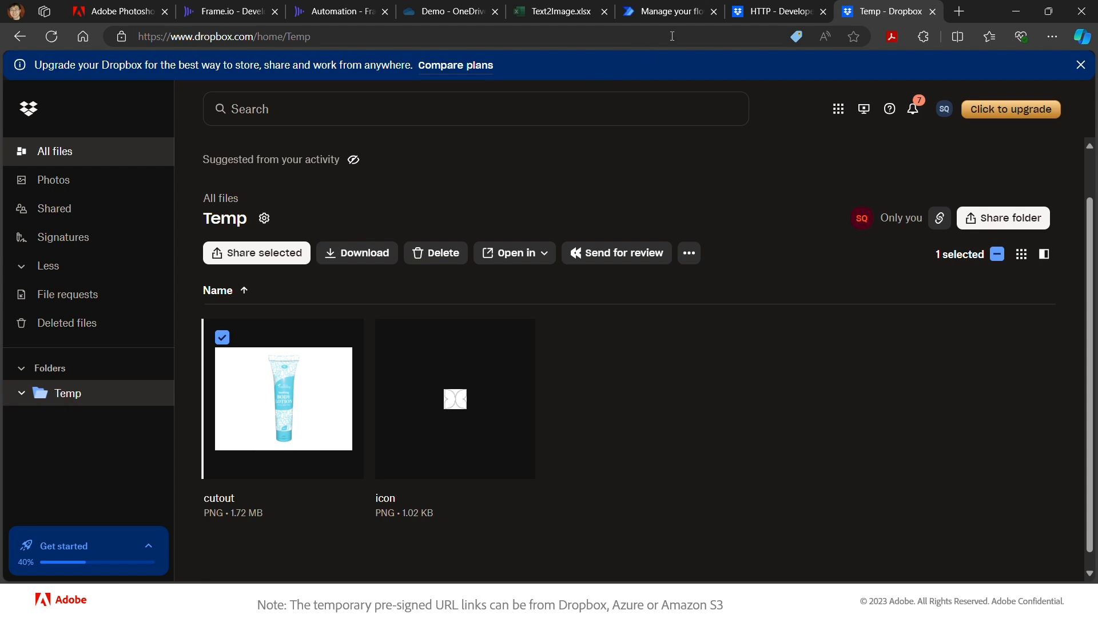
pyautogui.click(674, 15)
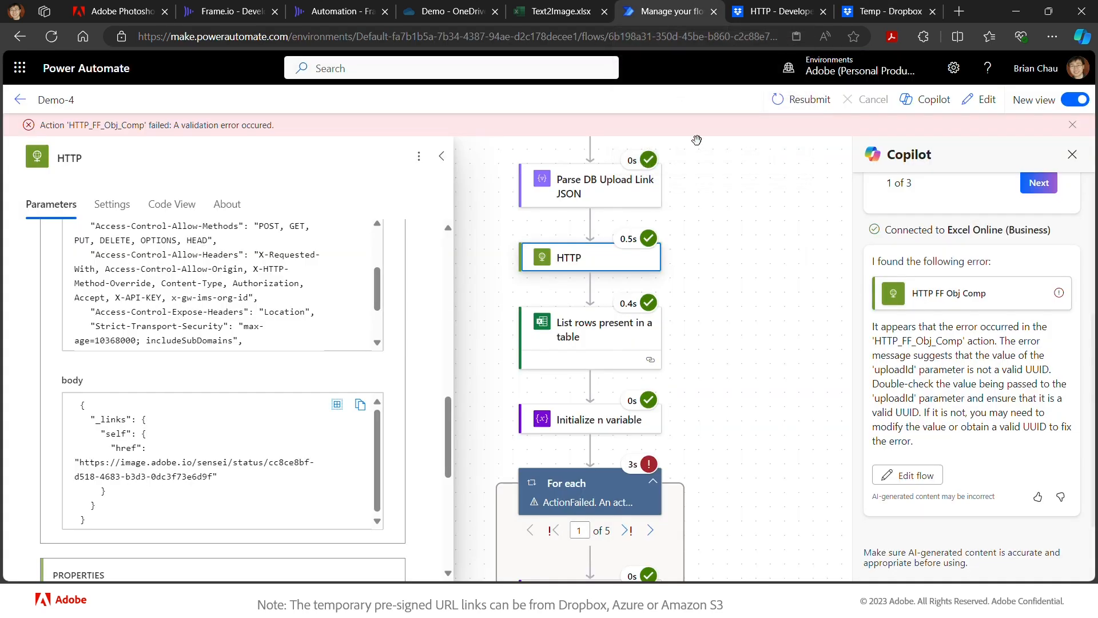
# - Dismiss the error banner and open the Demo-4 flow in the designer
pyautogui.click(1072, 125)
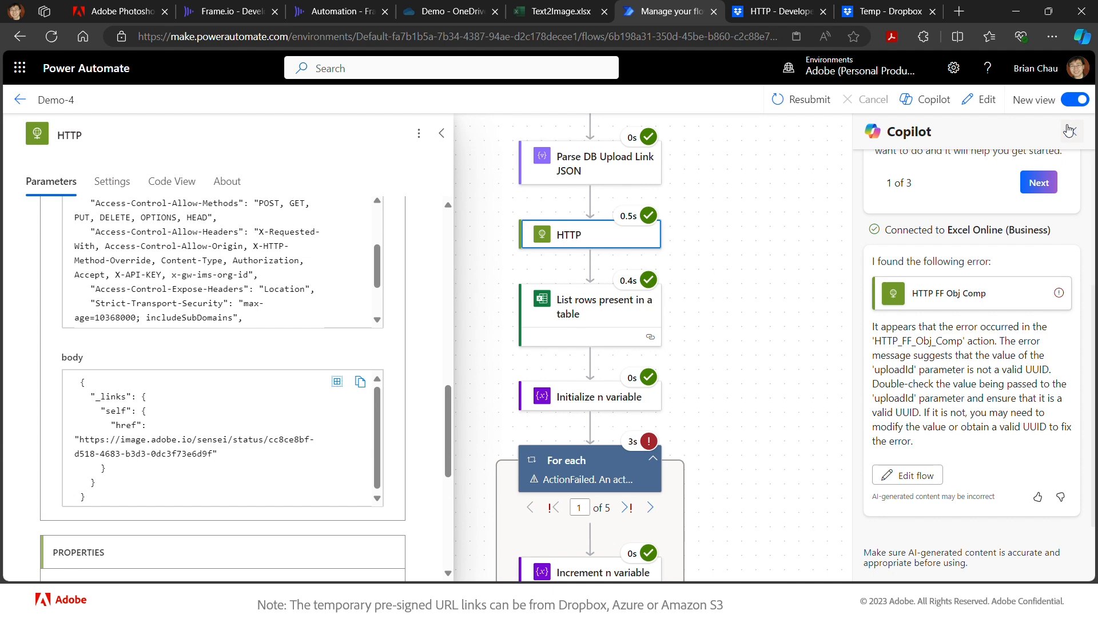
pyautogui.click(987, 103)
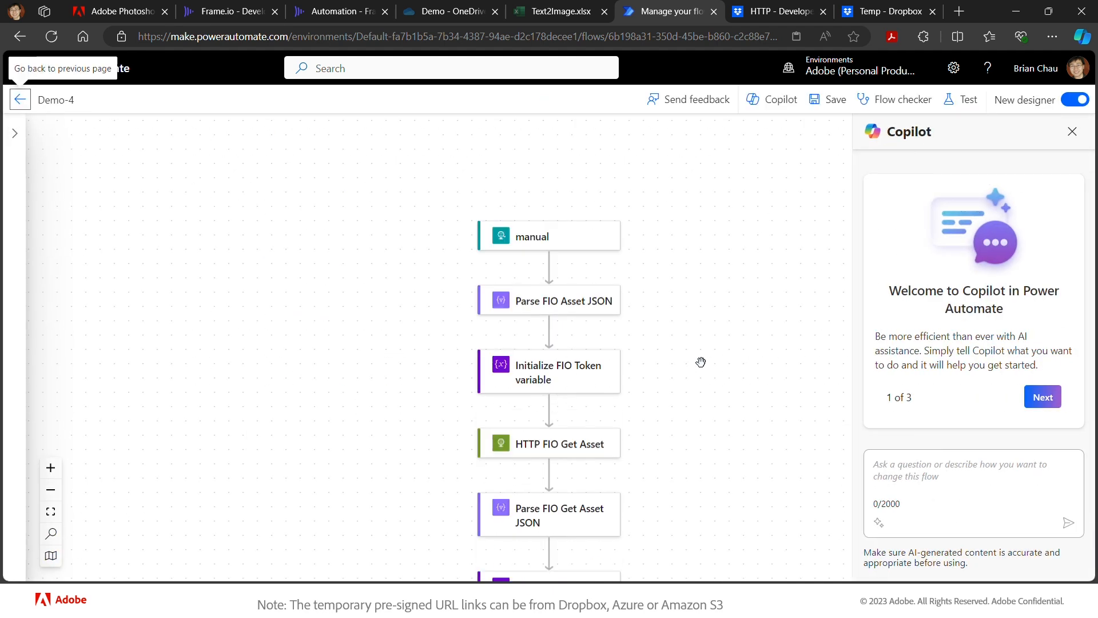
pyautogui.scroll(-7, 689, 405)
pyautogui.scroll(-7, 687, 405)
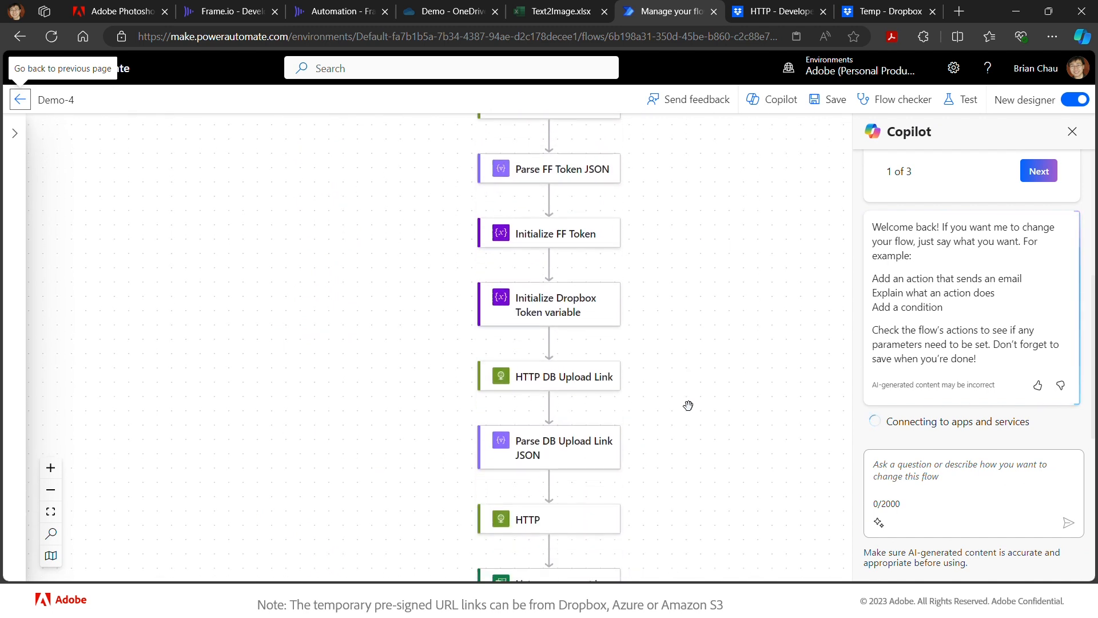
pyautogui.hscroll(-1, 688, 404)
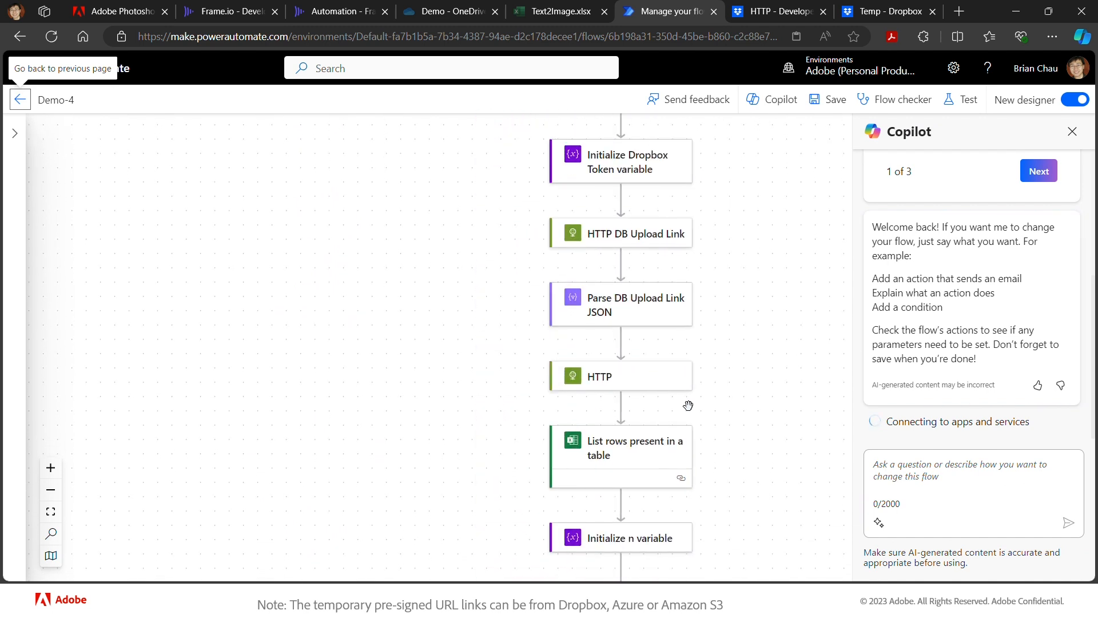
# - Rename the HTTP action to 'HTTP Photoshop Remove Background'
pyautogui.click(663, 384)
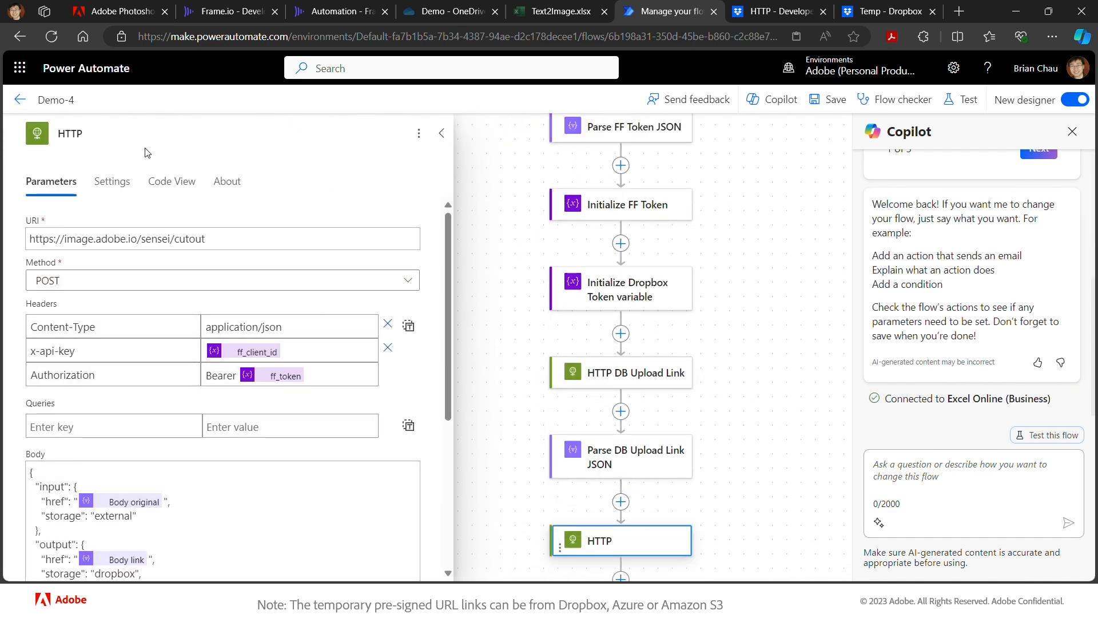
pyautogui.click(106, 129)
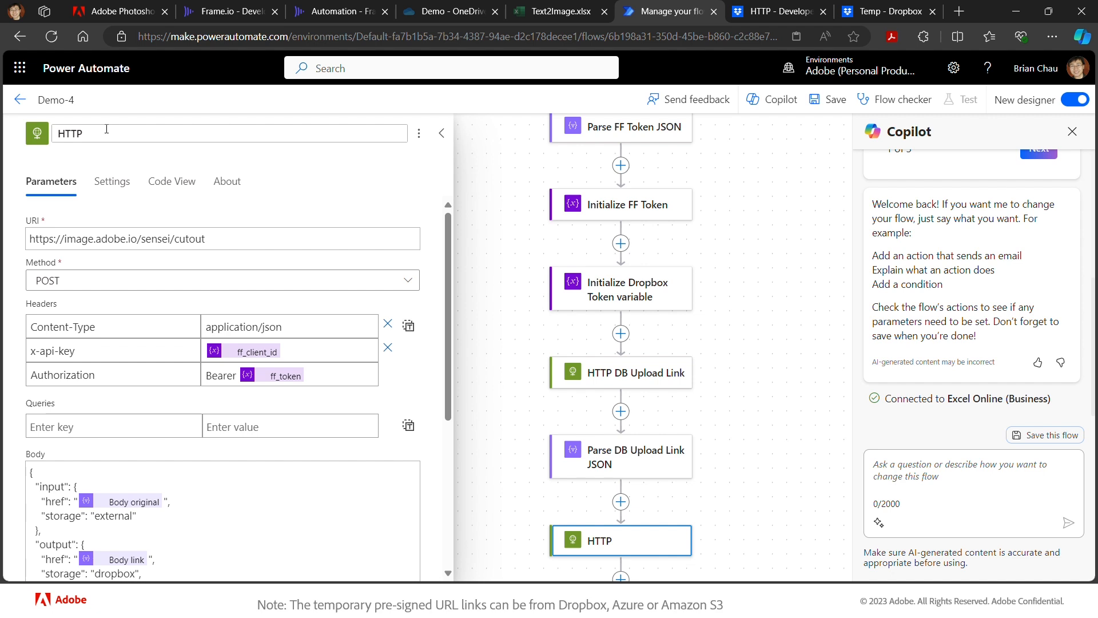
pyautogui.write('Photoshop R')
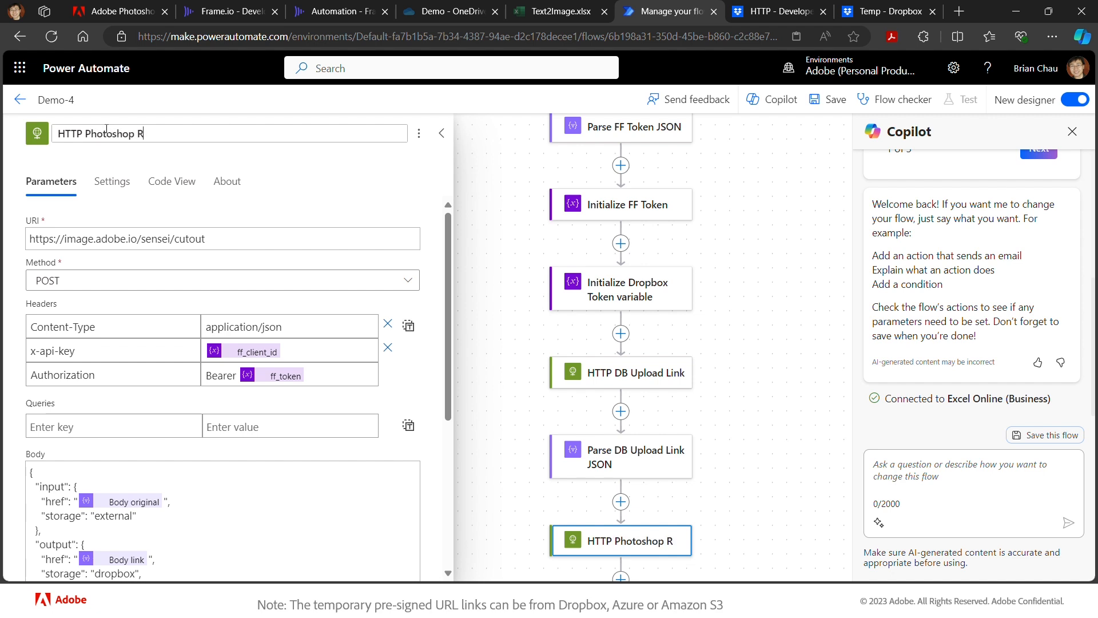
pyautogui.write('emove B ack')
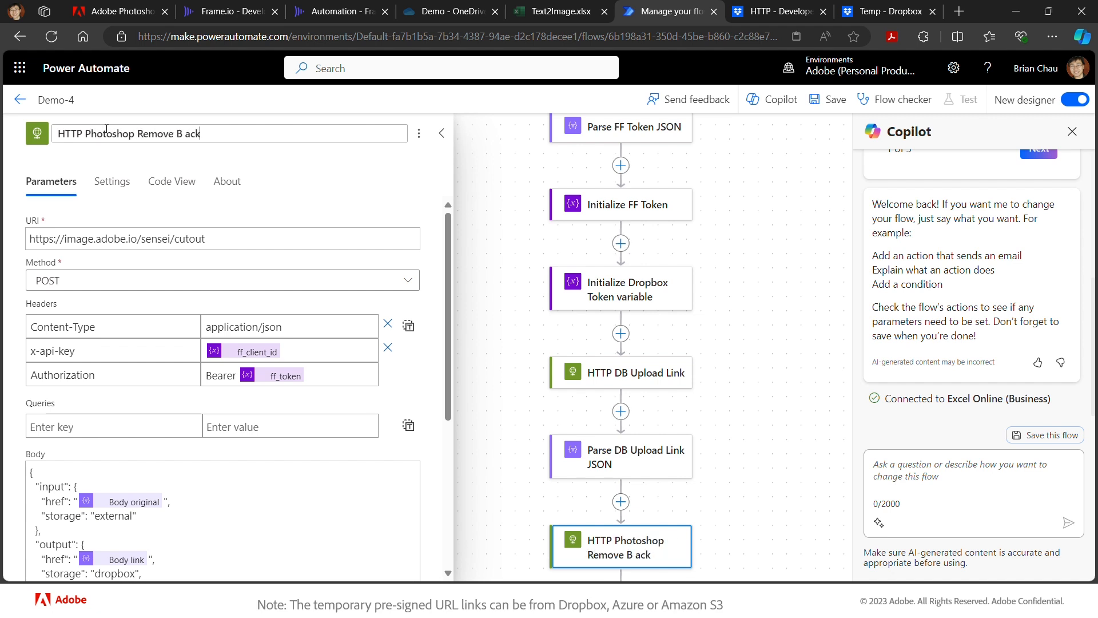
pyautogui.write('ground')
pyautogui.press('BackSpace')
pyautogui.press('BackSpace')
pyautogui.press('BackSpace')
pyautogui.press('BackSpace')
pyautogui.press('BackSpace')
pyautogui.press('BackSpace')
pyautogui.press('BackSpace')
pyautogui.press('BackSpace')
pyautogui.press('BackSpace')
pyautogui.press('BackSpace')
pyautogui.write('ackground')
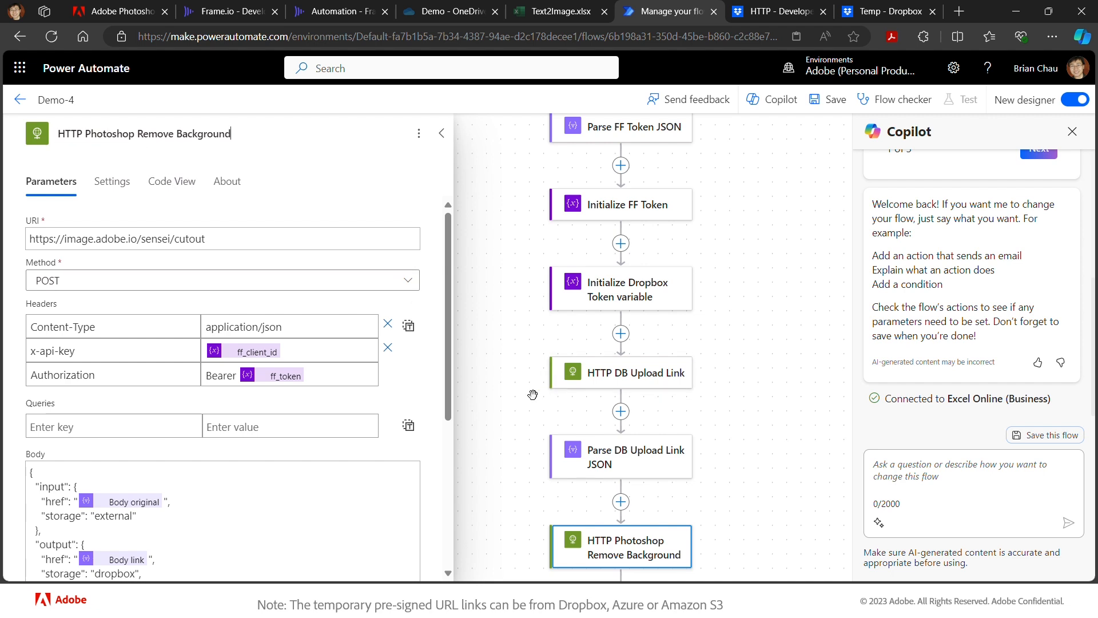
pyautogui.scroll(-1, 532, 395)
pyautogui.scroll(-1, 532, 394)
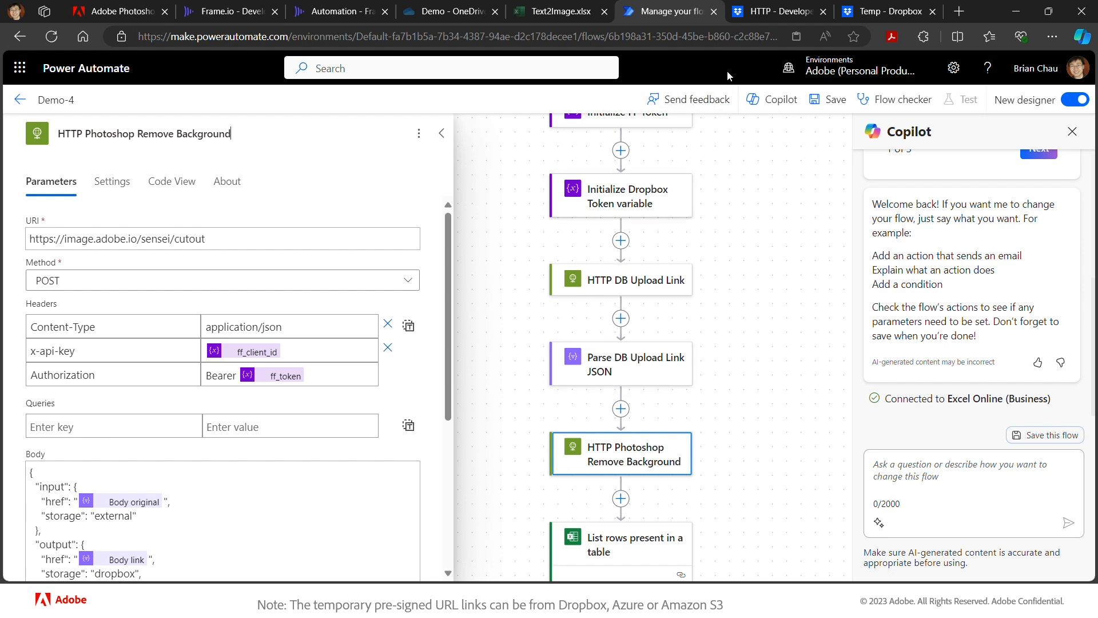
pyautogui.click(772, 14)
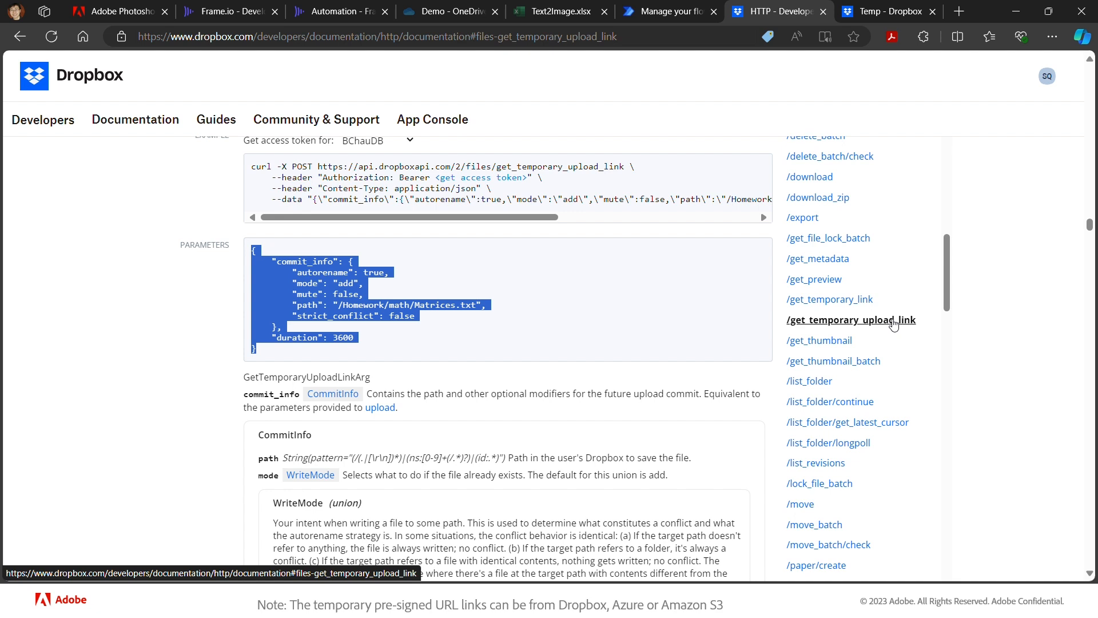
pyautogui.click(856, 300)
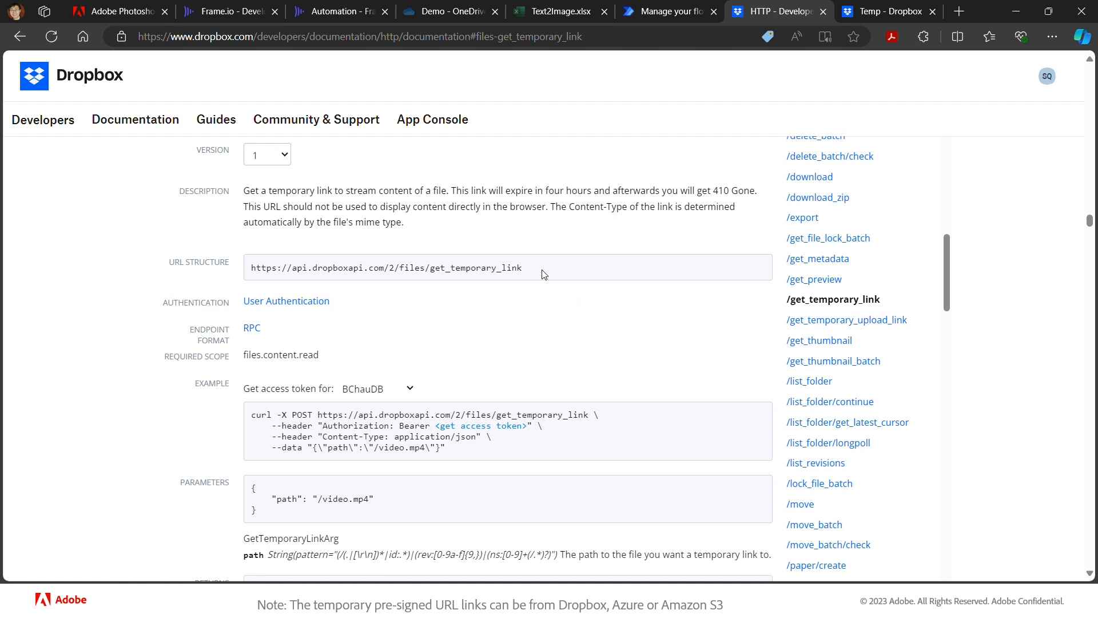
pyautogui.moveTo(539, 272); pyautogui.dragTo(246, 278)
pyautogui.hotkey('ctrl', 'c')
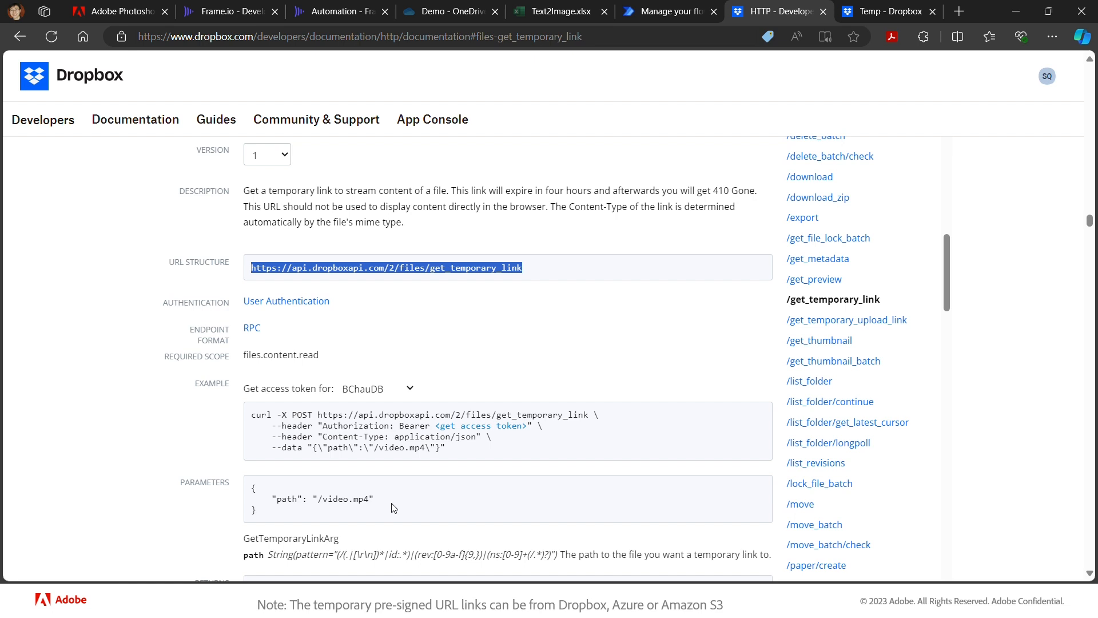
pyautogui.click(670, 14)
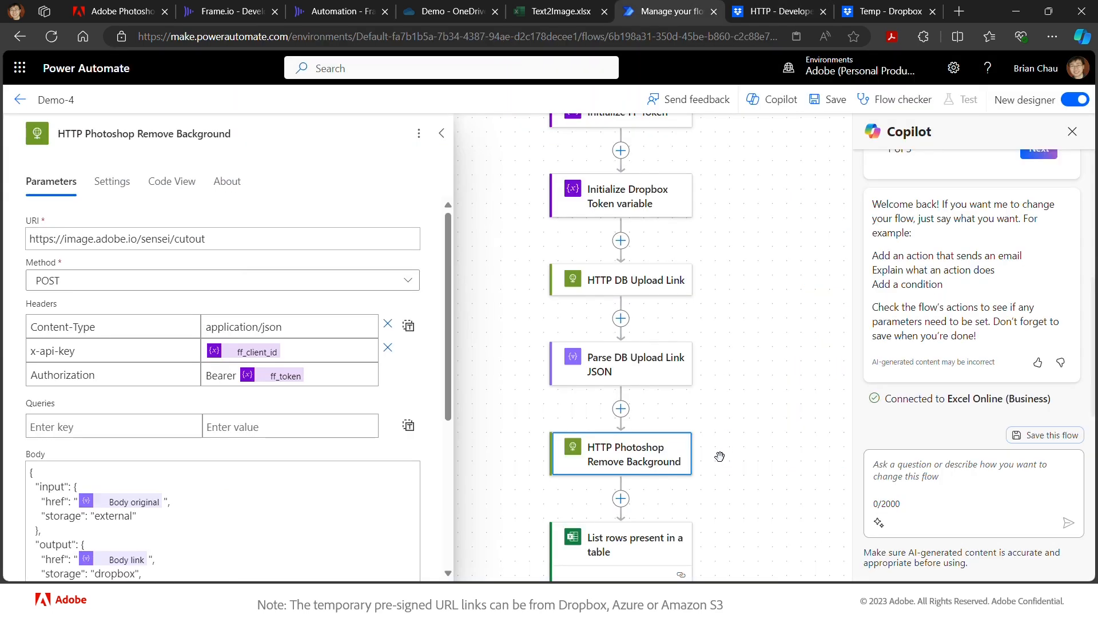
# - Add an HTTP action after HTTP Photoshop Remove Background named 'HTTP DB Download Link'
pyautogui.click(622, 500)
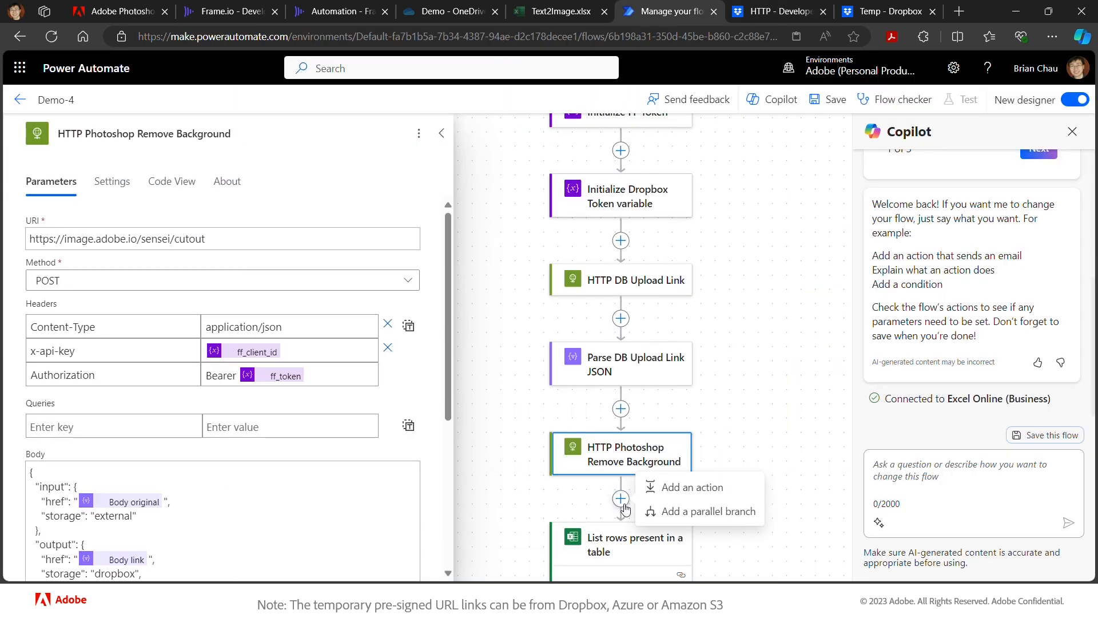
pyautogui.click(681, 495)
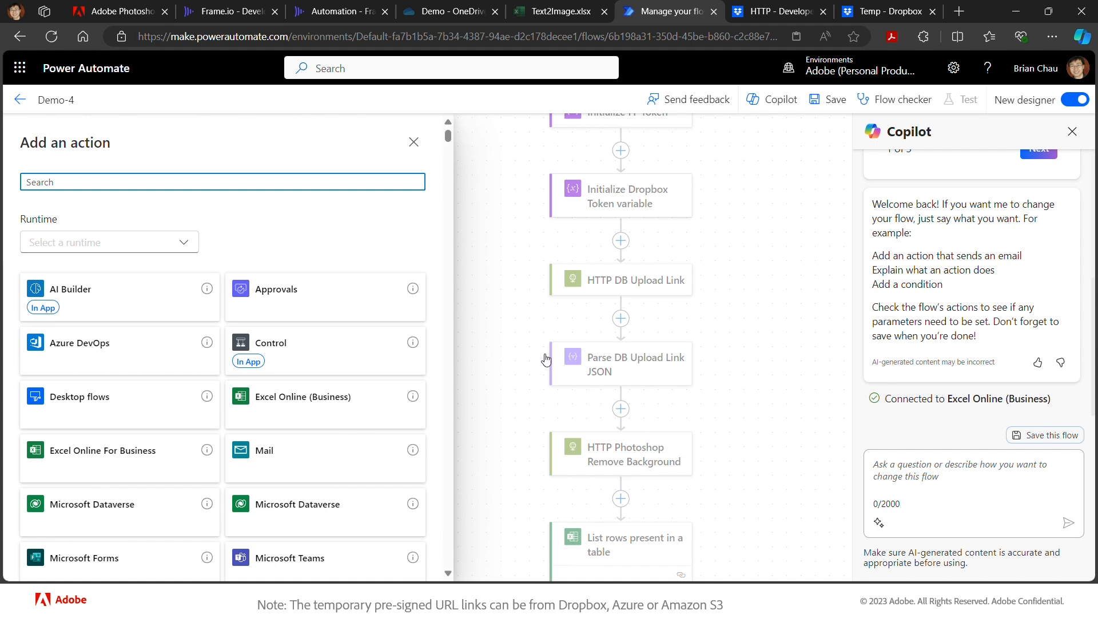
pyautogui.write('http')
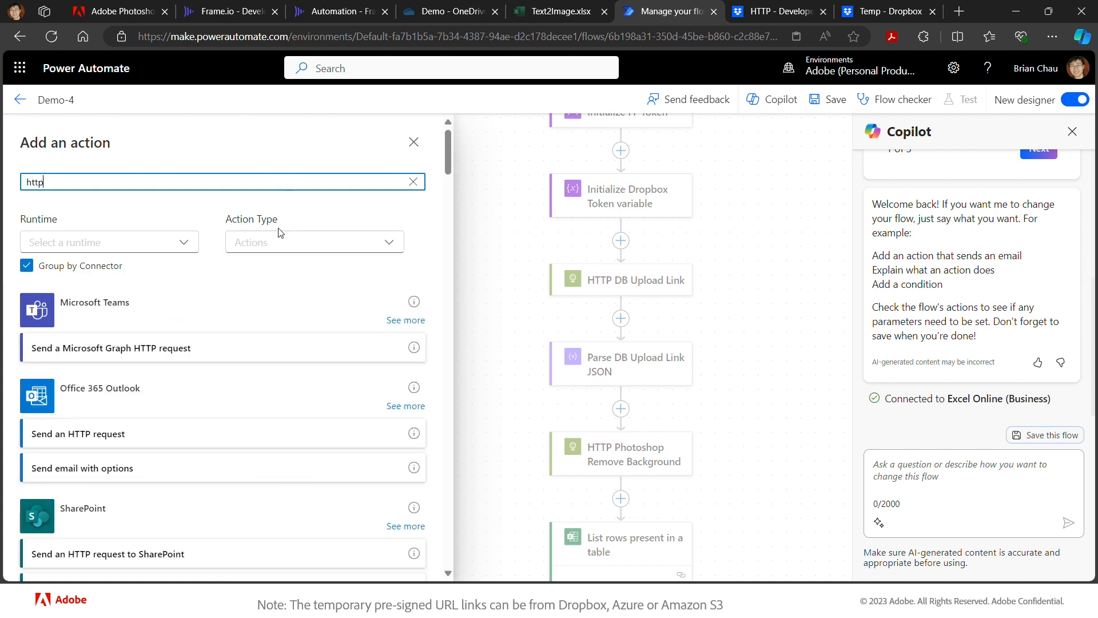
pyautogui.scroll(-10, 241, 410)
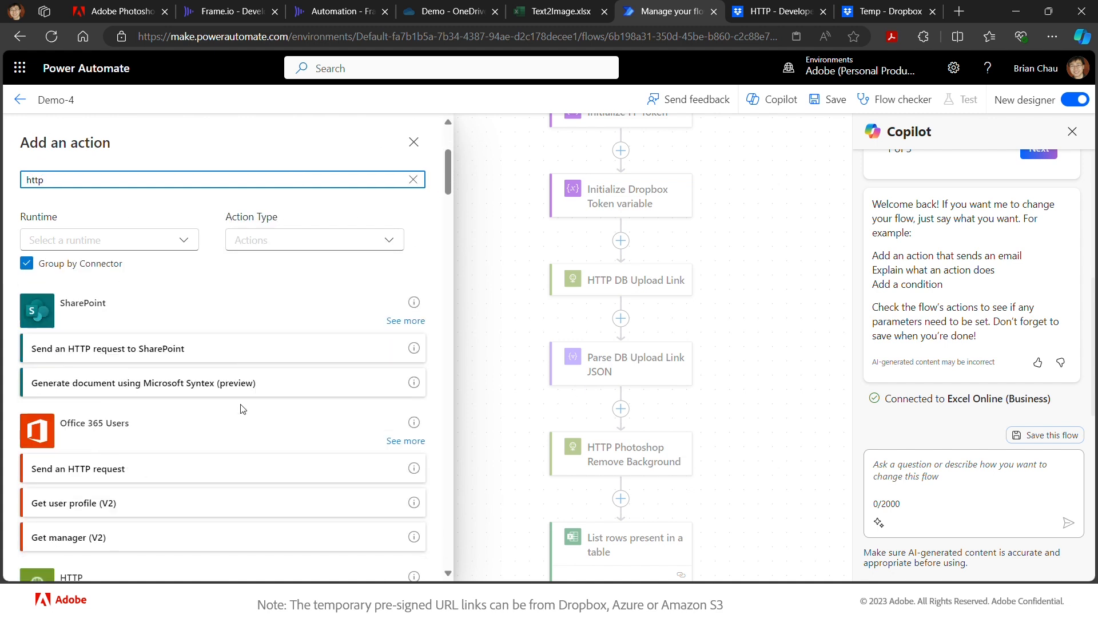
pyautogui.click(223, 412)
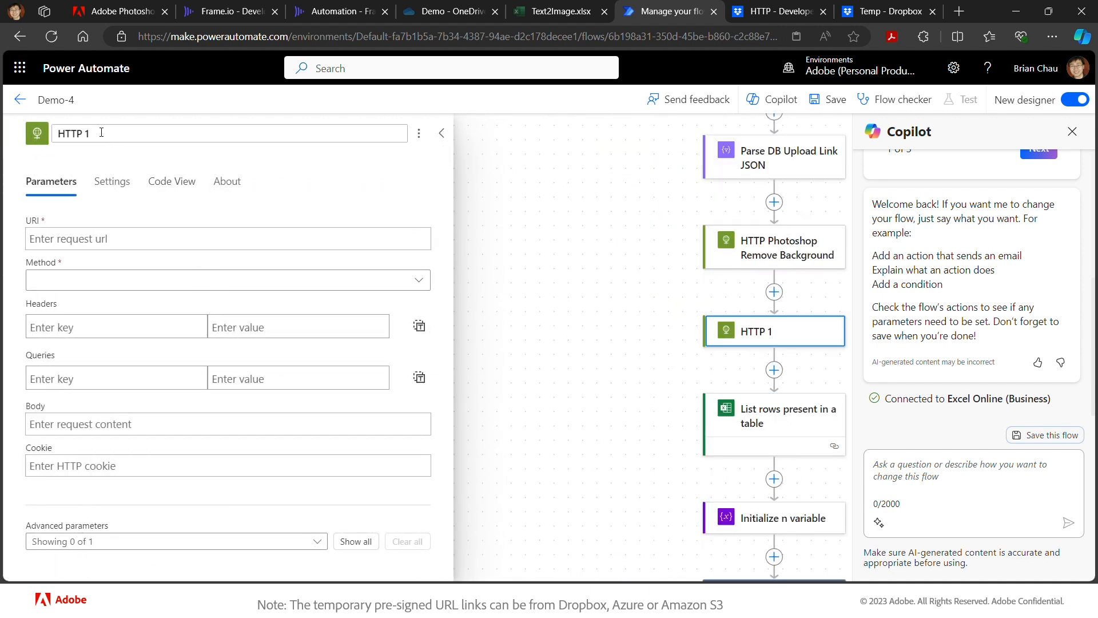
pyautogui.press('BackSpace')
pyautogui.write('DB Do')
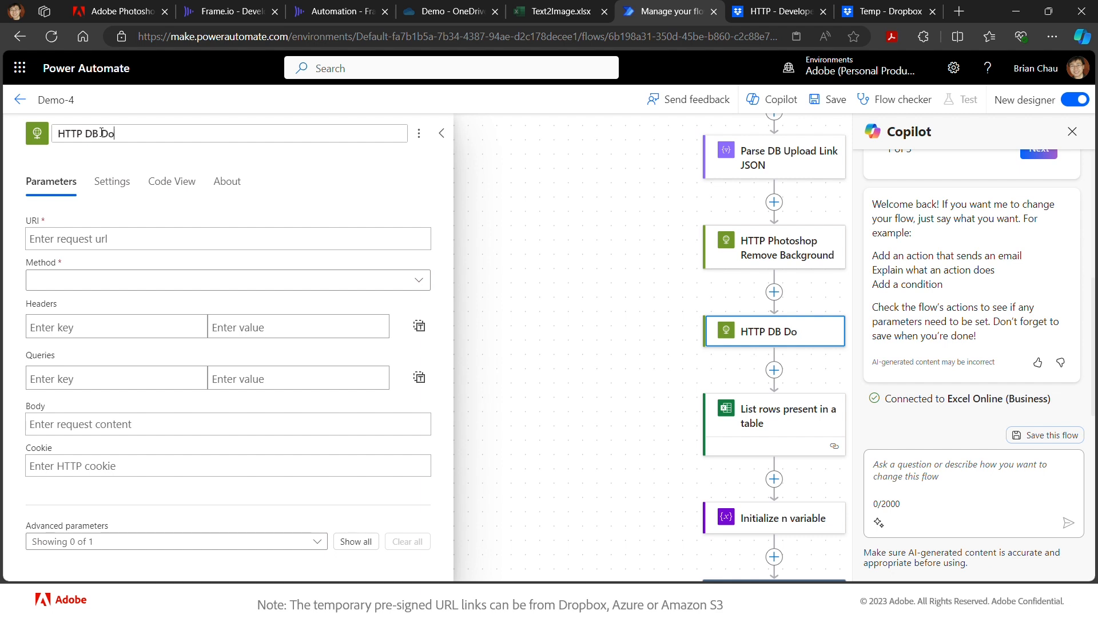
pyautogui.write('wnload Loin')
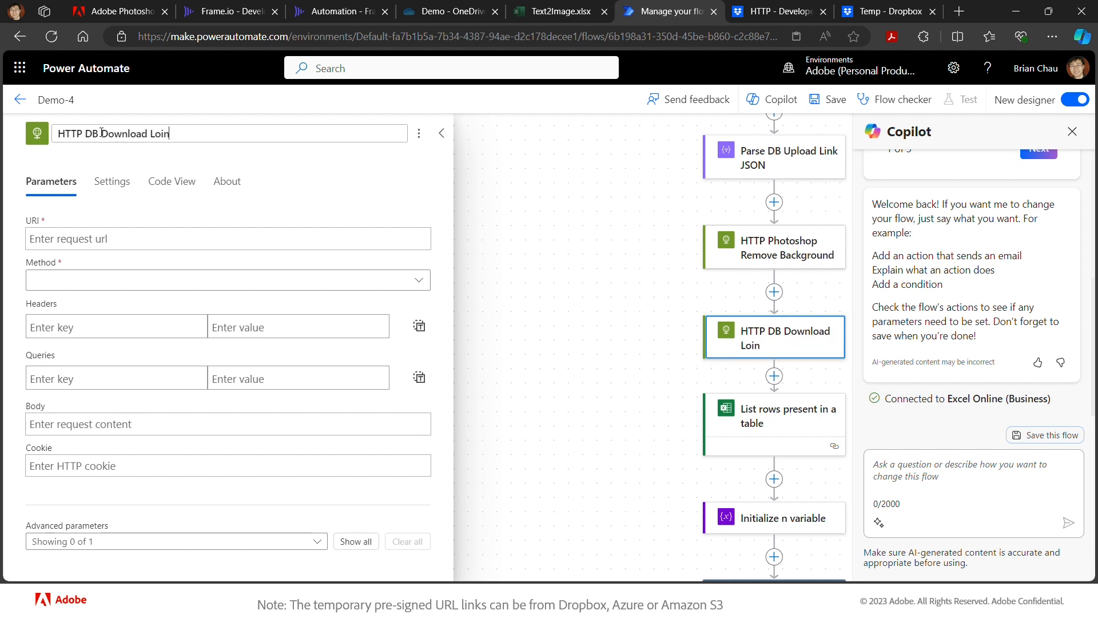
pyautogui.press('BackSpace')
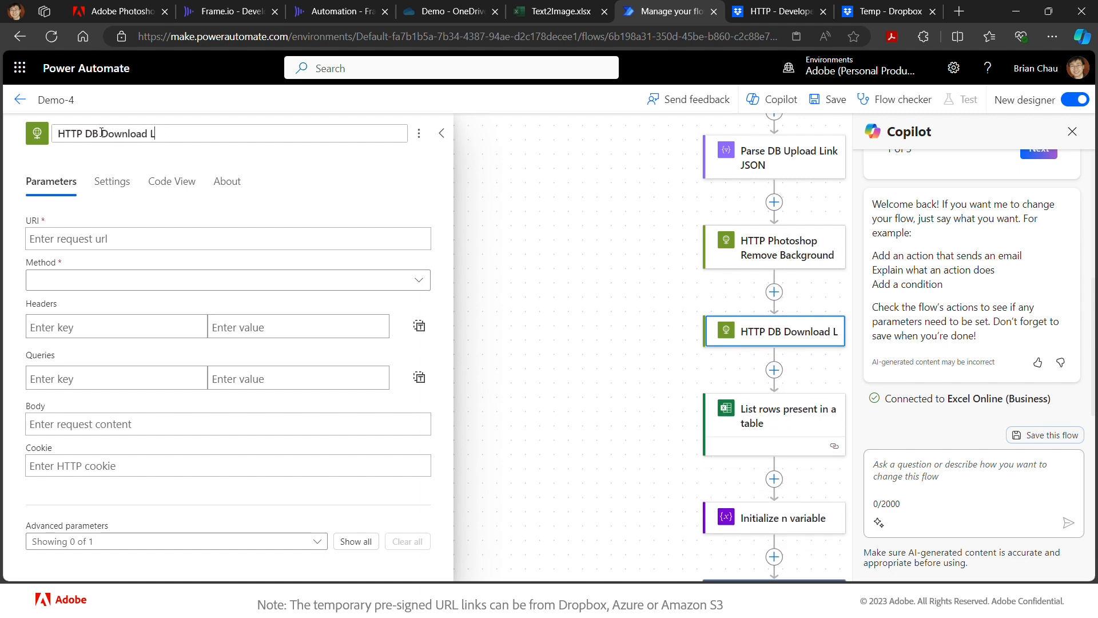
pyautogui.write('ink')
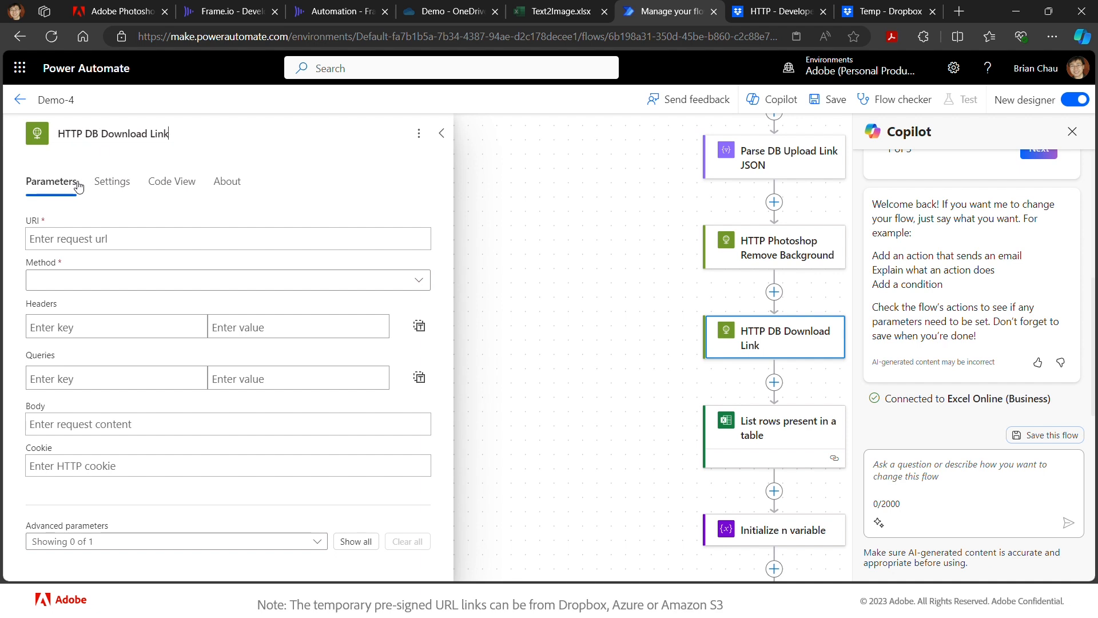
pyautogui.click(81, 237)
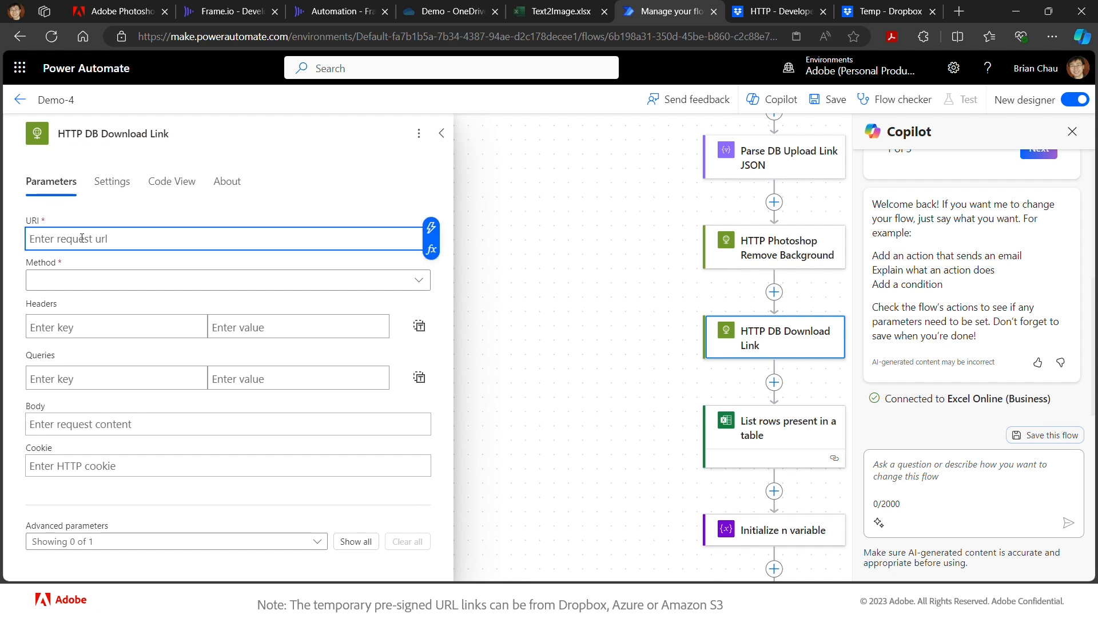
# - Set the URI to the get_temporary_link endpoint with method POST
pyautogui.hotkey('ctrl', 'v')
pyautogui.click(102, 281)
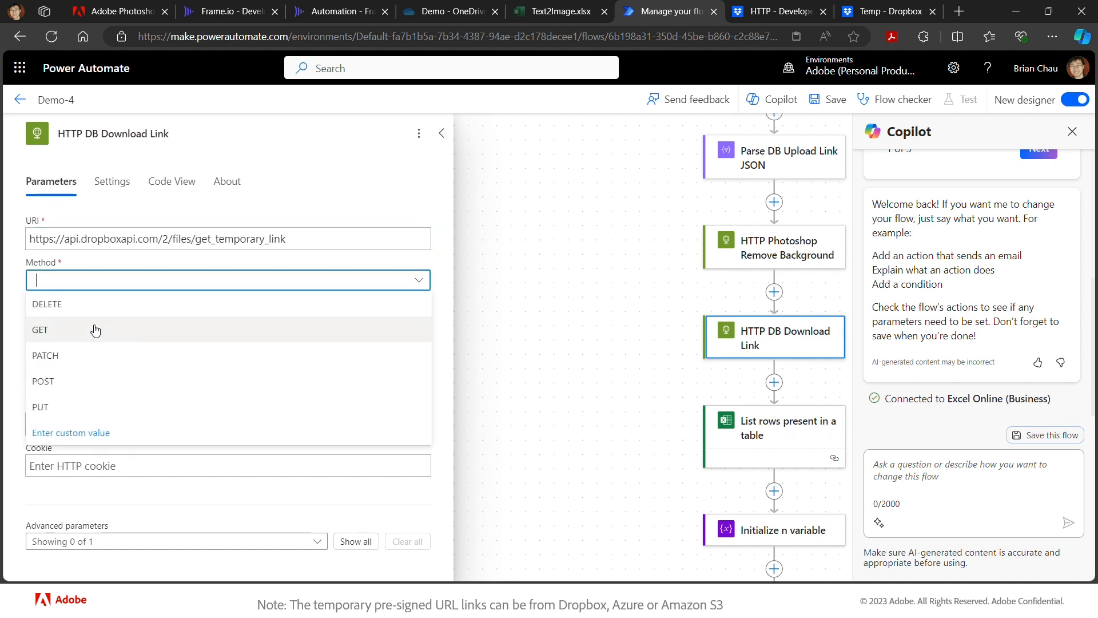
pyautogui.click(71, 382)
# - Add headers Content-Type: application/json and Authorization: Bearer plus the db_token variable
pyautogui.click(122, 331)
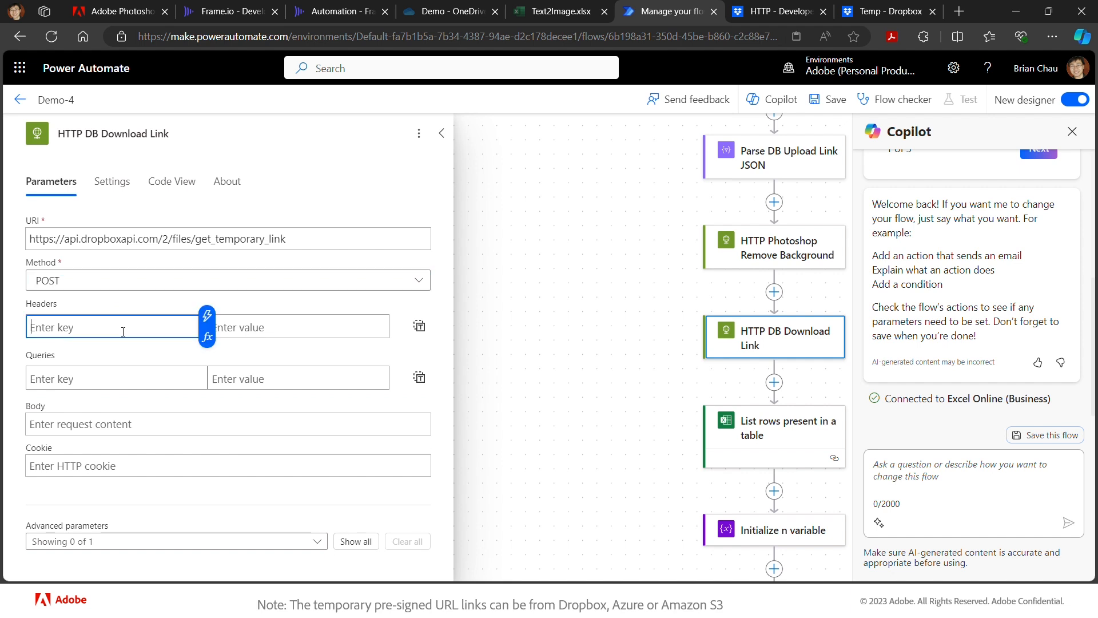
pyautogui.write('Content-Type')
pyautogui.press('Tab')
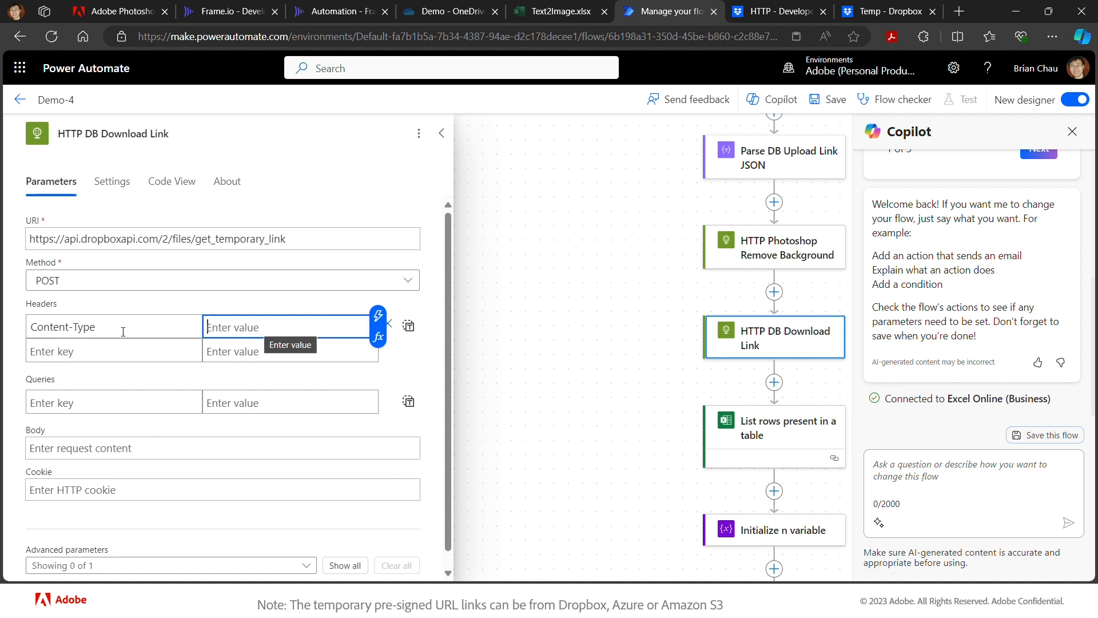
pyautogui.write('ap')
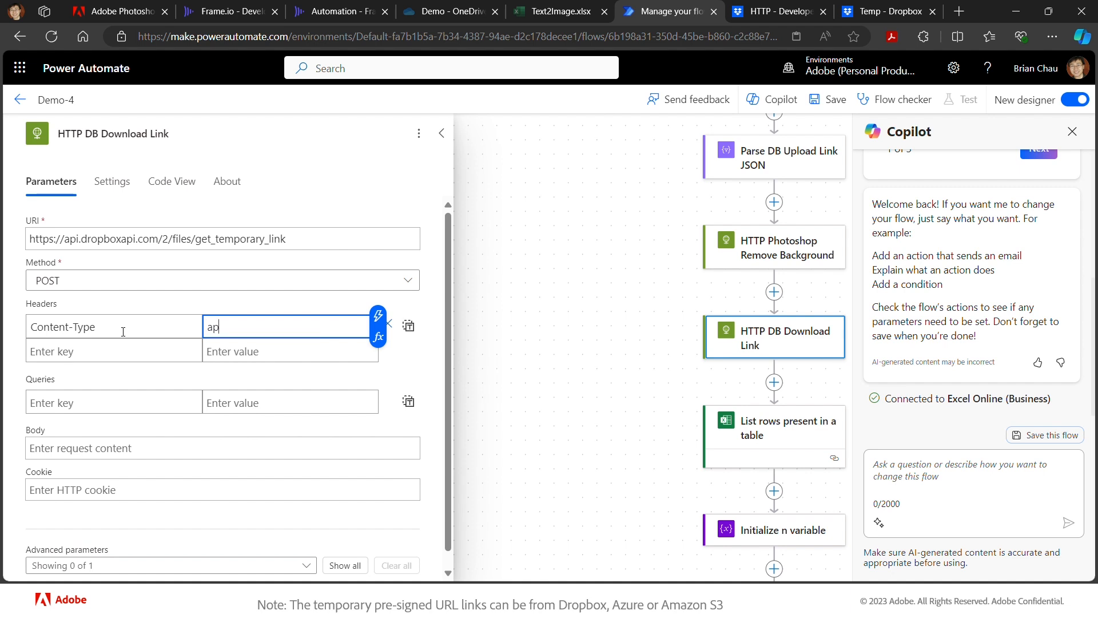
pyautogui.write('plication/json')
pyautogui.click(77, 353)
pyautogui.write('Aut')
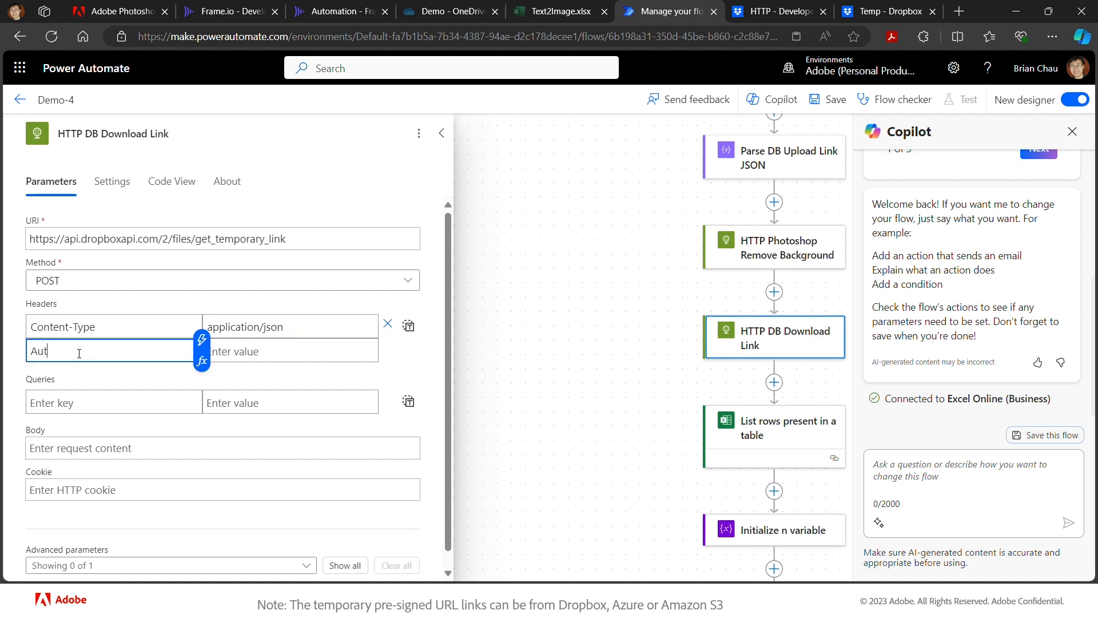
pyautogui.write('horization')
pyautogui.click(223, 356)
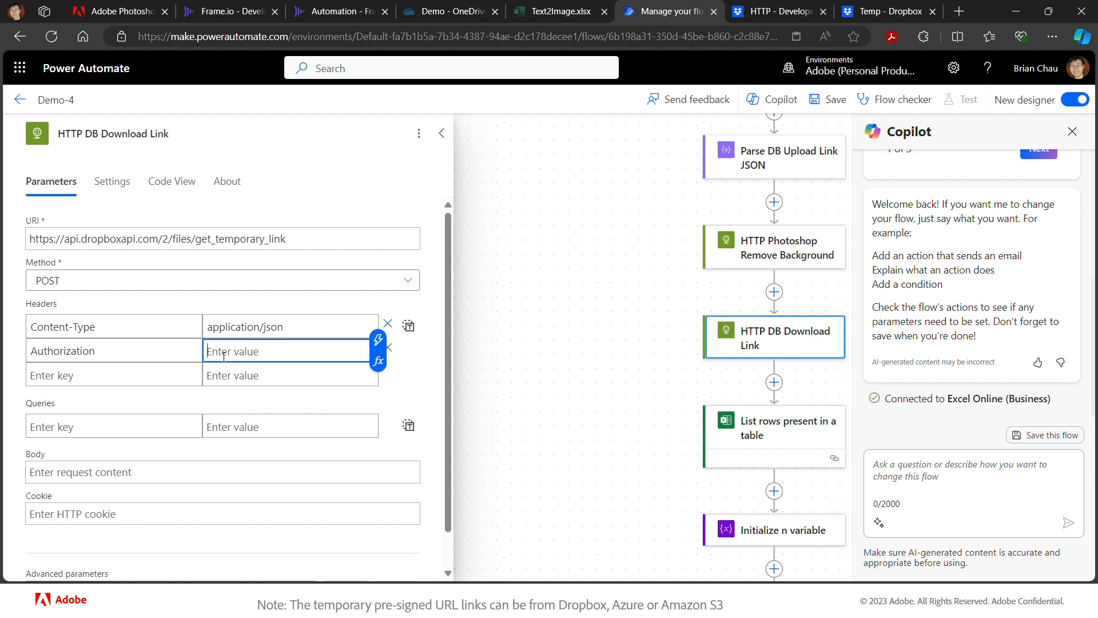
pyautogui.write('Bearer')
pyautogui.click(377, 339)
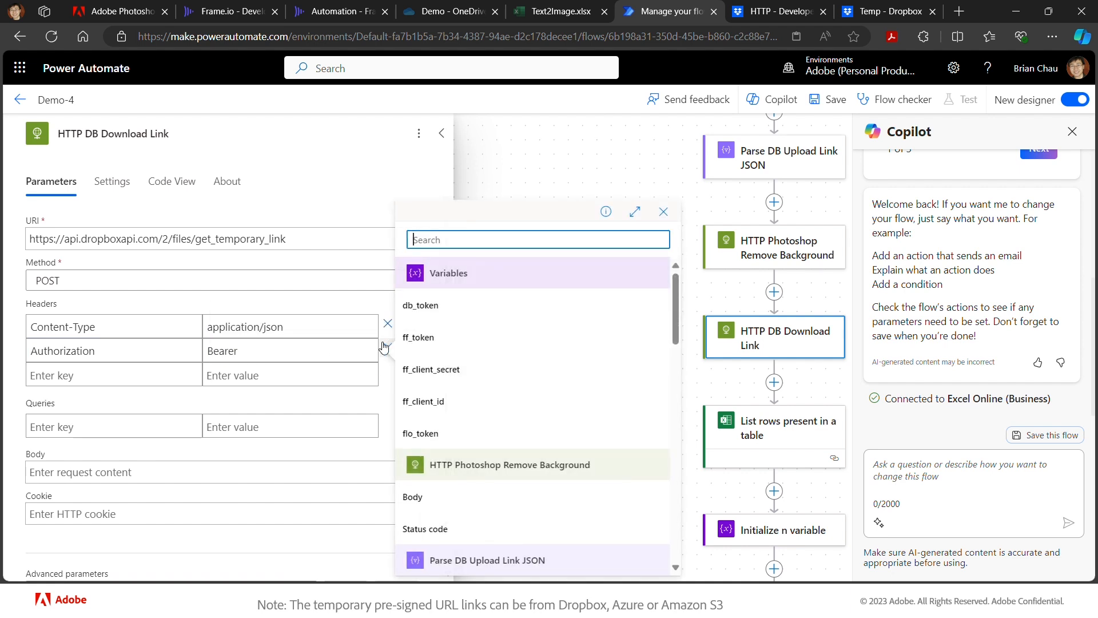
pyautogui.click(434, 313)
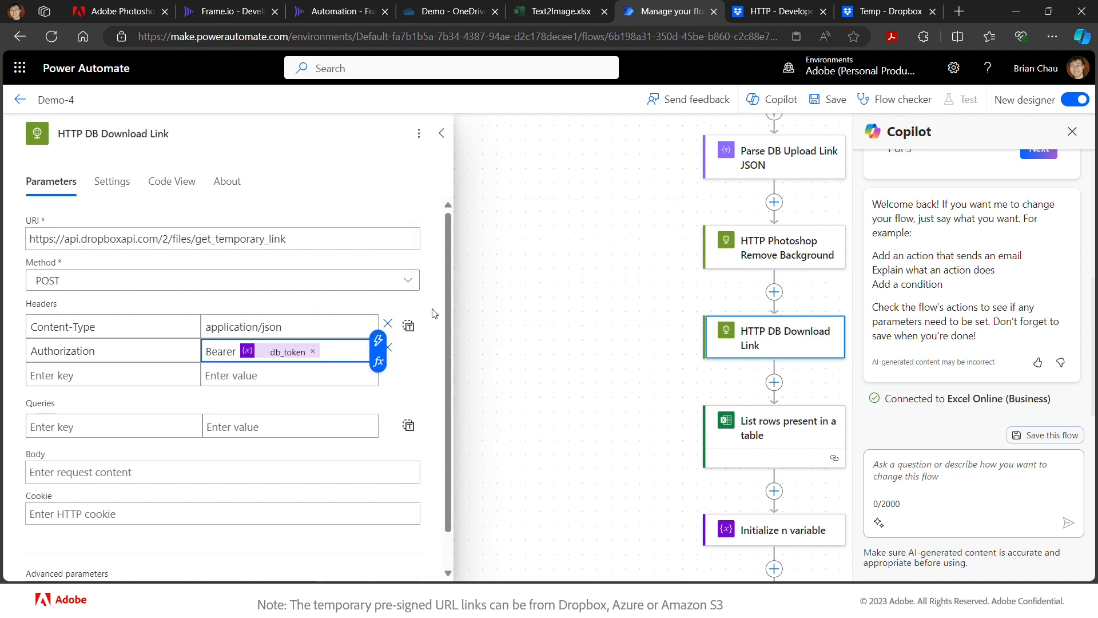
# - Copy the example parameters JSON from the Dropbox get_temporary_link docs for the body
pyautogui.click(168, 472)
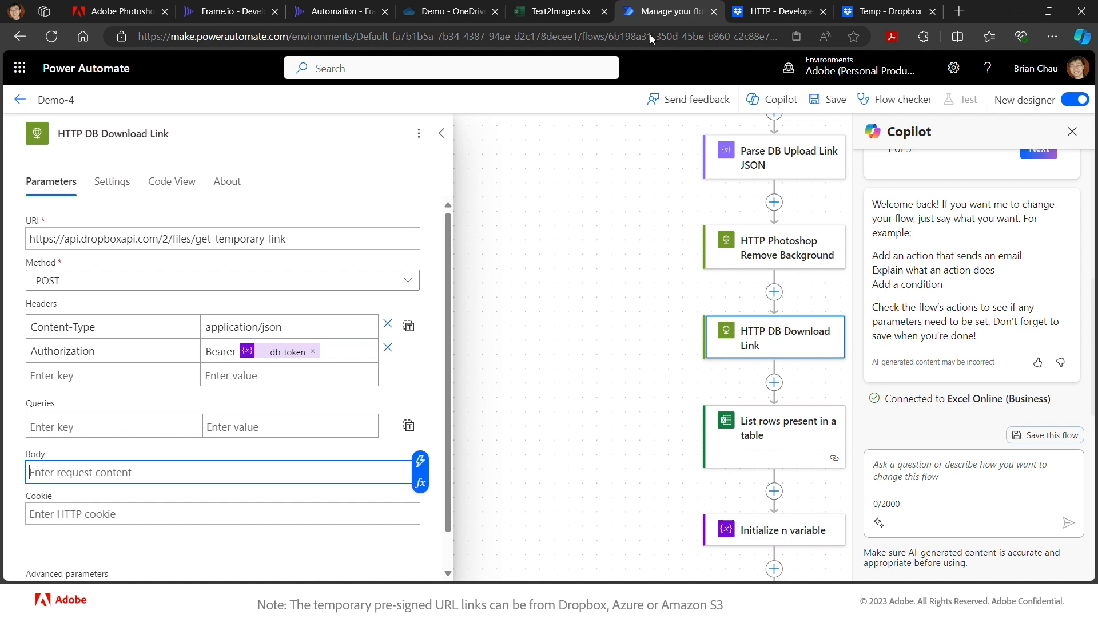
pyautogui.click(759, 11)
pyautogui.moveTo(267, 514); pyautogui.dragTo(249, 494)
pyautogui.hotkey('ctrl', 'c')
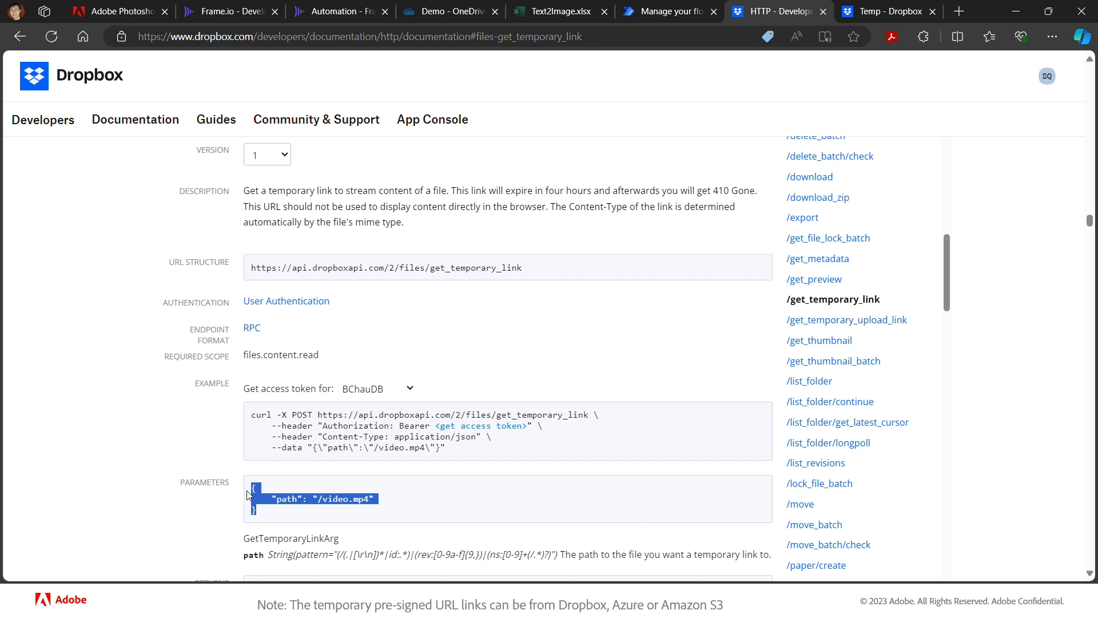
# - Paste the JSON into the body, change its path to /Temp/cutout.png, and save Demo-4
pyautogui.click(678, 12)
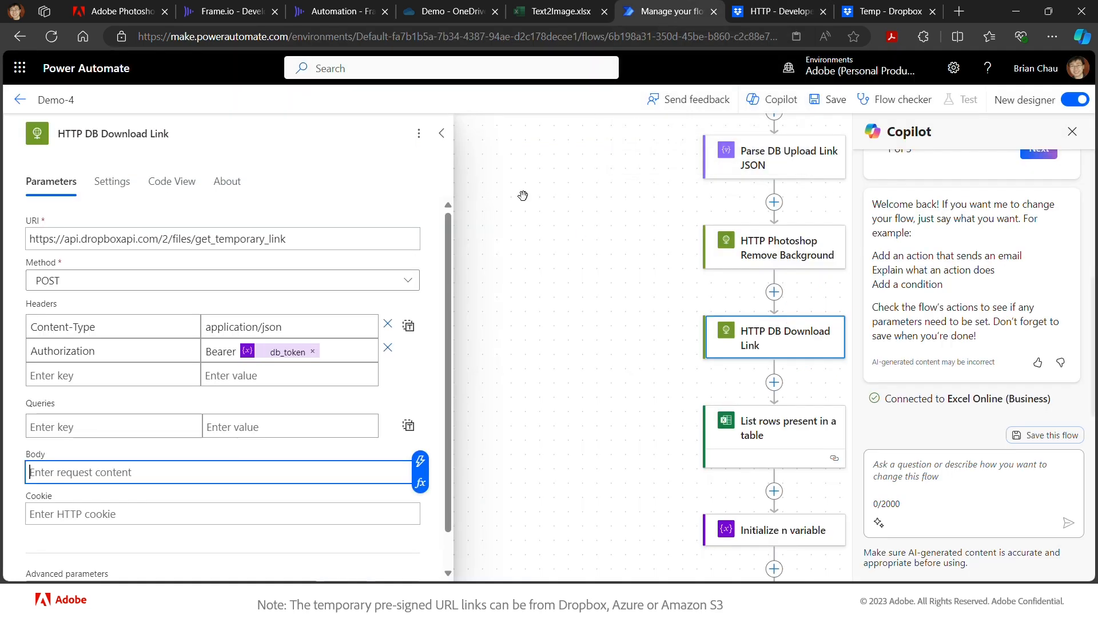
pyautogui.hotkey('ctrl', 'v')
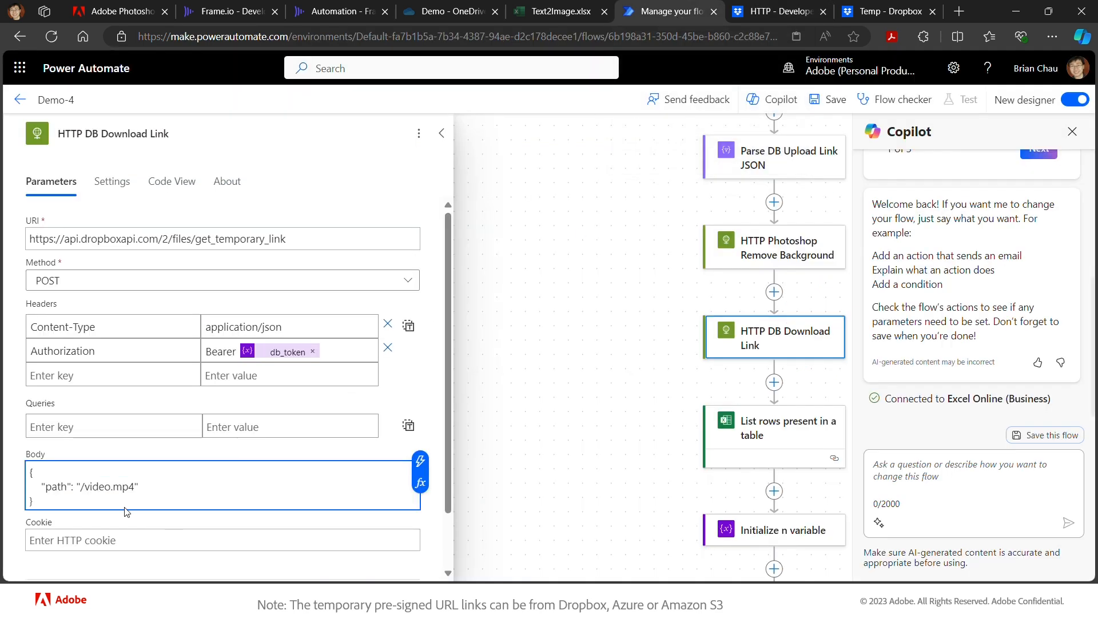
pyautogui.click(89, 487)
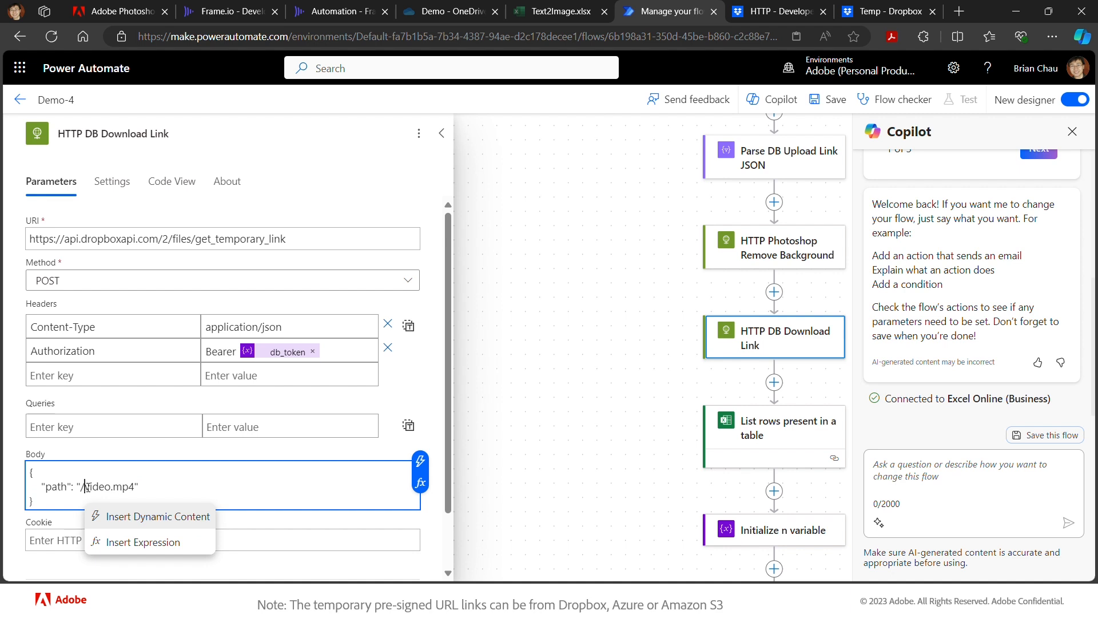
pyautogui.write('temp/cuto')
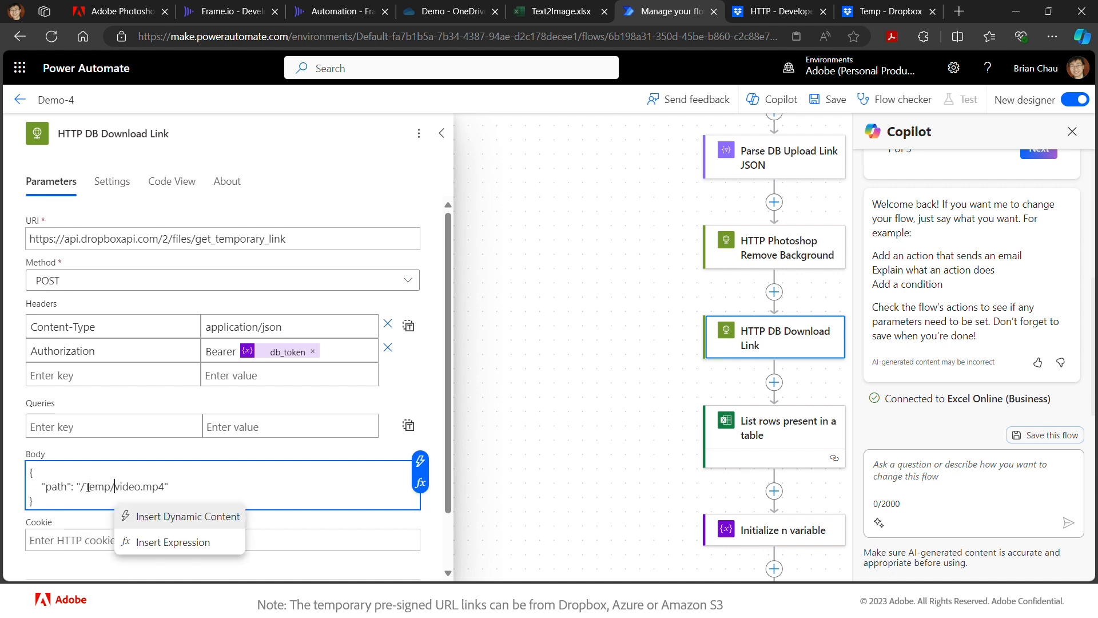
pyautogui.write('ut.')
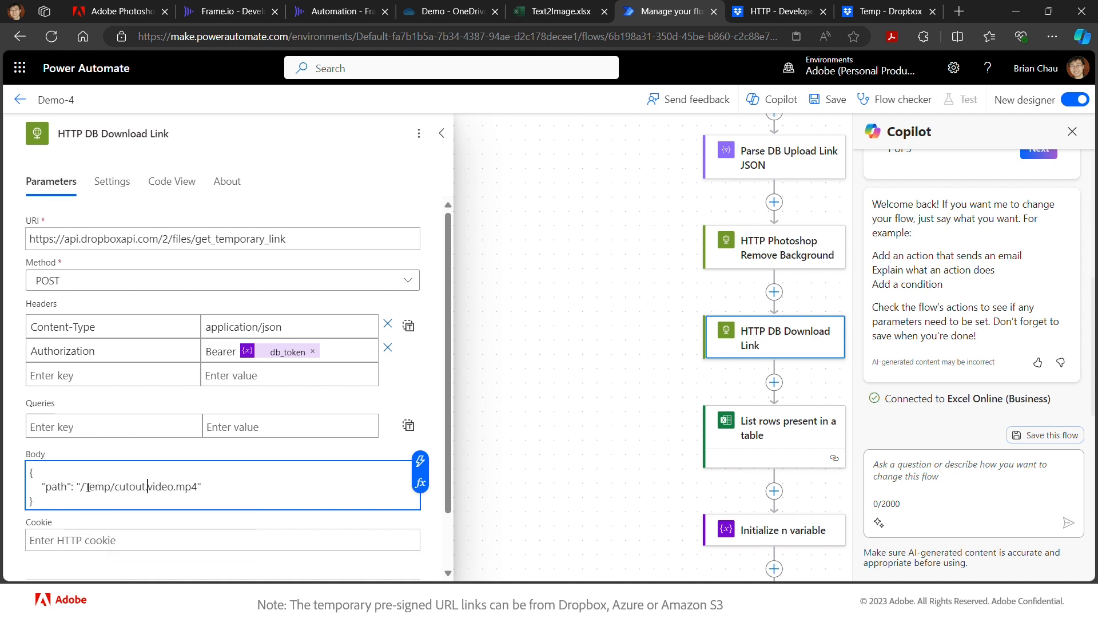
pyautogui.write('png')
pyautogui.press('Delete')
pyautogui.press('Delete')
pyautogui.press('Delete')
pyautogui.press('Delete')
pyautogui.press('Delete')
pyautogui.press('Delete')
pyautogui.press('Delete')
pyautogui.press('Delete')
pyautogui.press('Delete')
pyautogui.click(835, 100)
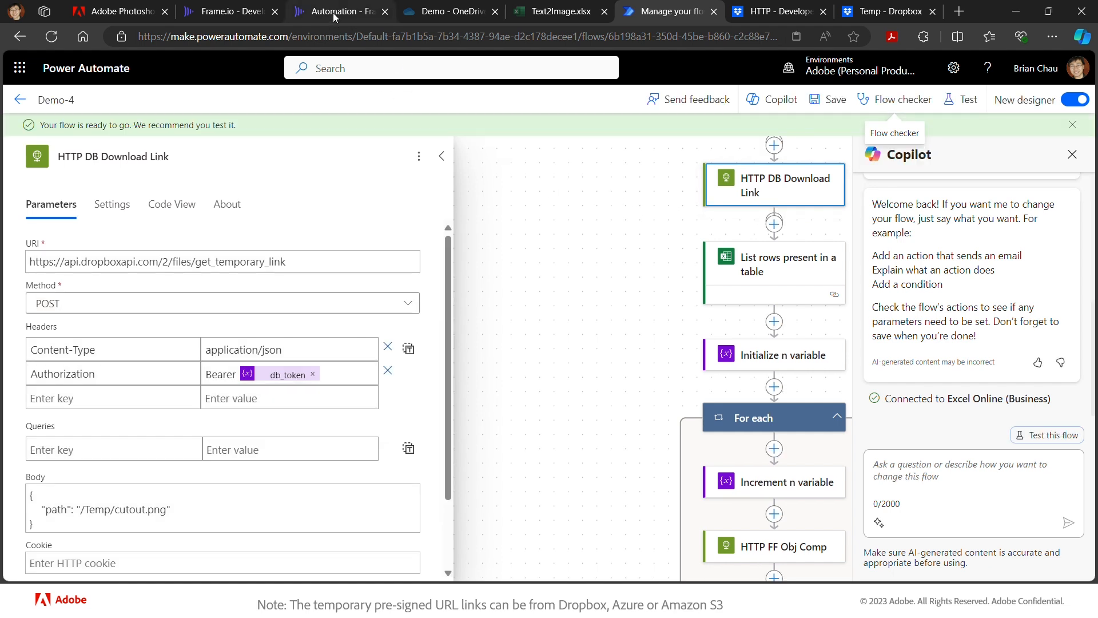
# - Run the Demo-4 custom action on cream2.png in Frame.io, acknowledge Success, and return to Power Automate
pyautogui.click(333, 13)
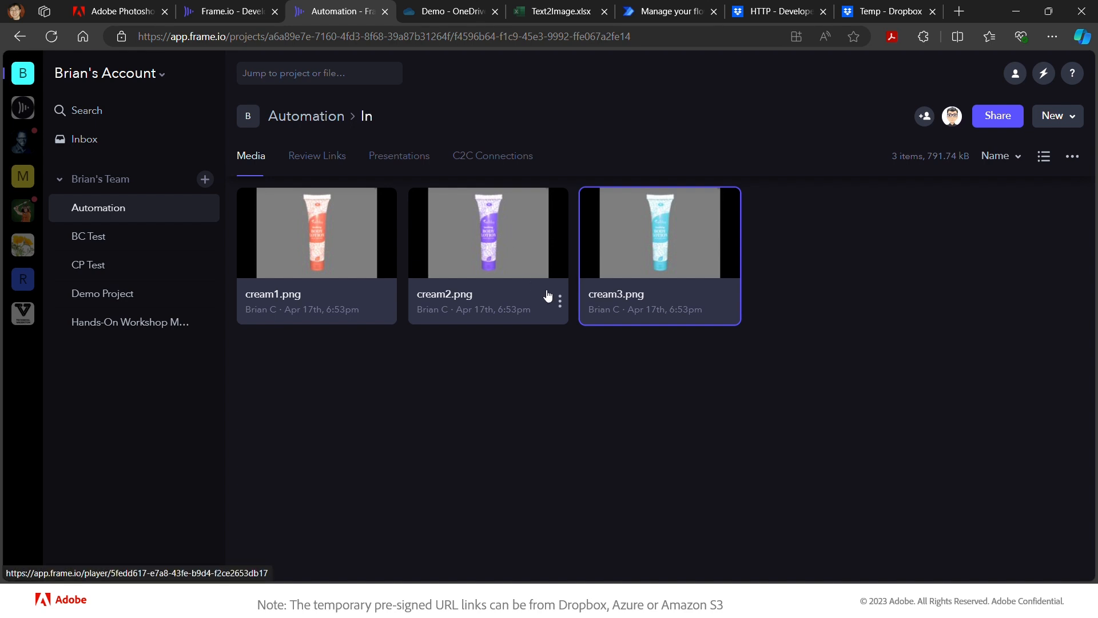
pyautogui.click(559, 301)
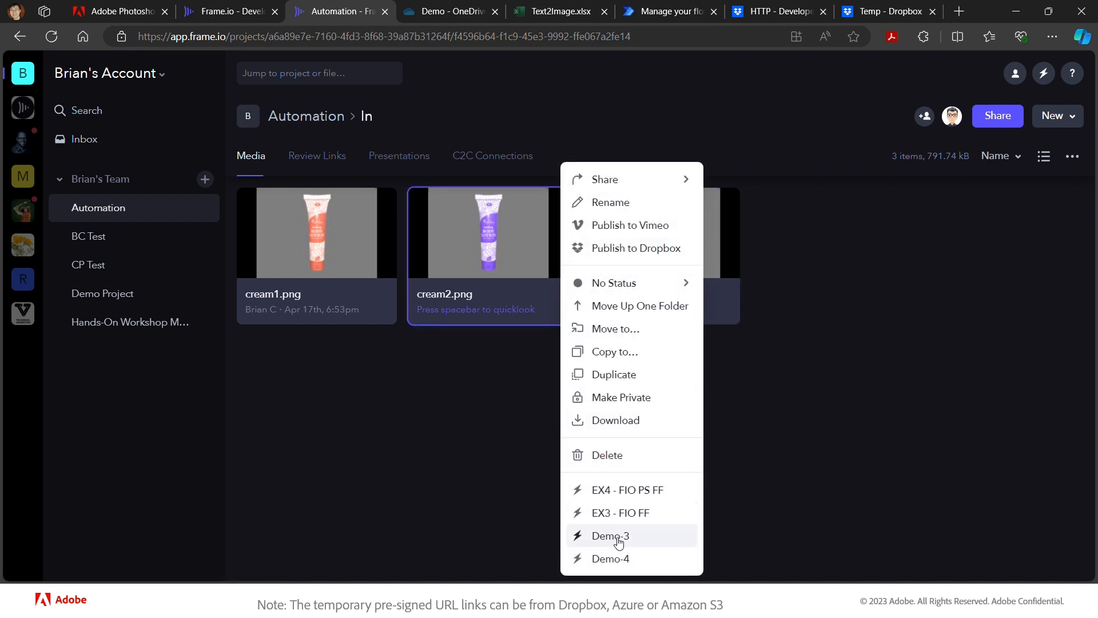
pyautogui.click(615, 559)
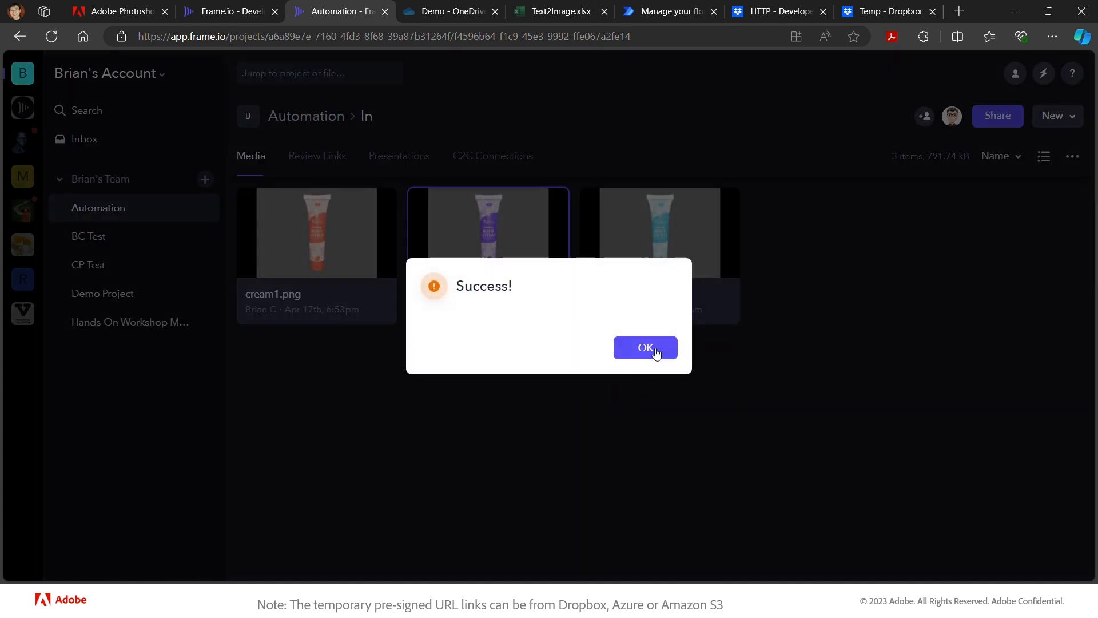
pyautogui.click(653, 350)
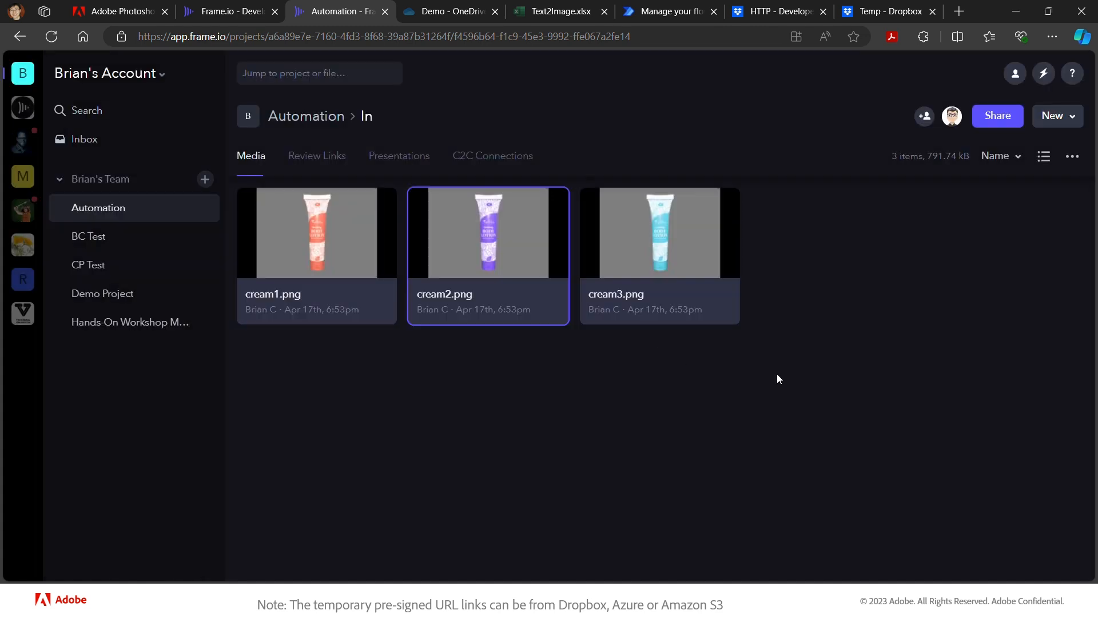
pyautogui.click(669, 12)
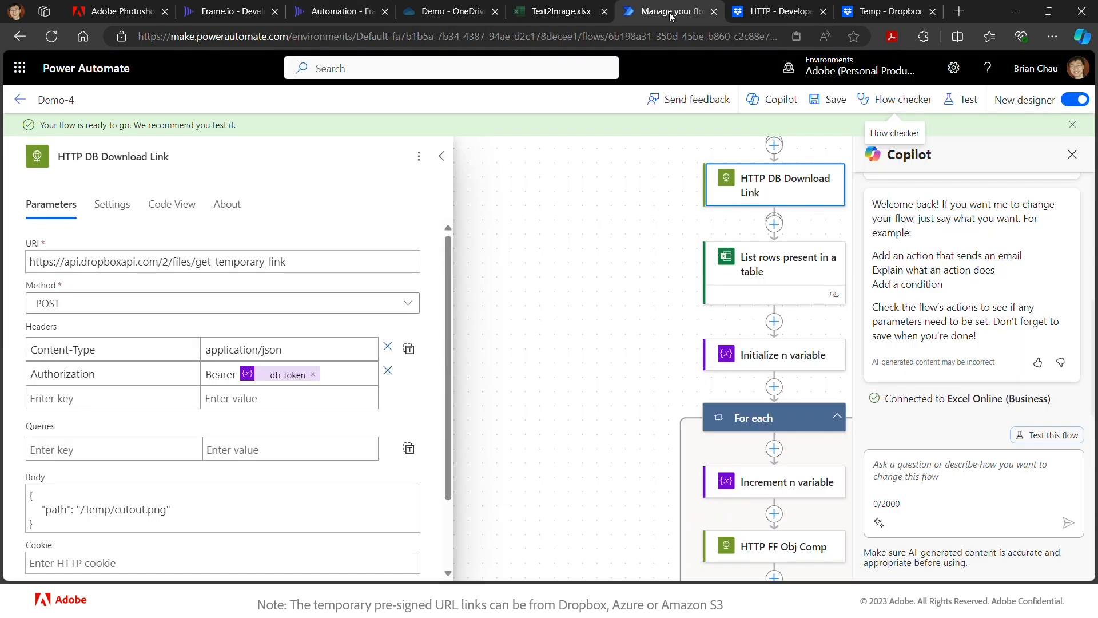
# - Open the latest running Demo-4 run and inspect its HTTP DB Download Link step details
pyautogui.click(19, 99)
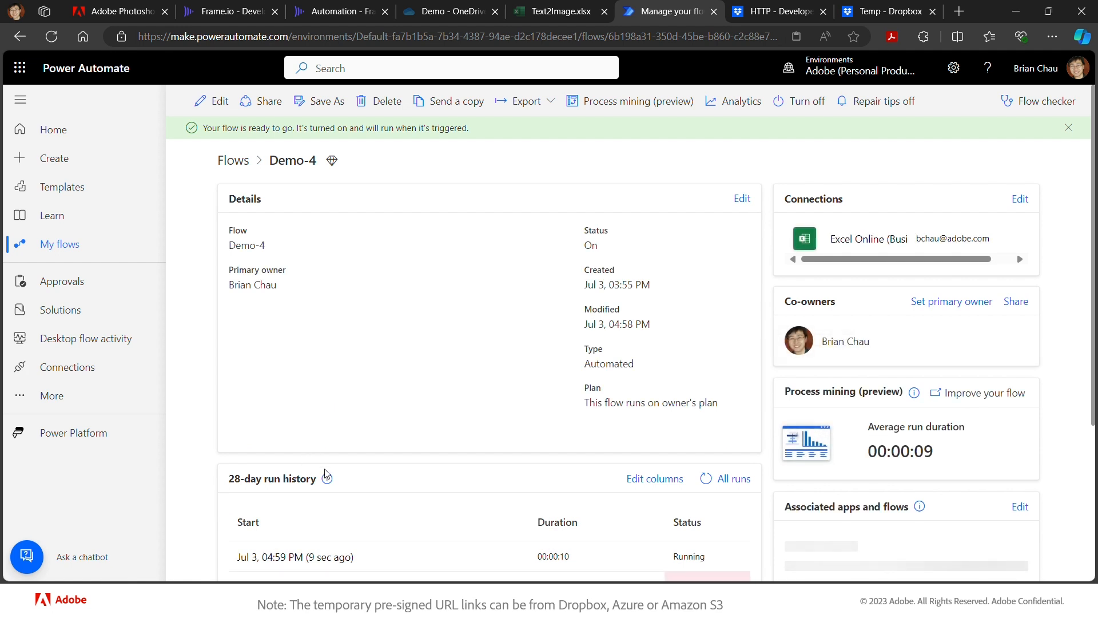
pyautogui.click(302, 557)
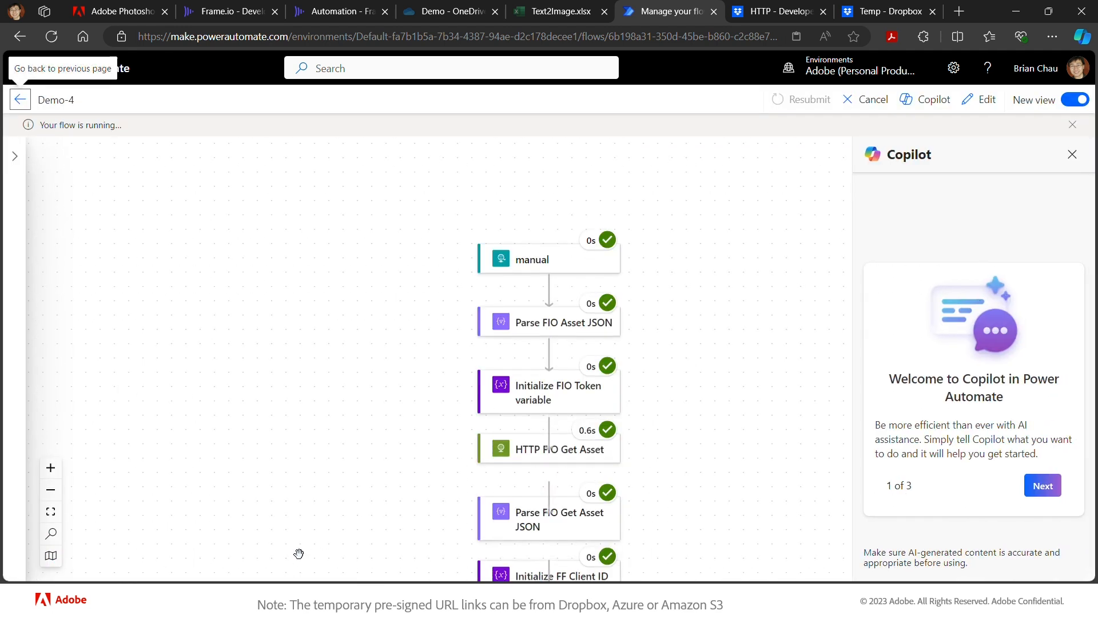
pyautogui.scroll(-3, 457, 536)
pyautogui.scroll(-8, 458, 536)
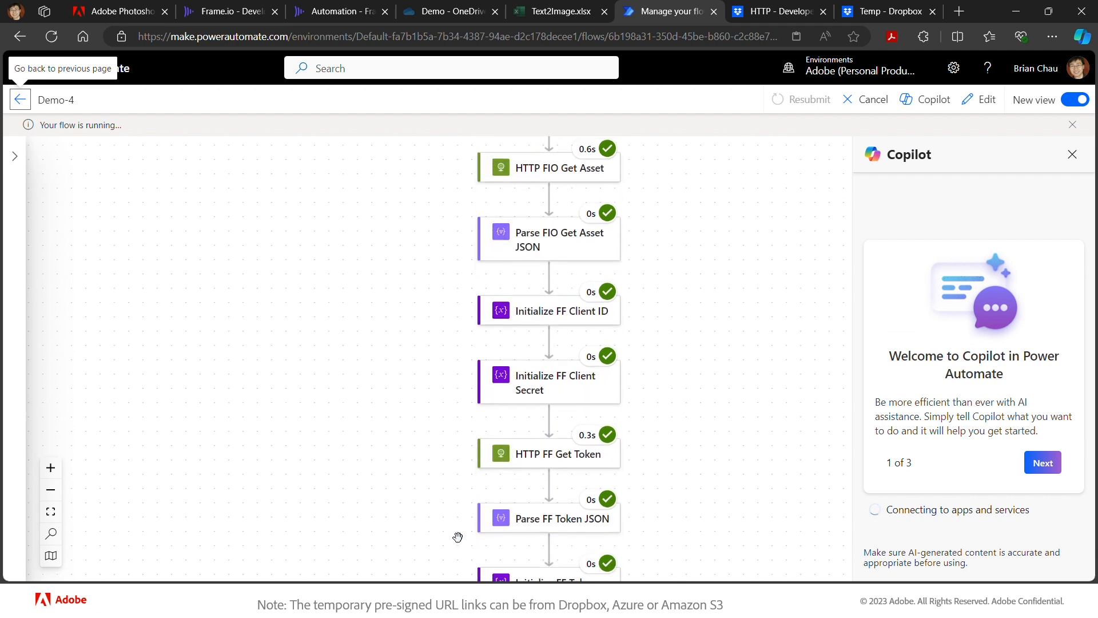
pyautogui.scroll(-3, 457, 537)
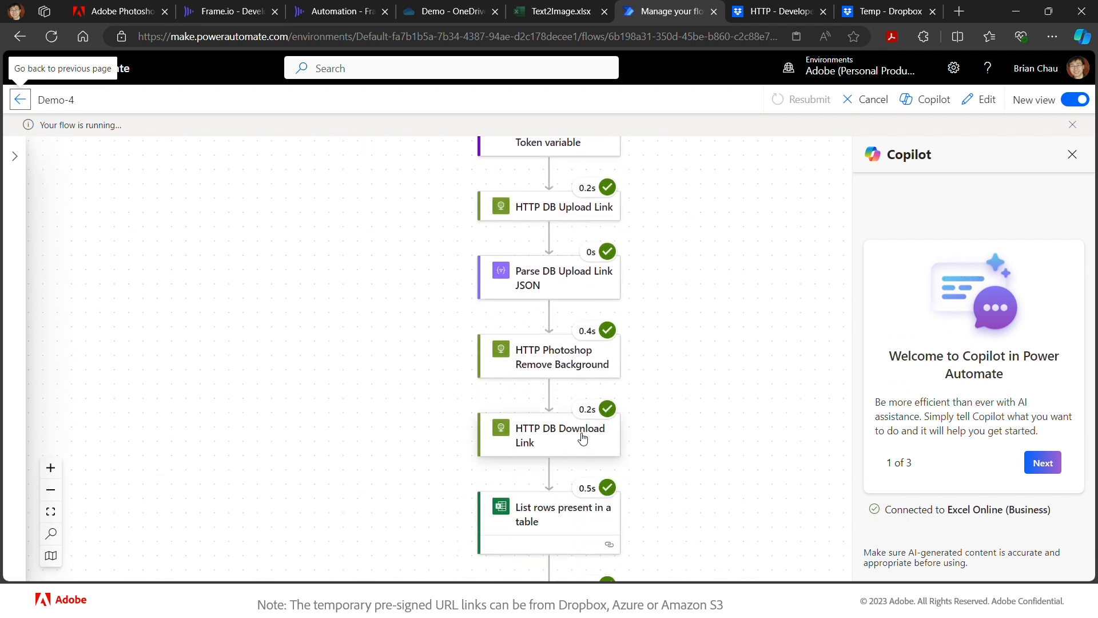
pyautogui.scroll(-1, 640, 438)
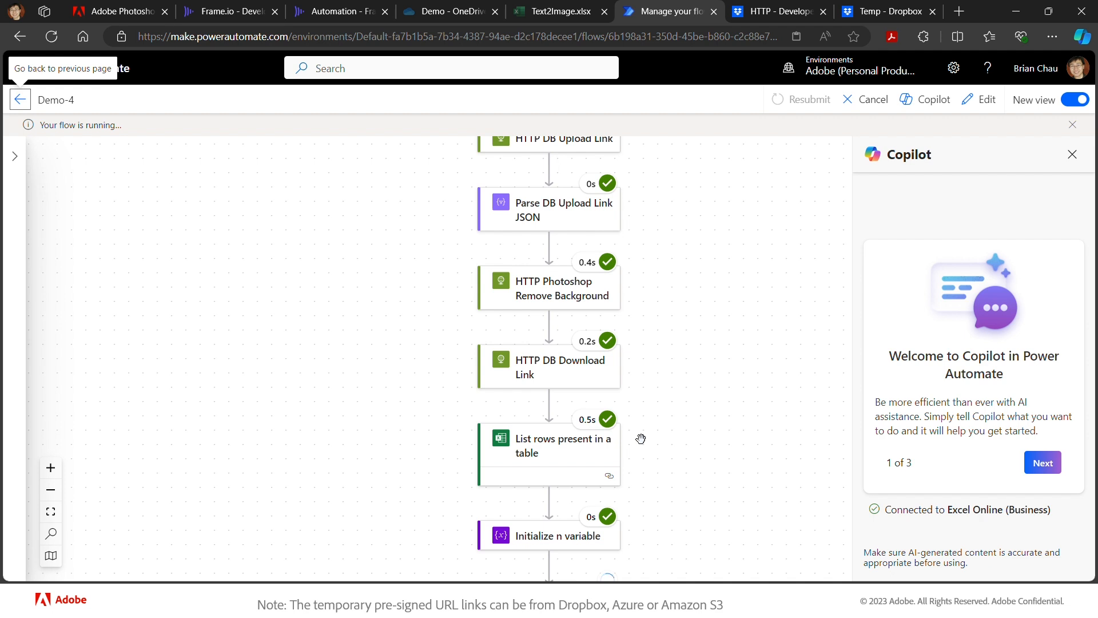
pyautogui.scroll(-1, 641, 438)
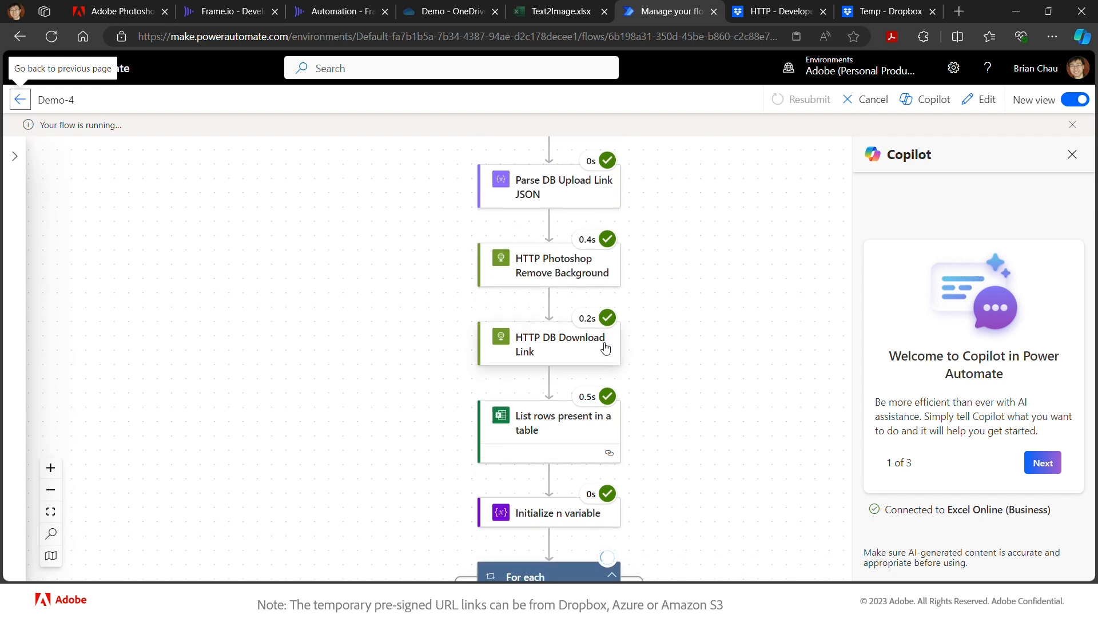
pyautogui.click(584, 343)
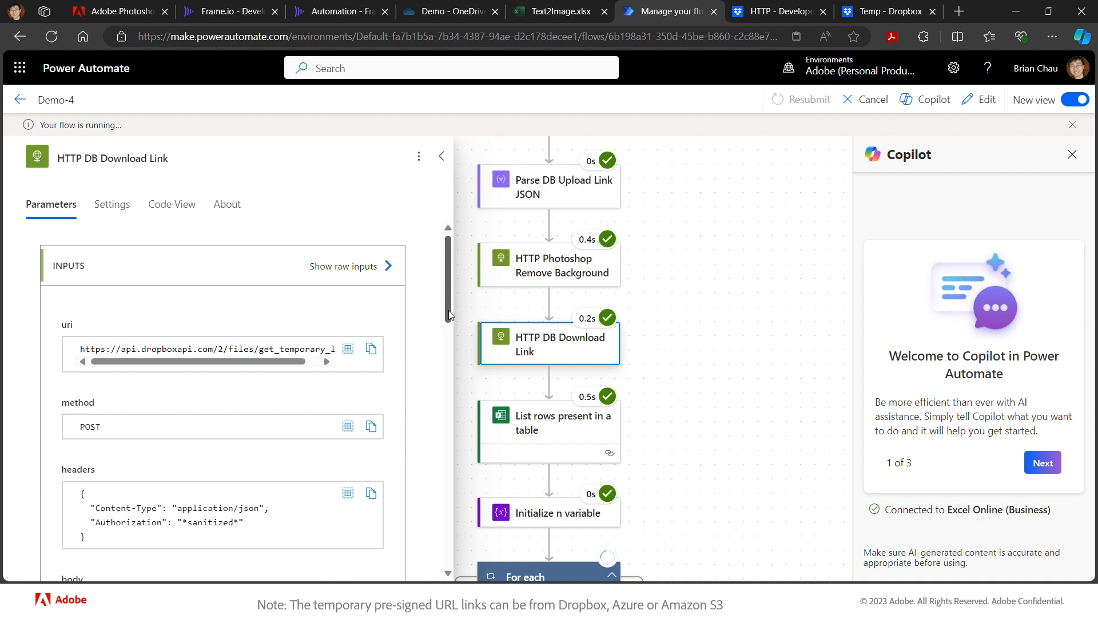
# - Copy HTTP DB Download Link's output body with the temporary cutout.png link, then reopen Demo-4 for editing
pyautogui.moveTo(448, 310); pyautogui.dragTo(436, 495)
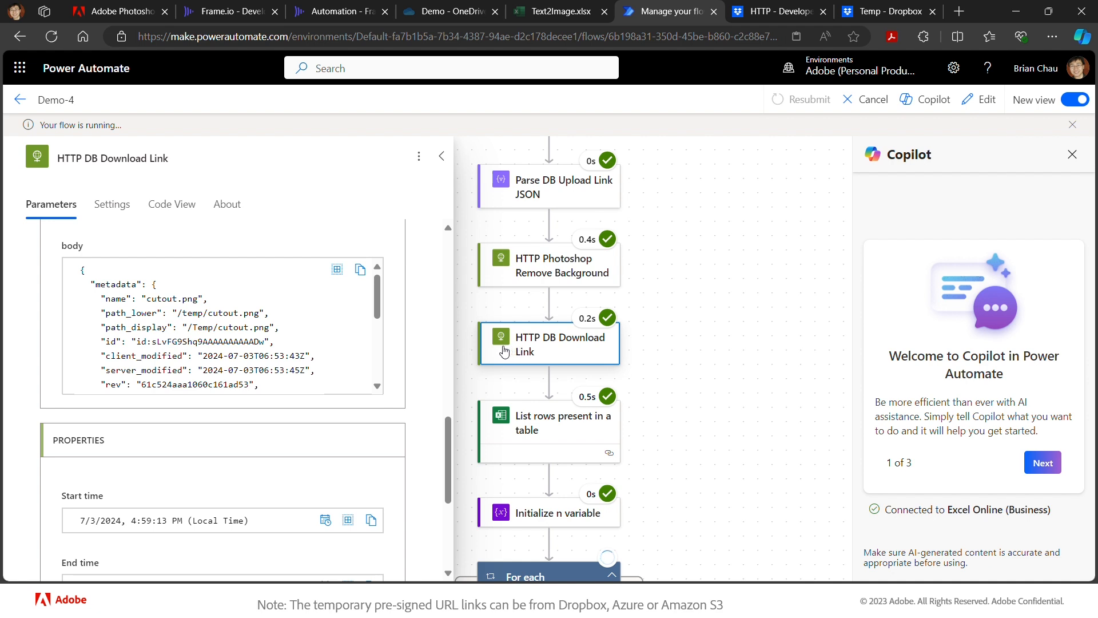
pyautogui.moveTo(380, 302); pyautogui.dragTo(382, 366)
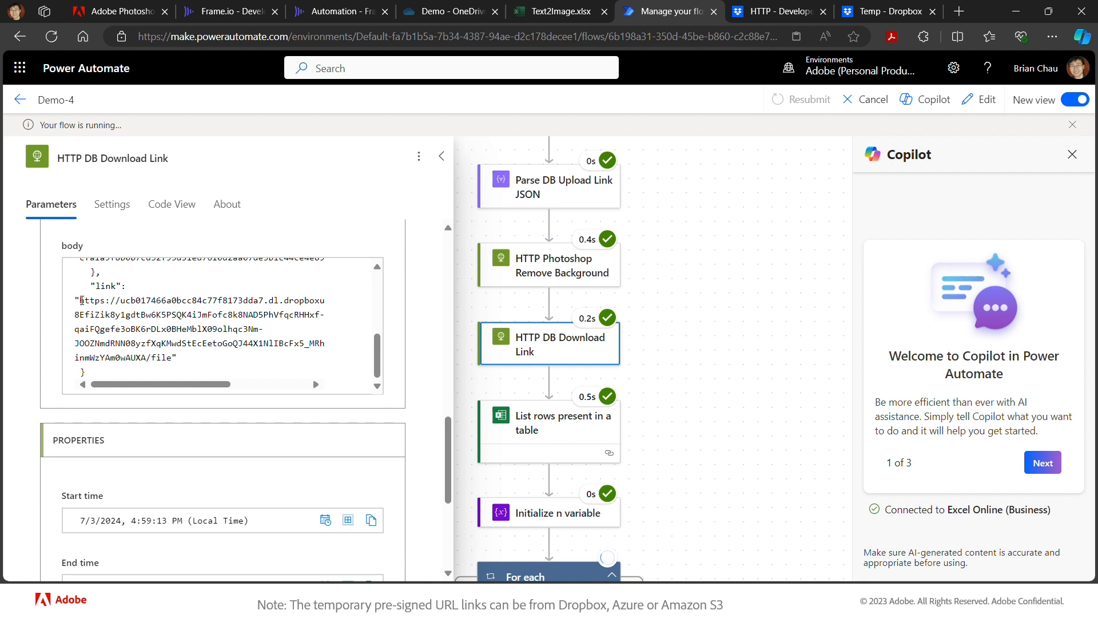
pyautogui.moveTo(82, 300); pyautogui.dragTo(175, 358)
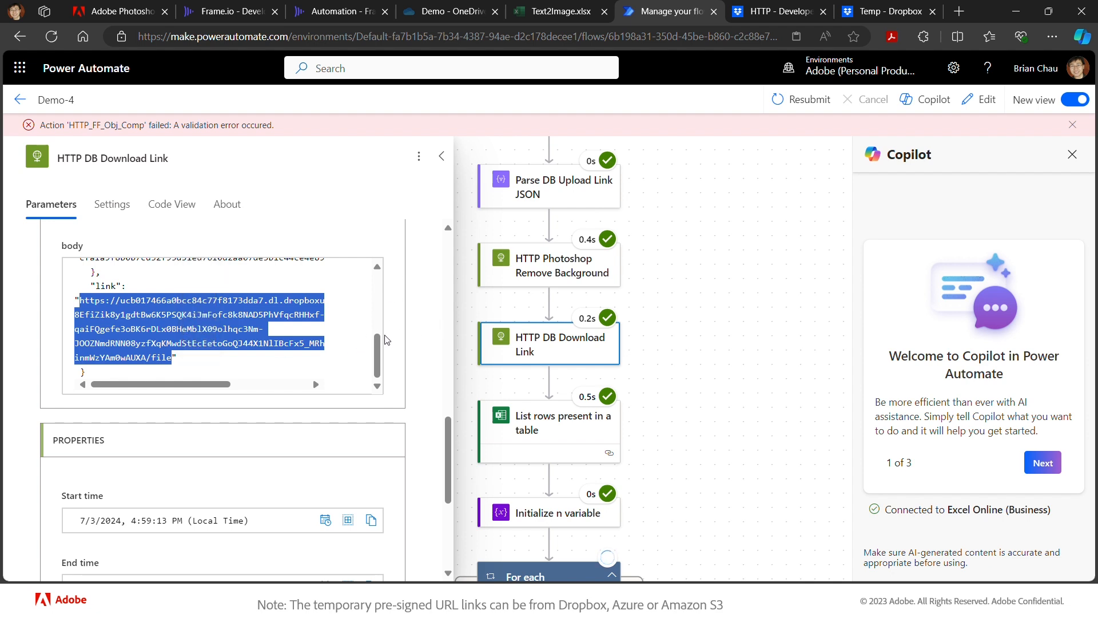
pyautogui.moveTo(377, 342); pyautogui.dragTo(354, 284)
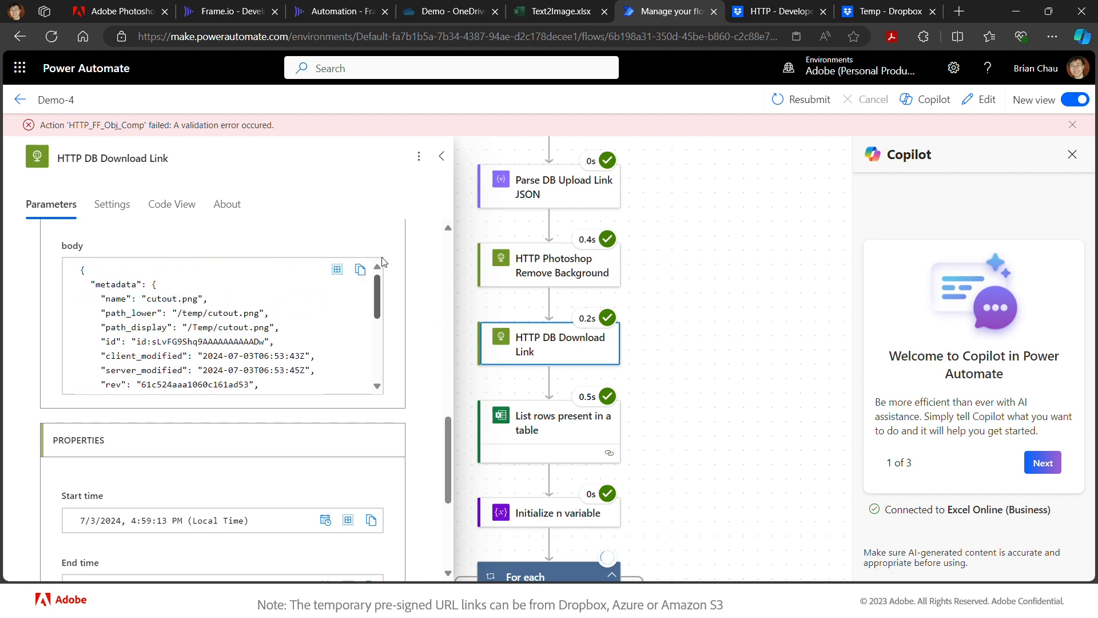
pyautogui.click(359, 275)
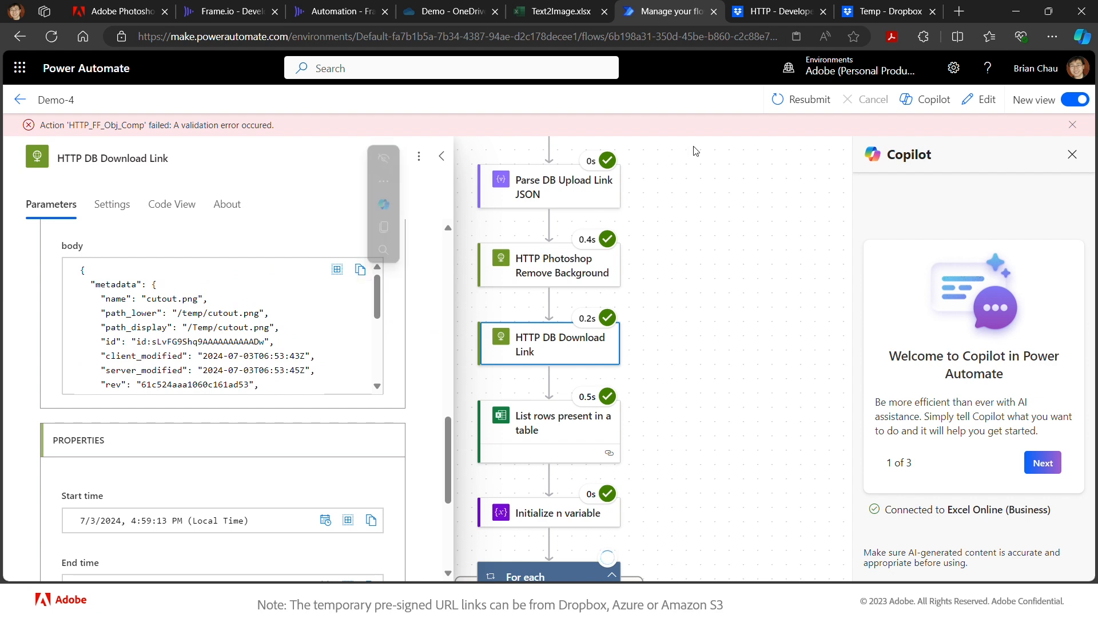
pyautogui.click(979, 100)
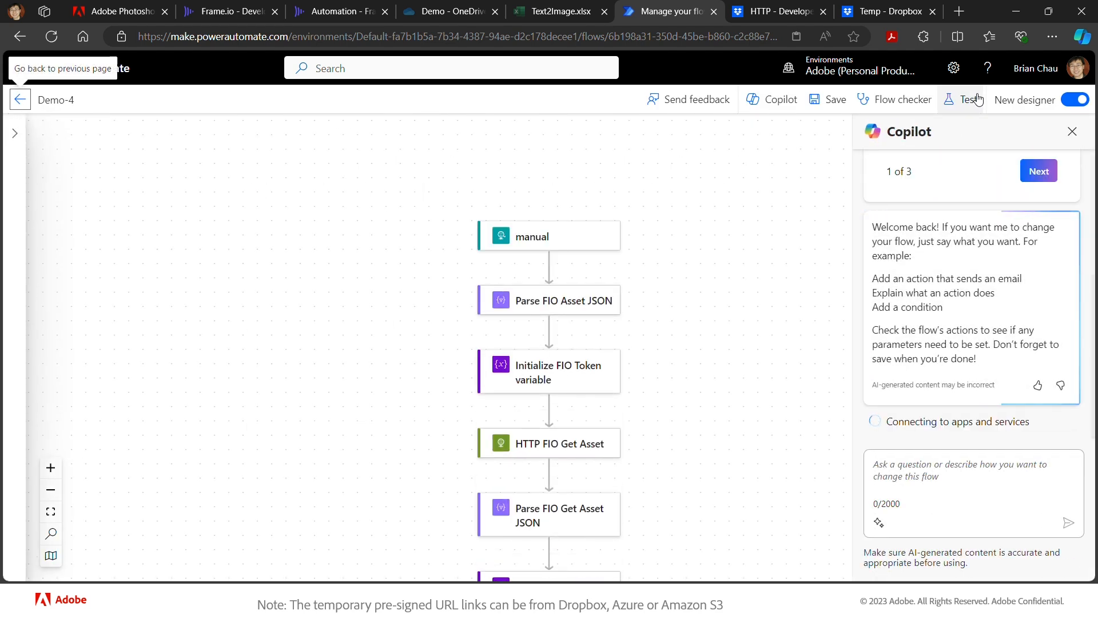
# - Insert a Data Operation Parse JSON action right after HTTP DB Download Link
pyautogui.scroll(-5, 702, 345)
pyautogui.scroll(-7, 702, 345)
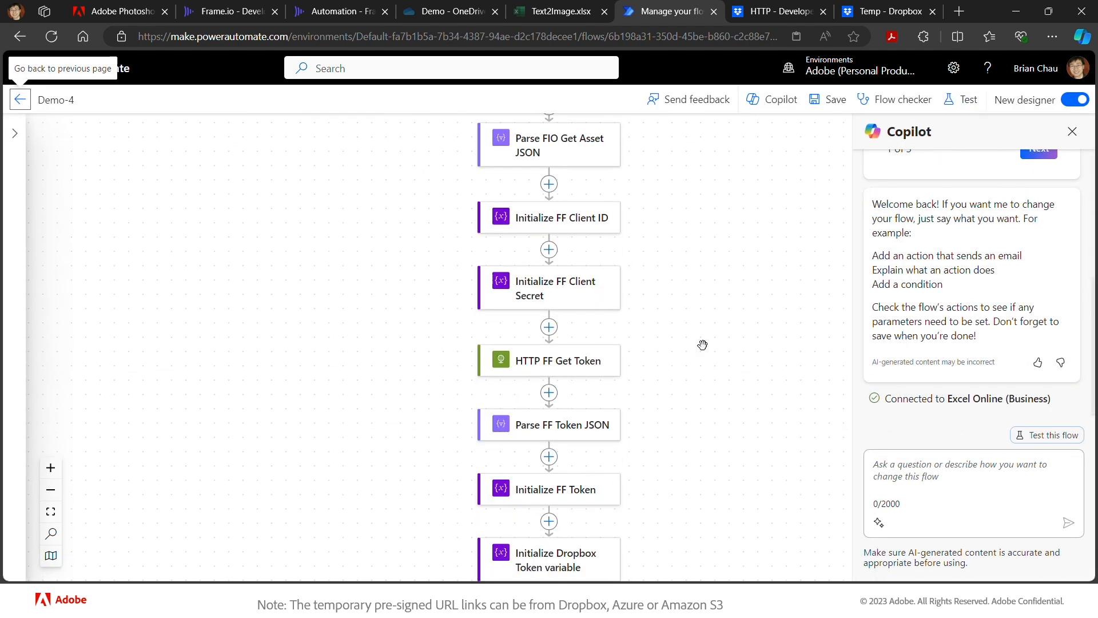
pyautogui.scroll(-4, 702, 345)
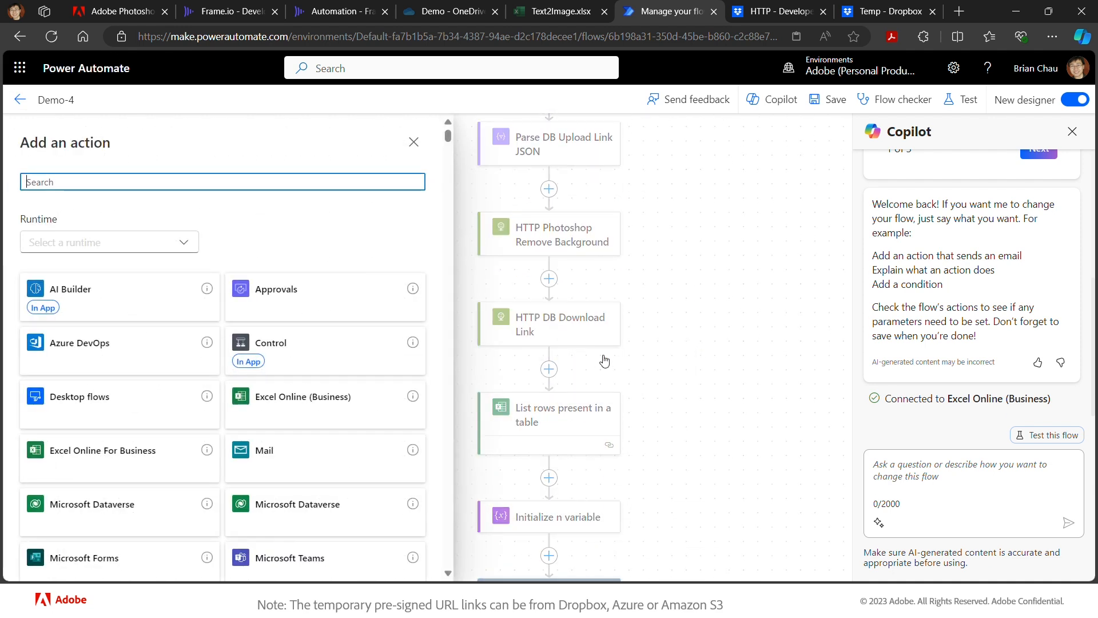
pyautogui.write('parse')
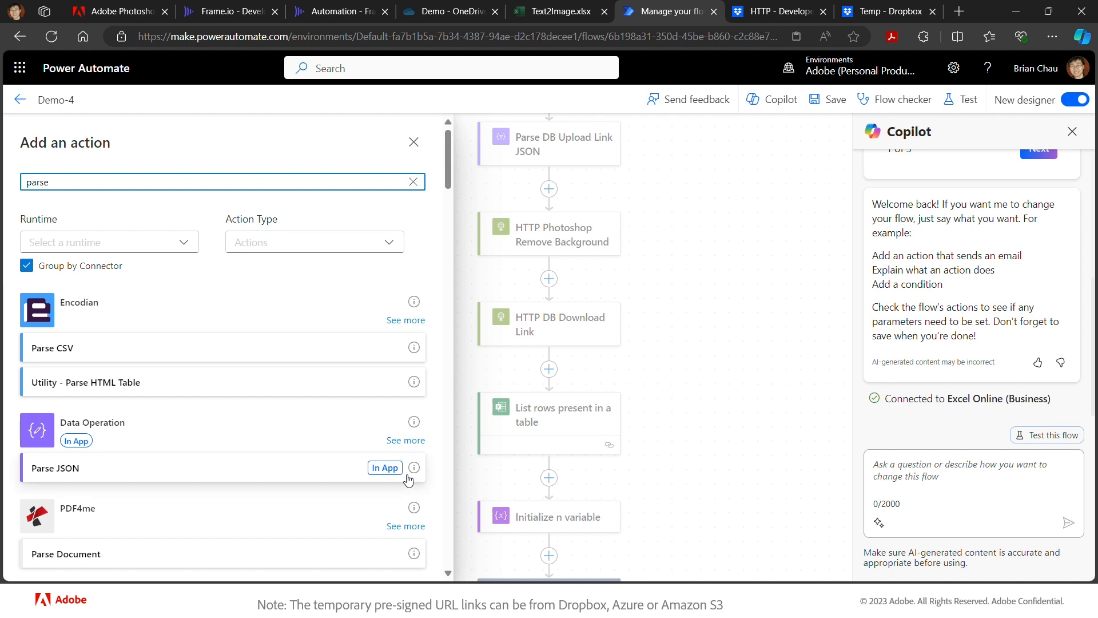
pyautogui.click(217, 479)
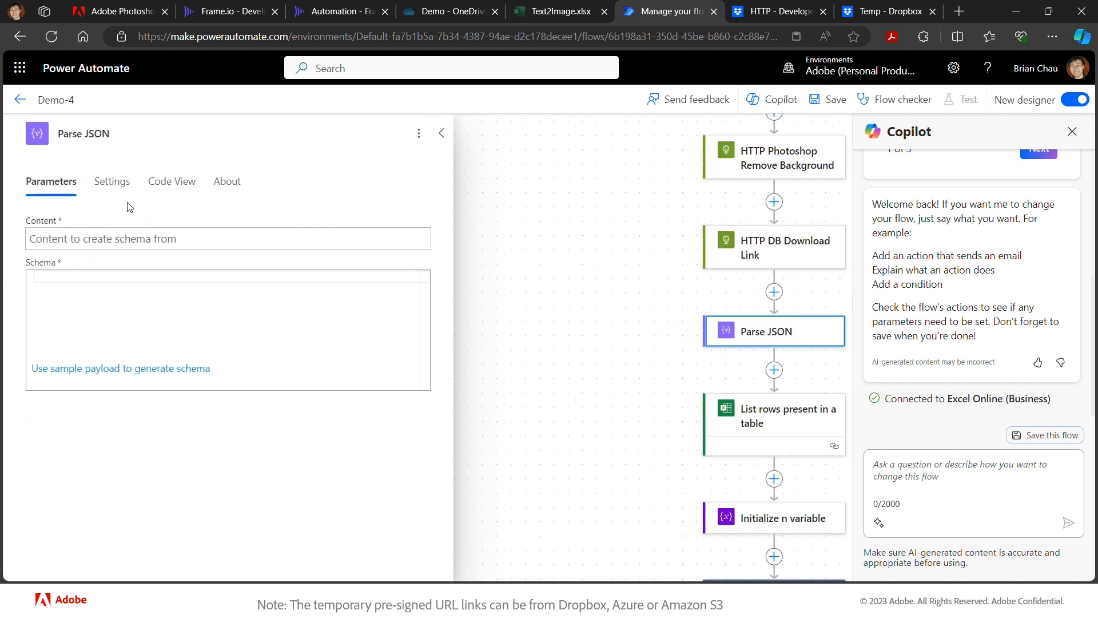
# - Rename the new step to 'Parse DB Download Link JSON'
pyautogui.click(84, 133)
pyautogui.write('DB Low')
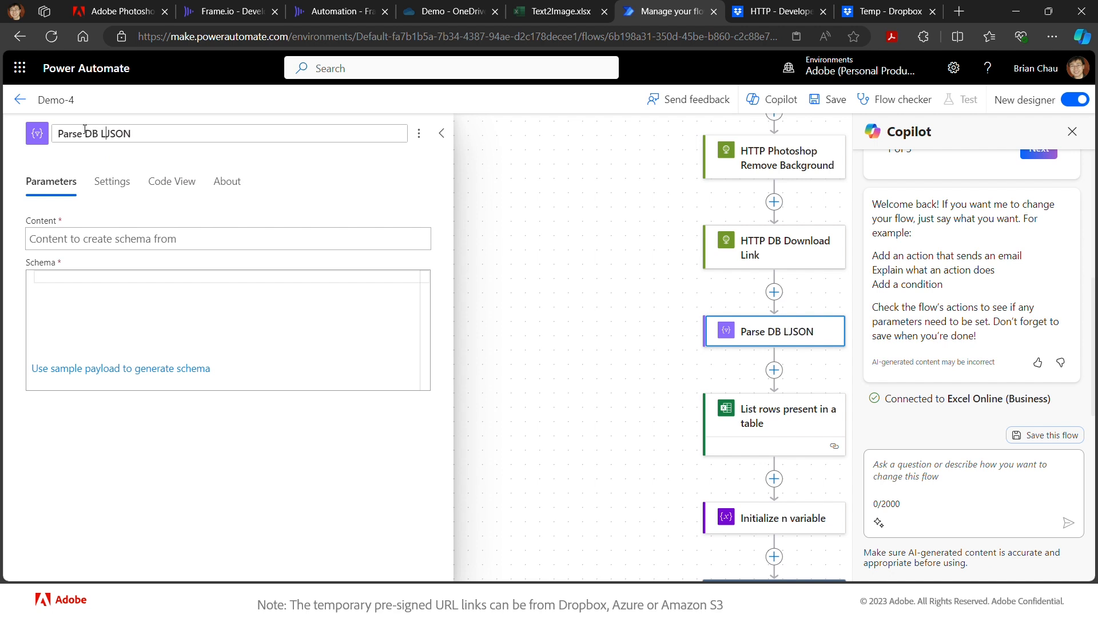
pyautogui.press('BackSpace')
pyautogui.press('BackSpace')
pyautogui.press('BackSpace')
pyautogui.write('Download')
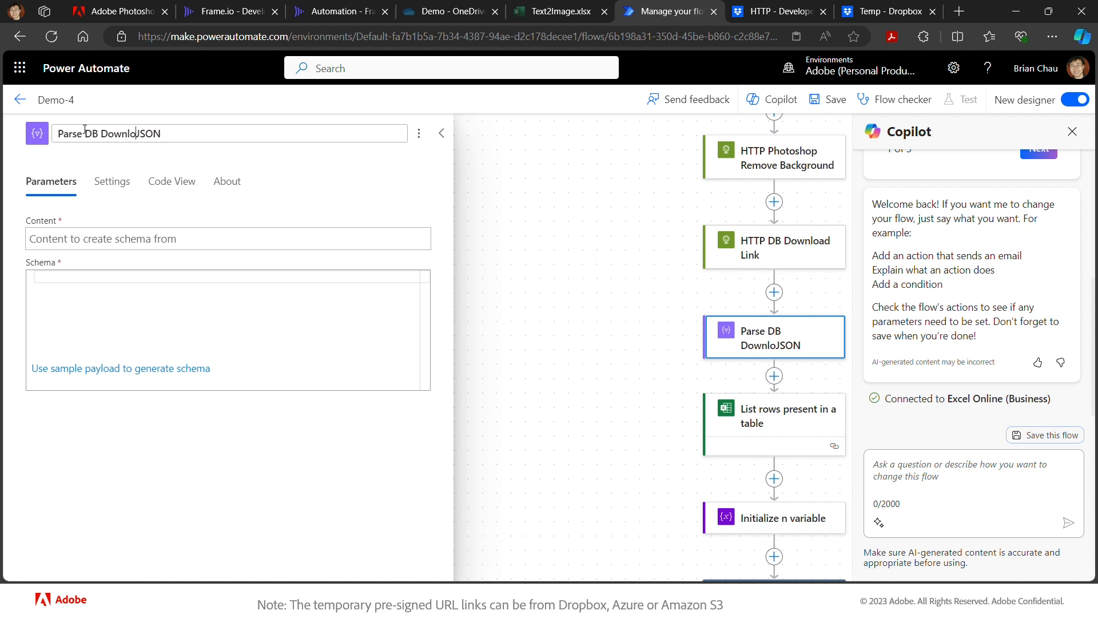
pyautogui.write(' Link')
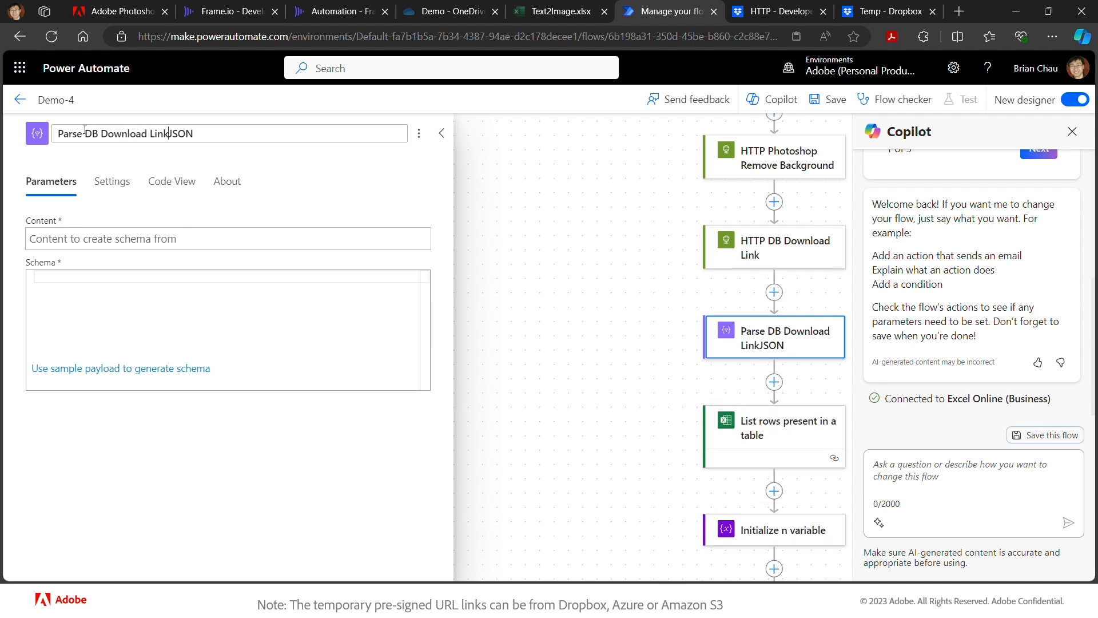
pyautogui.click(184, 226)
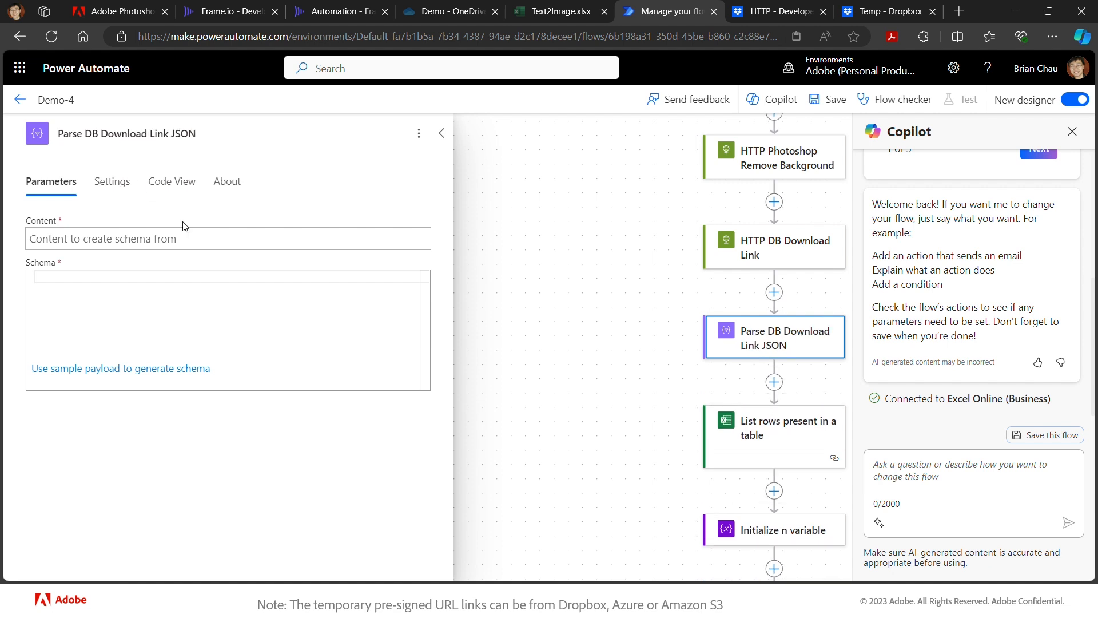
# - Set its Content to the download link step's Body and start a sample-payload schema
pyautogui.click(237, 243)
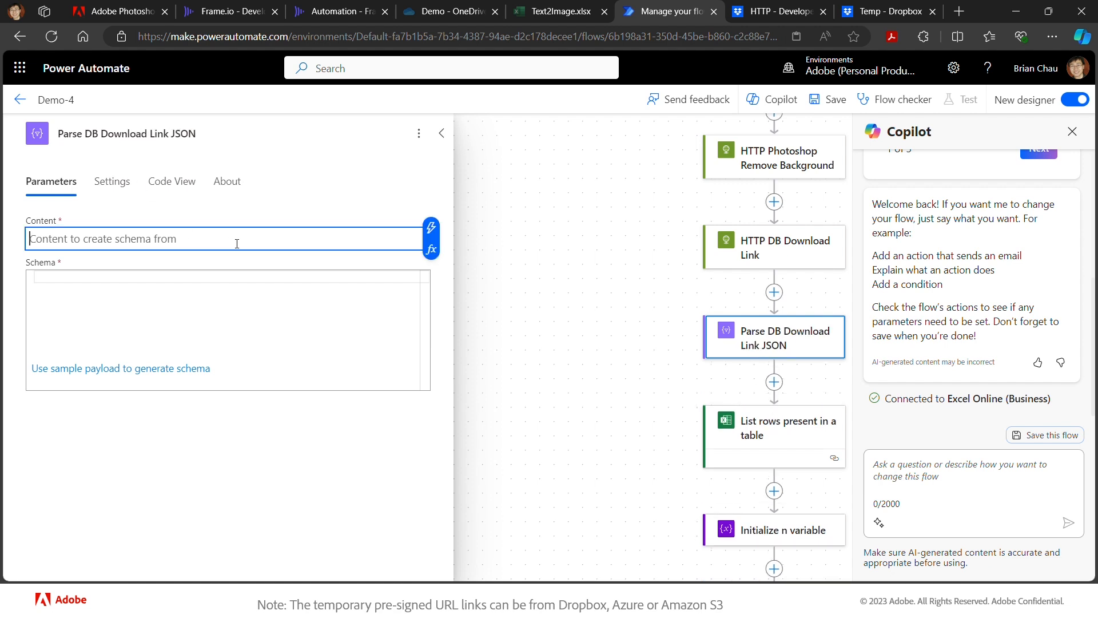
pyautogui.click(431, 228)
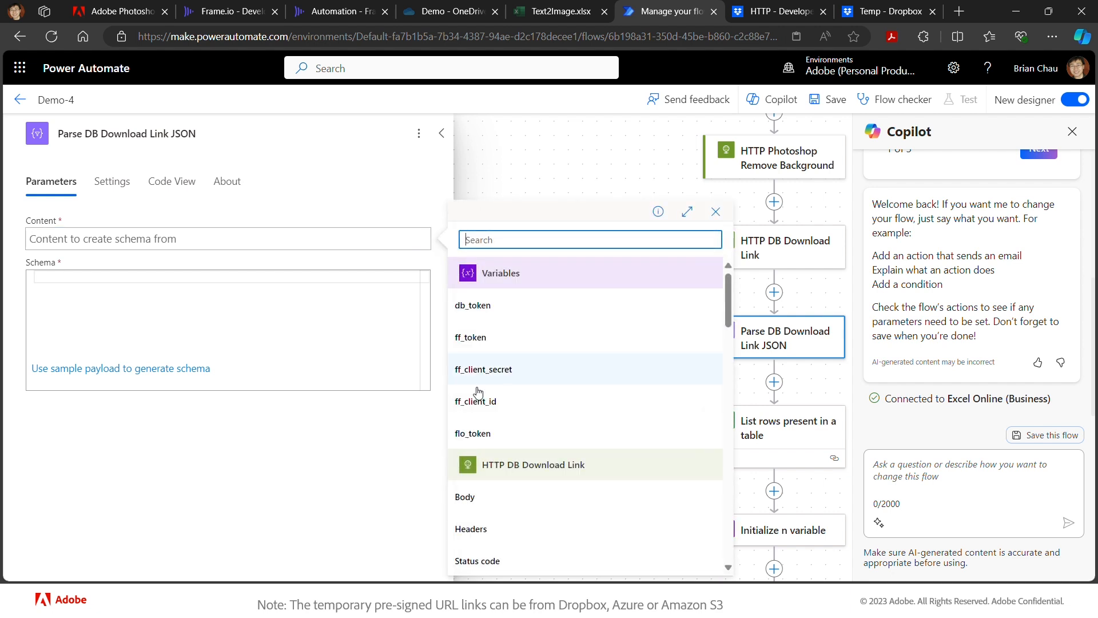
pyautogui.click(482, 502)
pyautogui.click(348, 279)
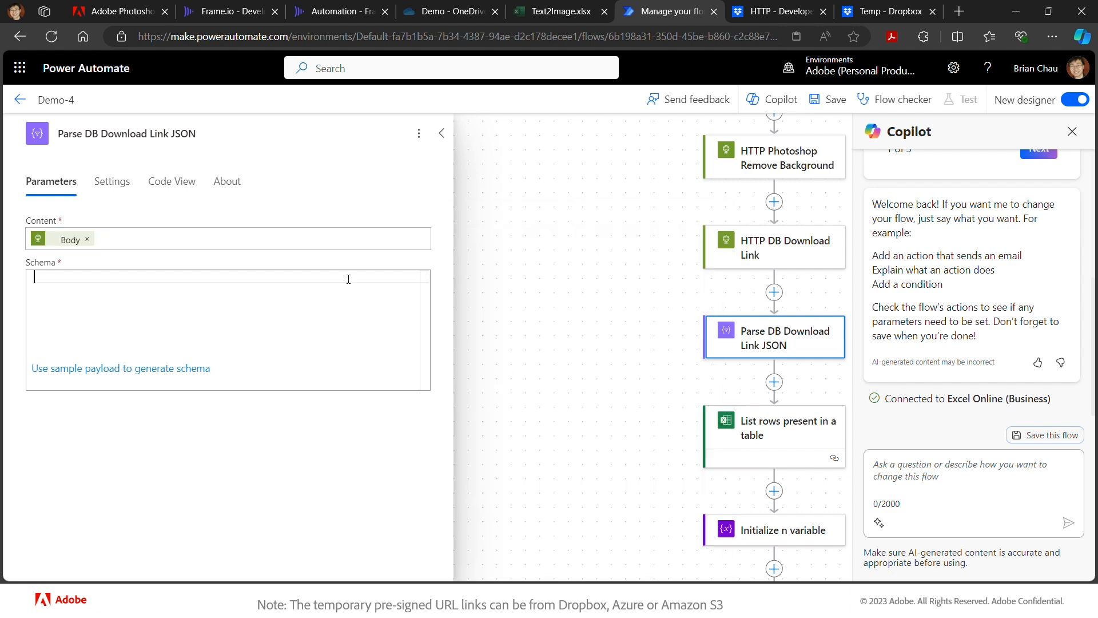
pyautogui.click(202, 369)
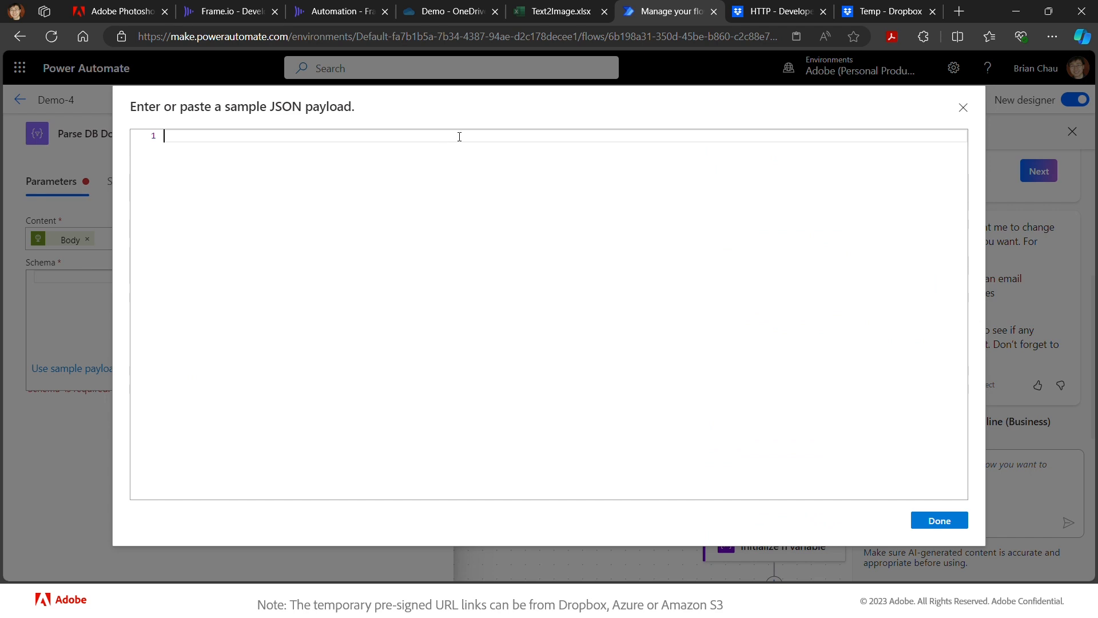
# - Paste the copied Dropbox link response as sample payload and generate the schema
pyautogui.hotkey('ctrl', 'v')
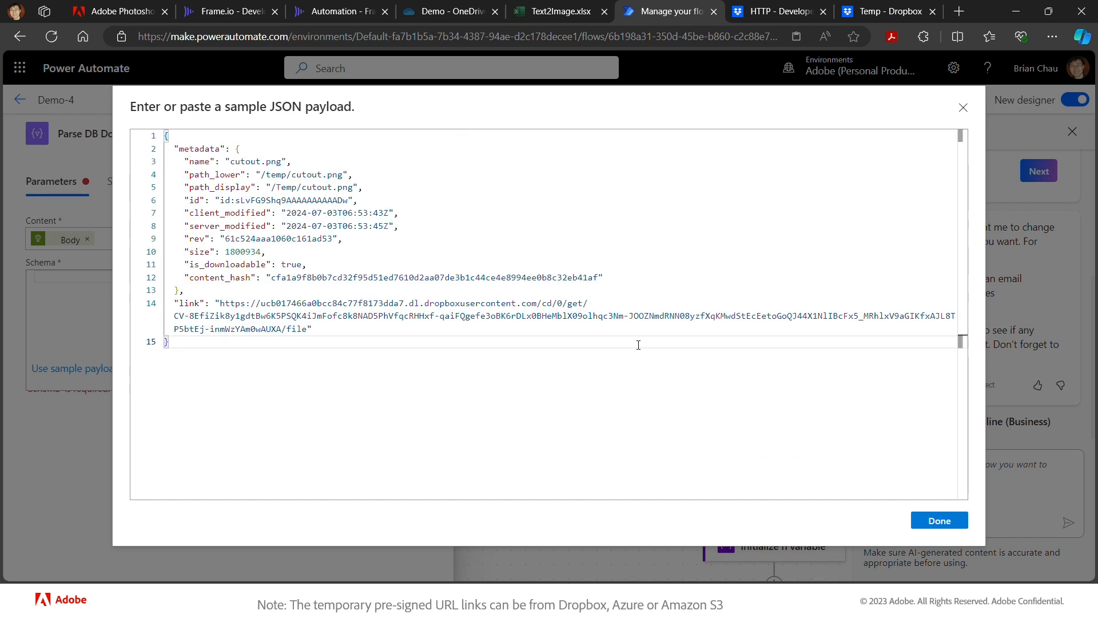
pyautogui.click(956, 522)
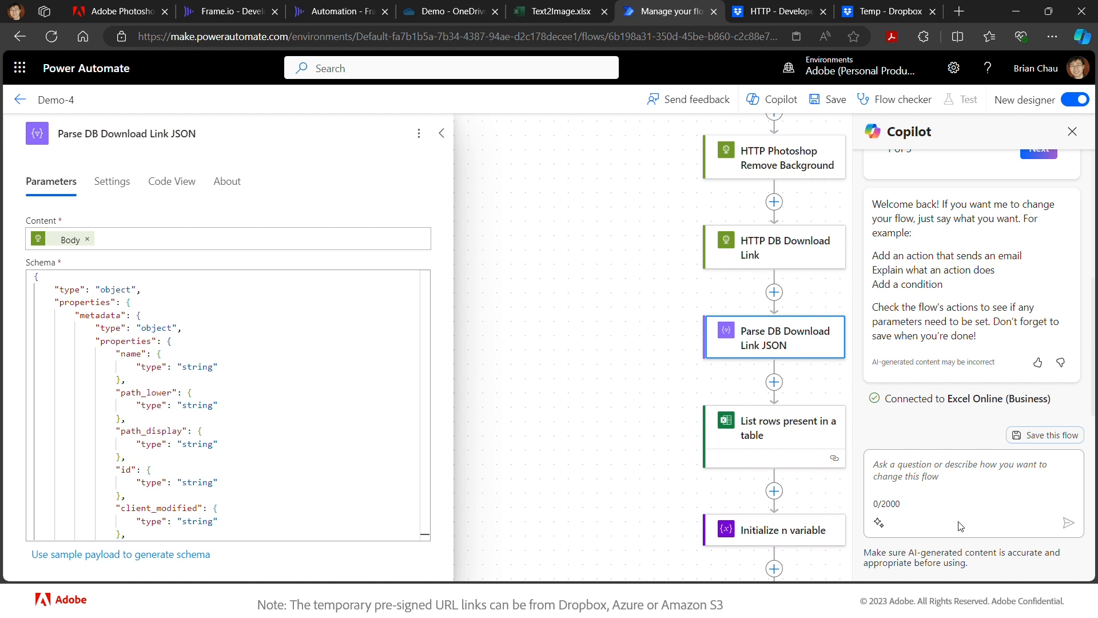
# - Save Demo-4 and confirm the designer reports the flow is ready to go
pyautogui.click(836, 99)
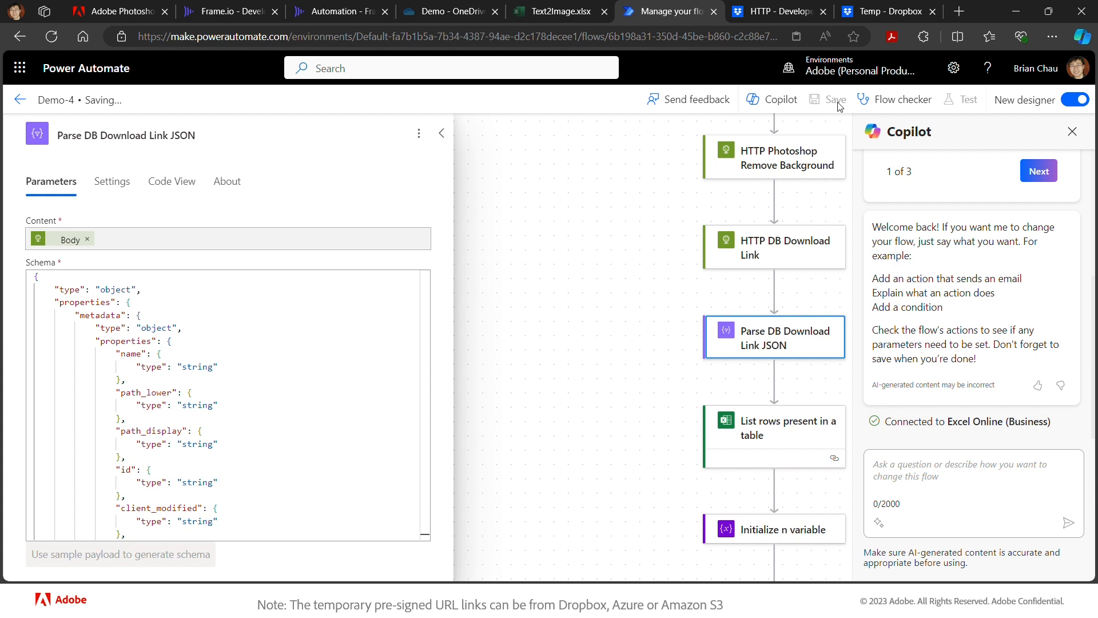
pyautogui.scroll(-3, 765, 233)
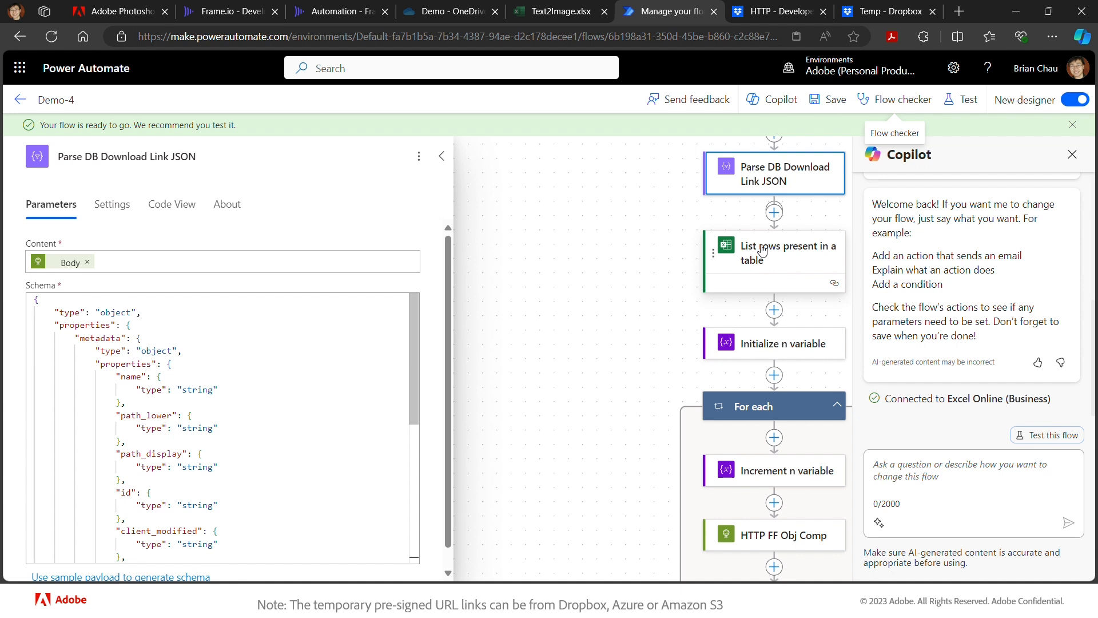
pyautogui.scroll(3, 763, 249)
pyautogui.scroll(-3, 677, 343)
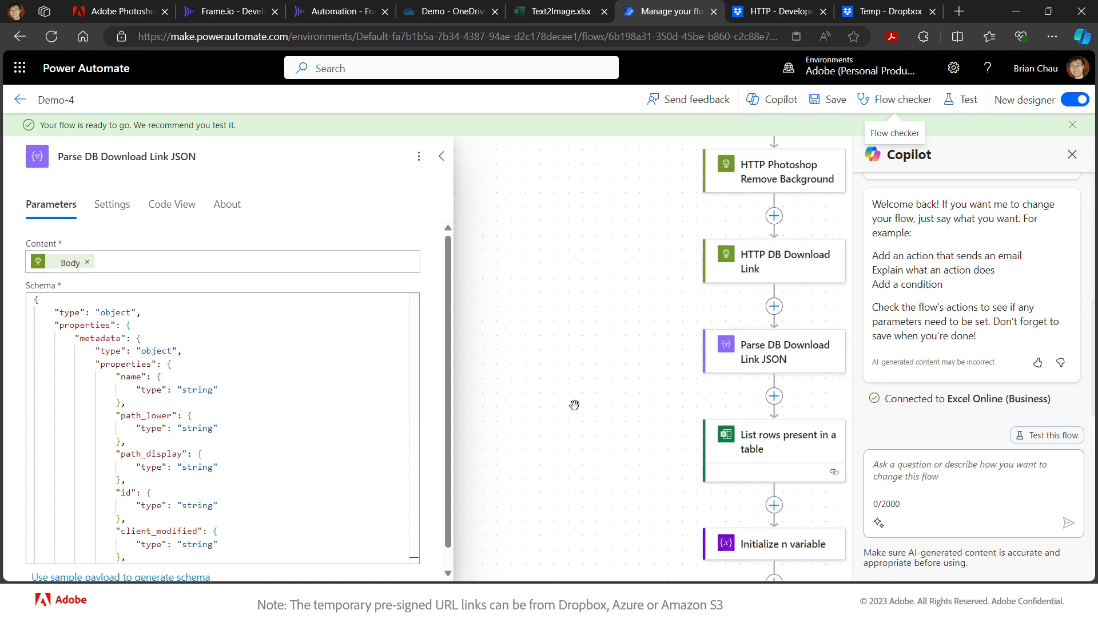
pyautogui.scroll(-5, 575, 405)
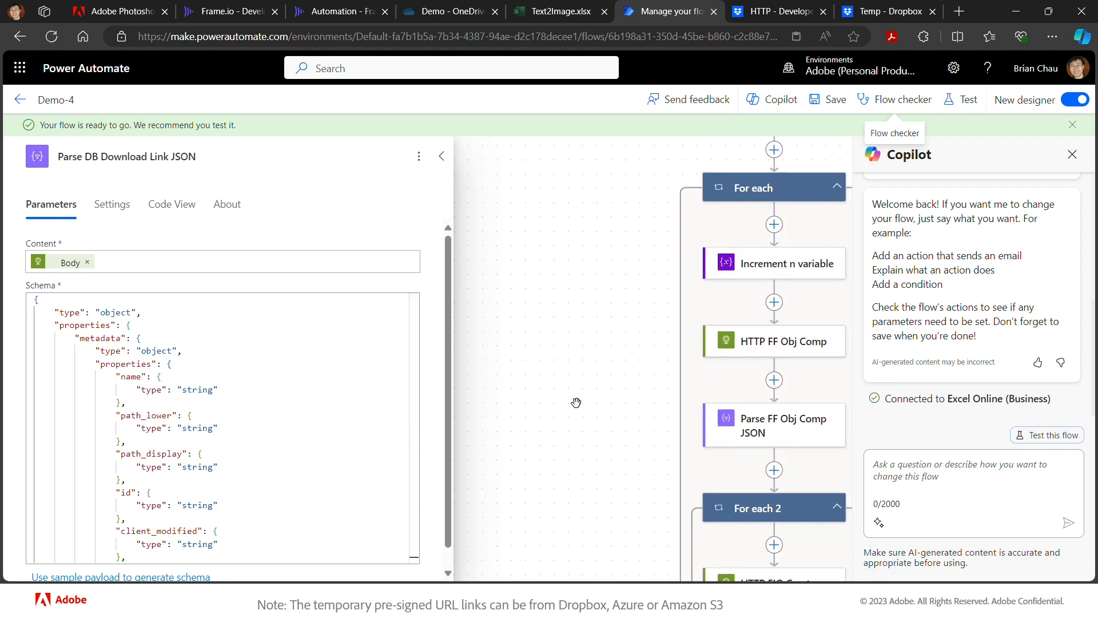
# - Review HTTP FF Obj Comp's request body, then switch to the Adobe Photoshop API docs
pyautogui.click(783, 346)
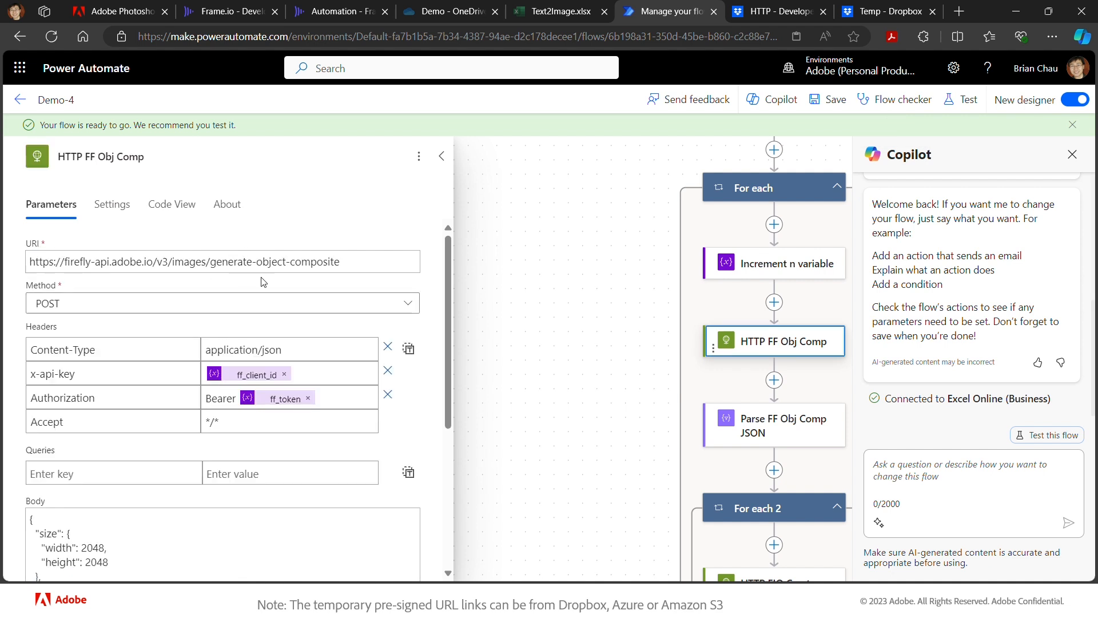
pyautogui.scroll(-5, 308, 452)
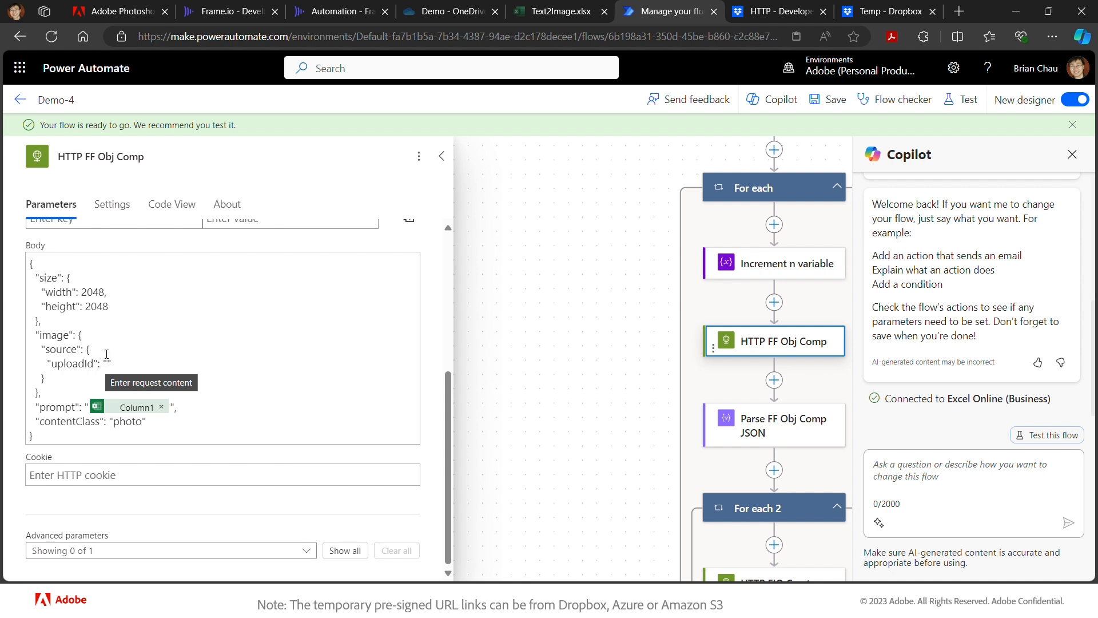
pyautogui.click(121, 12)
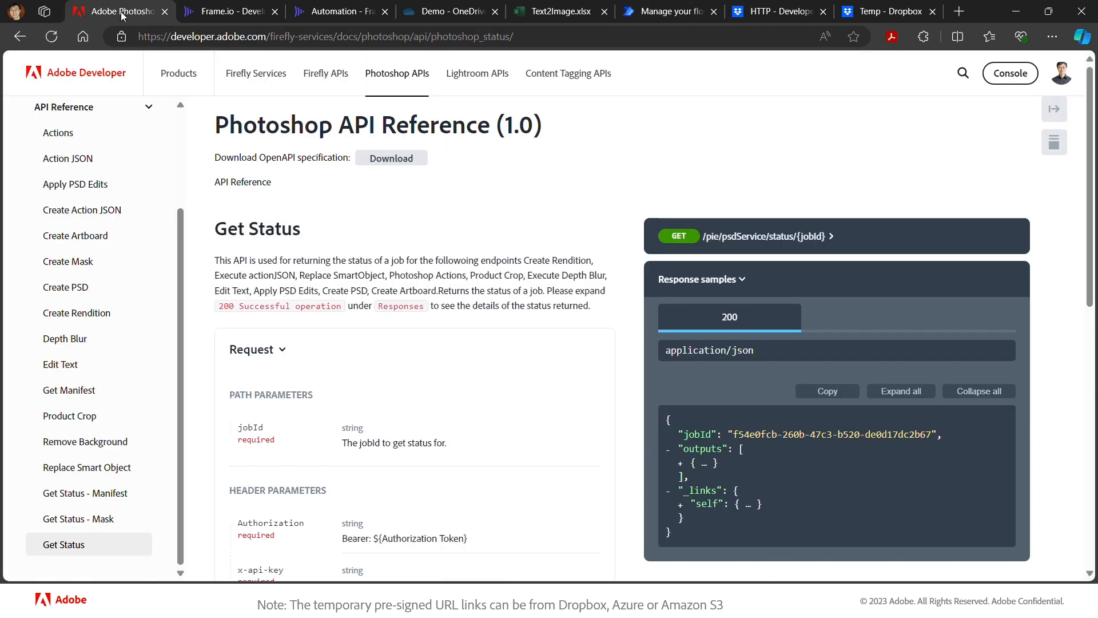
# - Check that Firefly's Generate Object Composite image source accepts a url, then return to Power Automate
pyautogui.click(332, 80)
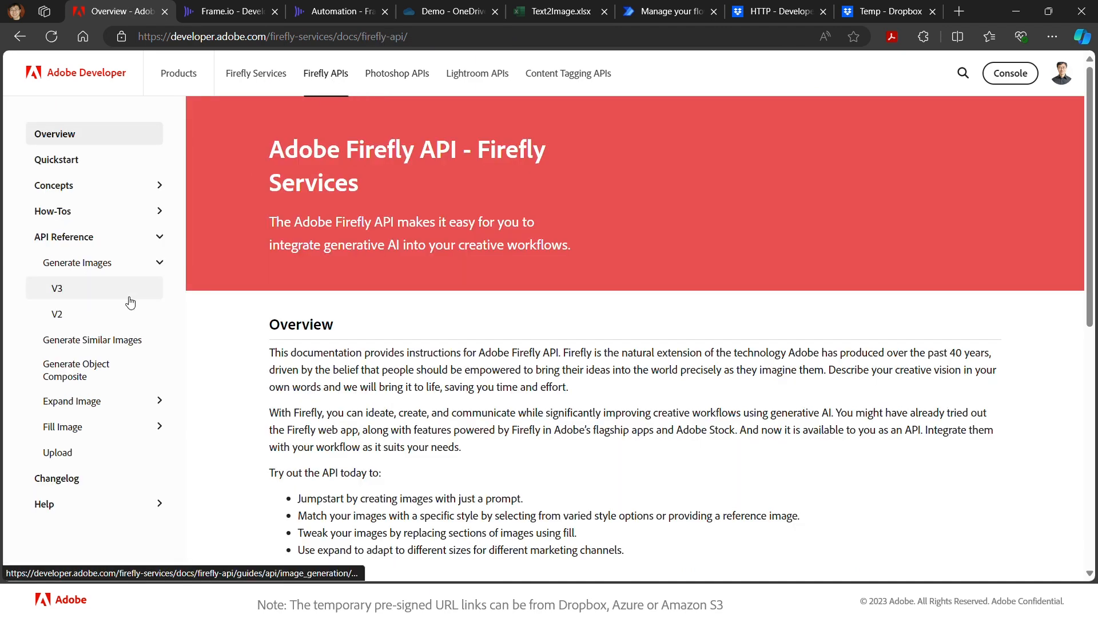
pyautogui.click(90, 369)
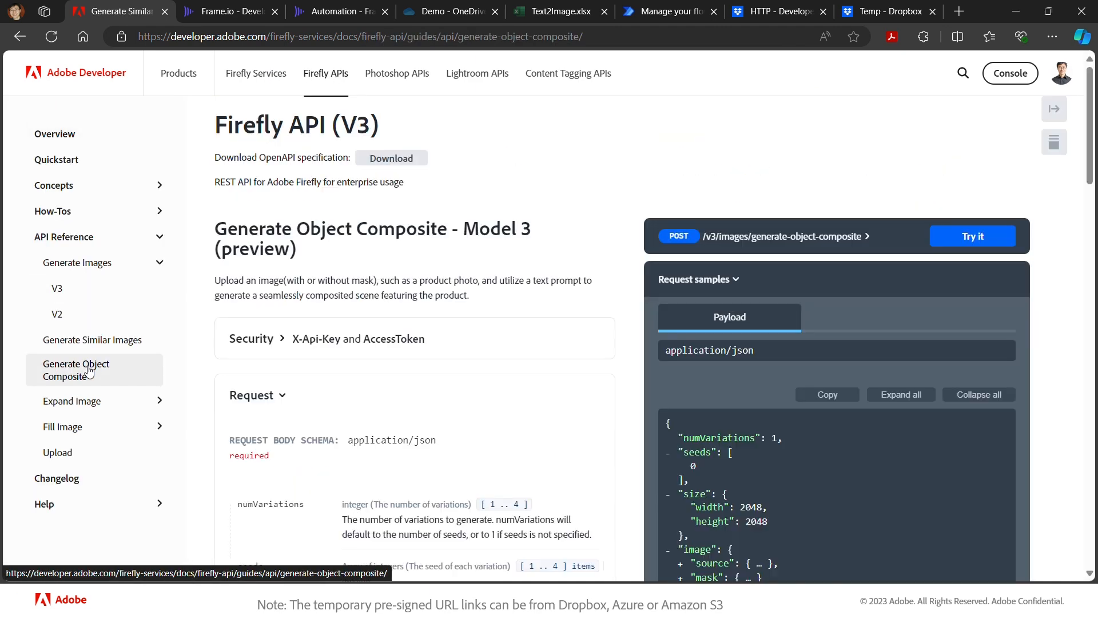
pyautogui.scroll(-5, 305, 381)
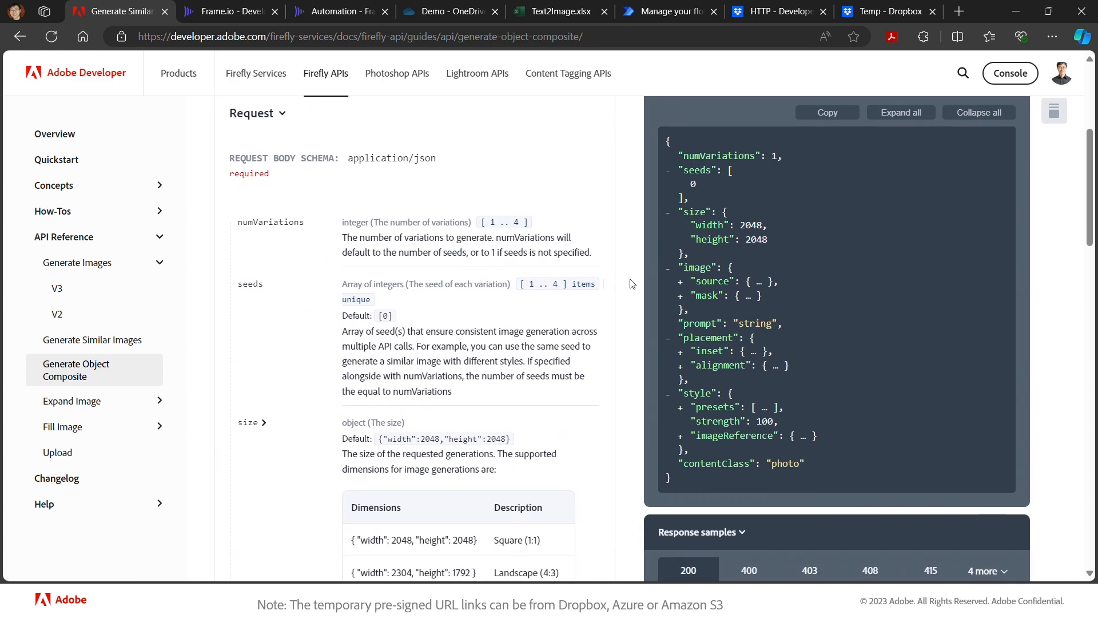
pyautogui.click(680, 282)
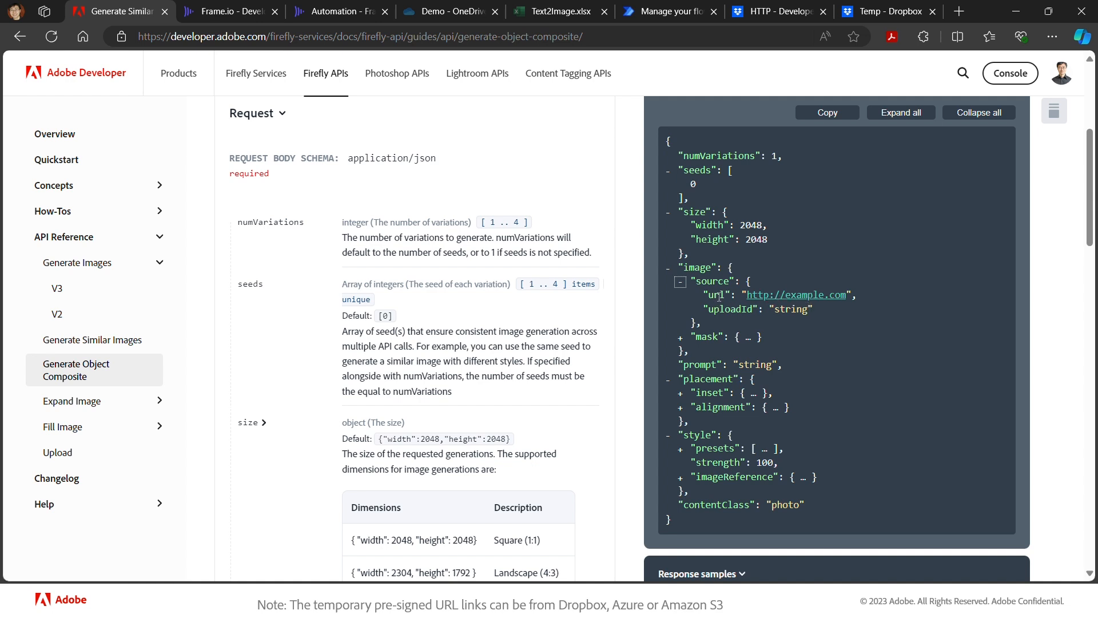
pyautogui.scroll(-10, 589, 377)
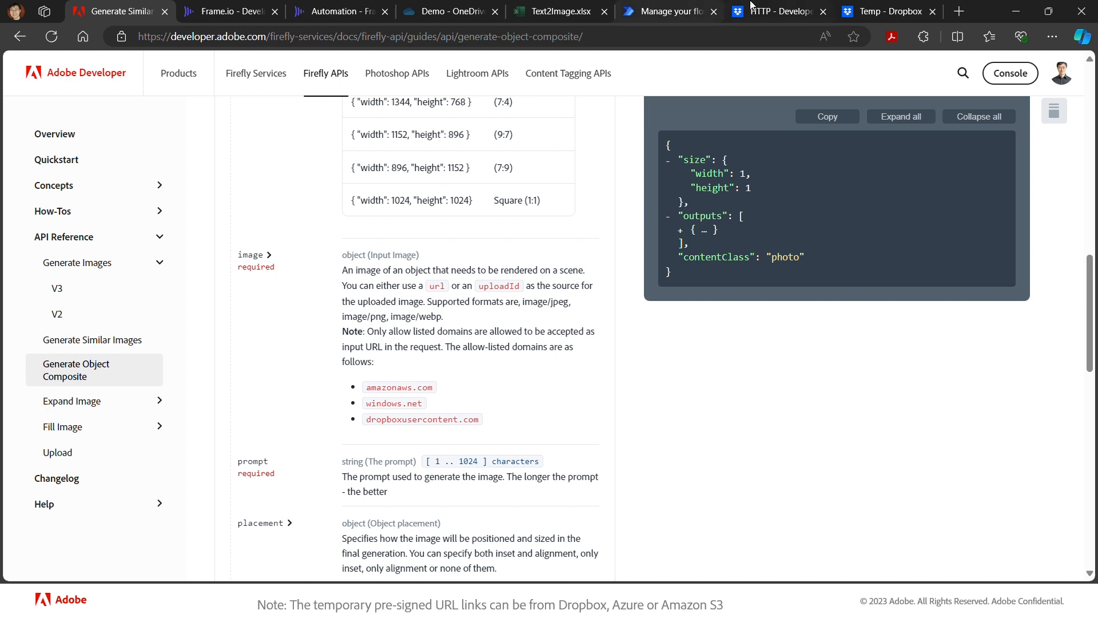
pyautogui.click(657, 13)
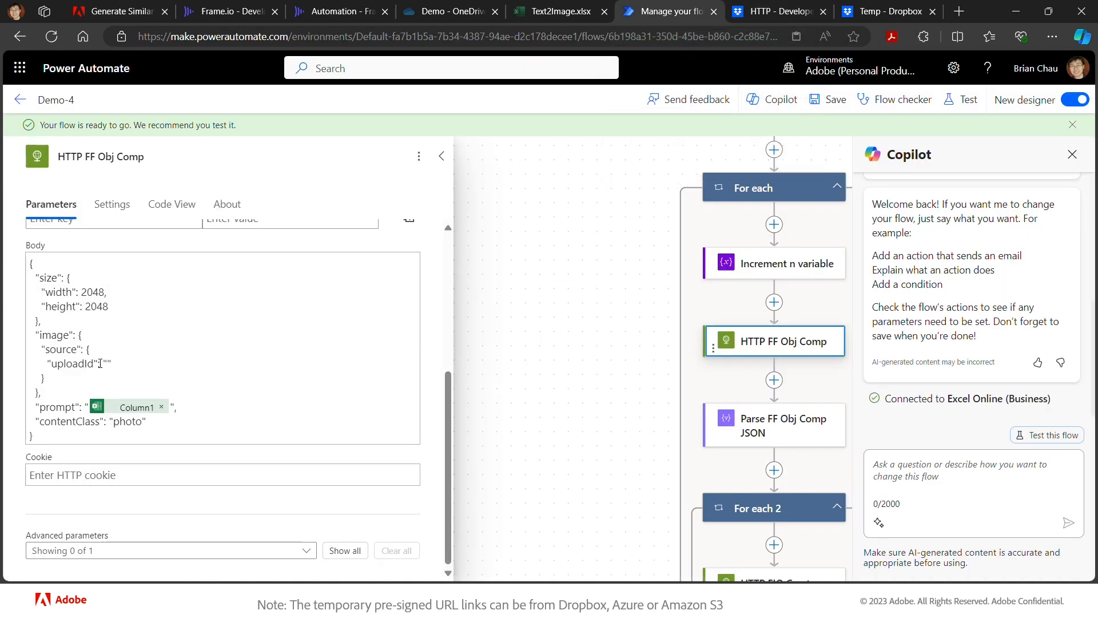
# - Change HTTP FF Obj Comp's uploadId image source to url, filled with Parse DB Download Link JSON's Body link
pyautogui.doubleClick(84, 364)
pyautogui.write('u')
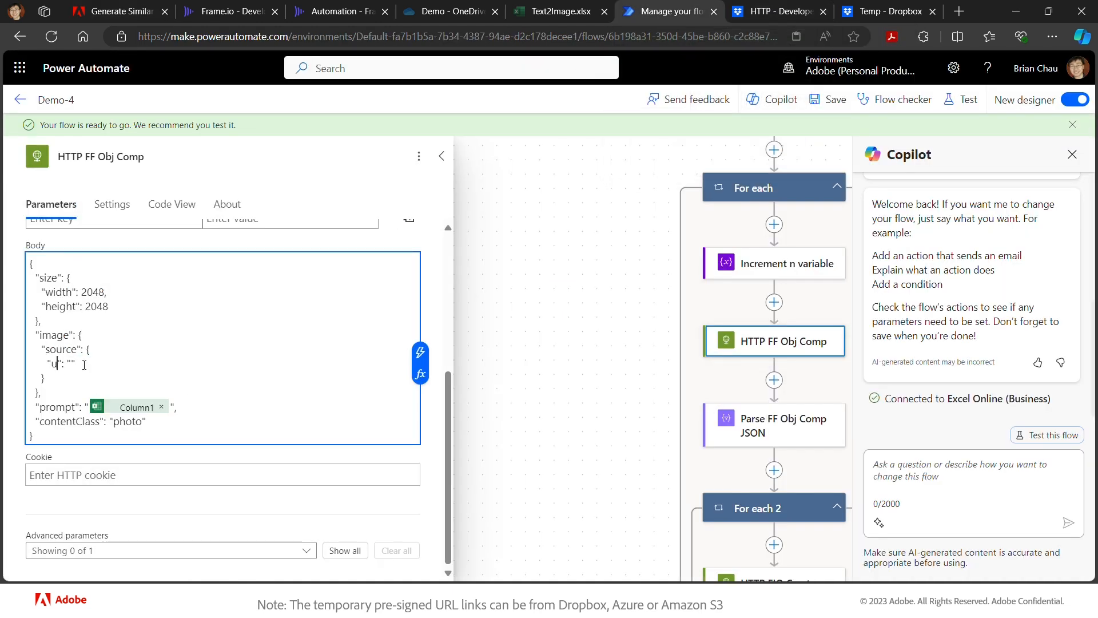
pyautogui.write('rl')
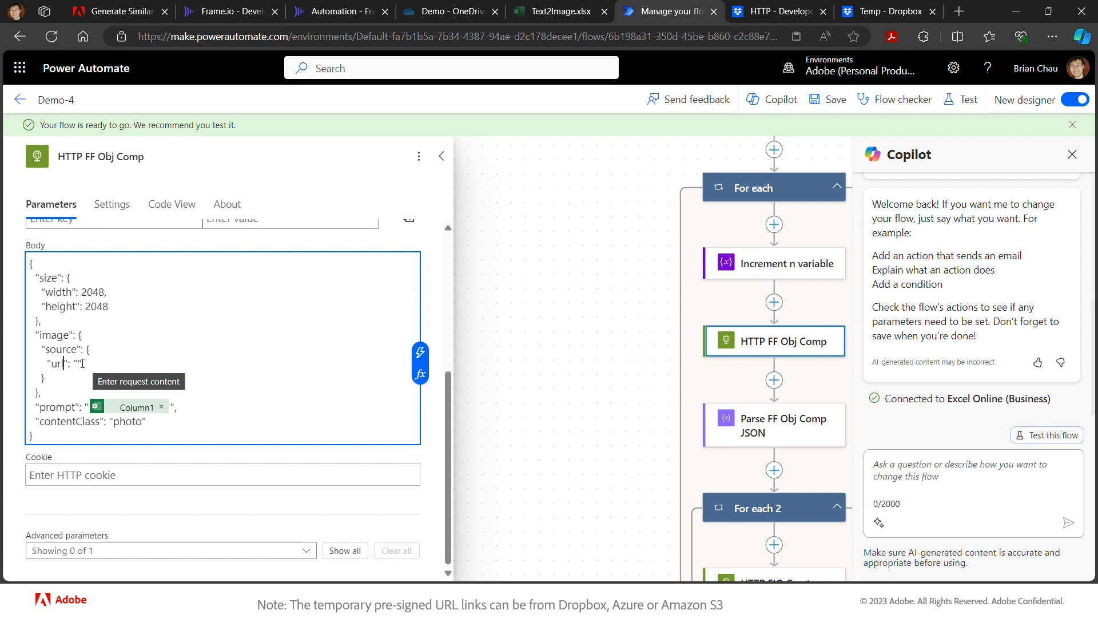
pyautogui.click(420, 353)
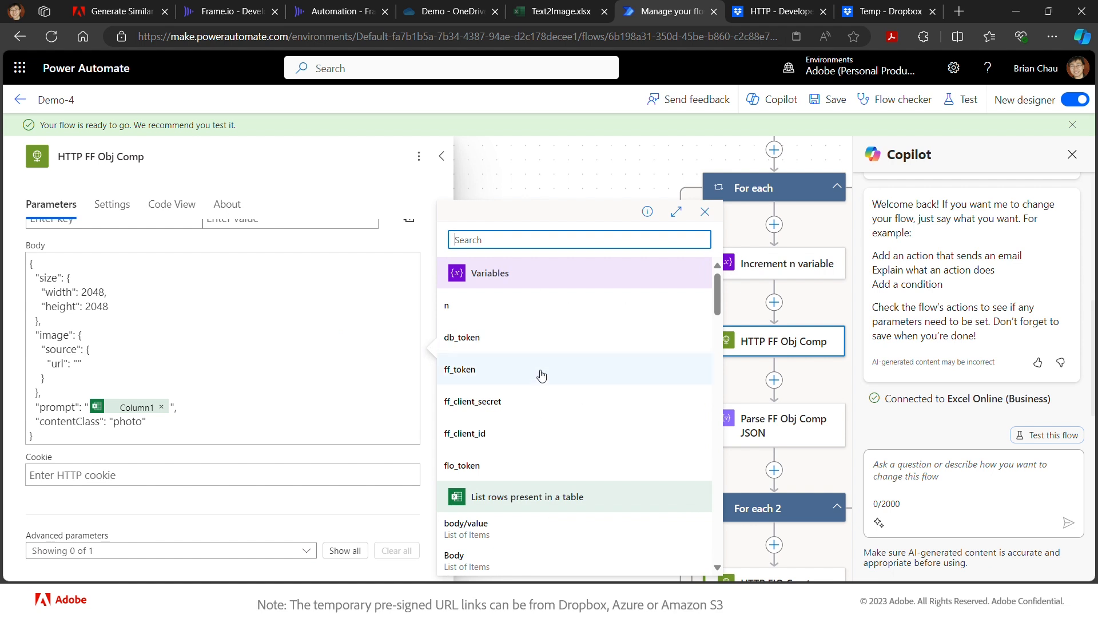
pyautogui.scroll(-5, 541, 375)
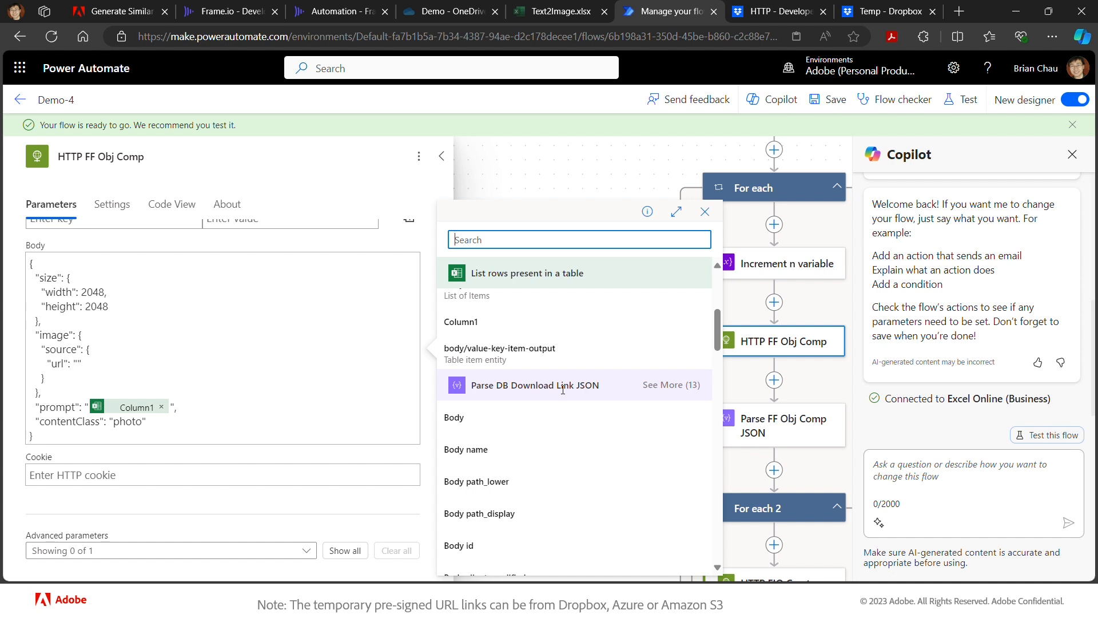
pyautogui.scroll(-1, 563, 389)
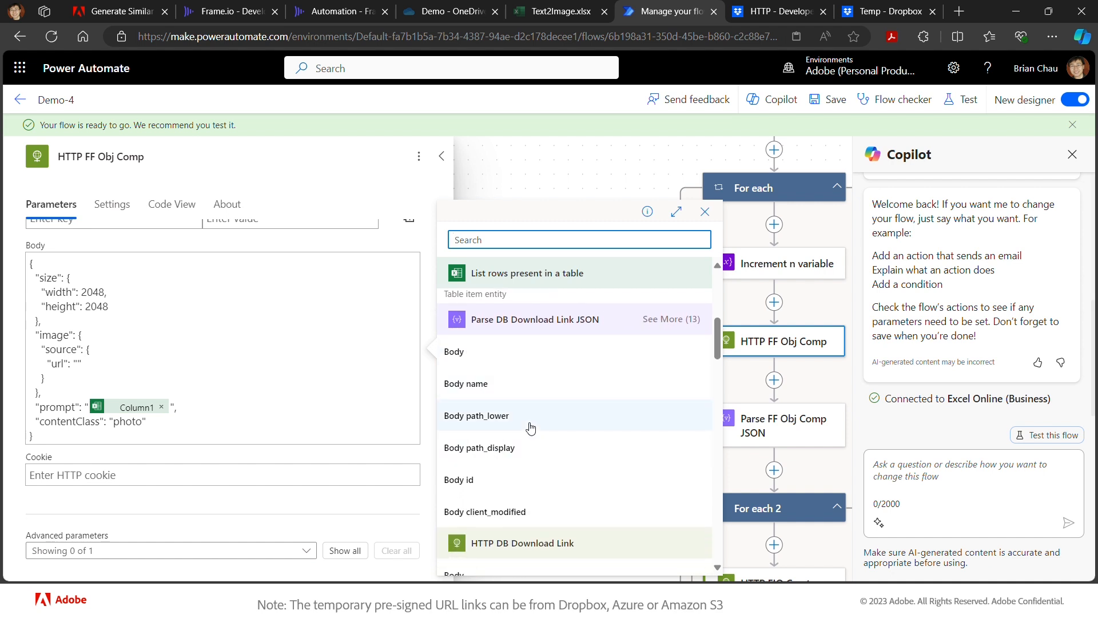
pyautogui.click(661, 329)
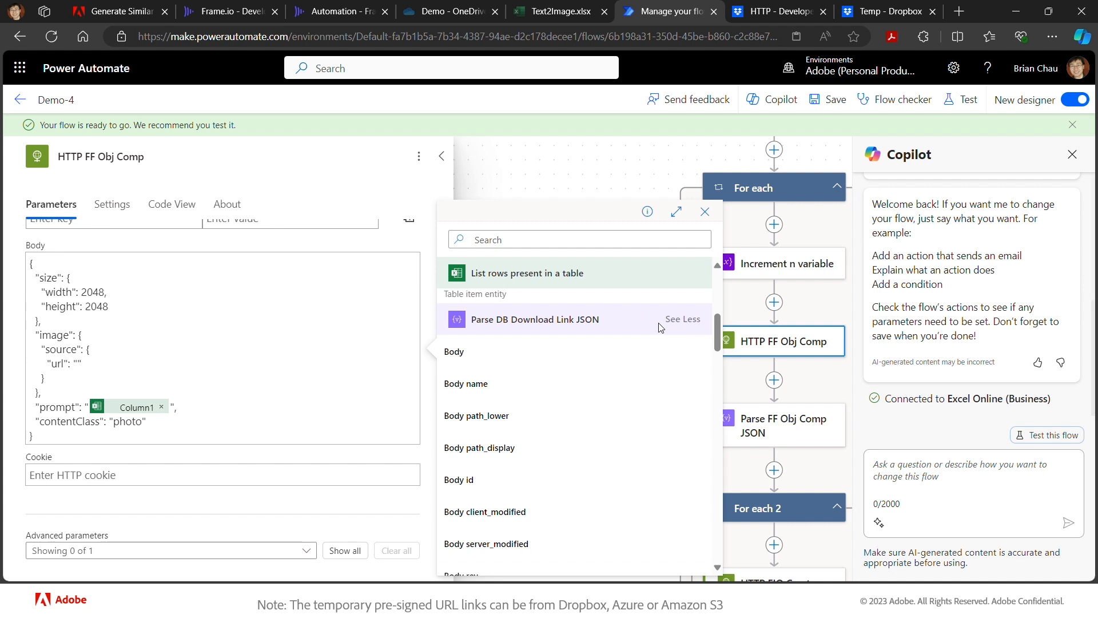
pyautogui.scroll(-4, 528, 406)
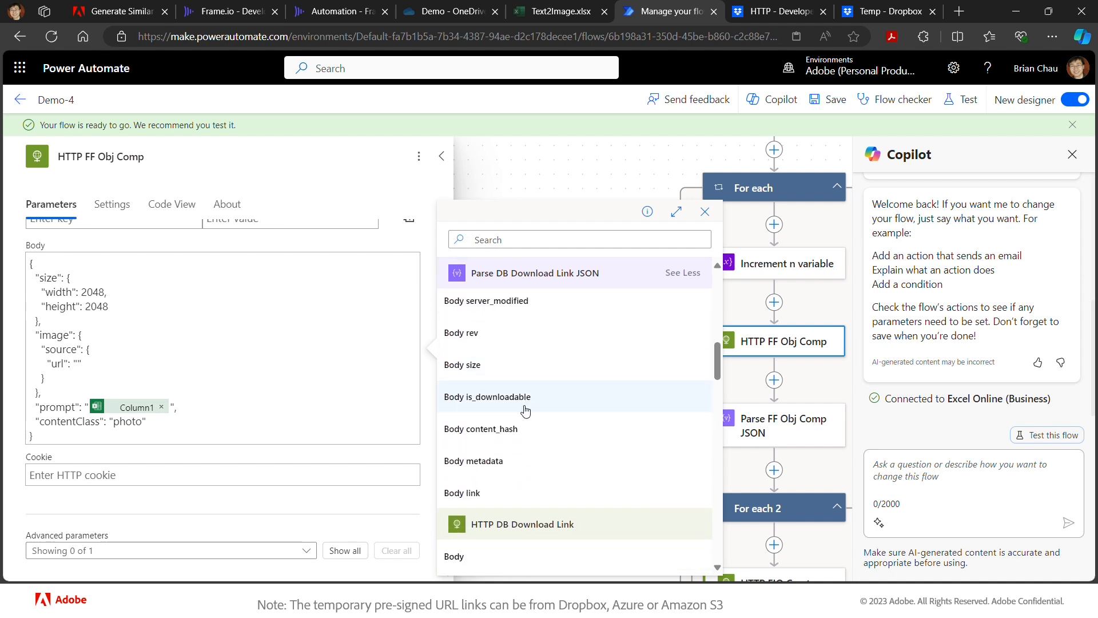
pyautogui.click(466, 492)
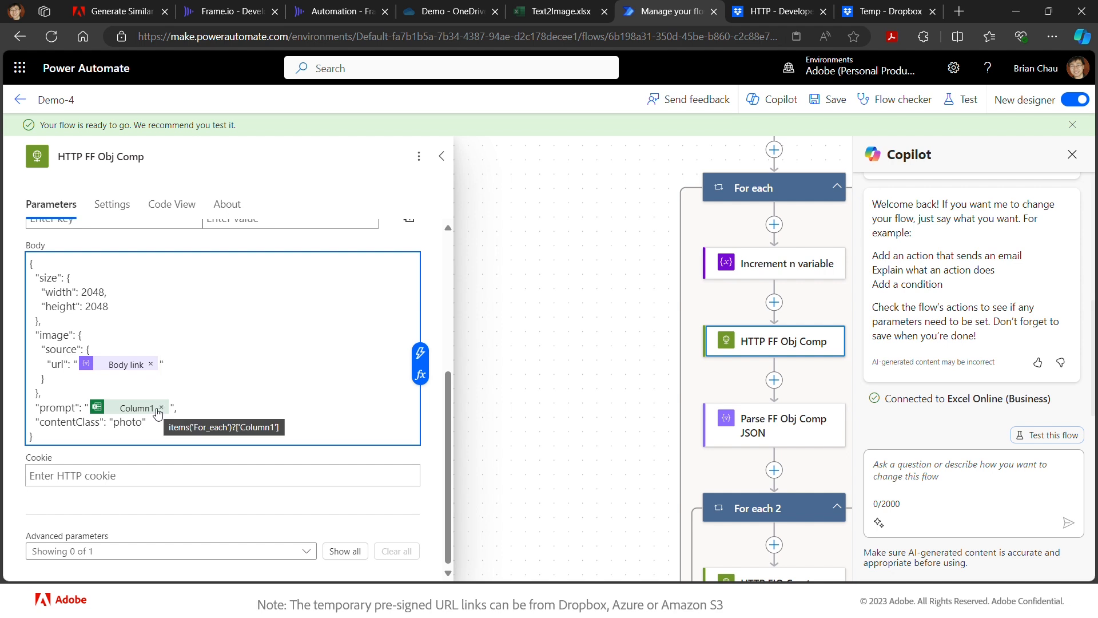
pyautogui.scroll(-1, 495, 460)
pyautogui.scroll(-3, 495, 460)
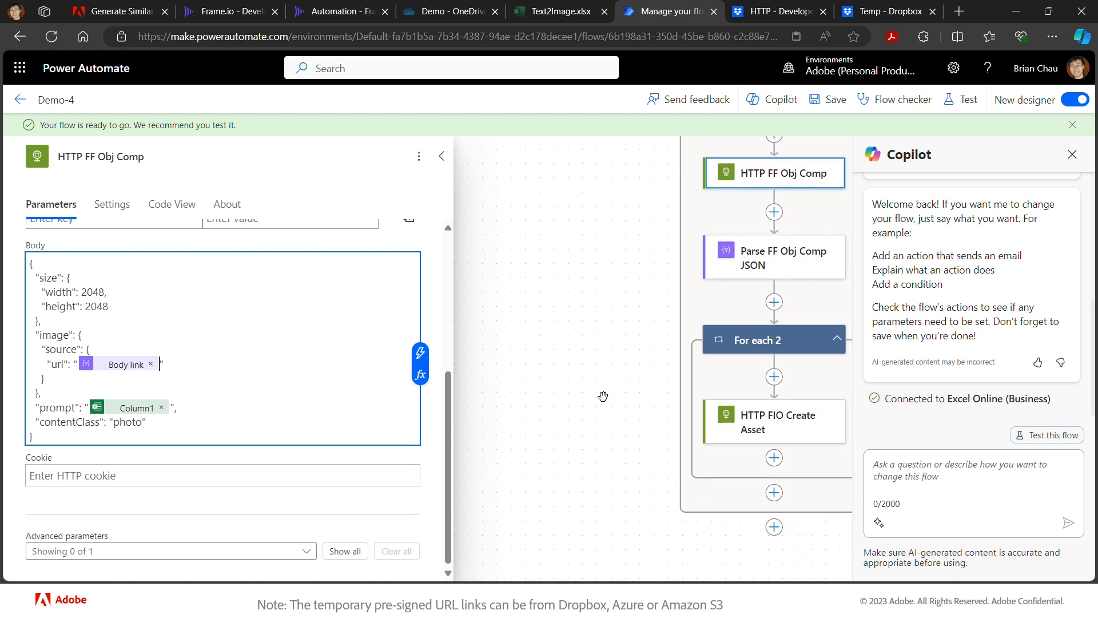
# - Review HTTP FIO Create Asset, save Demo-4 again, and switch to the Frame.io Automation project
pyautogui.click(731, 429)
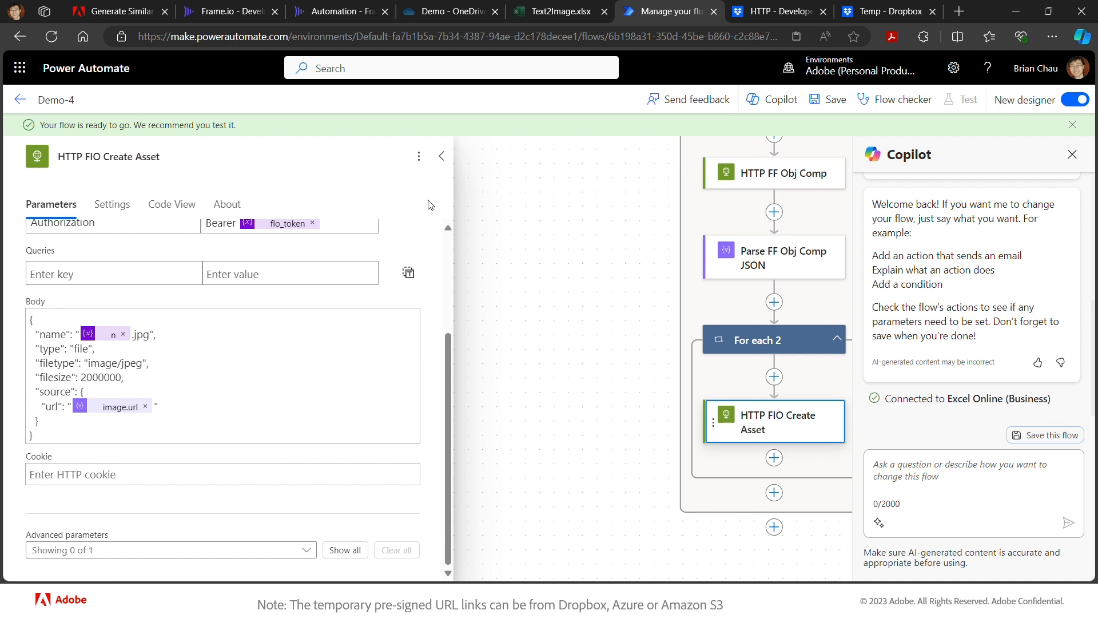
pyautogui.click(815, 108)
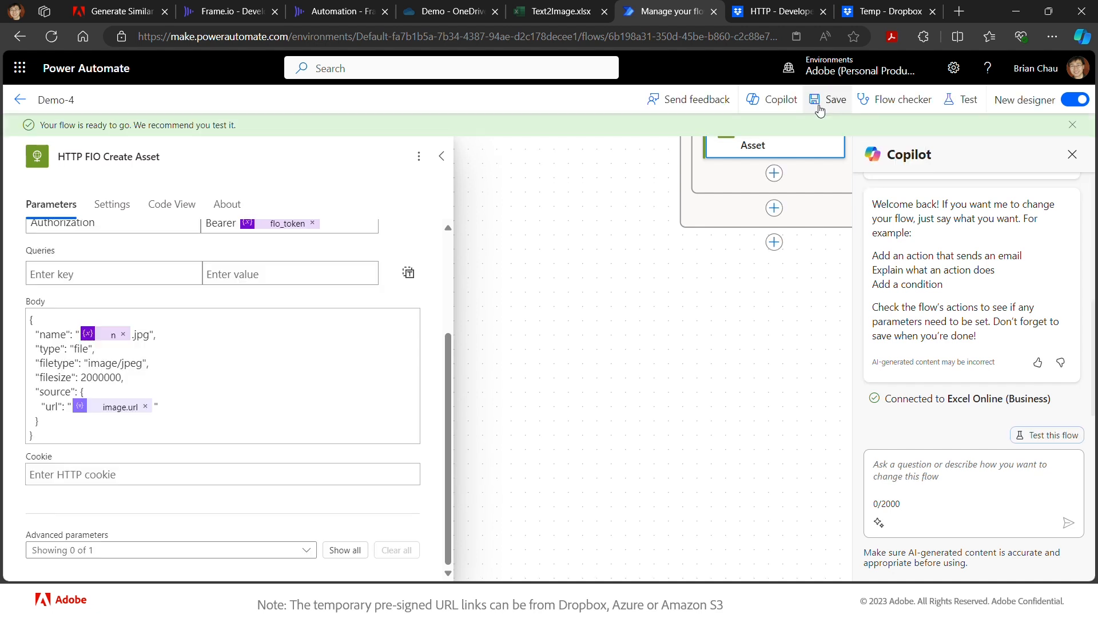
pyautogui.click(341, 13)
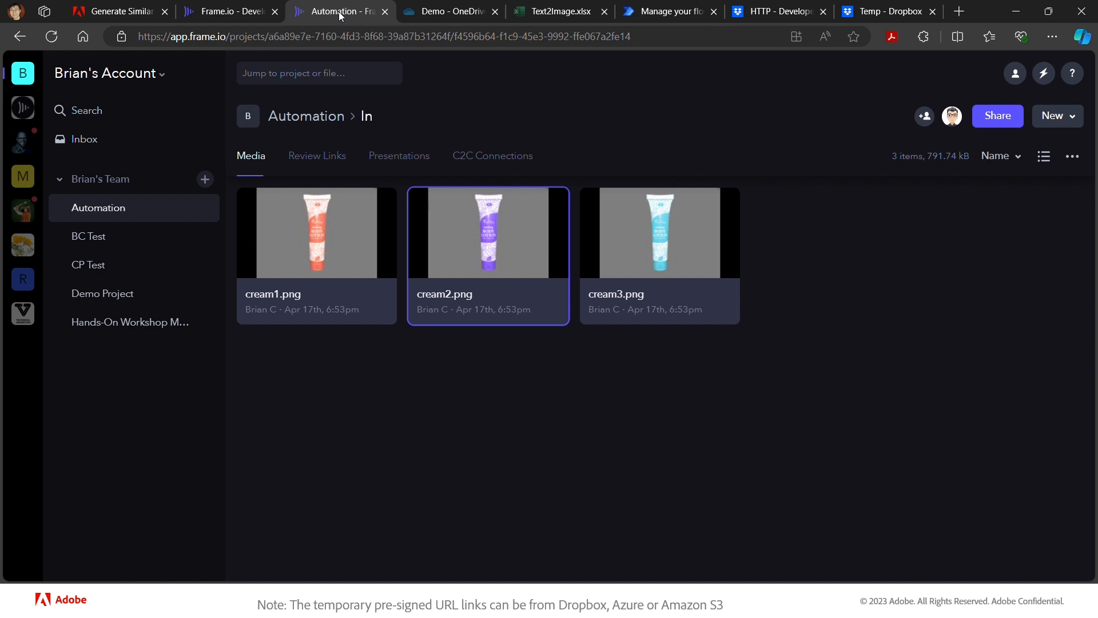
# - Browse the Automation folders, check Dropbox Temp for cutout.png, and open cream1.png's actions menu in In
pyautogui.click(316, 125)
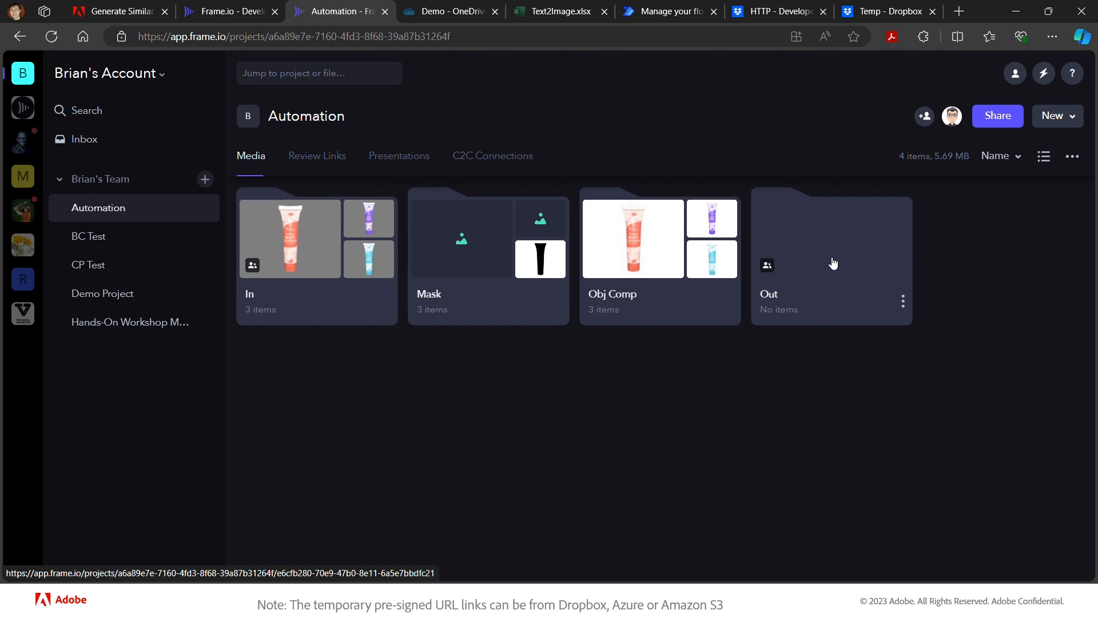
pyautogui.click(326, 253)
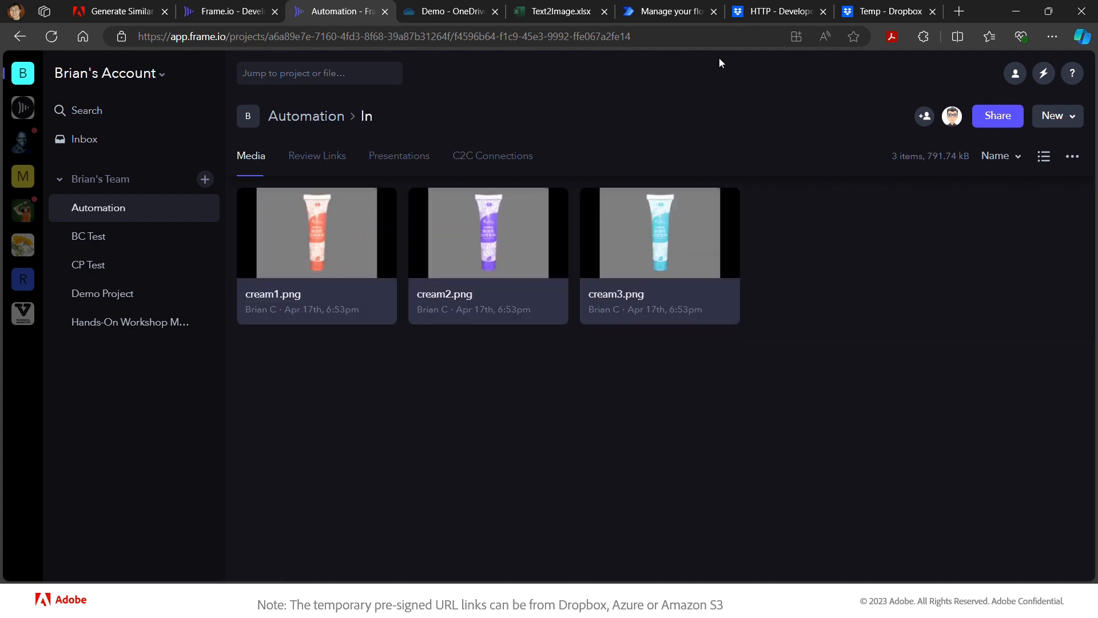
pyautogui.click(876, 14)
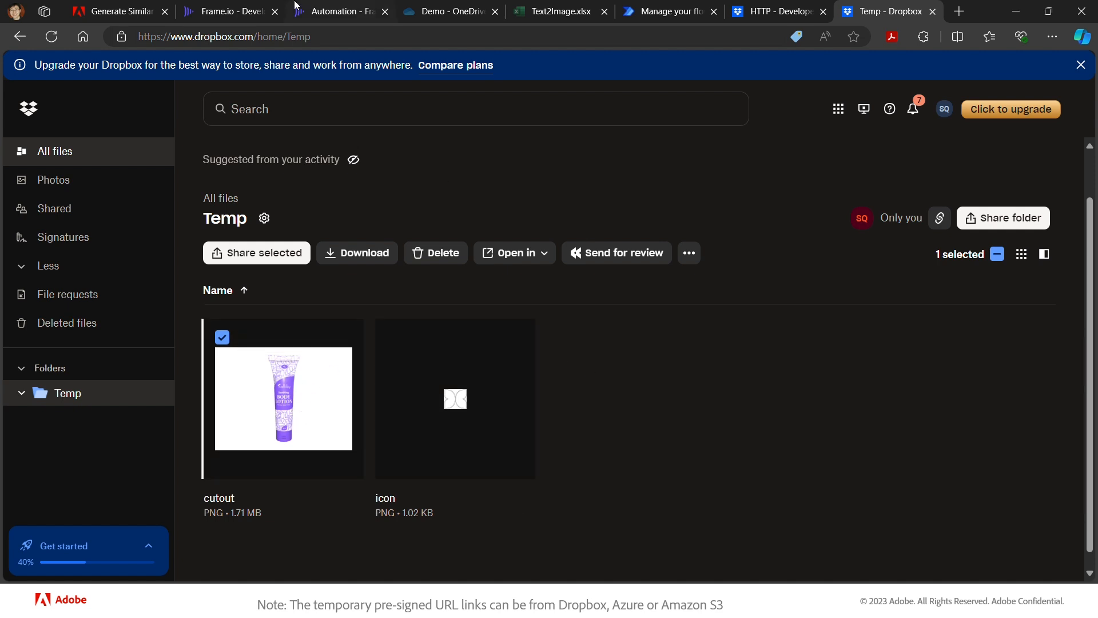
pyautogui.click(337, 12)
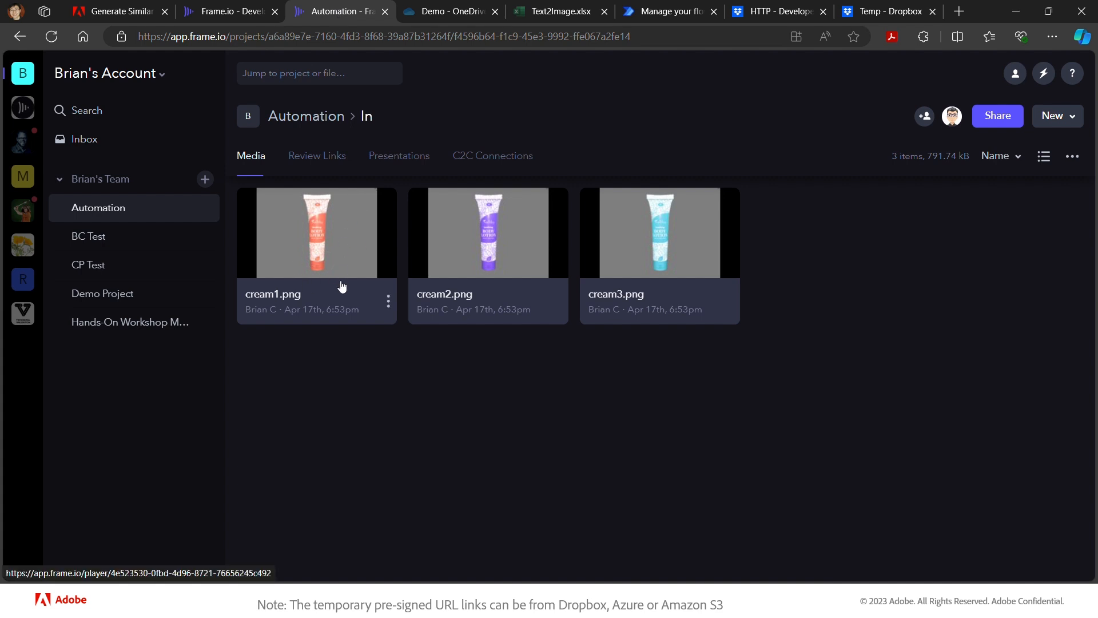
pyautogui.click(388, 303)
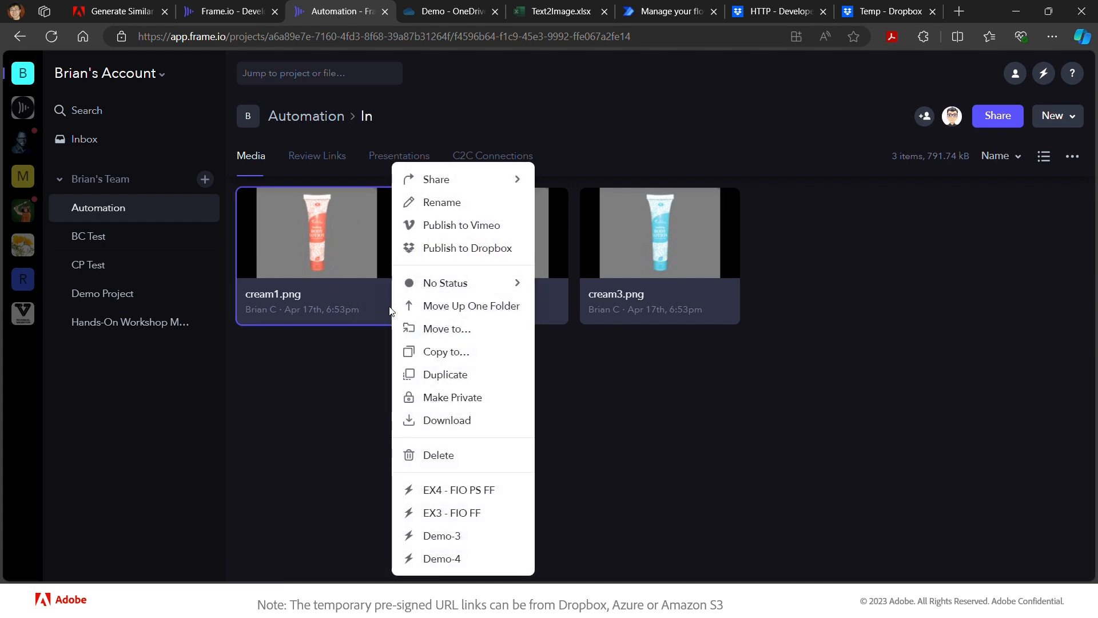
# - Run Demo-4 on cream1.png, acknowledge the Success message, and return to the Power Automate flow
pyautogui.click(444, 558)
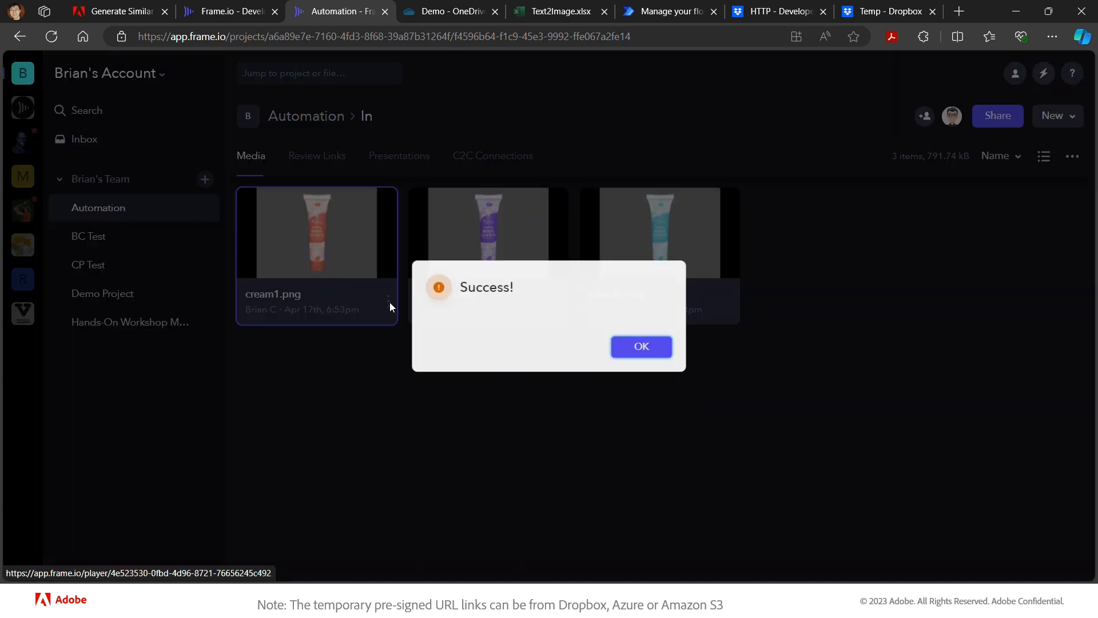
pyautogui.click(644, 348)
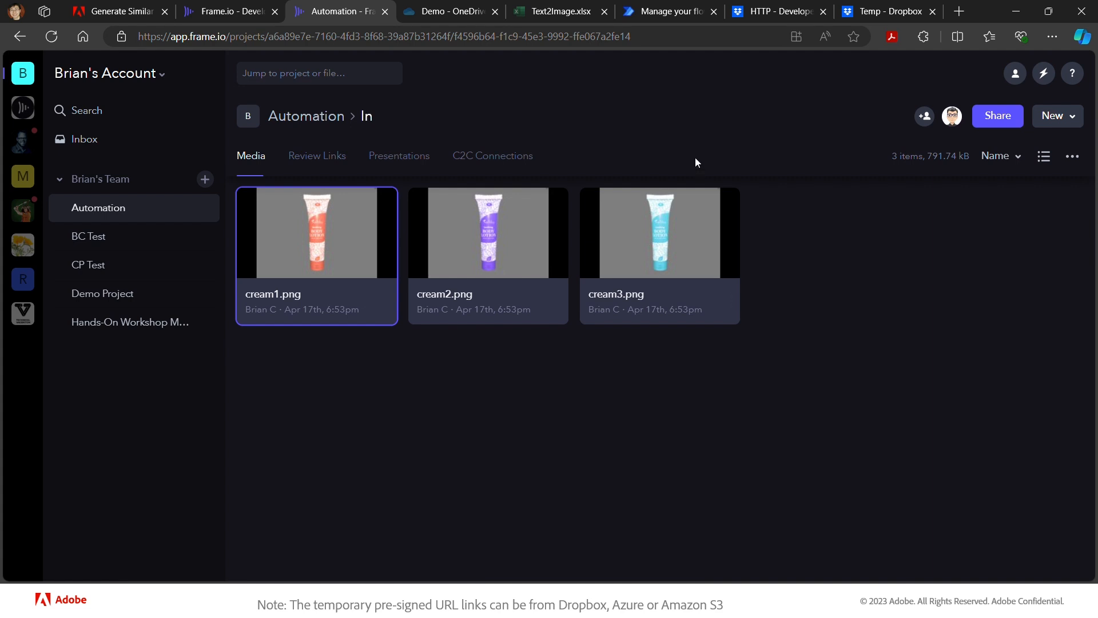
pyautogui.click(661, 14)
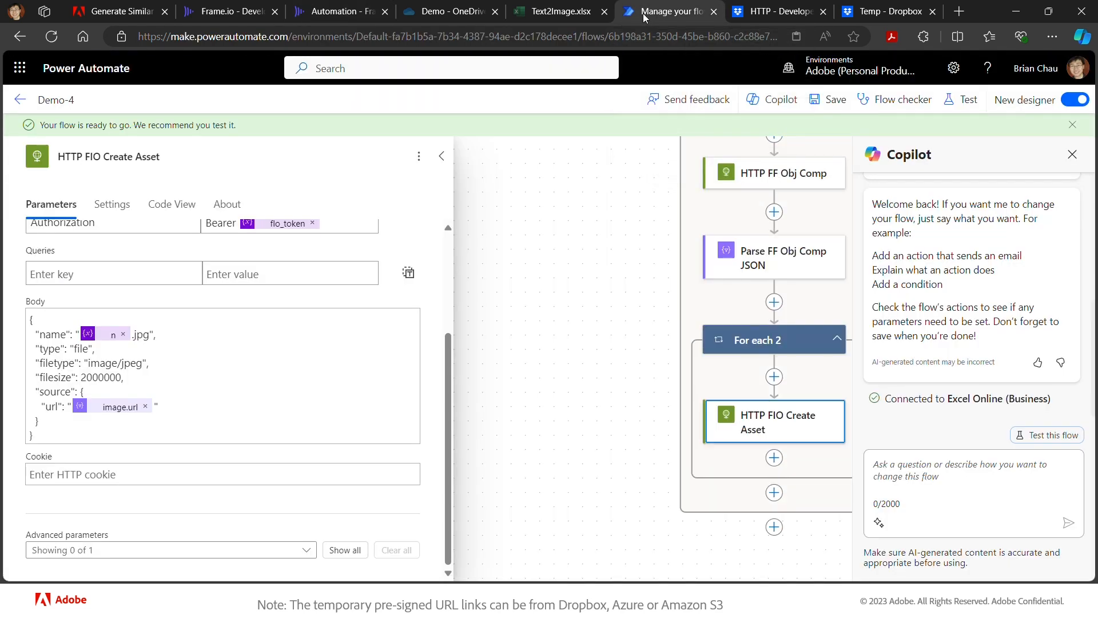
# - Go to the Demo-4 details page and open the newest run in 28-day history
pyautogui.click(19, 101)
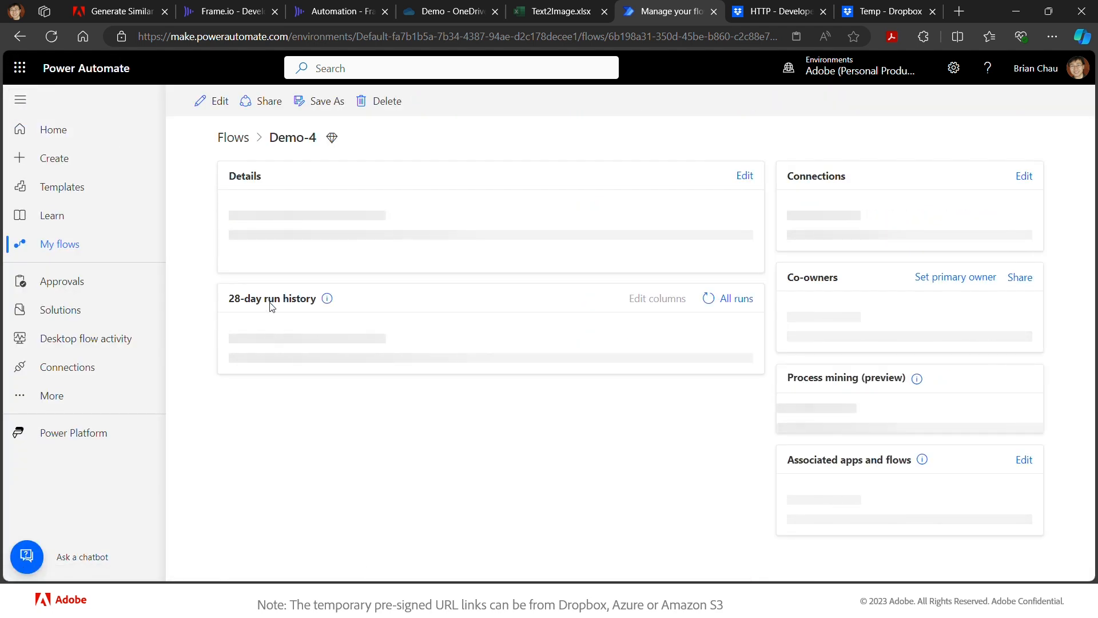
pyautogui.scroll(-2, 409, 427)
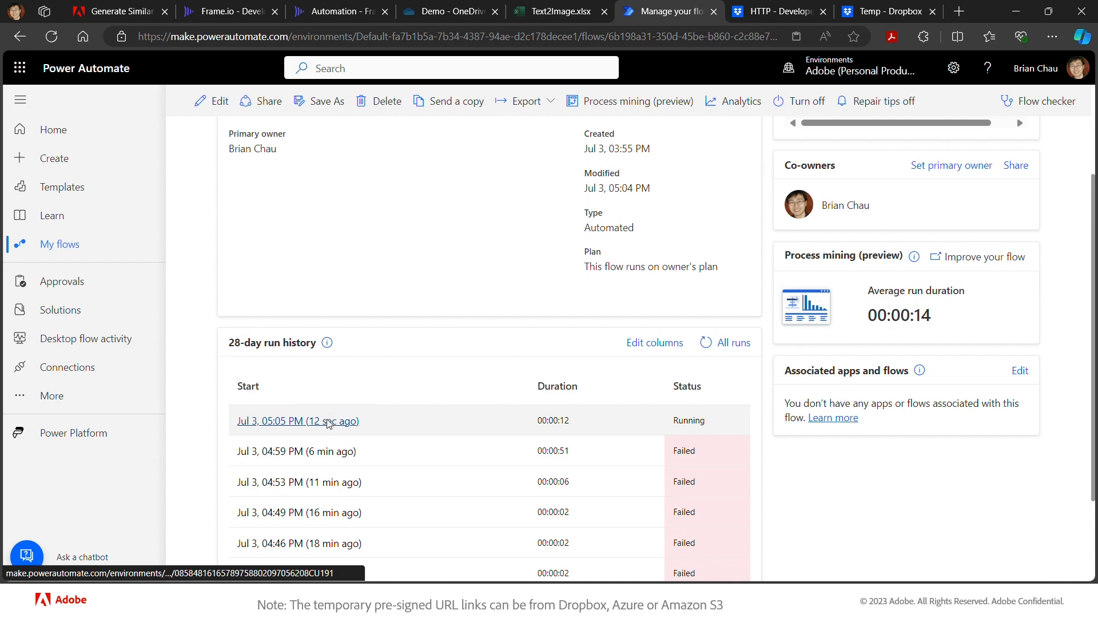
pyautogui.click(331, 422)
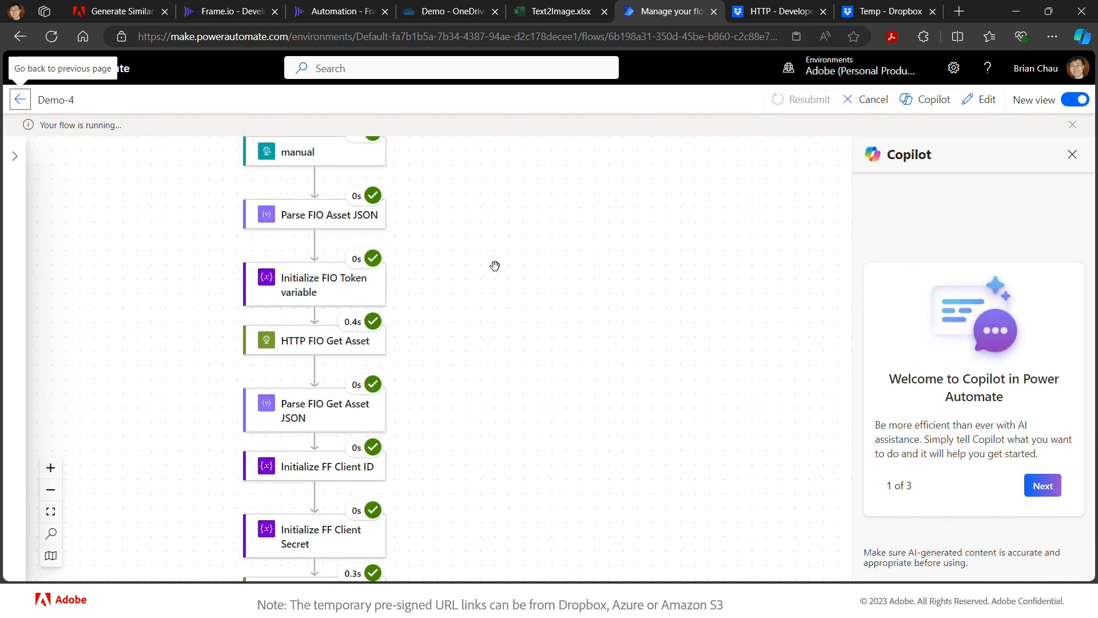
# - Follow the run diagram until it succeeds, with For each taking 1m 5s over 5 items
pyautogui.scroll(-3, 476, 259)
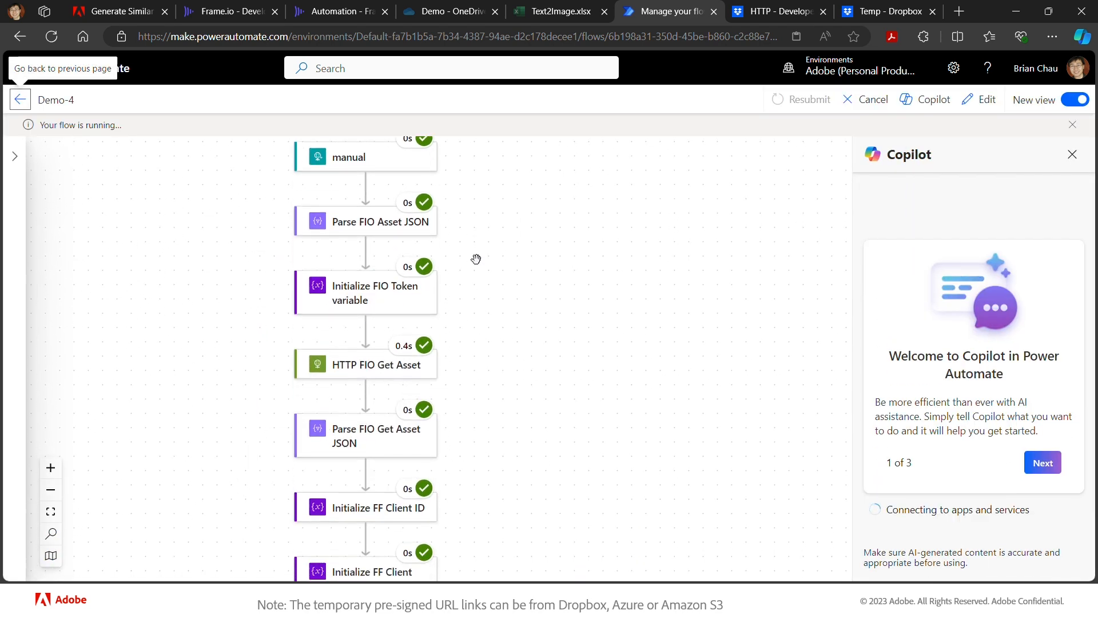
pyautogui.scroll(-3, 476, 259)
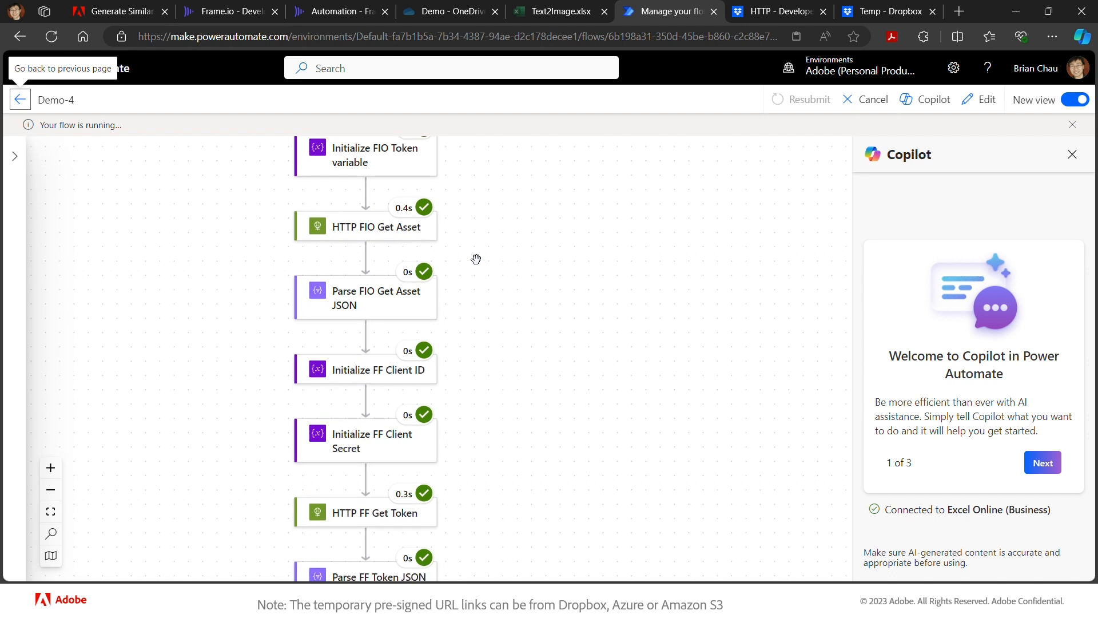
pyautogui.scroll(-4, 476, 259)
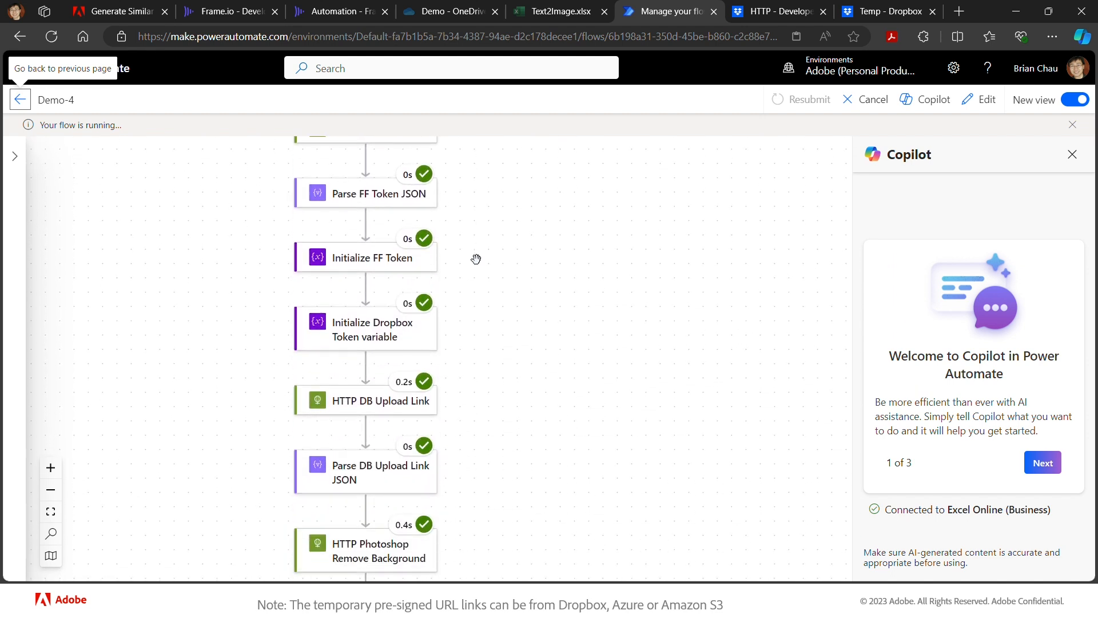
pyautogui.scroll(-1, 476, 259)
pyautogui.scroll(-3, 483, 371)
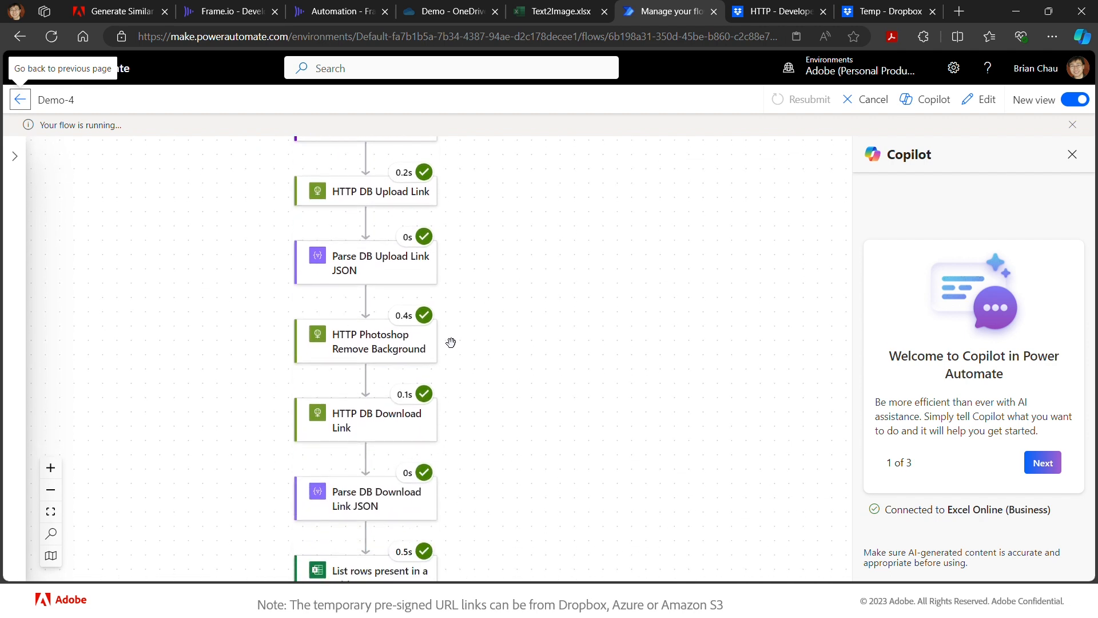
pyautogui.scroll(-1, 456, 345)
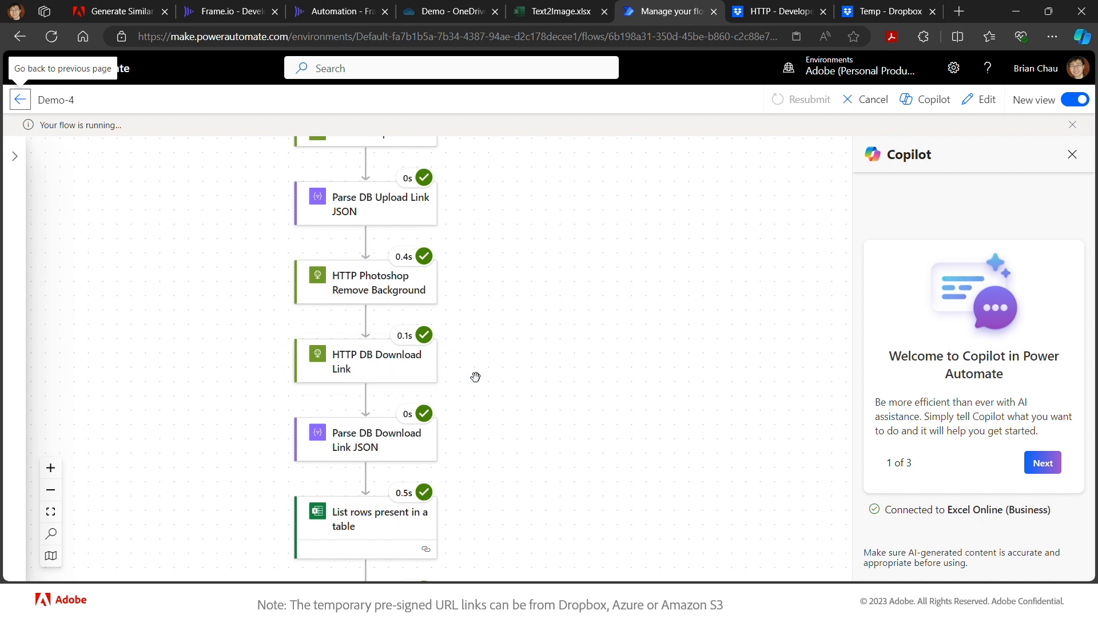
pyautogui.scroll(-1, 475, 376)
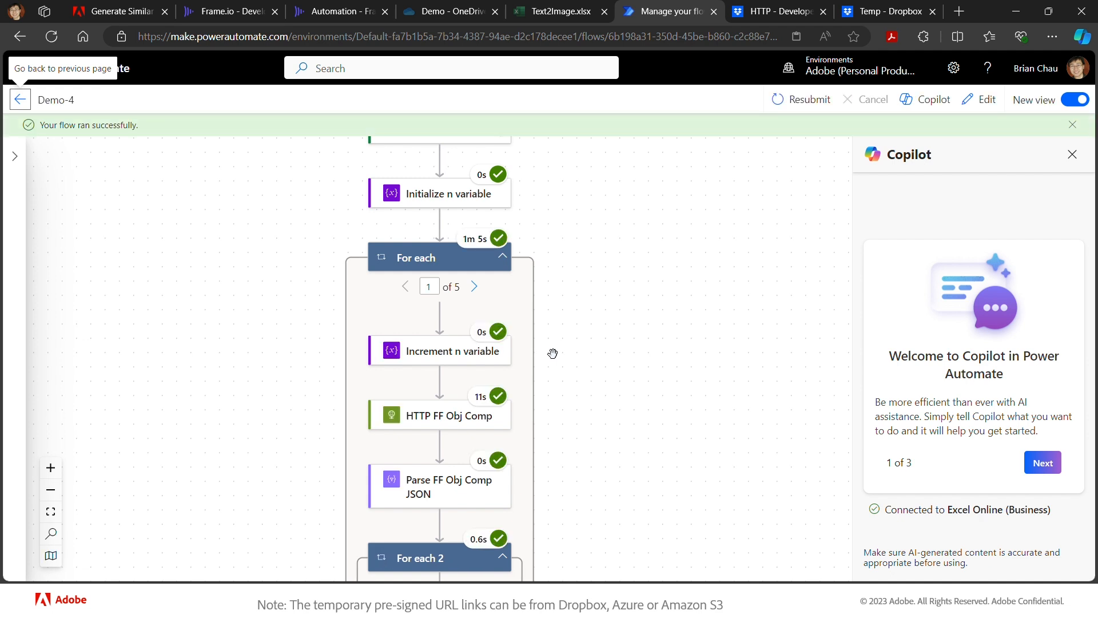
pyautogui.scroll(-5, 552, 352)
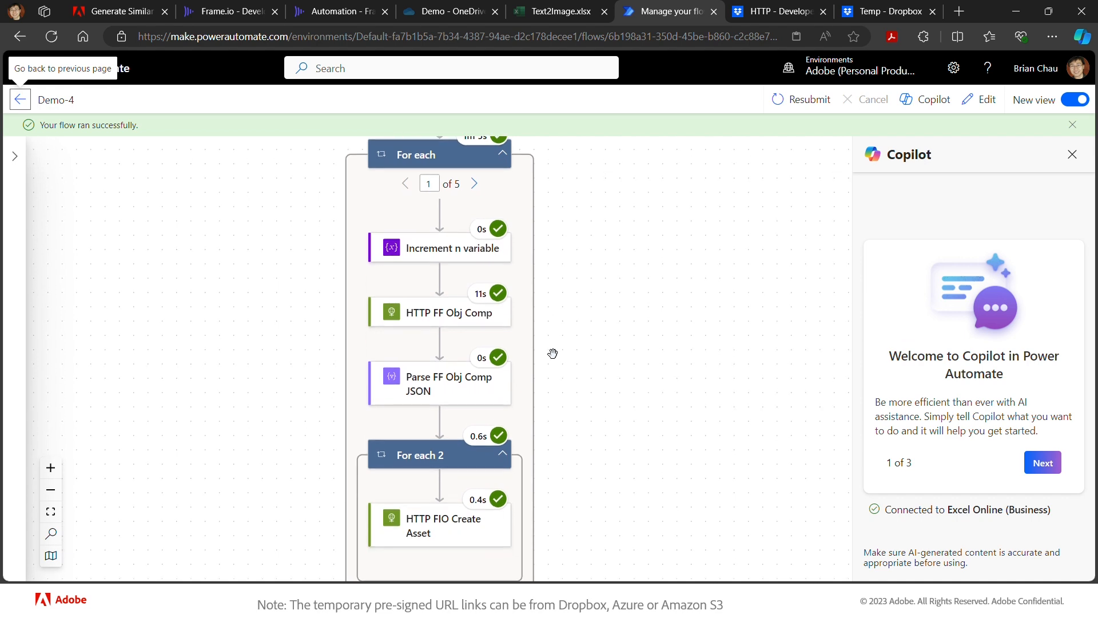
pyautogui.scroll(10, 552, 353)
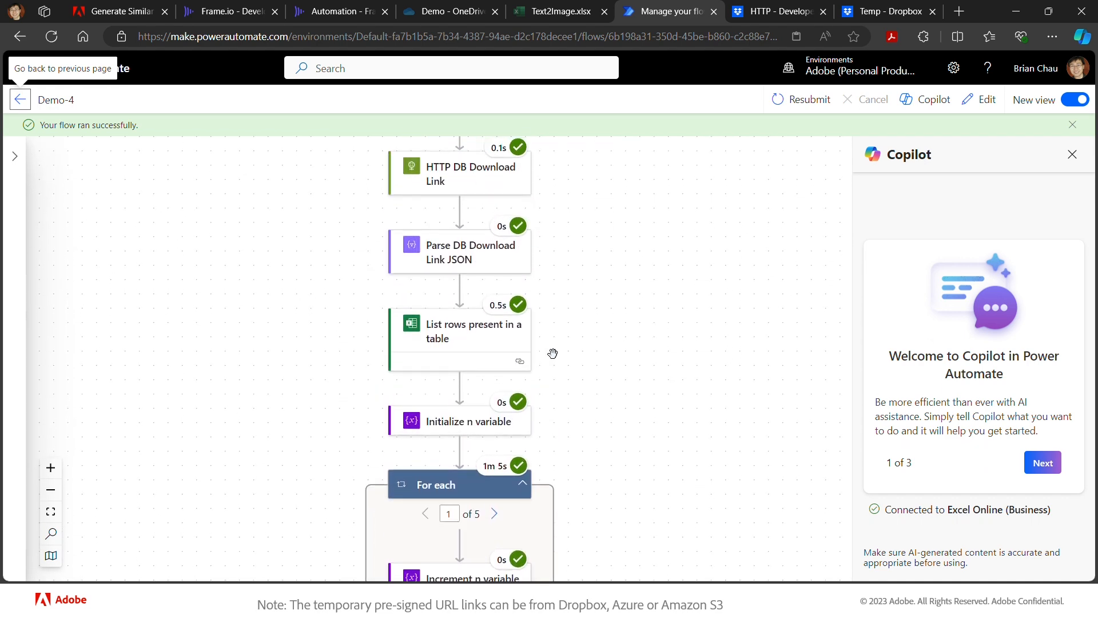
pyautogui.scroll(-3, 553, 353)
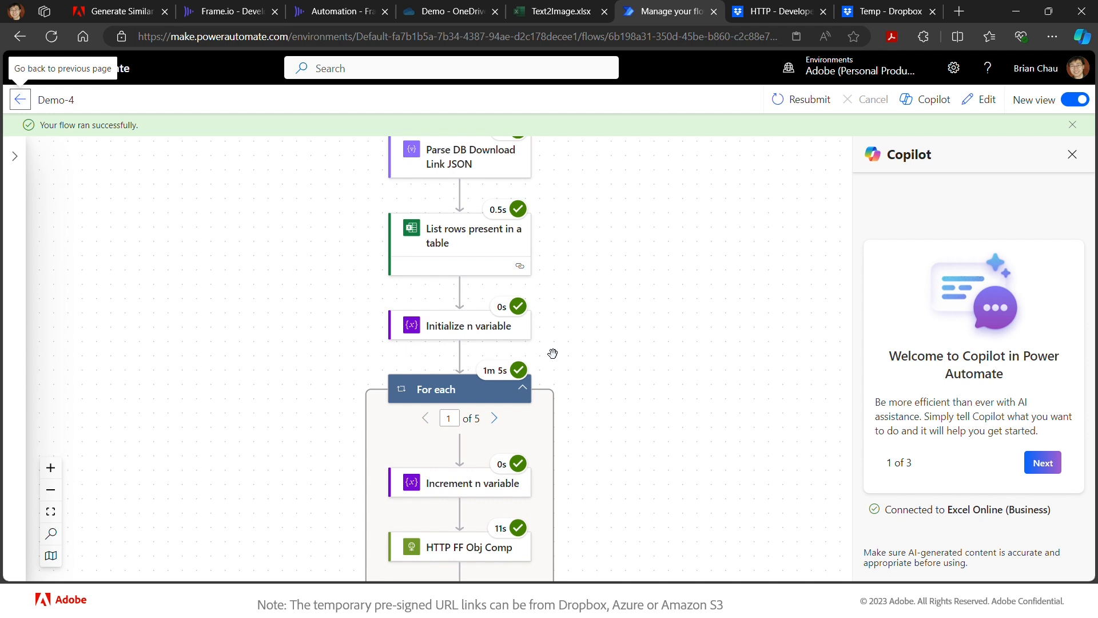
pyautogui.scroll(-1, 553, 353)
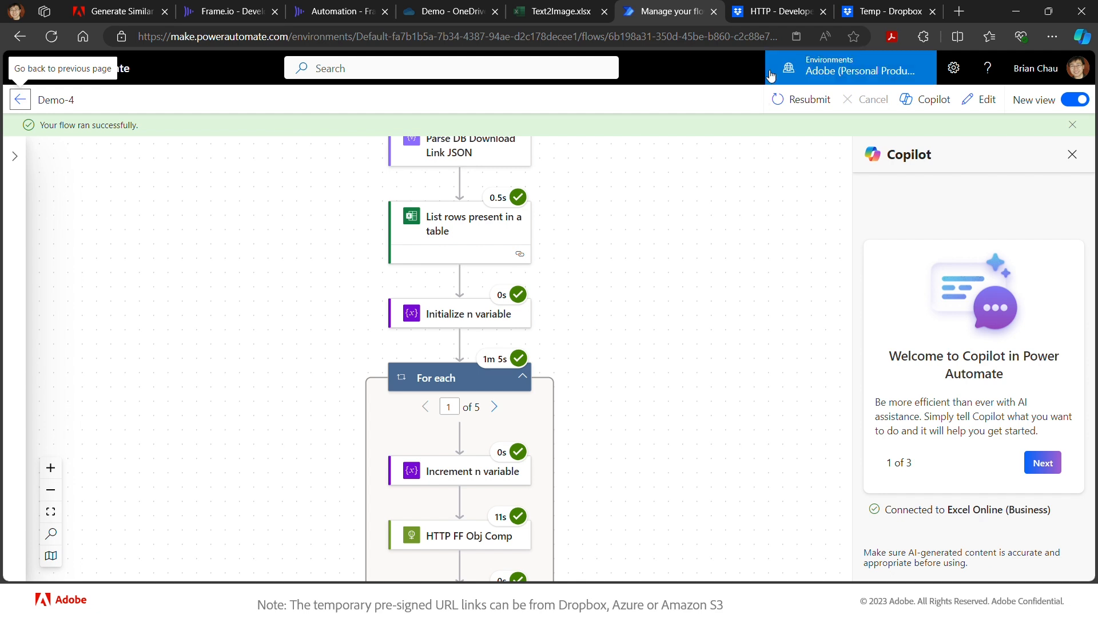
# - Check Dropbox's Temp folder for the cutout and icon PNGs, then return to Frame.io's Automation project
pyautogui.click(888, 17)
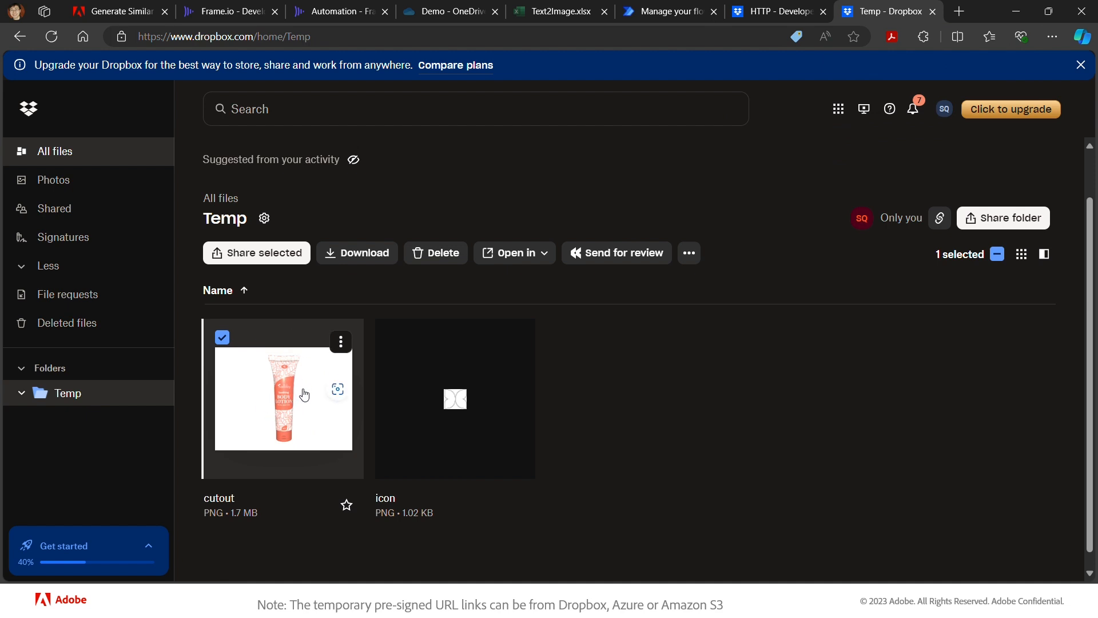
pyautogui.click(326, 13)
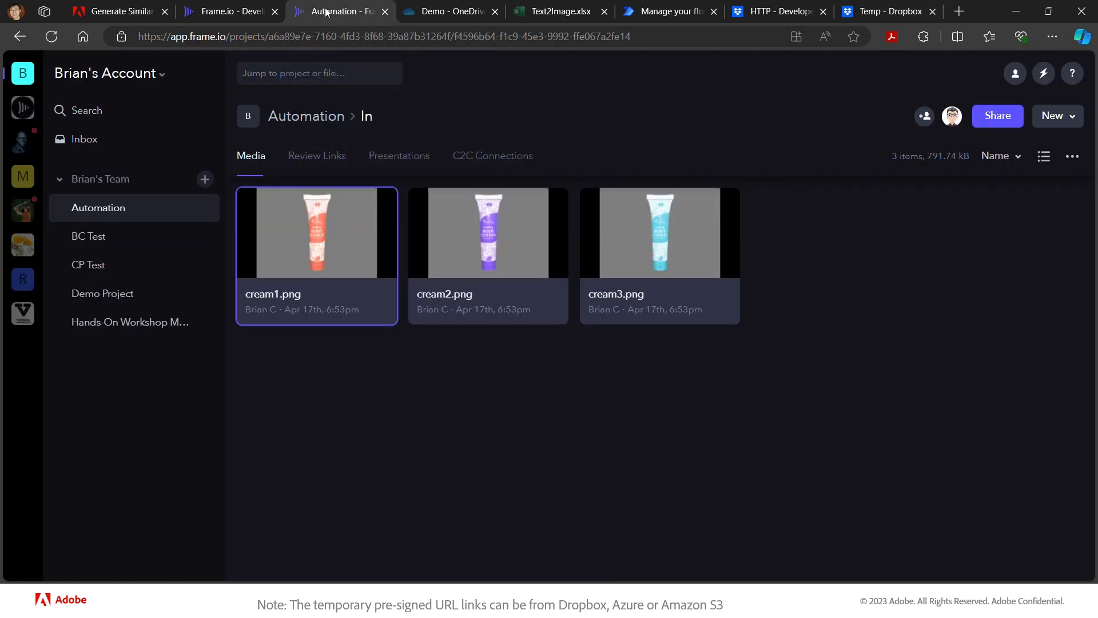
# - Confirm the Automation Out folder holds 1.jpg–5.jpg, then return to the Power Automate run
pyautogui.click(323, 121)
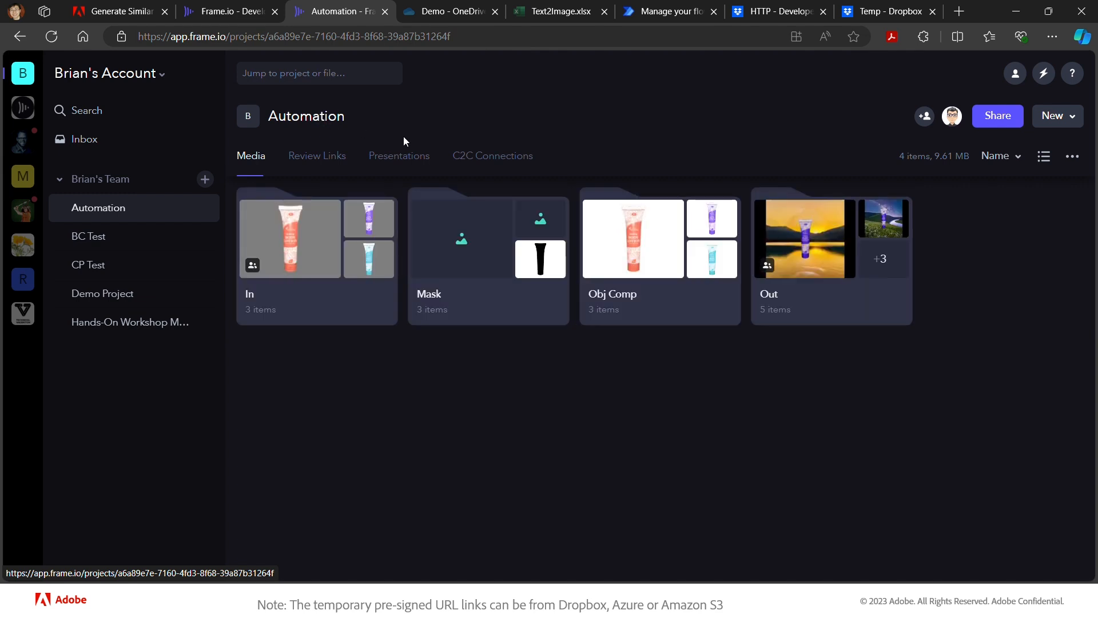
pyautogui.click(824, 272)
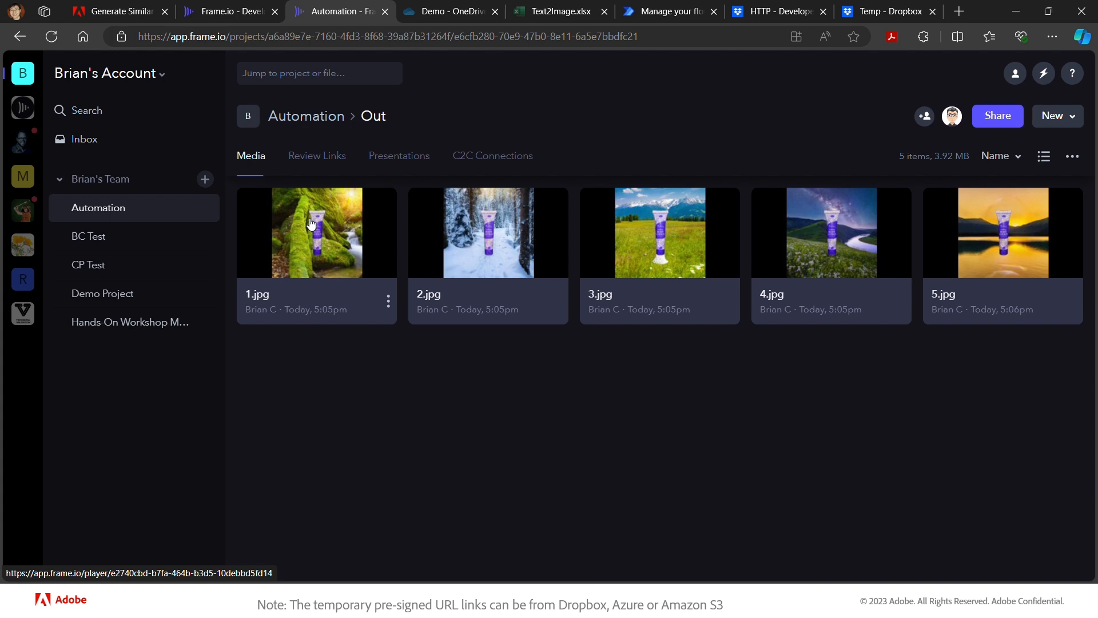
pyautogui.click(673, 14)
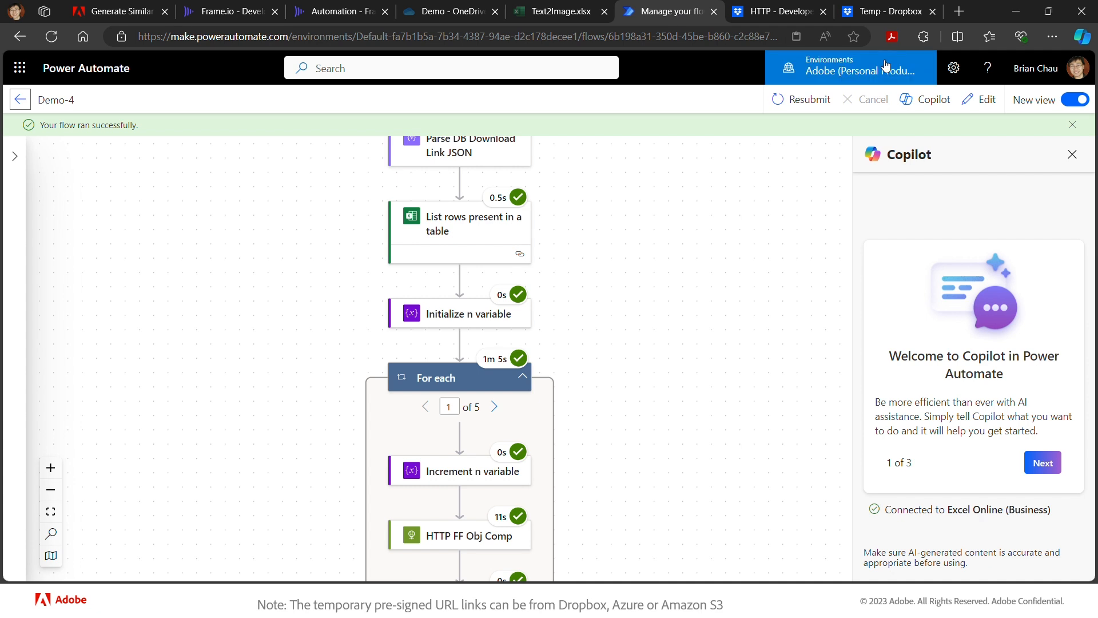
# - Reopen Demo-4 for editing and show Parse DB Download Link JSON's Body content and schema
pyautogui.moveTo(740, 224); pyautogui.dragTo(776, 242)
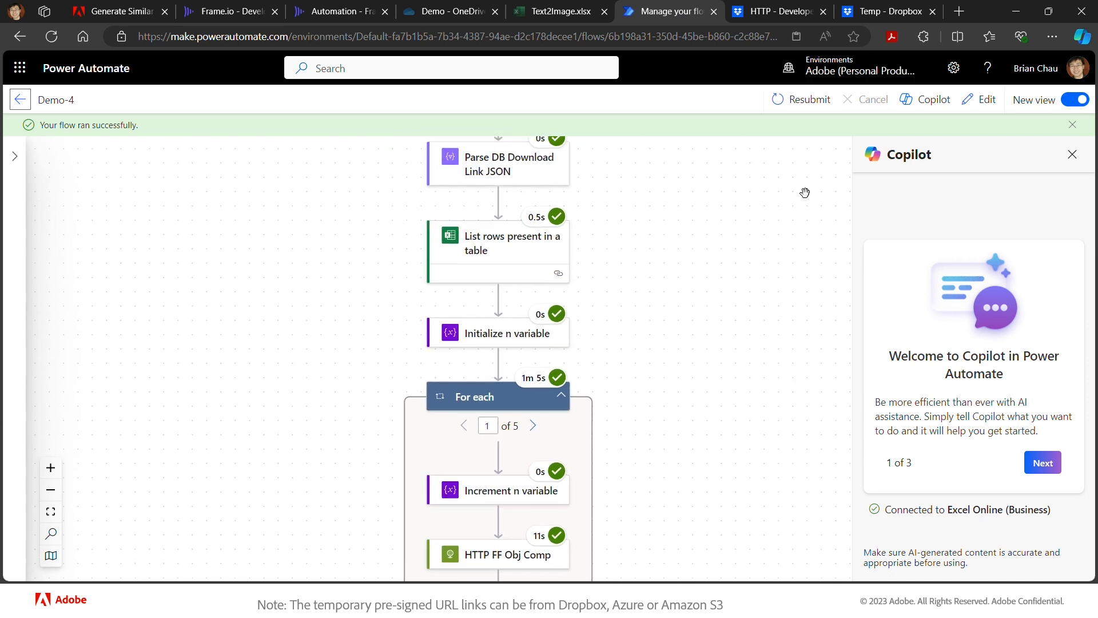
pyautogui.click(983, 106)
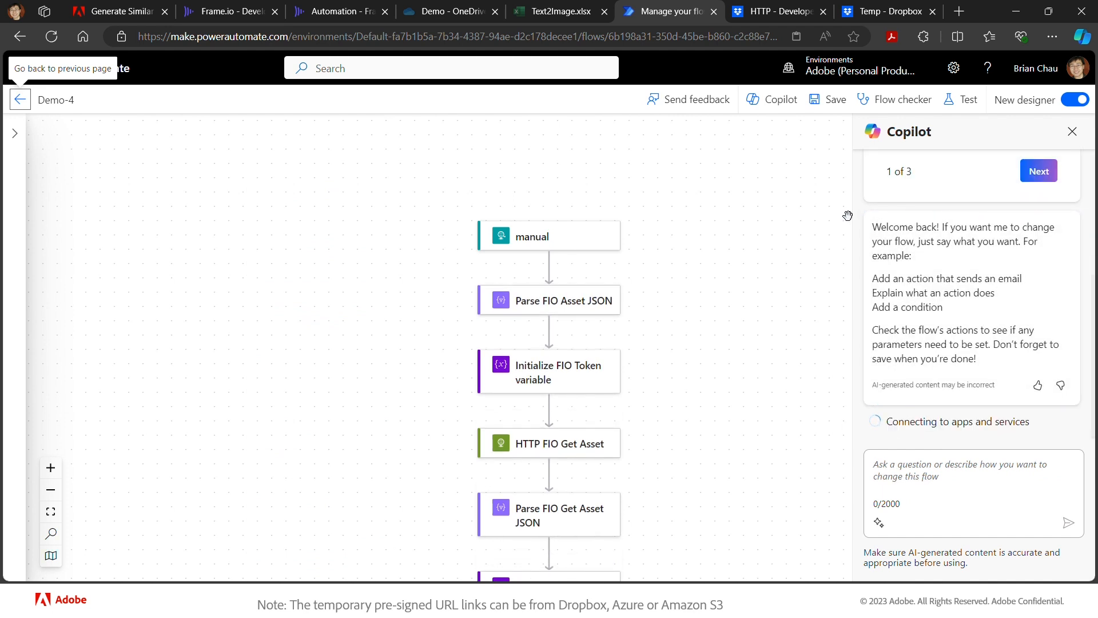
pyautogui.scroll(-4, 797, 349)
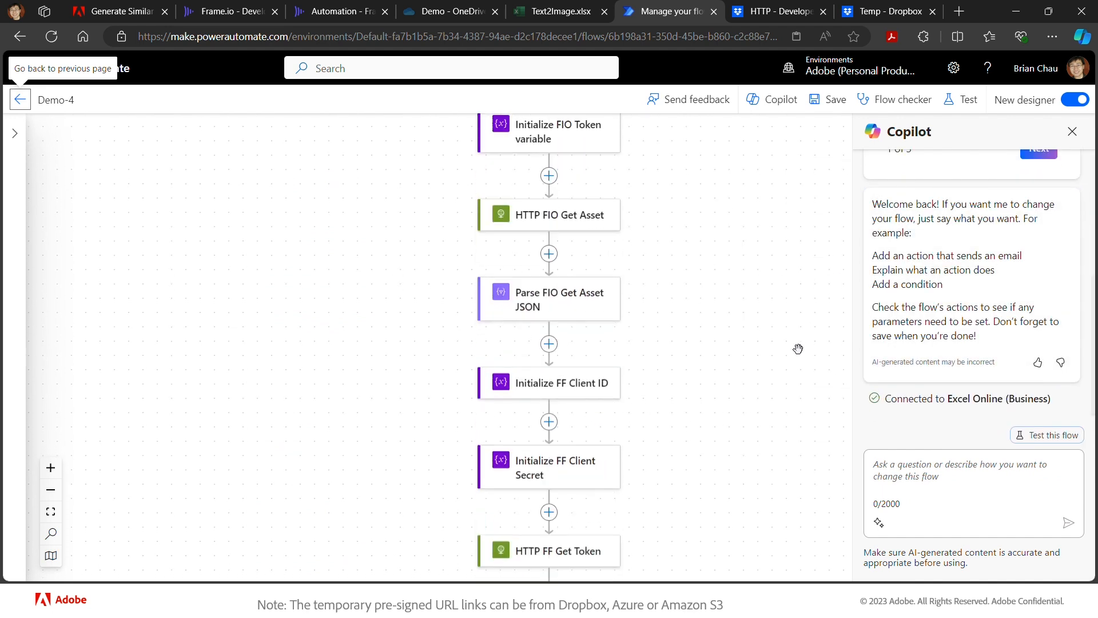
pyautogui.scroll(-8, 797, 349)
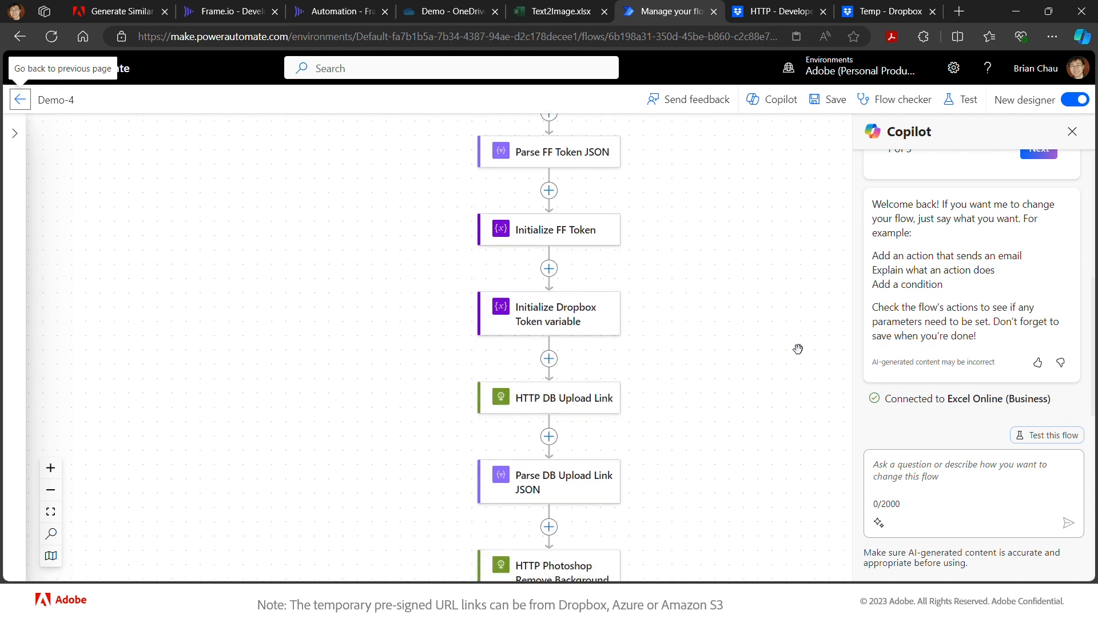
pyautogui.scroll(-5, 798, 348)
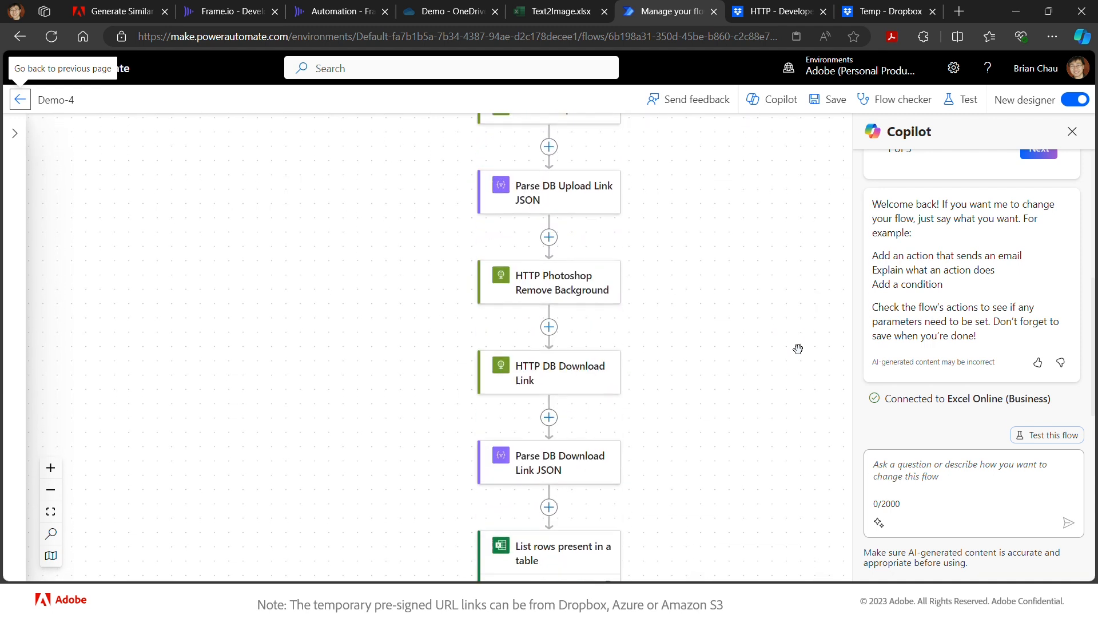
pyautogui.scroll(-1, 798, 348)
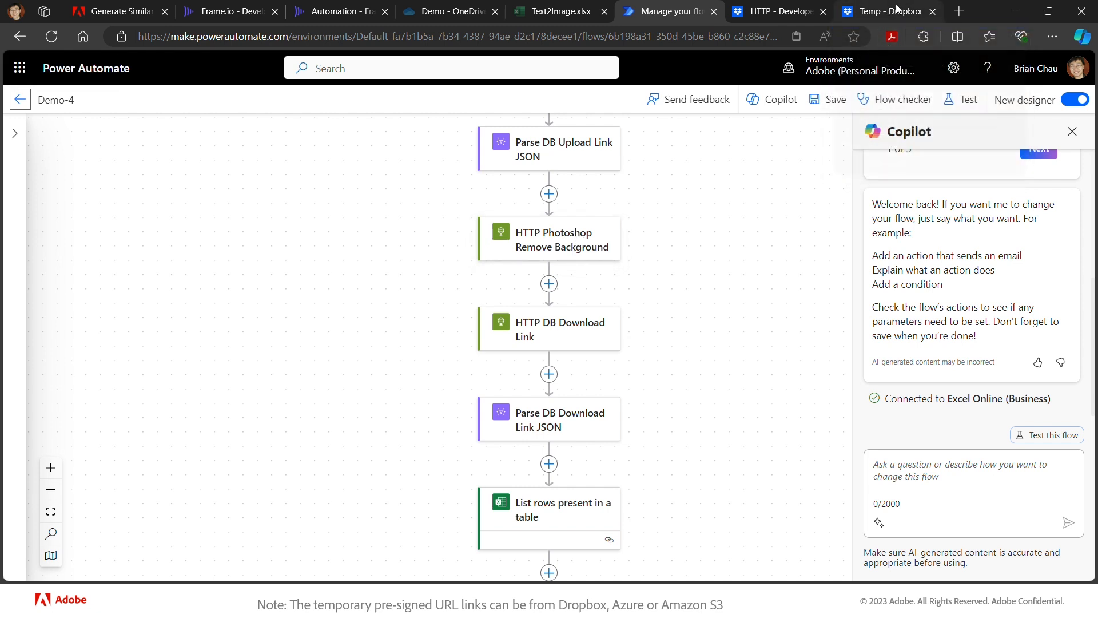
pyautogui.click(583, 422)
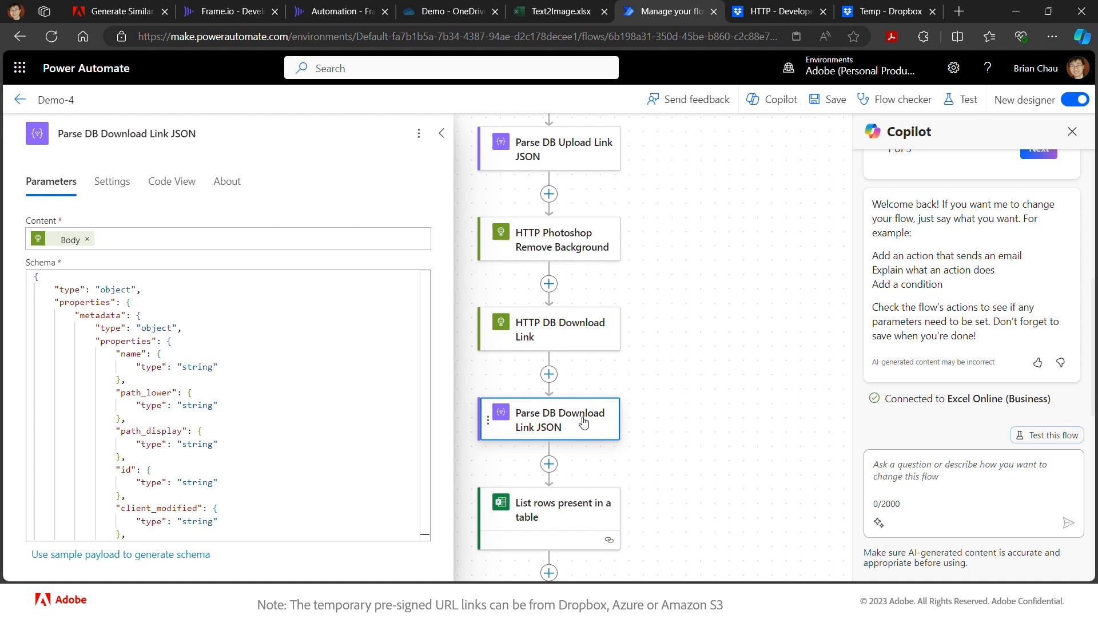
# - Show HTTP DB Download Link's POST to get_temporary_link with body path /Temp/cutout.png
pyautogui.click(589, 341)
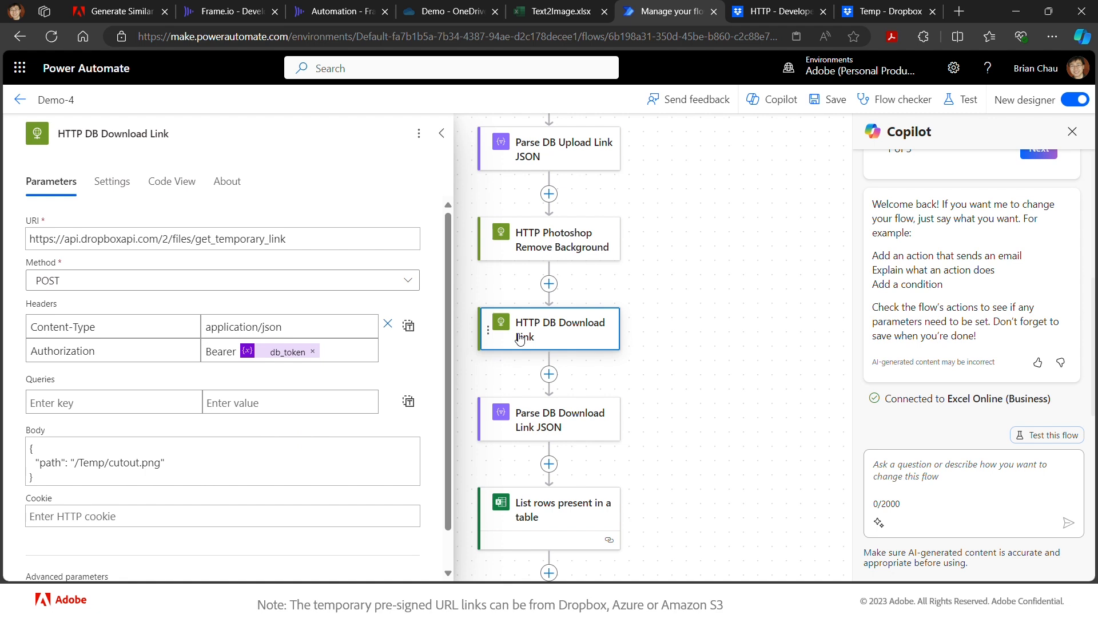
# - Add a 30-second Delay named 'Delay 30 sec' before HTTP DB Download Link and save
pyautogui.click(549, 283)
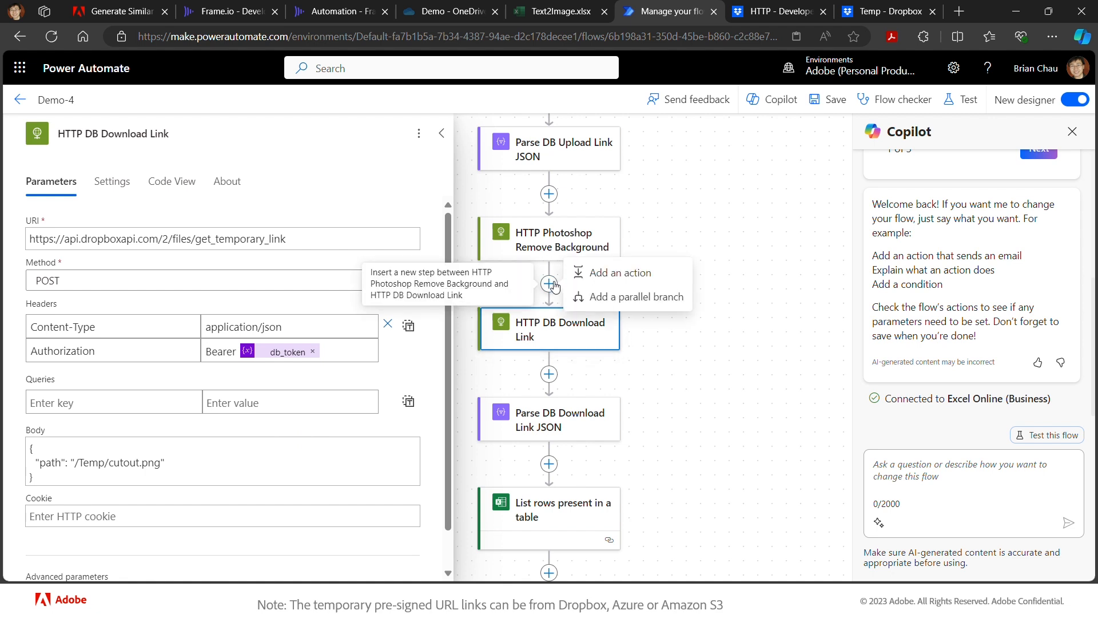
pyautogui.click(604, 275)
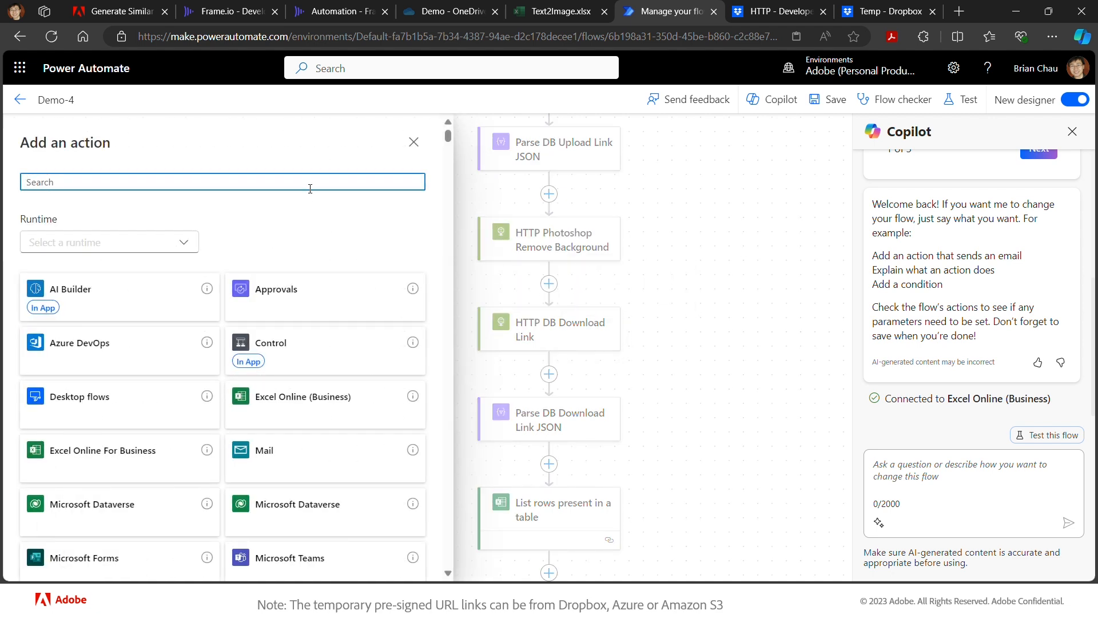
pyautogui.write('delay')
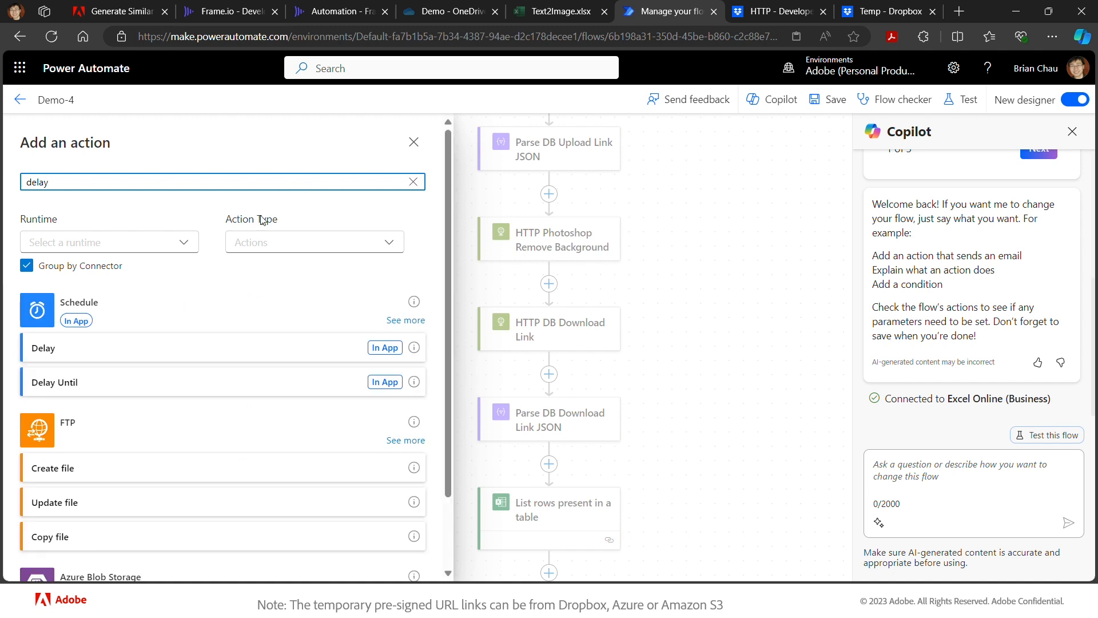
pyautogui.click(132, 349)
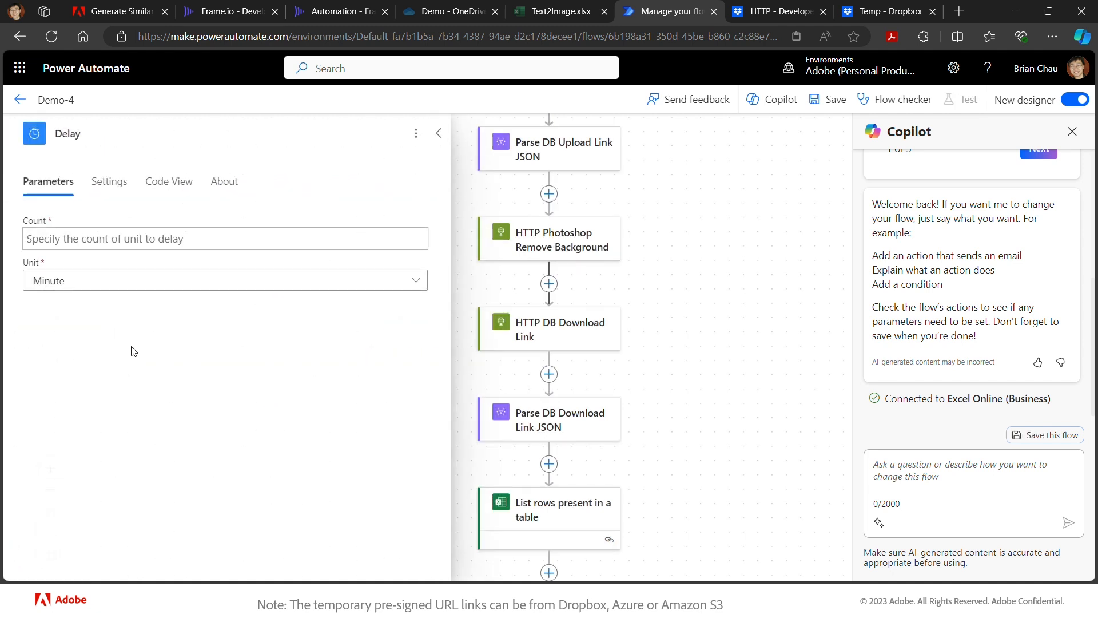
pyautogui.click(171, 282)
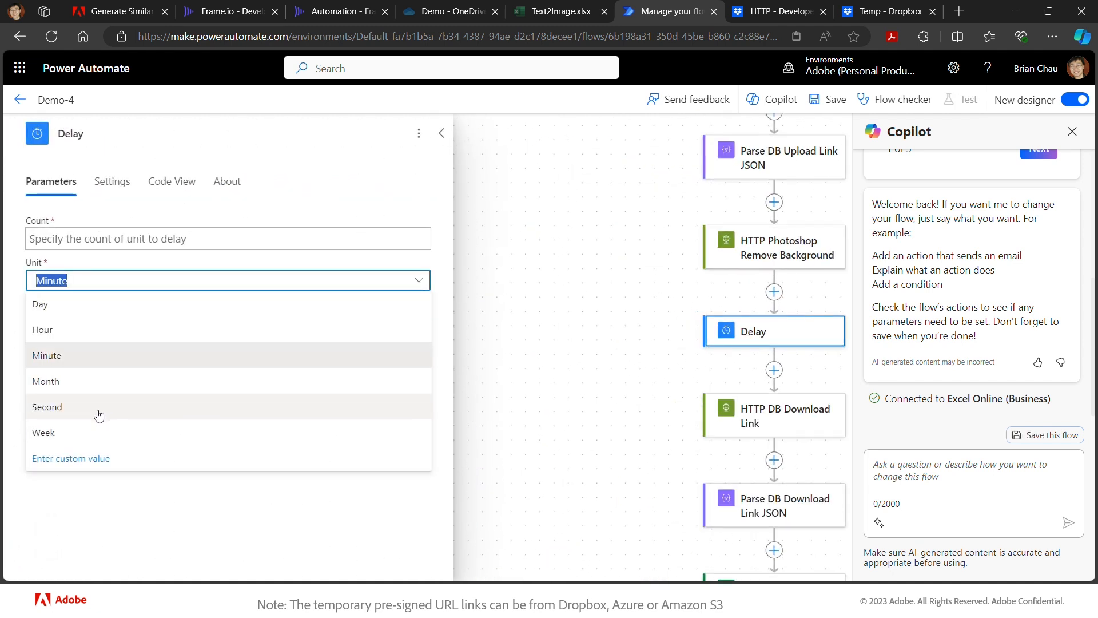
pyautogui.click(99, 408)
pyautogui.click(176, 238)
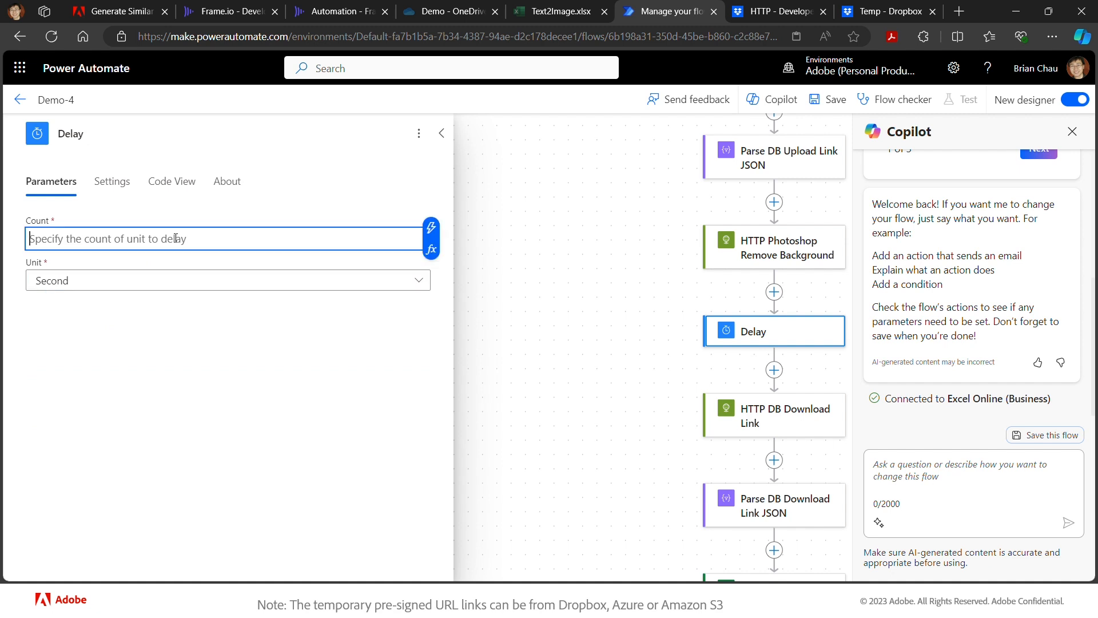
pyautogui.write('30')
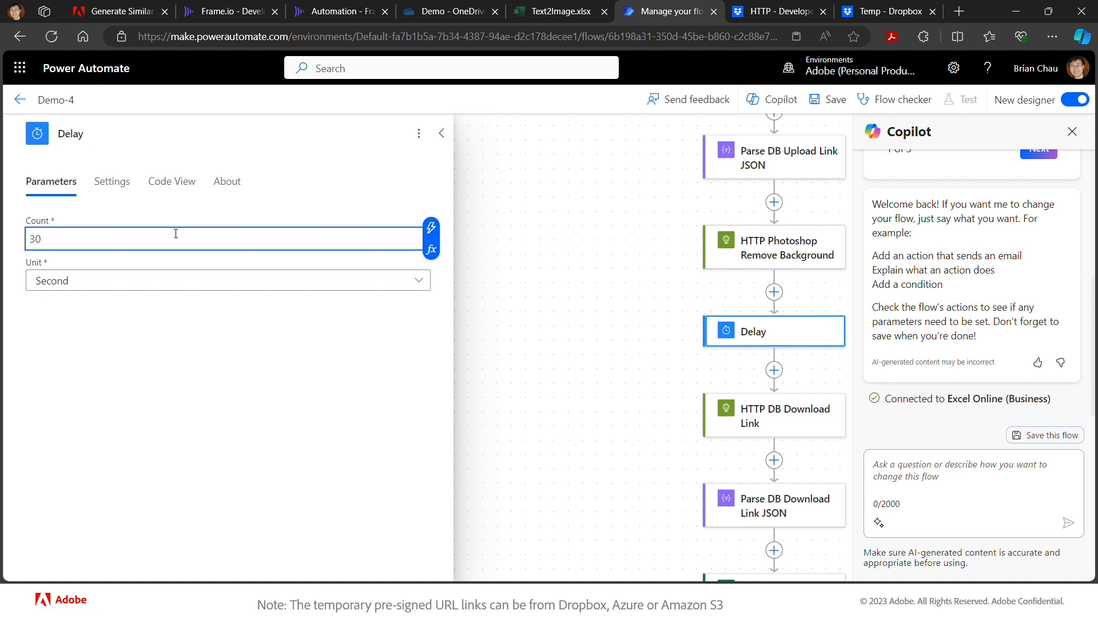
pyautogui.click(145, 134)
pyautogui.write('3')
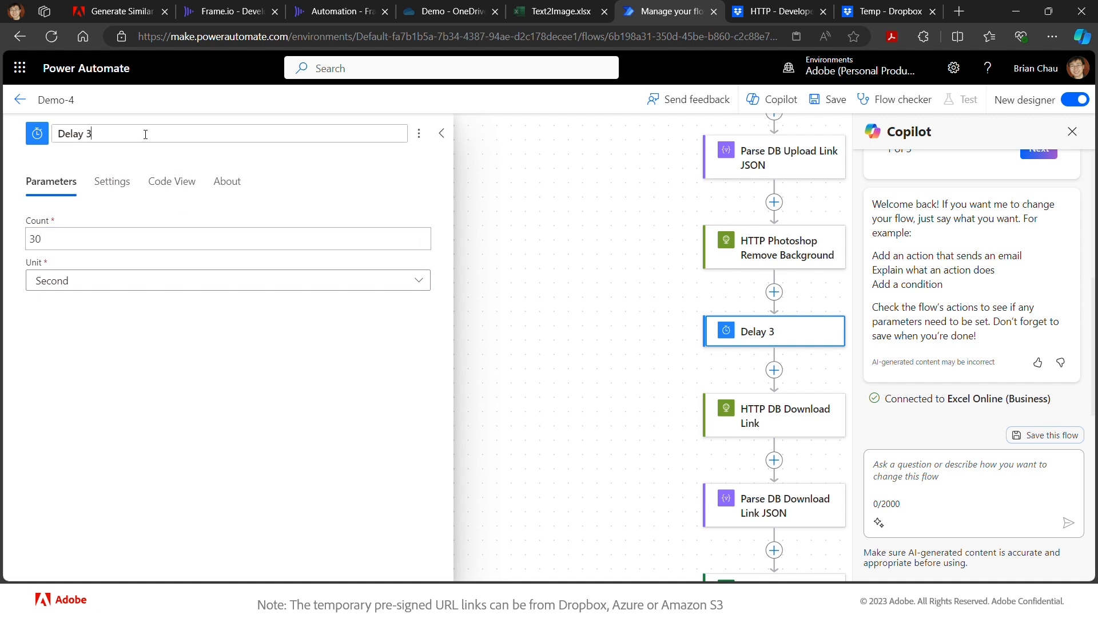
pyautogui.write('0 sec')
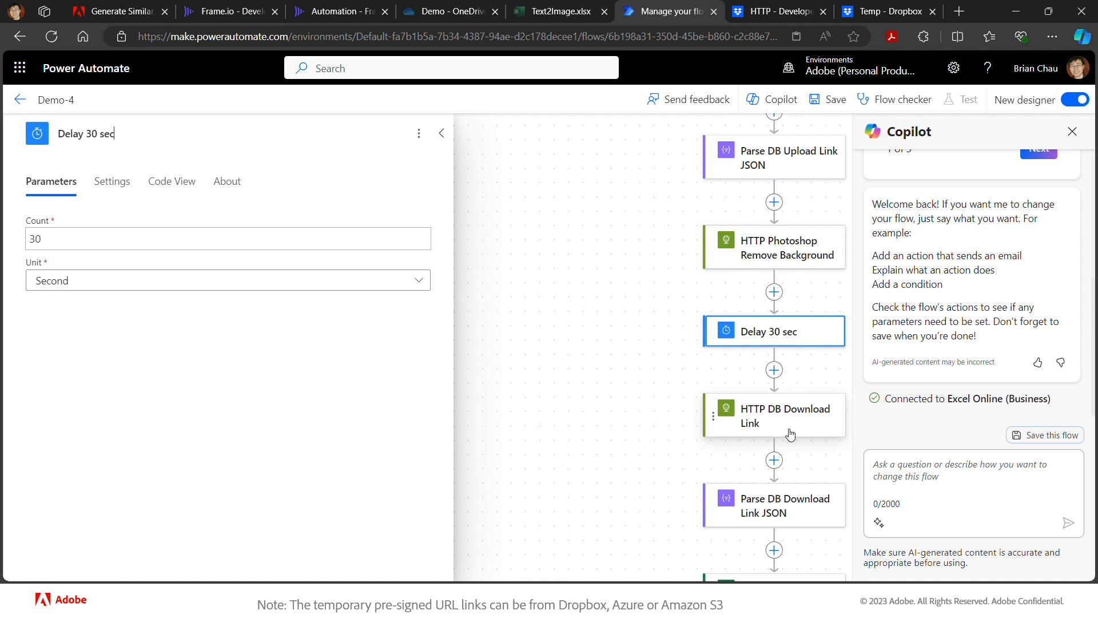
pyautogui.click(832, 106)
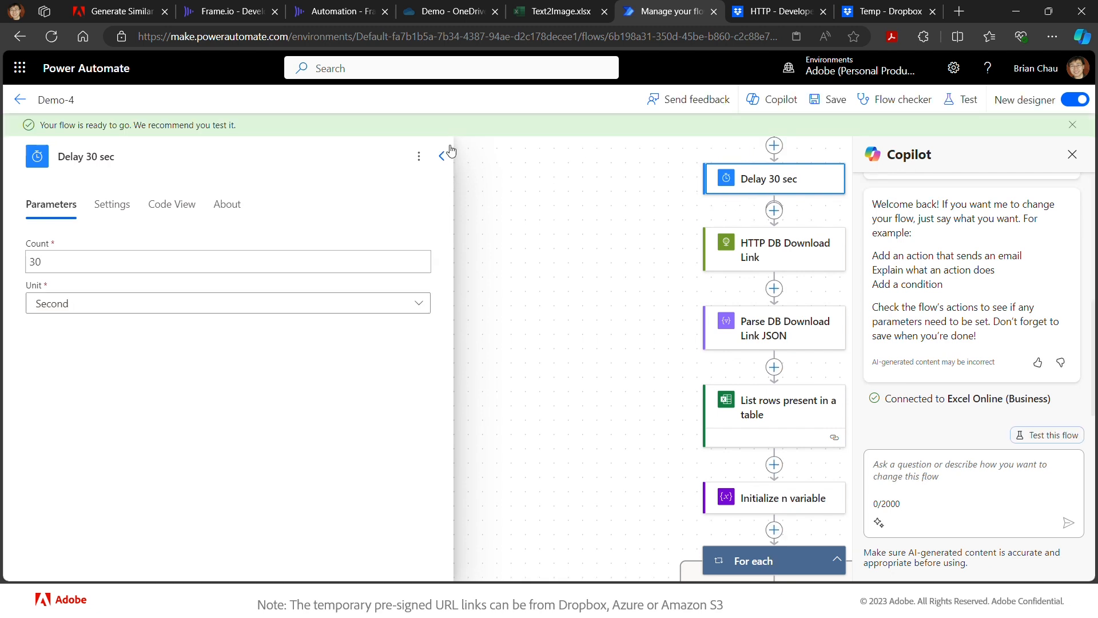
# - Switch to Frame.io and open the Automation project's In folder
pyautogui.moveTo(340, 14)
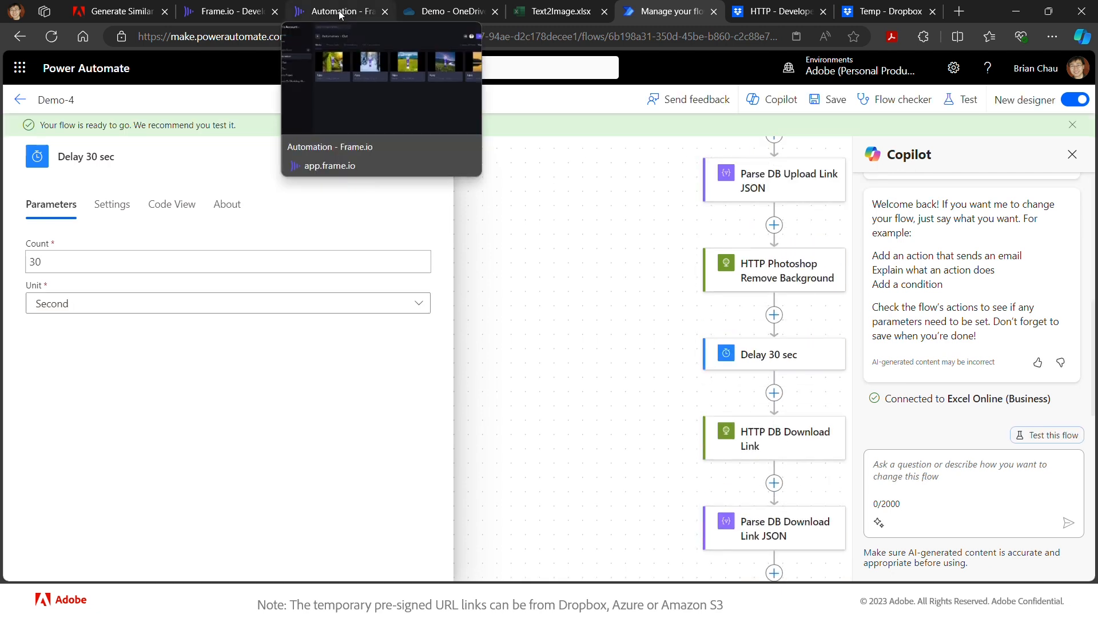
pyautogui.click(340, 15)
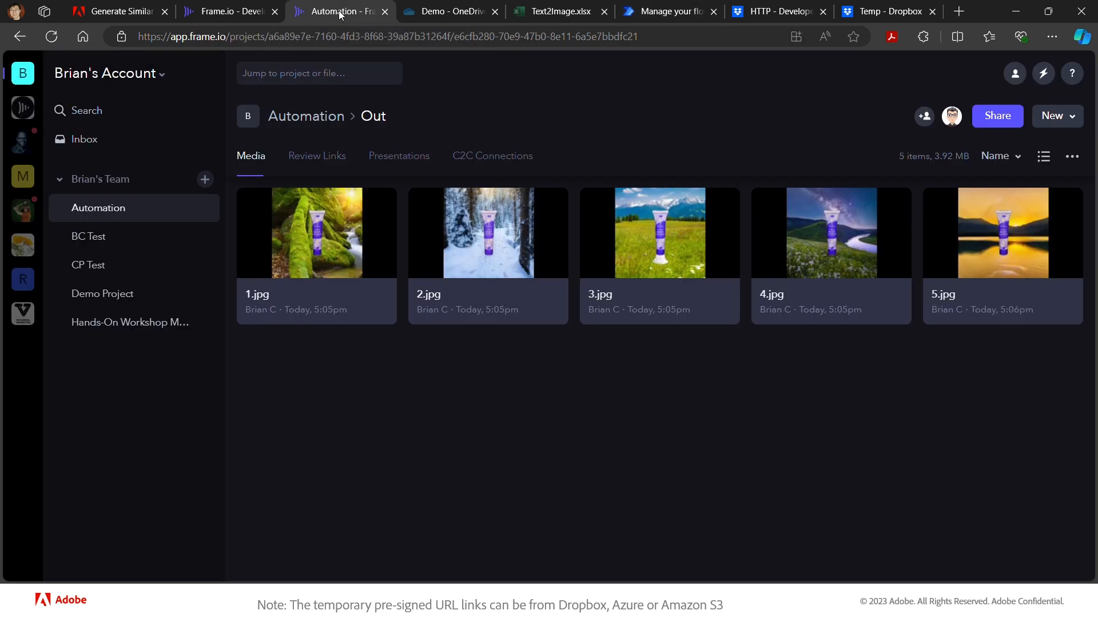
pyautogui.click(306, 117)
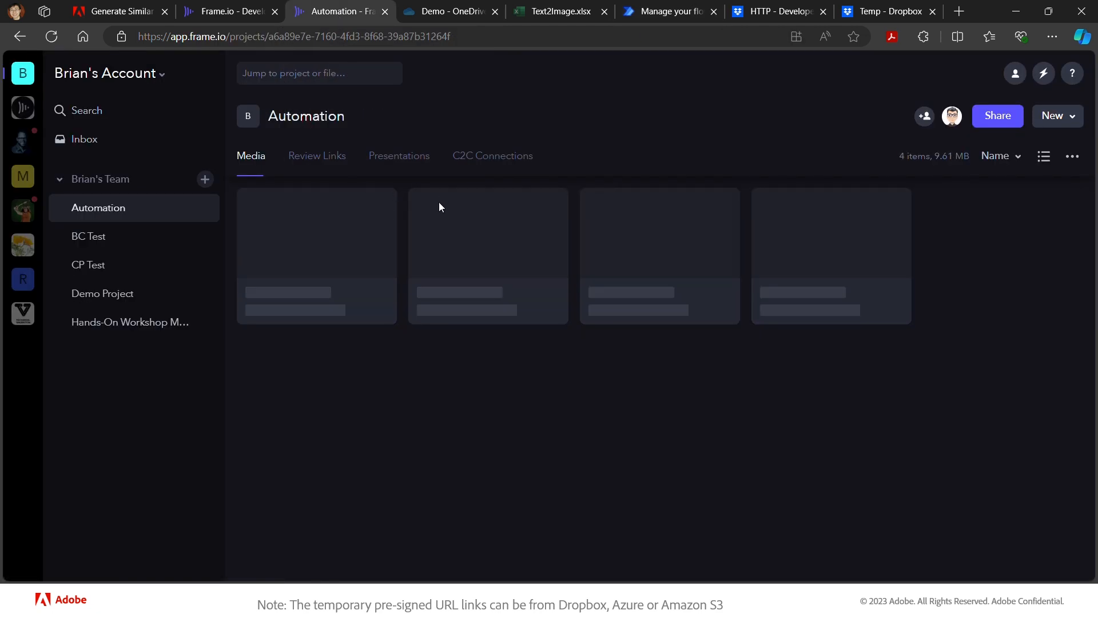
pyautogui.click(321, 258)
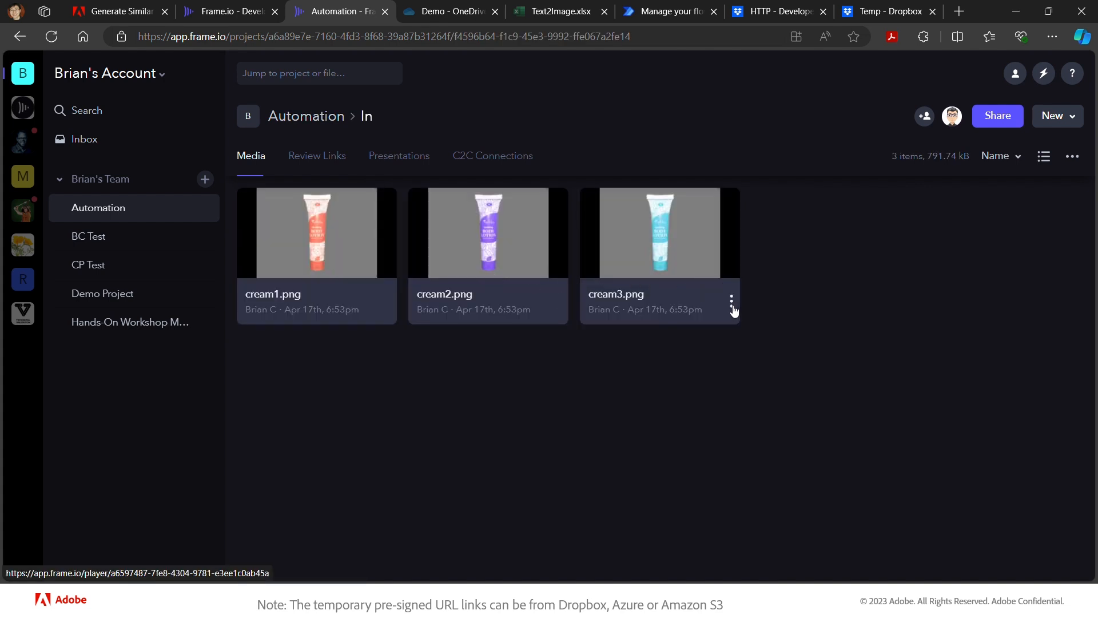
# - Run Demo-4 on cream3.png, acknowledge Success, and return to the flow designer
pyautogui.click(732, 306)
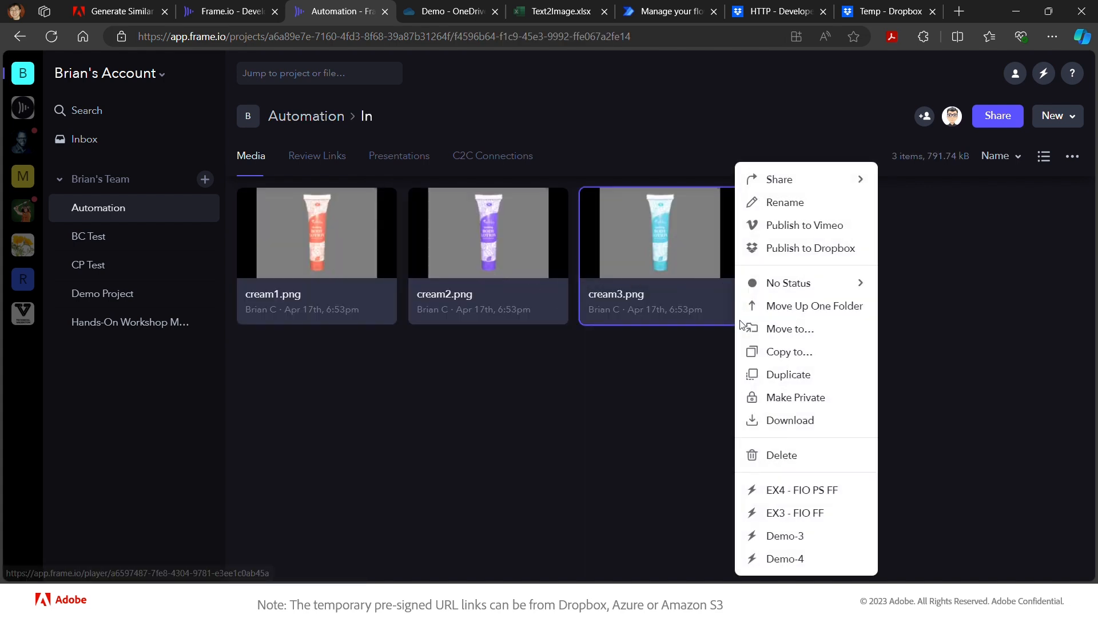
pyautogui.click(801, 559)
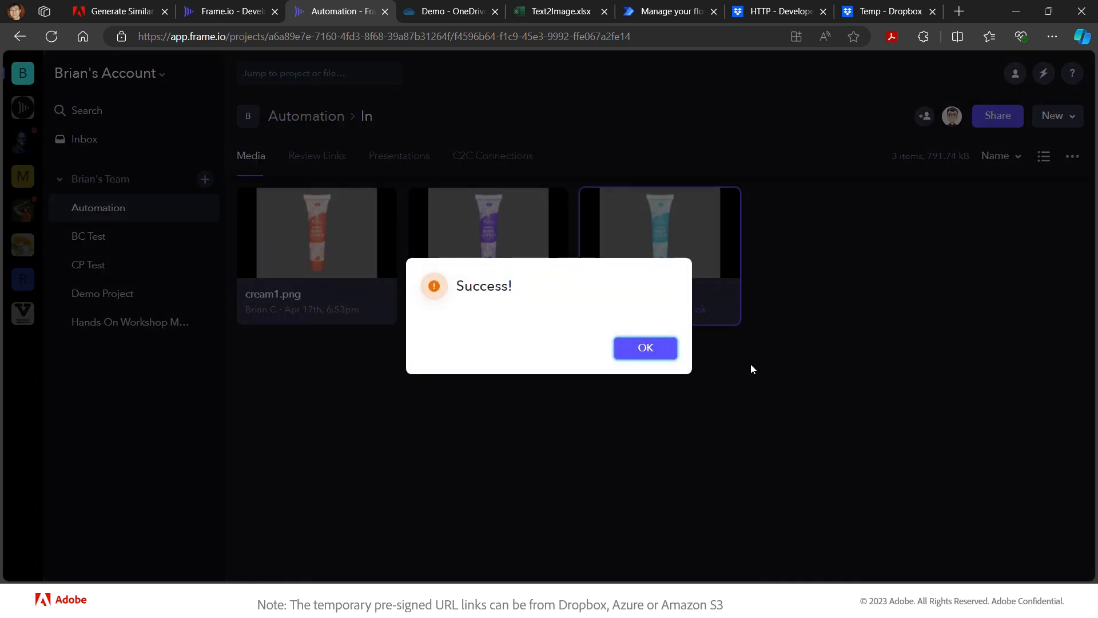
pyautogui.click(667, 350)
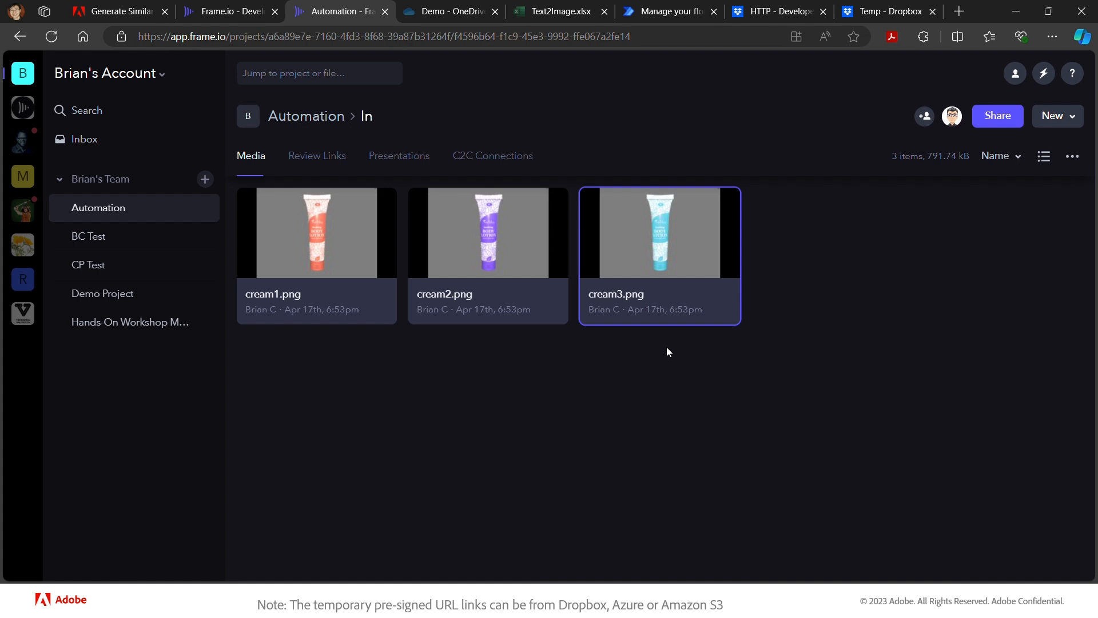
pyautogui.moveTo(731, 308)
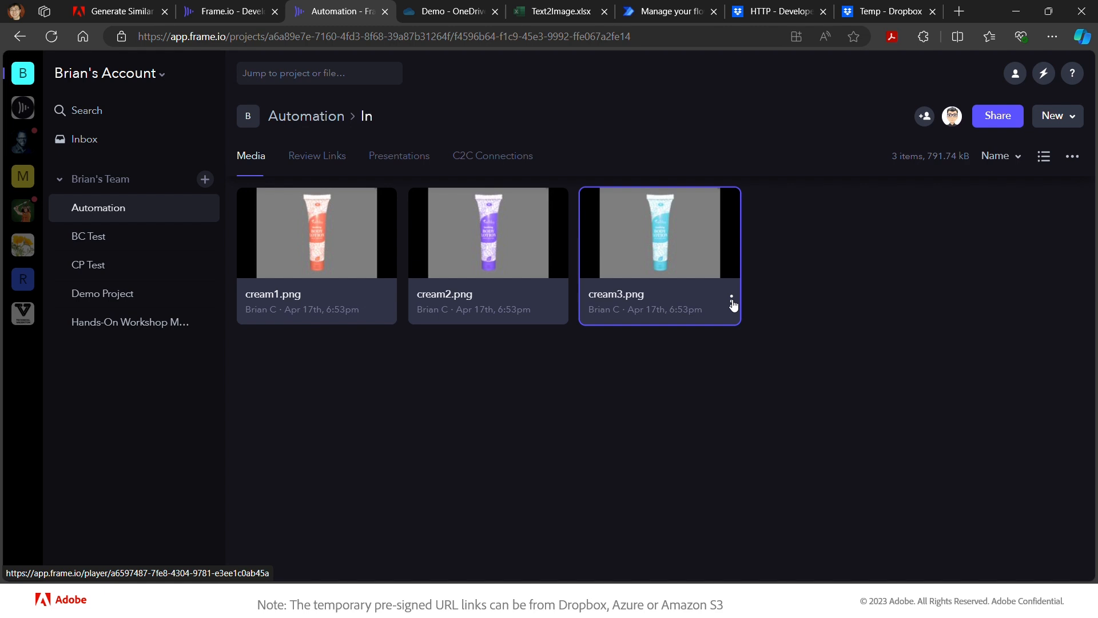
pyautogui.click(675, 15)
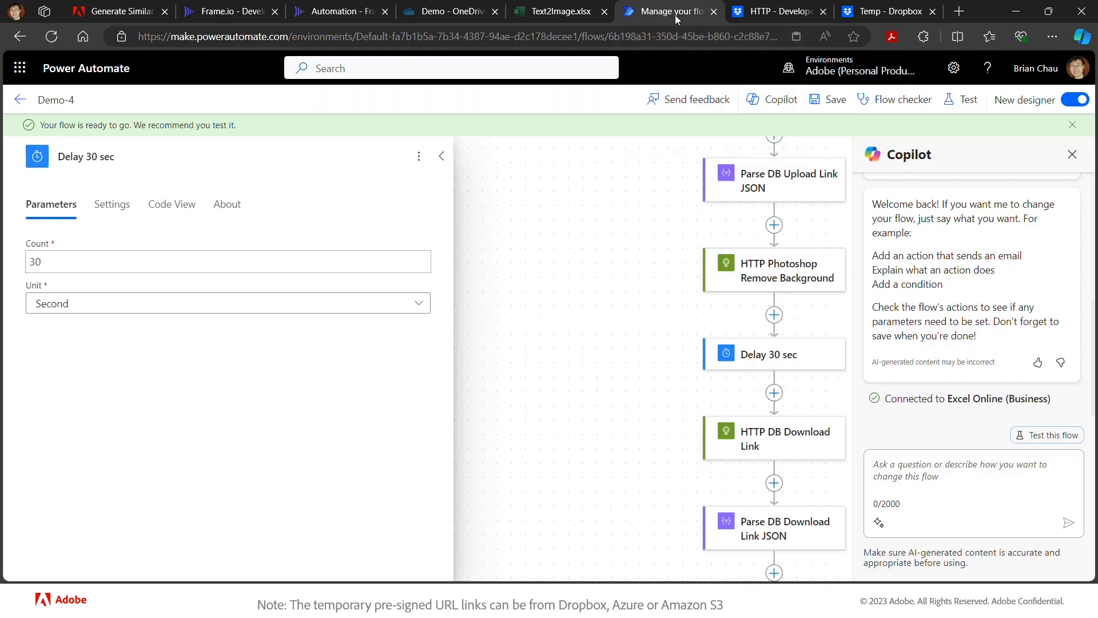
# - Follow the latest Demo-4 run to success, then check the blue-tube cutout in Dropbox's Temp folder
pyautogui.click(20, 100)
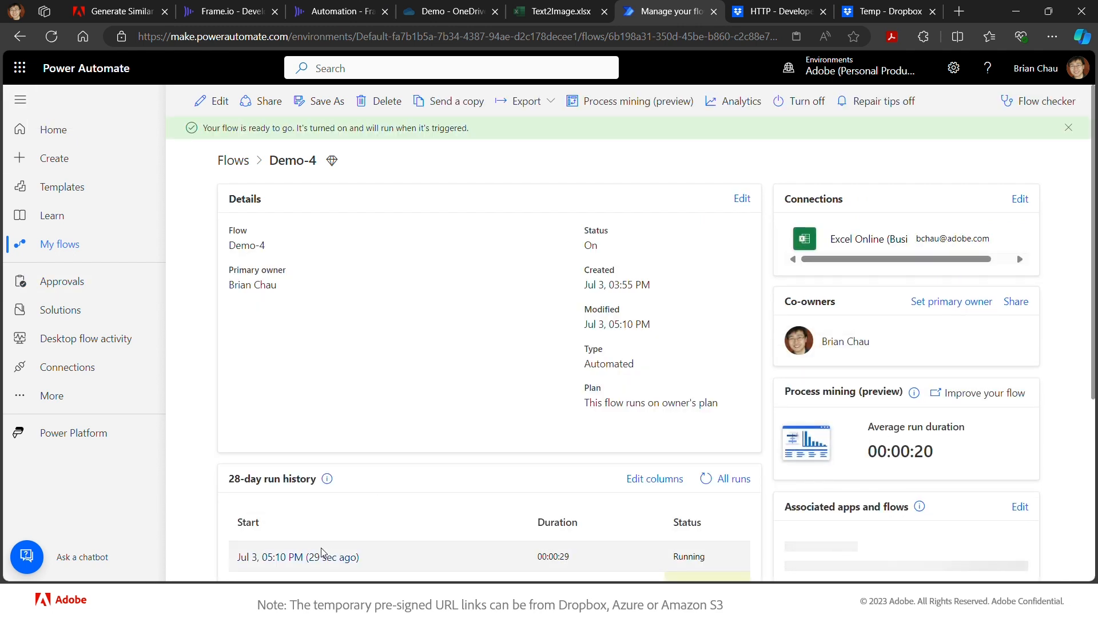
pyautogui.click(322, 554)
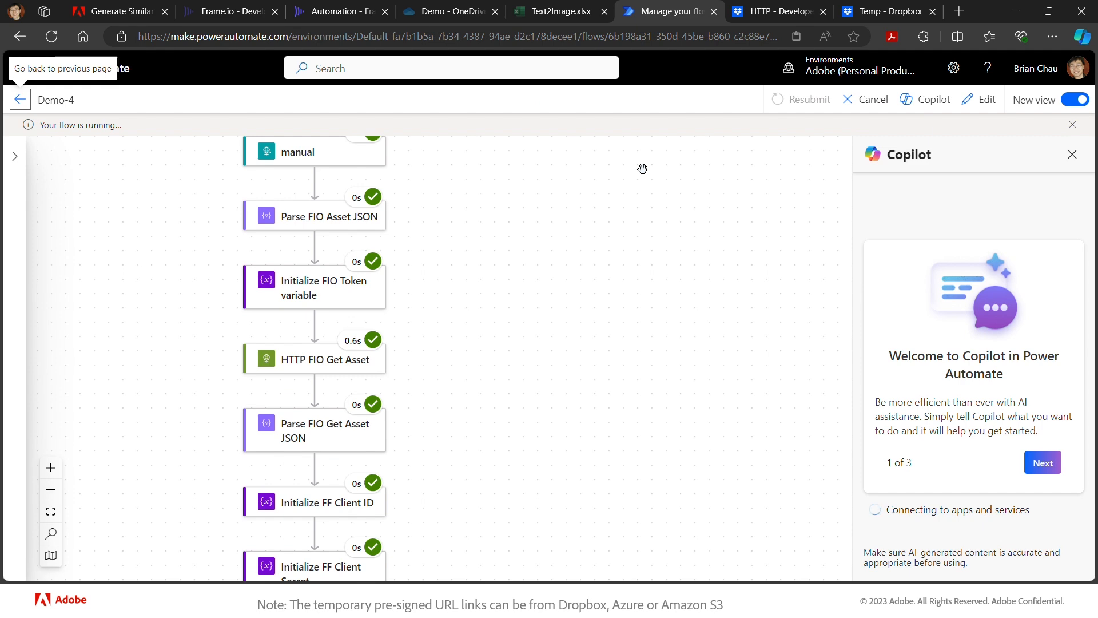
pyautogui.scroll(-3, 643, 168)
pyautogui.scroll(-15, 590, 311)
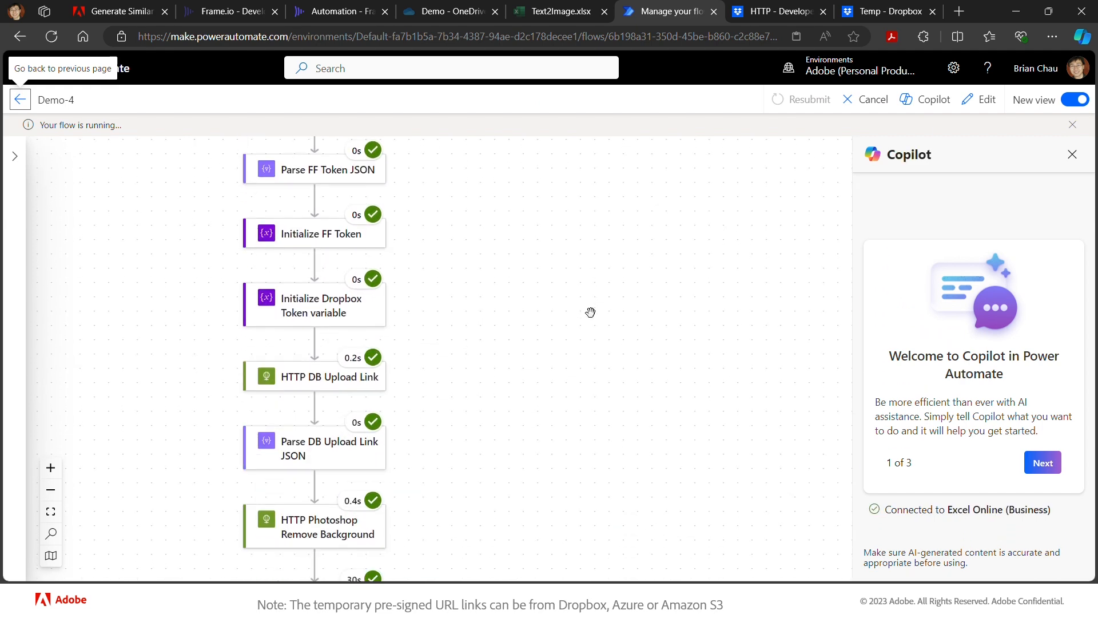
pyautogui.scroll(-15, 590, 311)
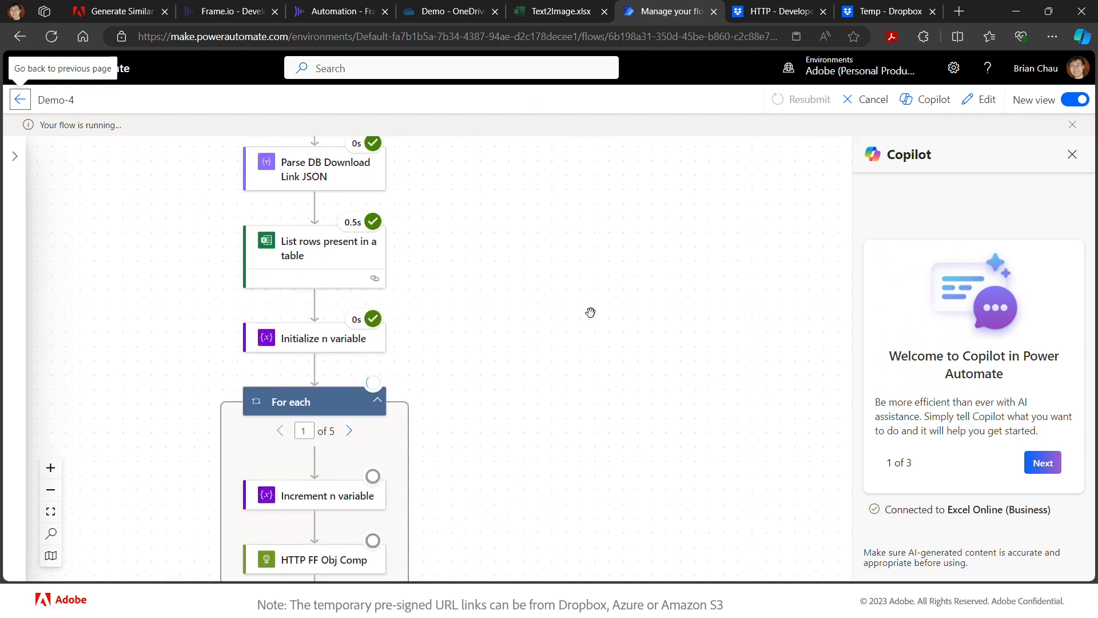
pyautogui.scroll(-2, 590, 312)
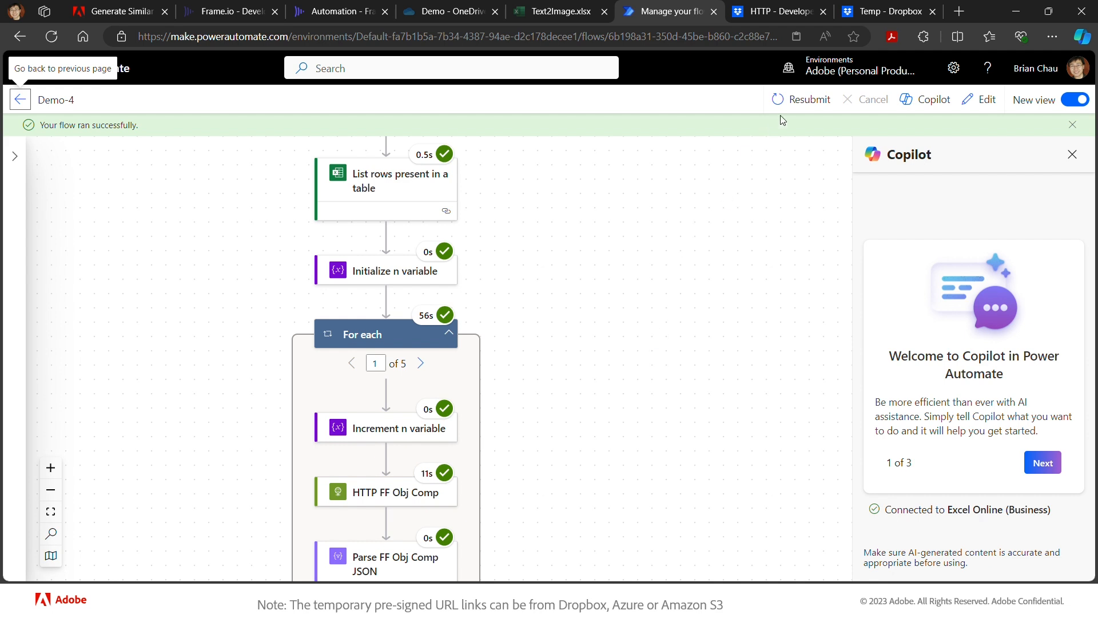
pyautogui.click(892, 11)
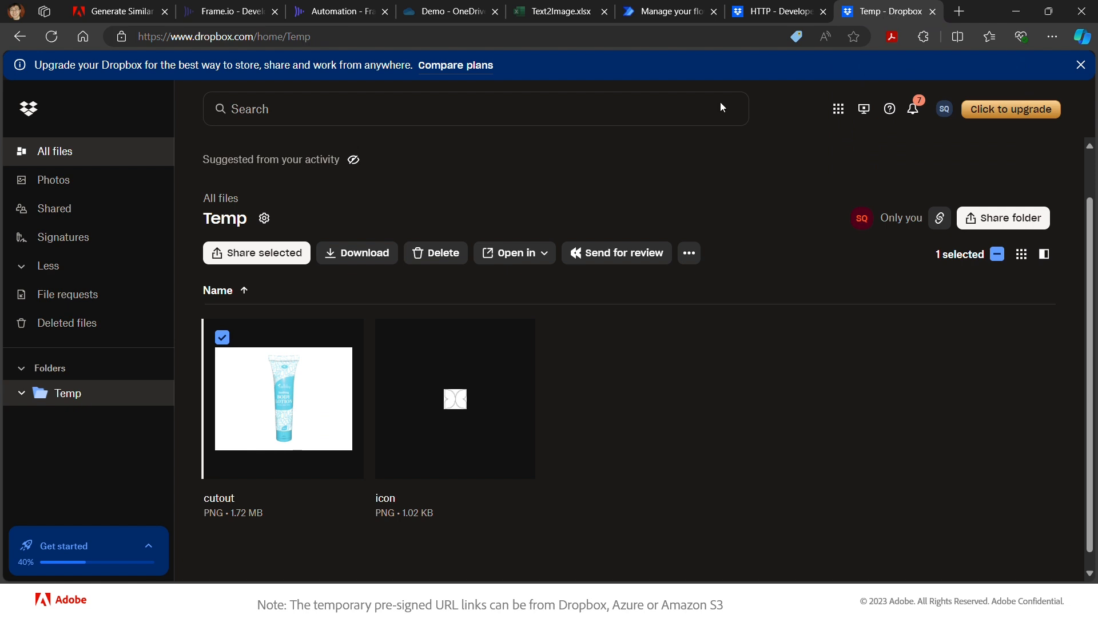
pyautogui.moveTo(349, 347)
# - Return to Frame.io and open the Automation Out folder, now holding 10 items
pyautogui.click(332, 13)
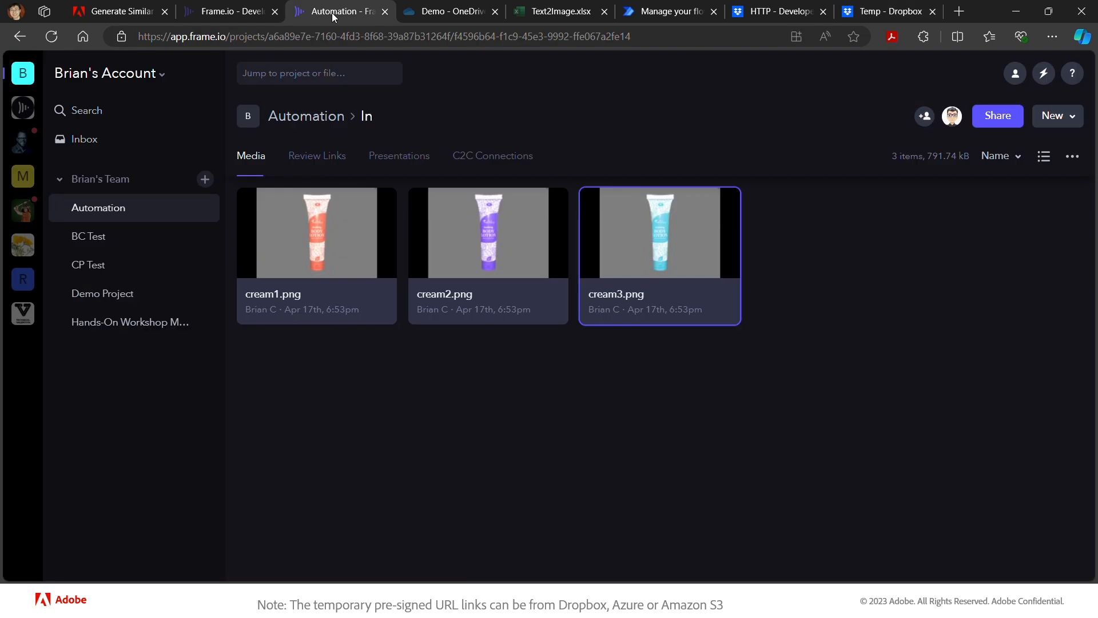
pyautogui.click(307, 114)
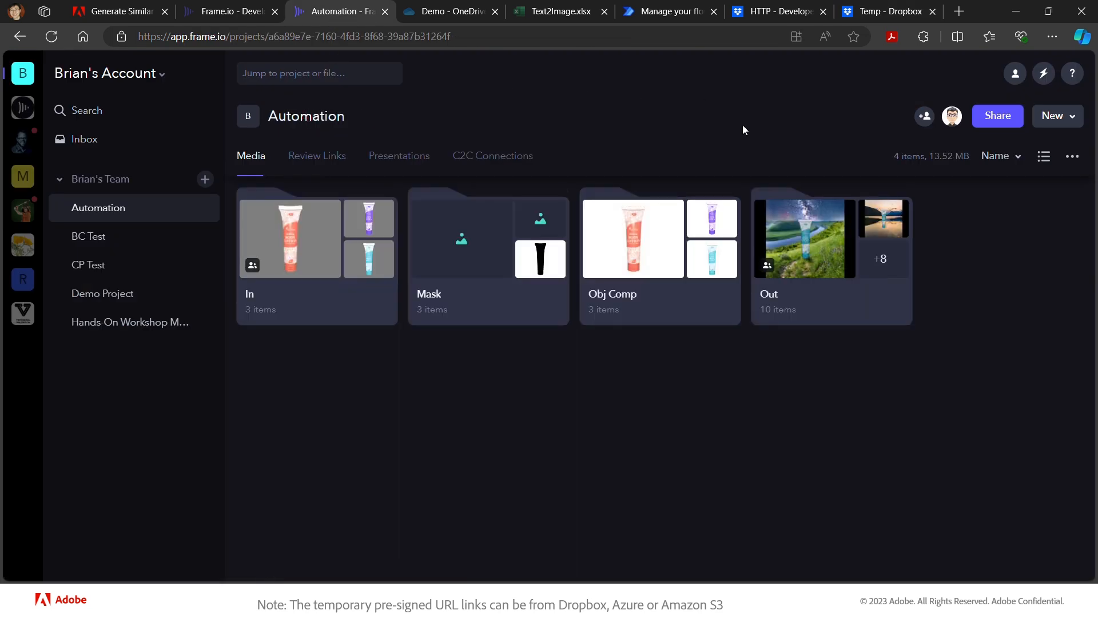
pyautogui.click(815, 294)
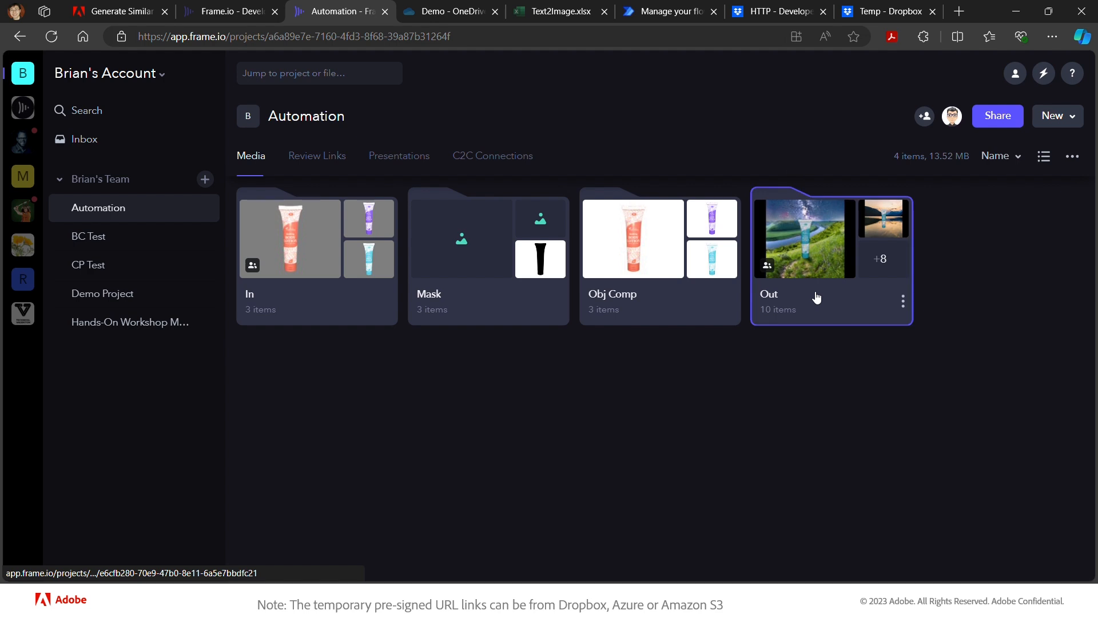